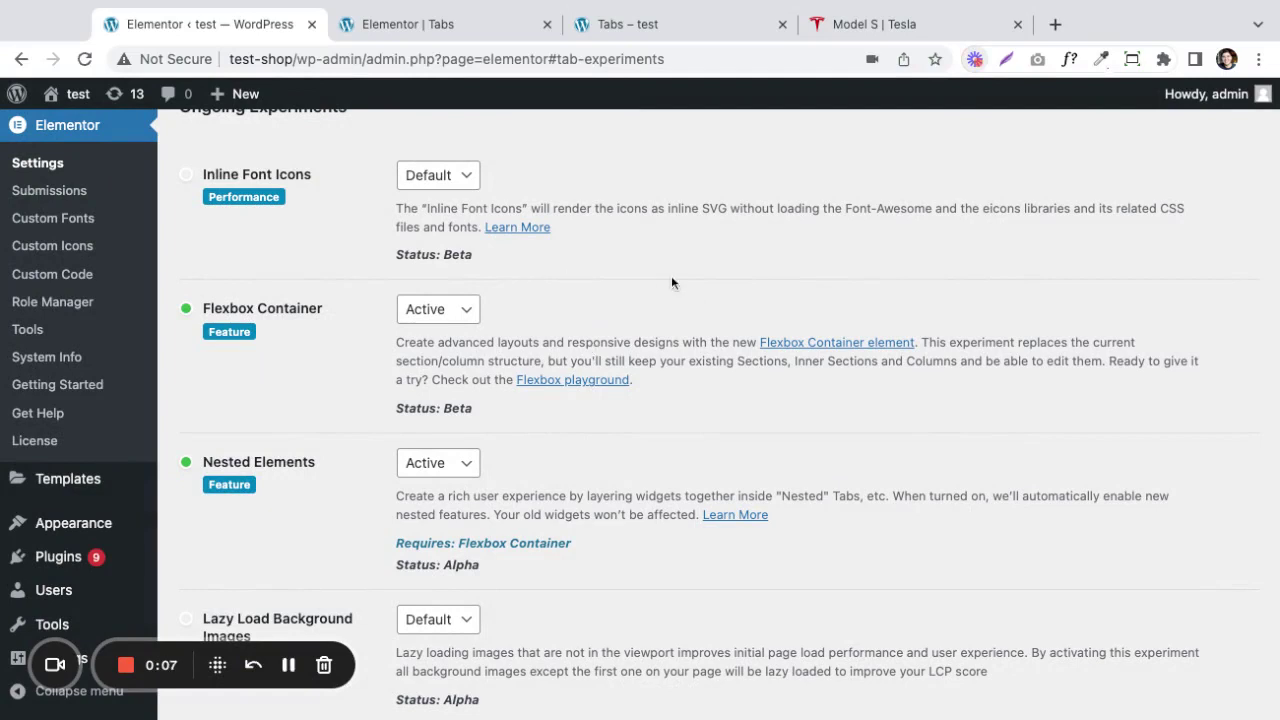
Review the Flexbox Container and Nested Elements experiments and the rest of the Elementor experiments list.
scroll(661, 284, up, 1)
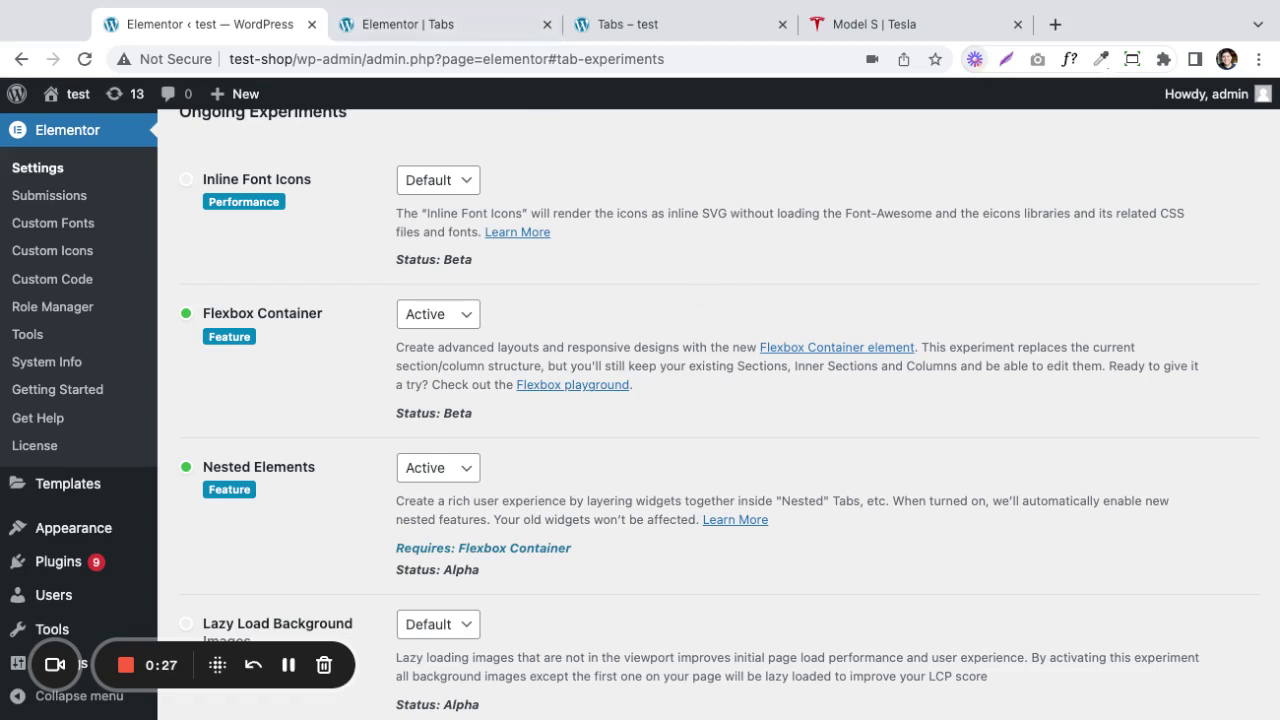
scroll(660, 291, up, 5)
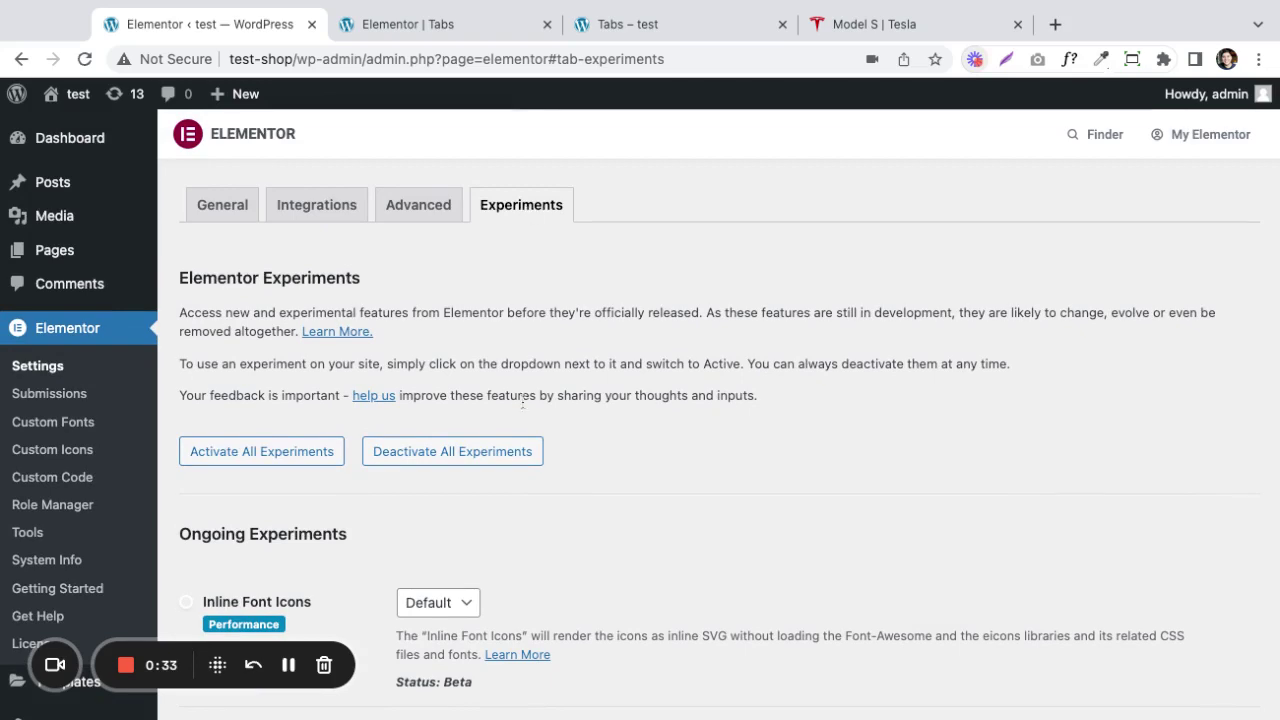
scroll(522, 403, down, 5)
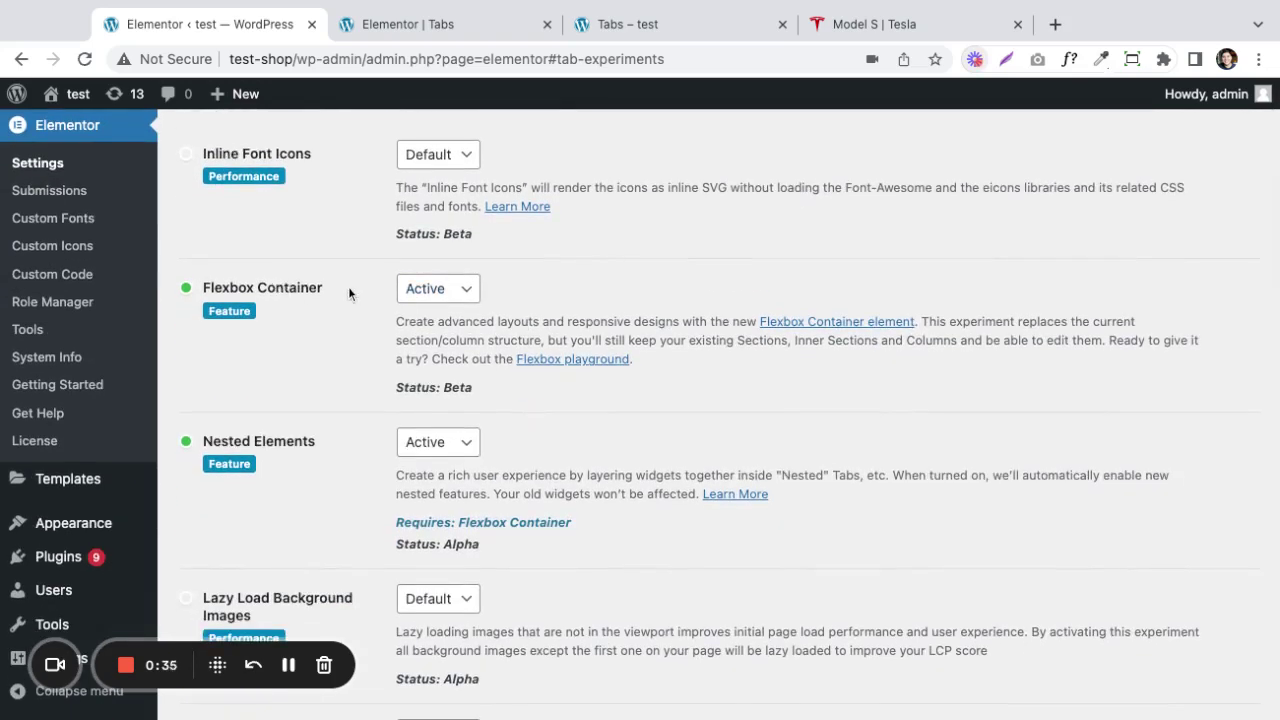
drag(338, 288, 202, 288)
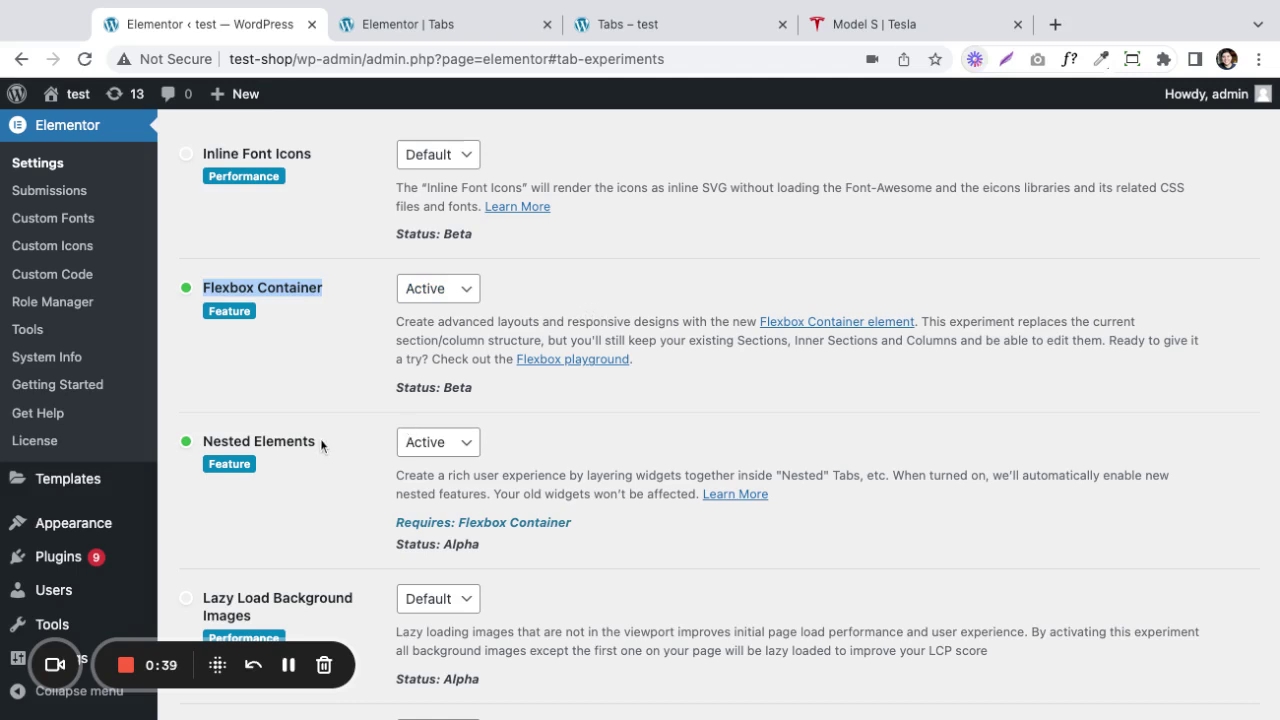
drag(321, 441, 210, 441)
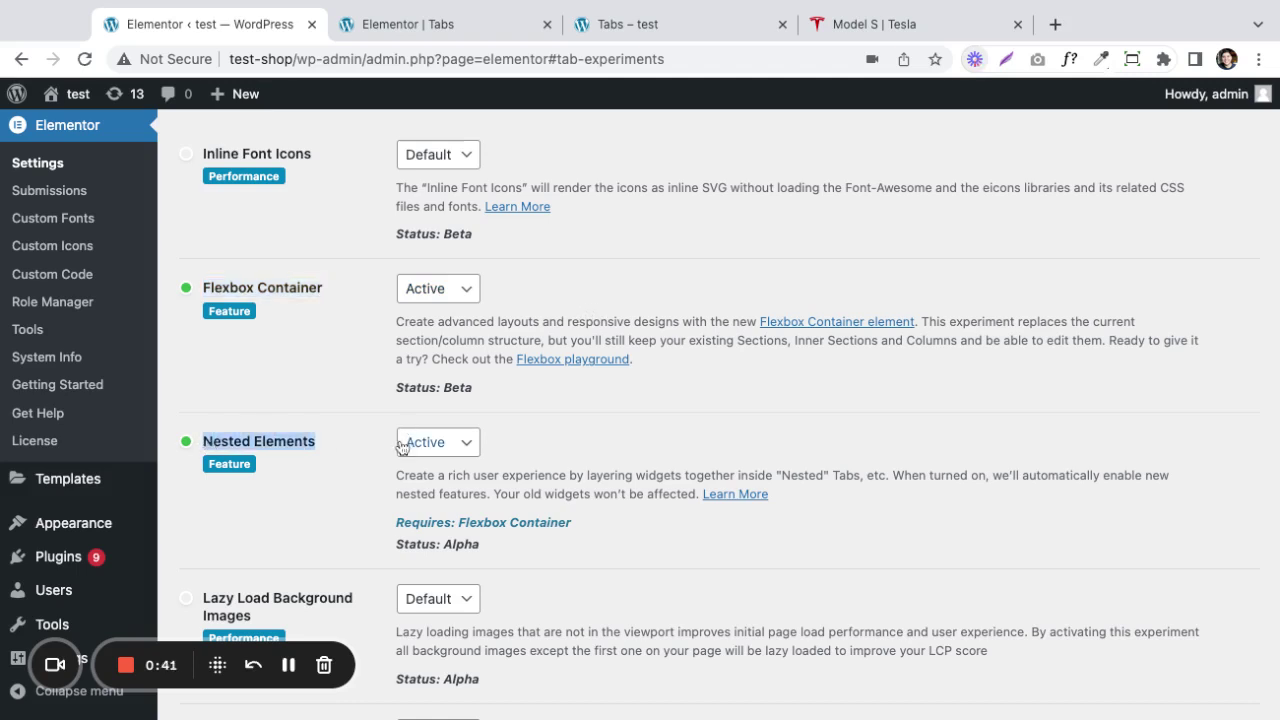
click(335, 452)
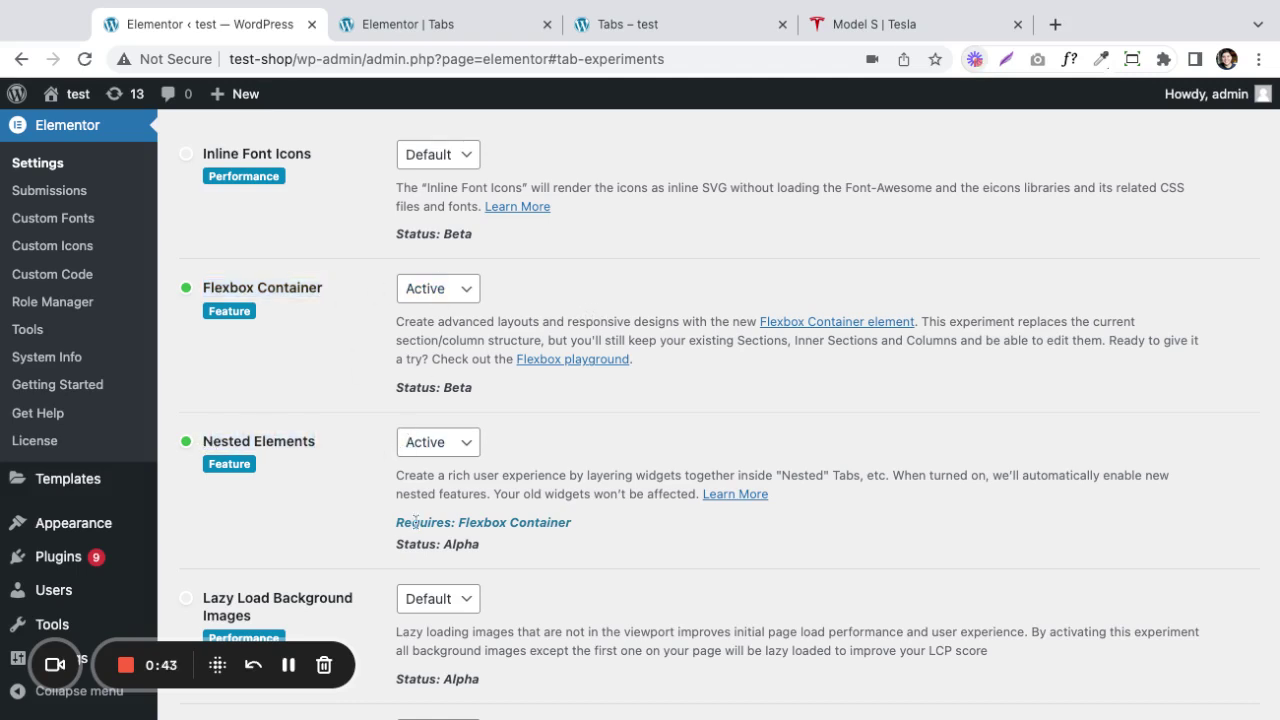
scroll(356, 508, down, 20)
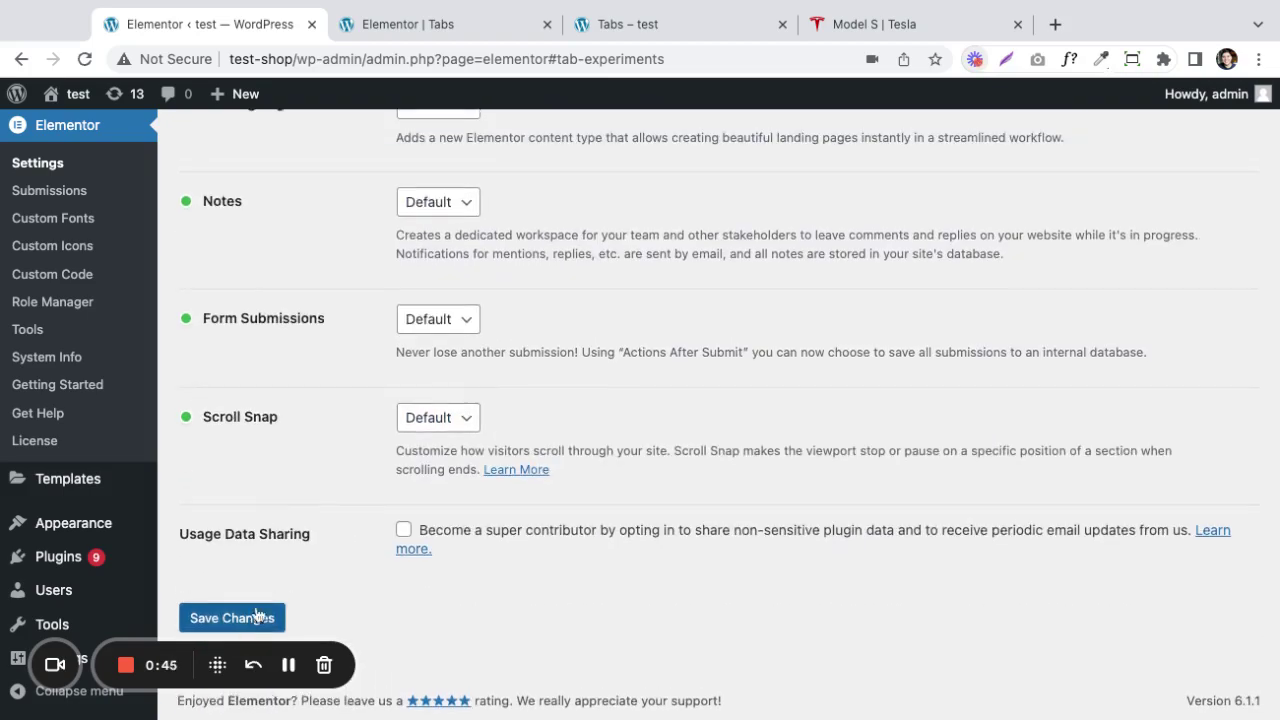
click(257, 615)
scroll(317, 500, down, 10)
scroll(317, 450, up, 3)
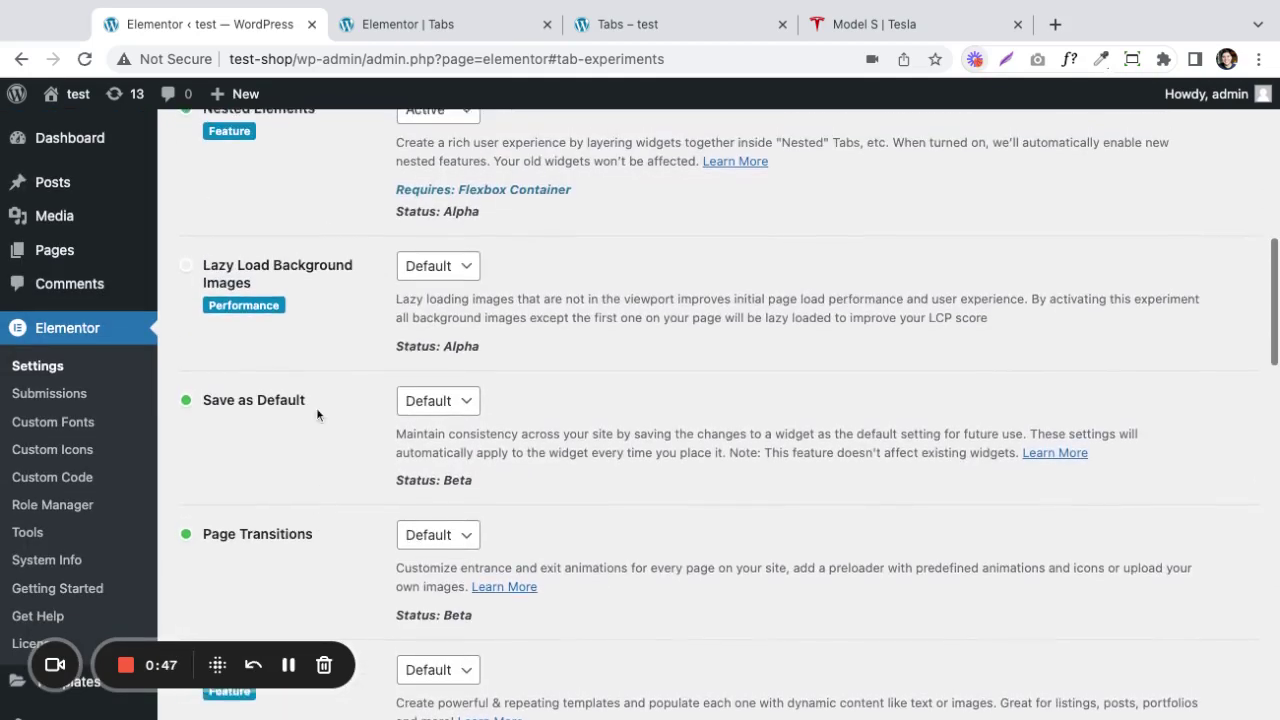
scroll(317, 414, up, 1)
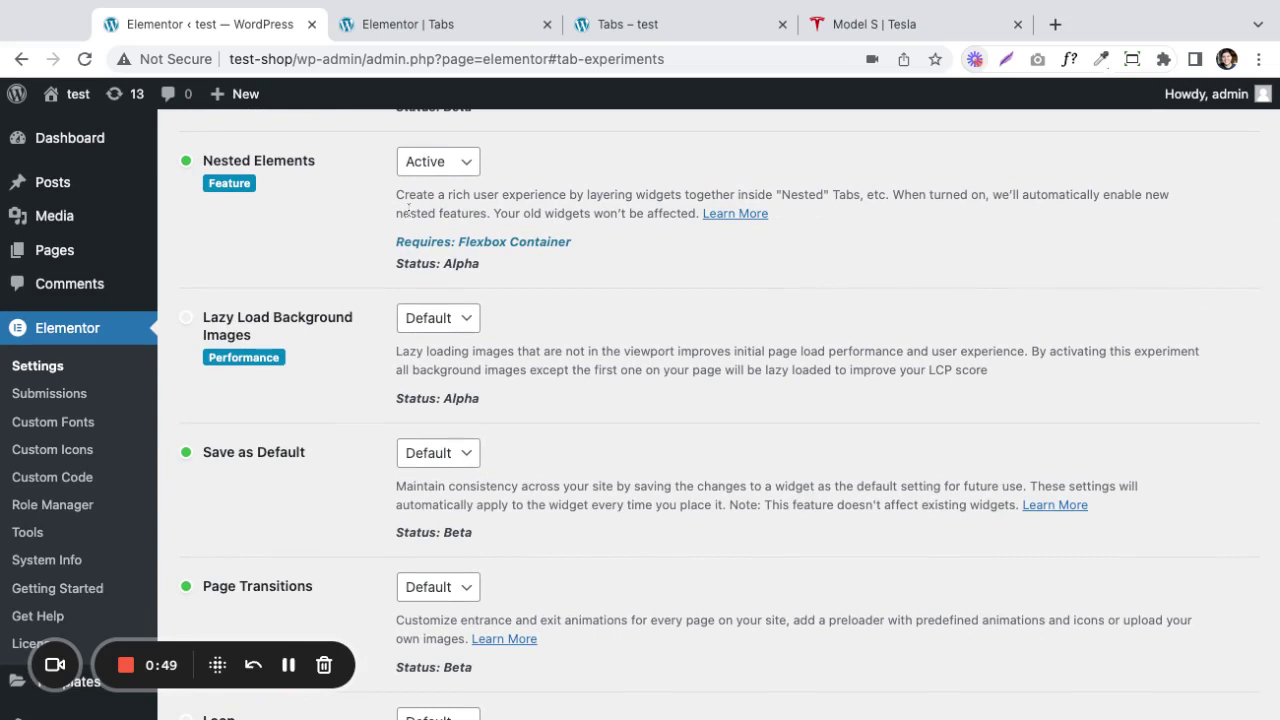
Switch to the Tabs page in the Elementor editor, search the widgets for "tabs" and place a Tabs widget on the empty canvas.
click(412, 24)
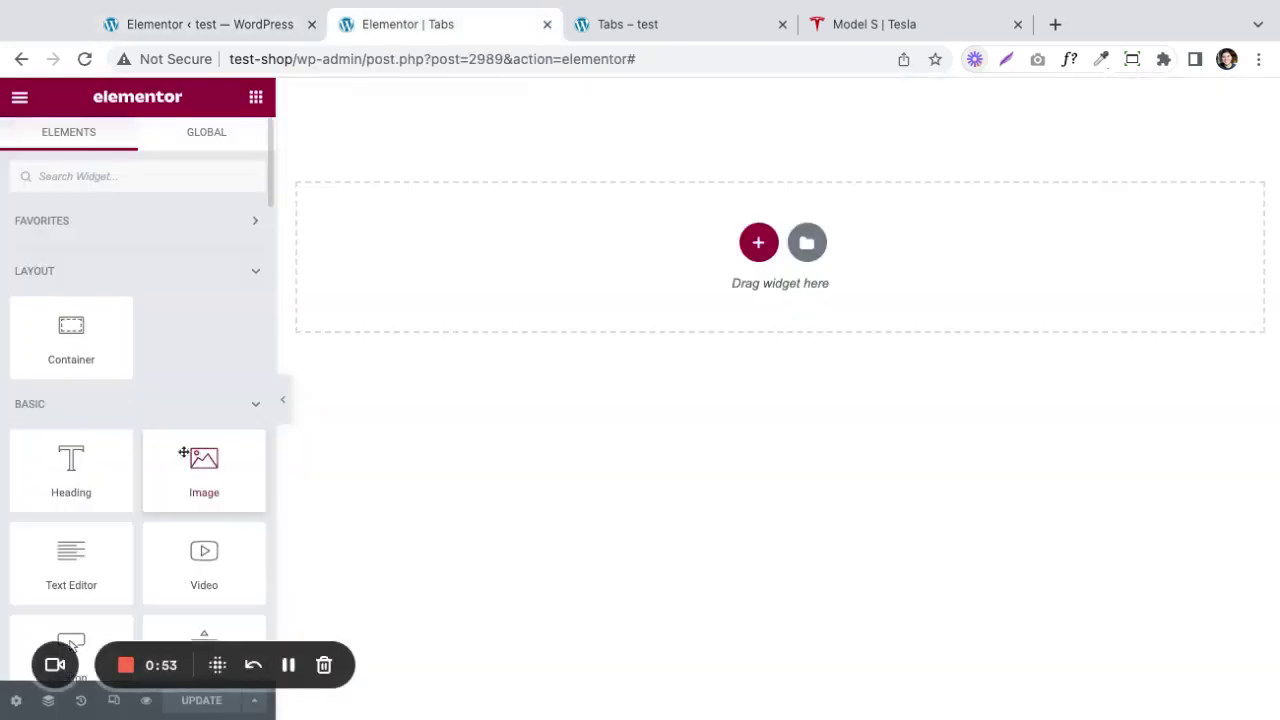
click(139, 183)
text(tabs)
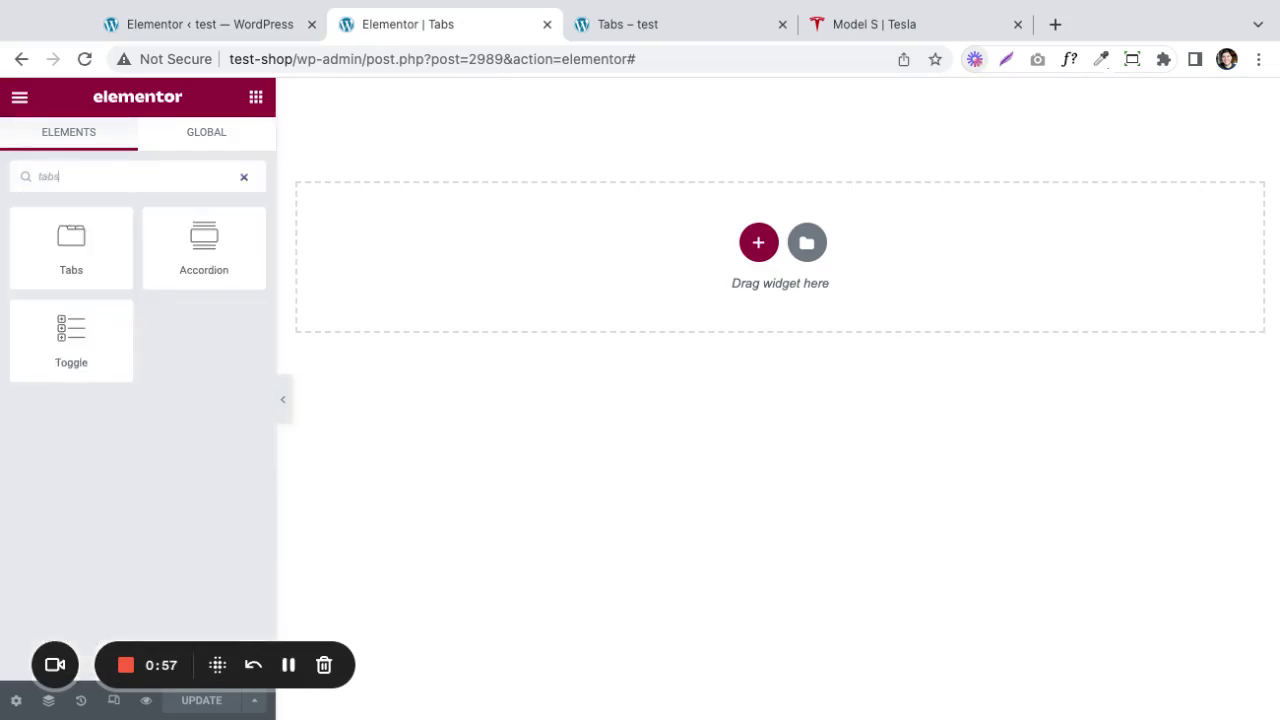
drag(72, 244, 650, 265)
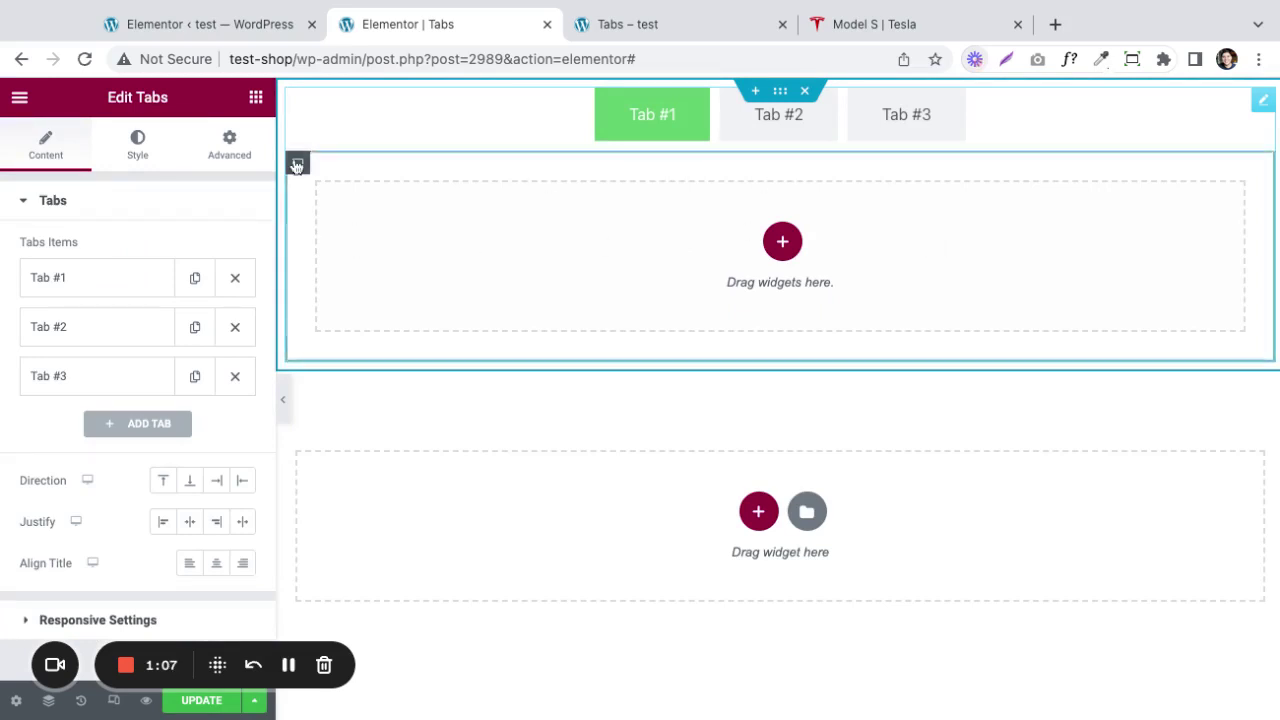
Add a Heading widget inside Tab #1 and place an Image widget above it.
click(257, 99)
scroll(206, 395, down, 3)
scroll(206, 395, up, 2)
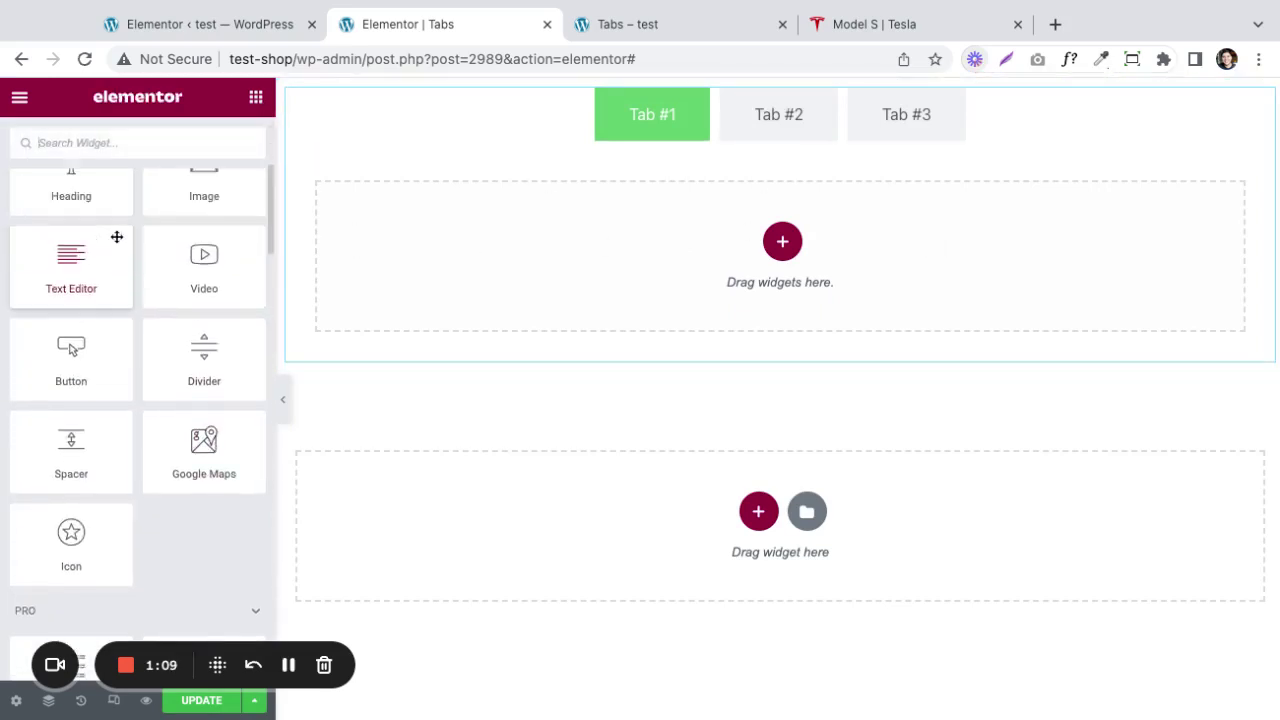
drag(71, 245, 460, 265)
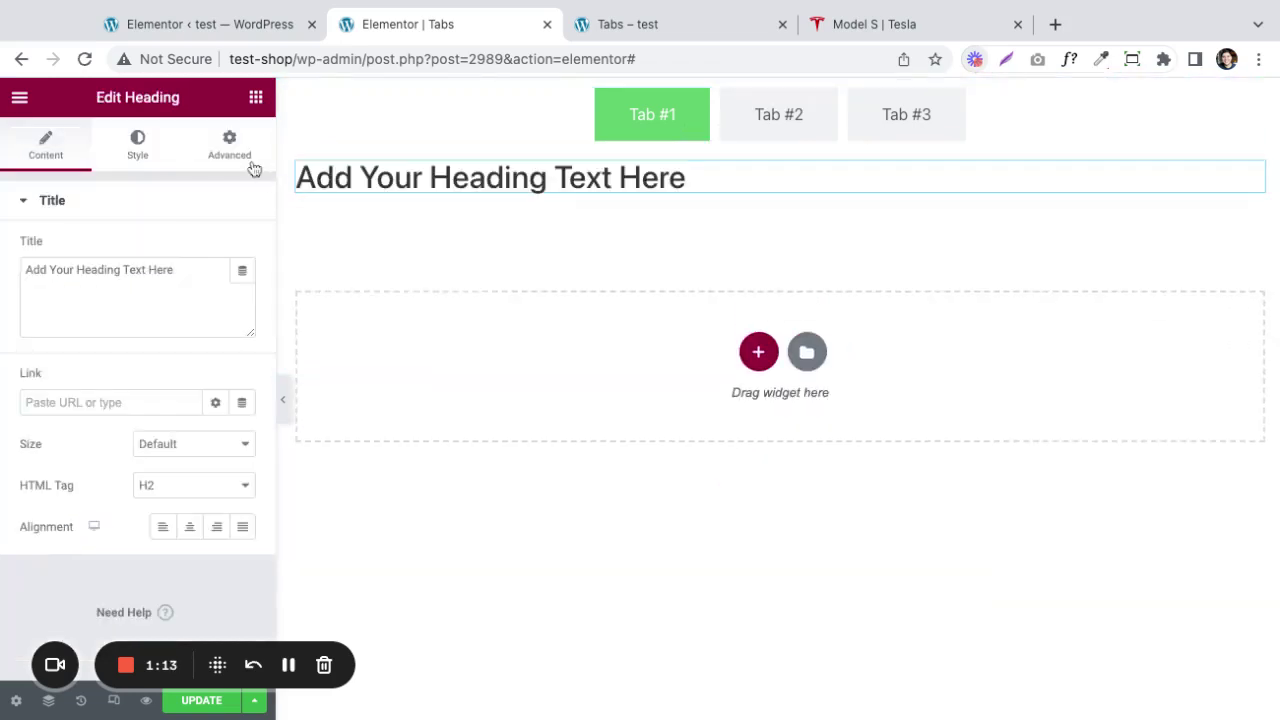
click(257, 99)
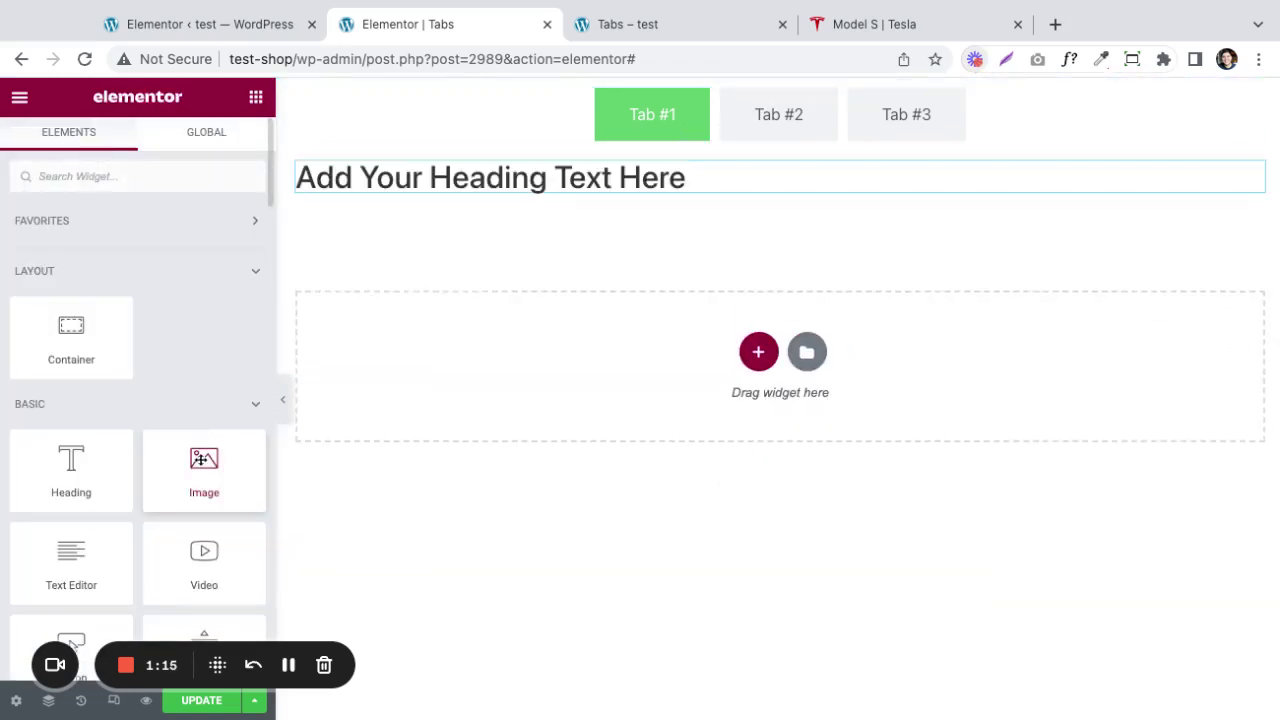
drag(204, 470, 398, 198)
scroll(408, 333, down, 3)
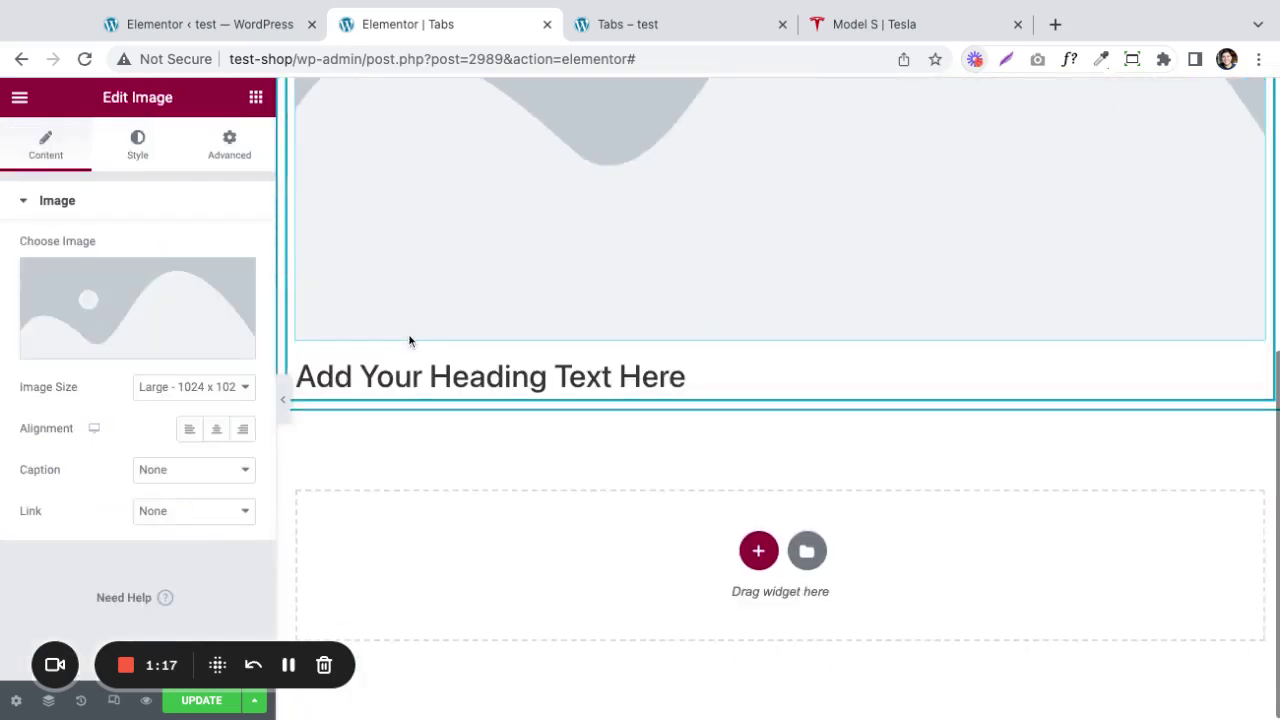
Insert a Google Maps widget between the image and the heading in Tab #1.
click(256, 97)
scroll(201, 372, down, 5)
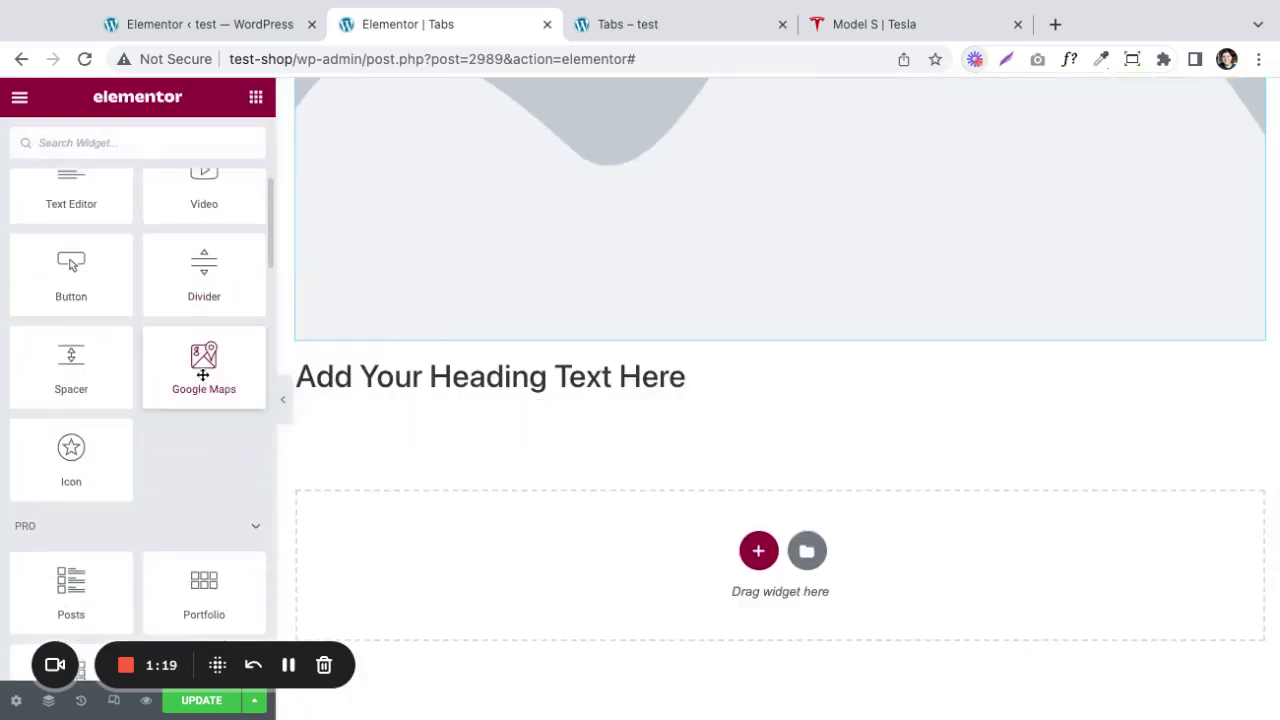
click(172, 295)
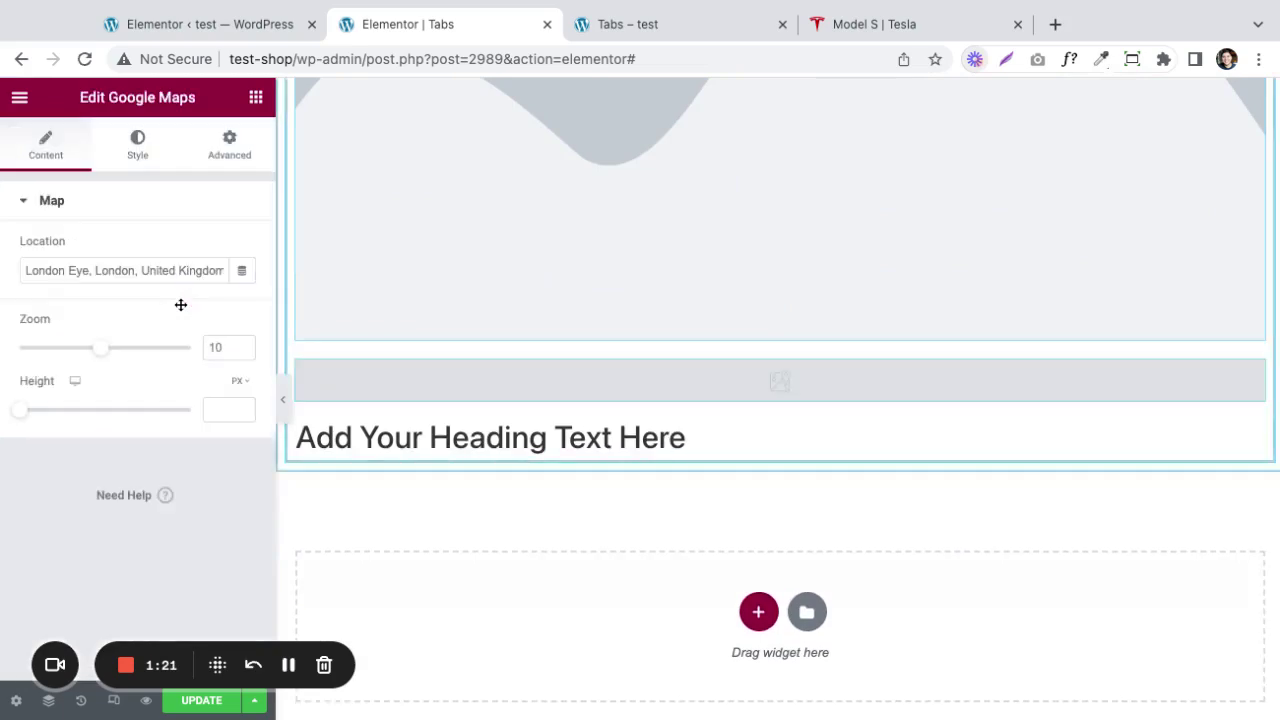
scroll(615, 355, up, 5)
scroll(683, 432, down, 5)
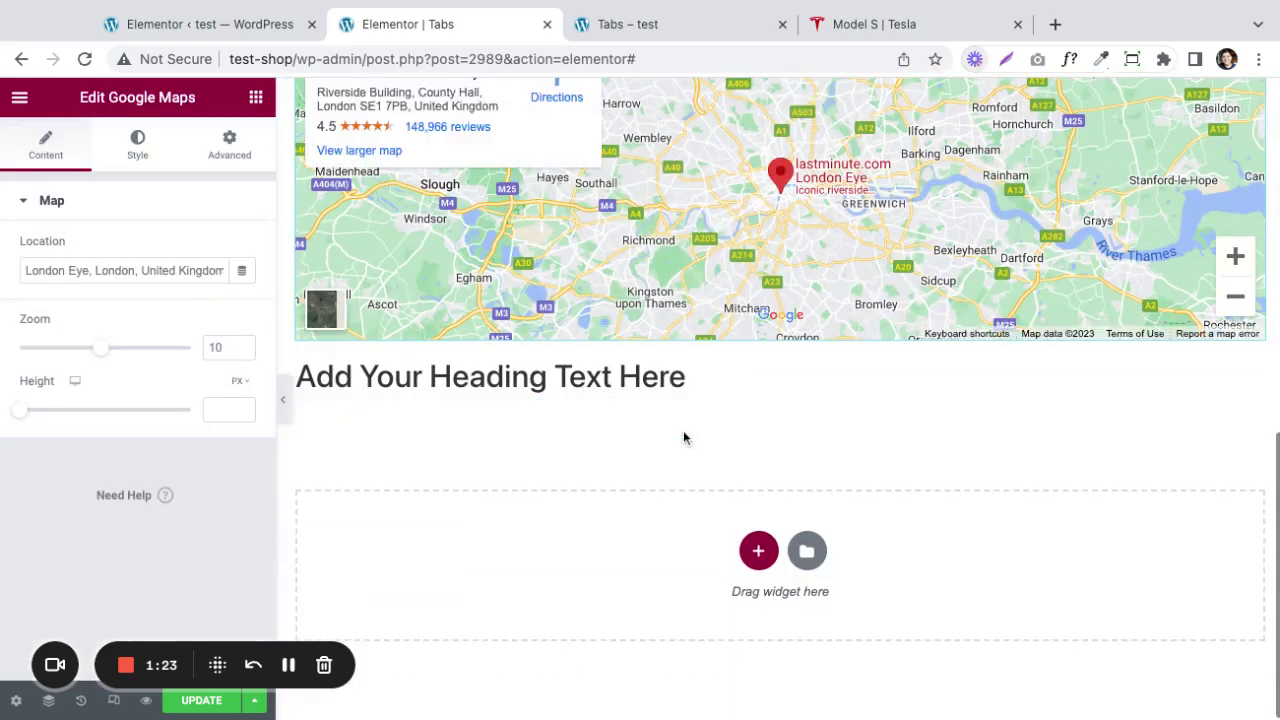
Fill Tab #2 with a Video widget and a Button widget above it.
scroll(626, 300, up, 5)
click(766, 132)
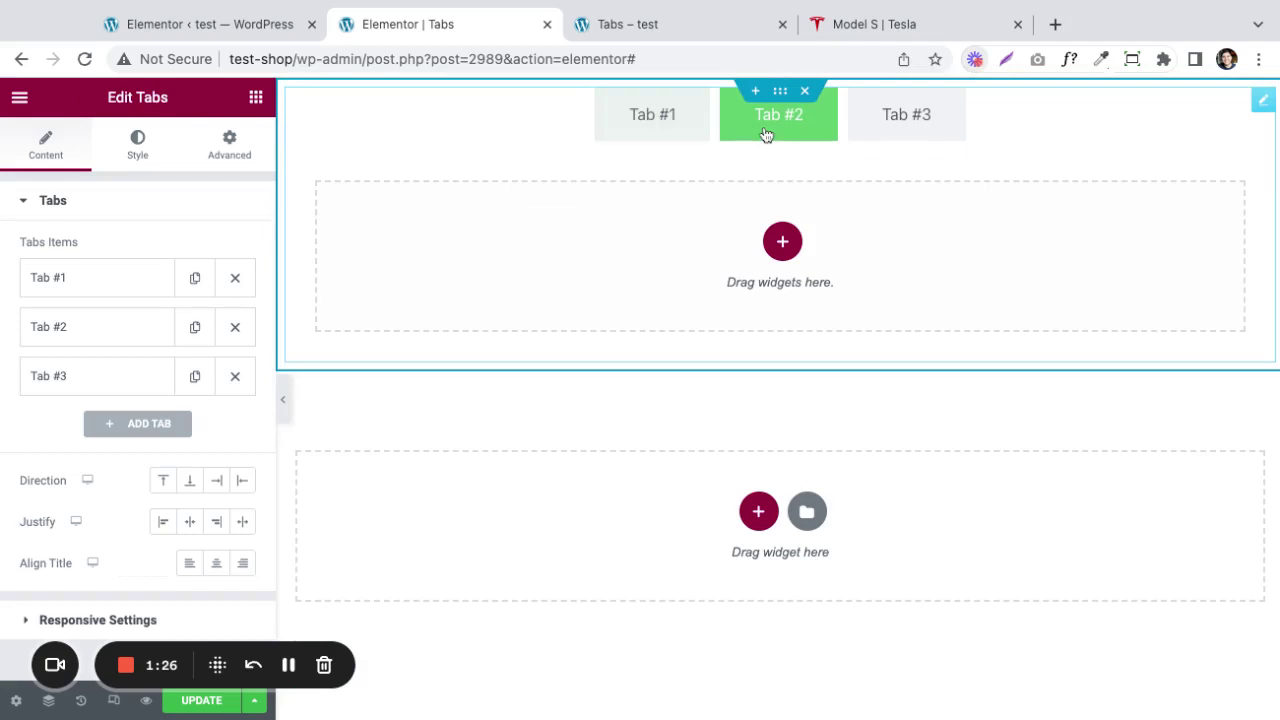
click(255, 97)
drag(204, 560, 498, 287)
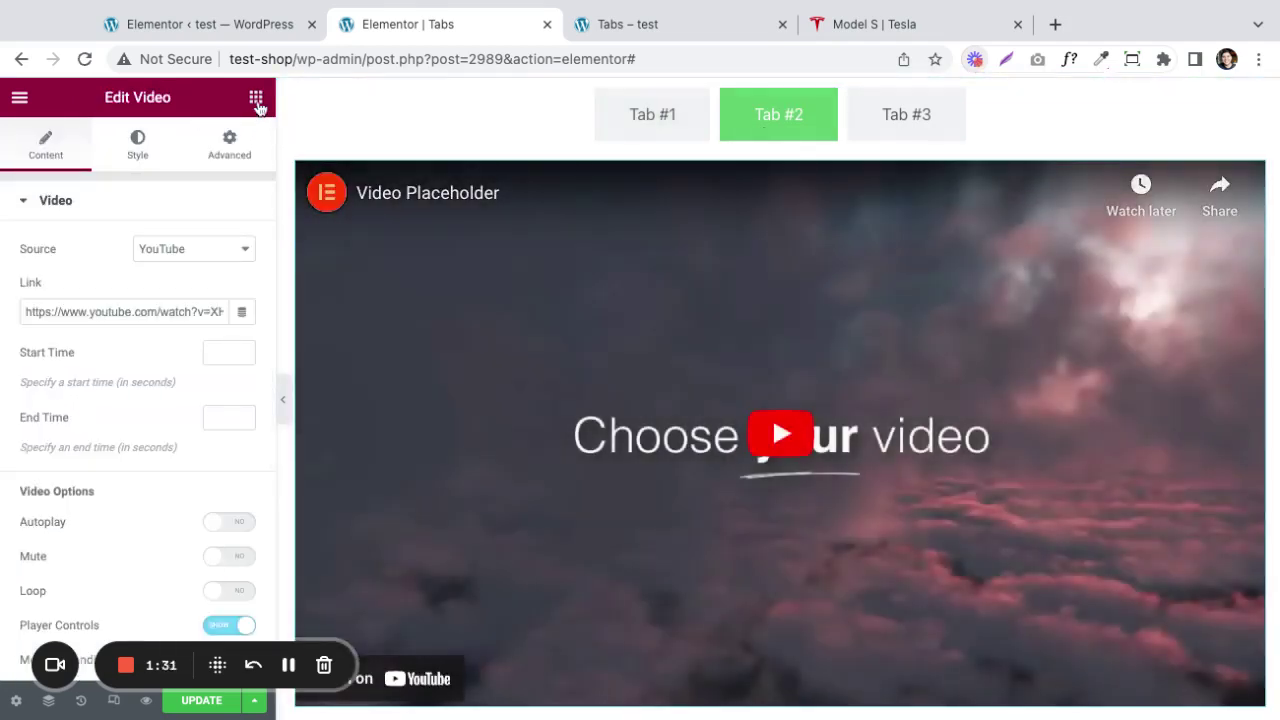
click(256, 98)
scroll(169, 417, down, 3)
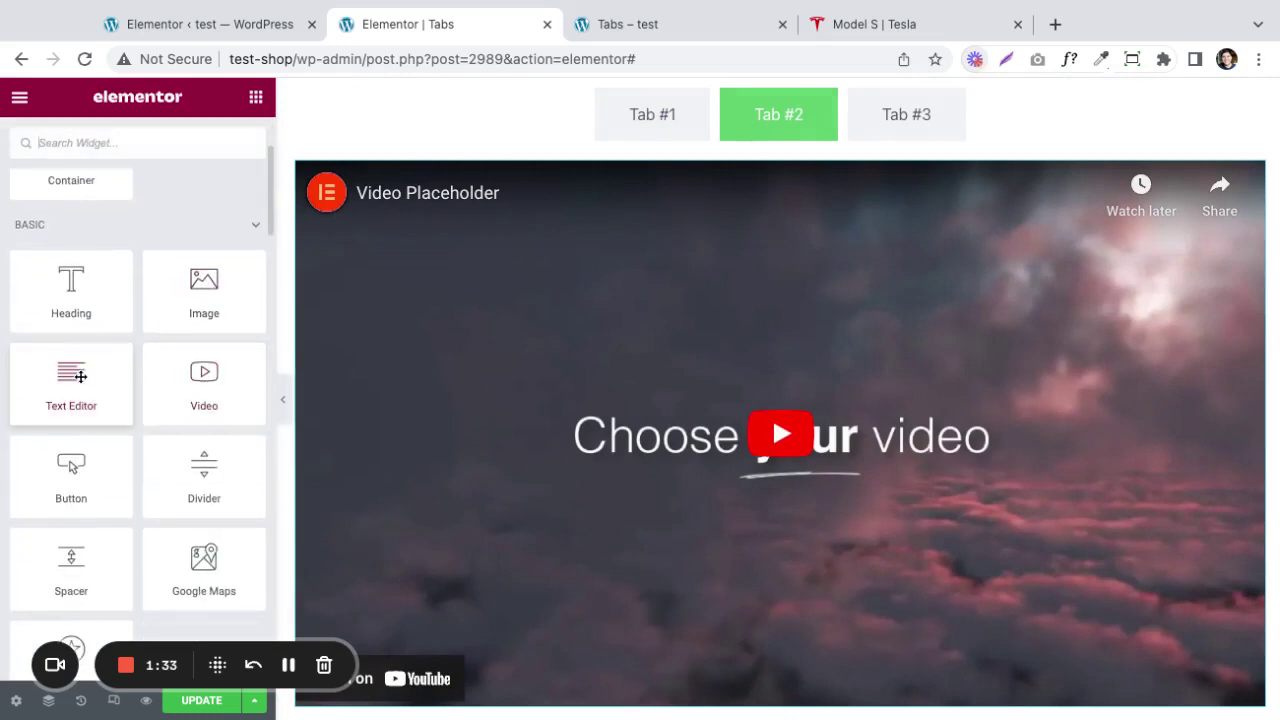
click(78, 502)
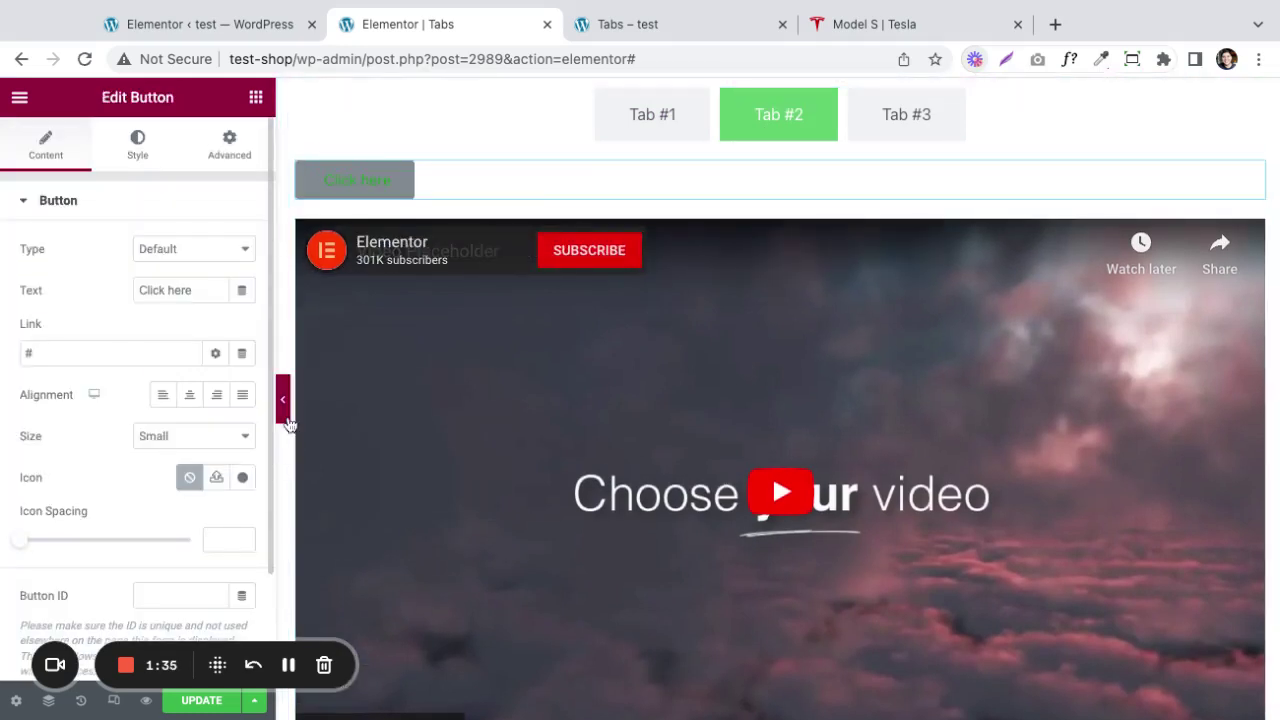
Preview the page without the editing panel and compare the contents of Tab #1 and Tab #2.
click(284, 405)
click(531, 126)
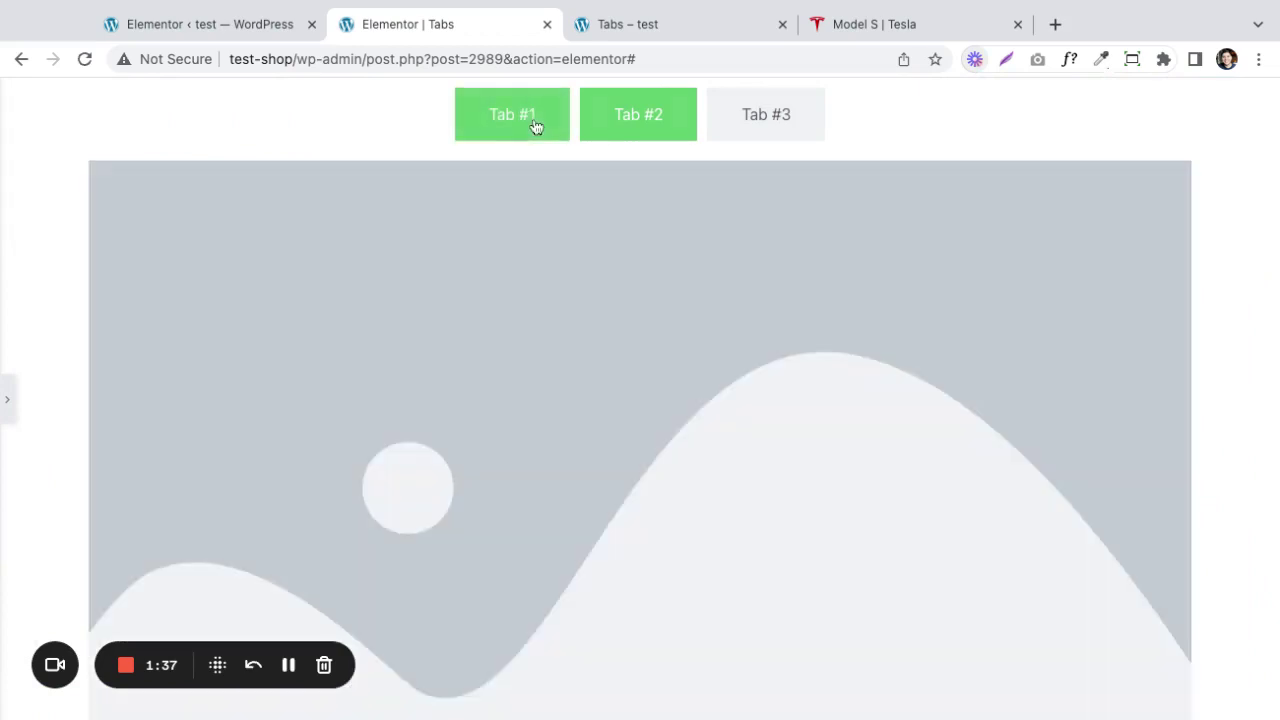
scroll(606, 429, down, 5)
scroll(606, 429, up, 5)
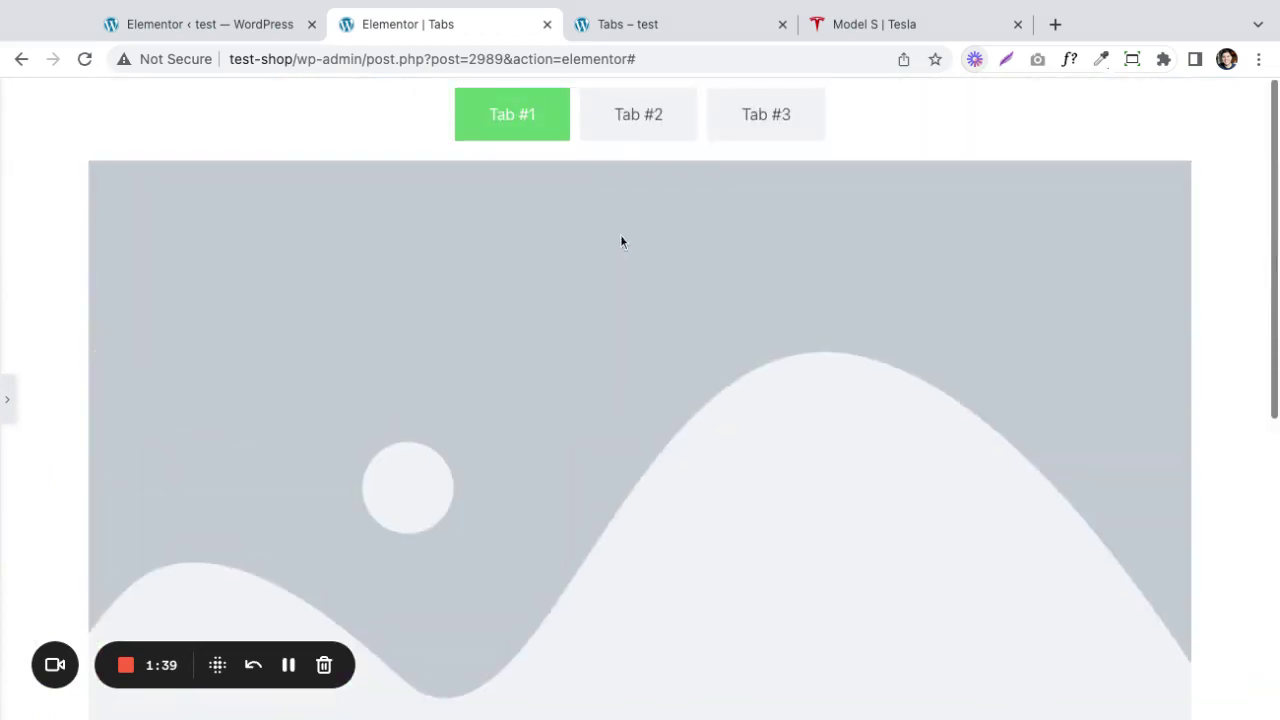
click(621, 136)
Bring back the editing panel and delete the container that holds the Tabs widget.
click(10, 408)
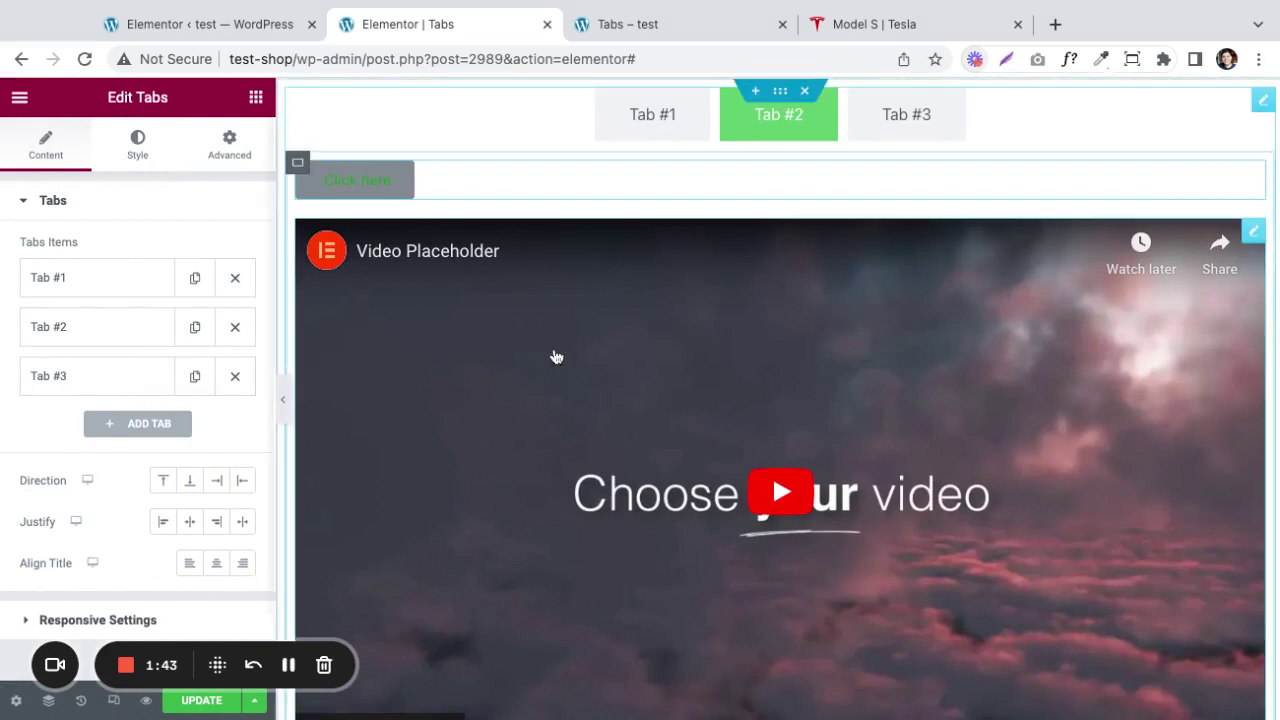
click(806, 93)
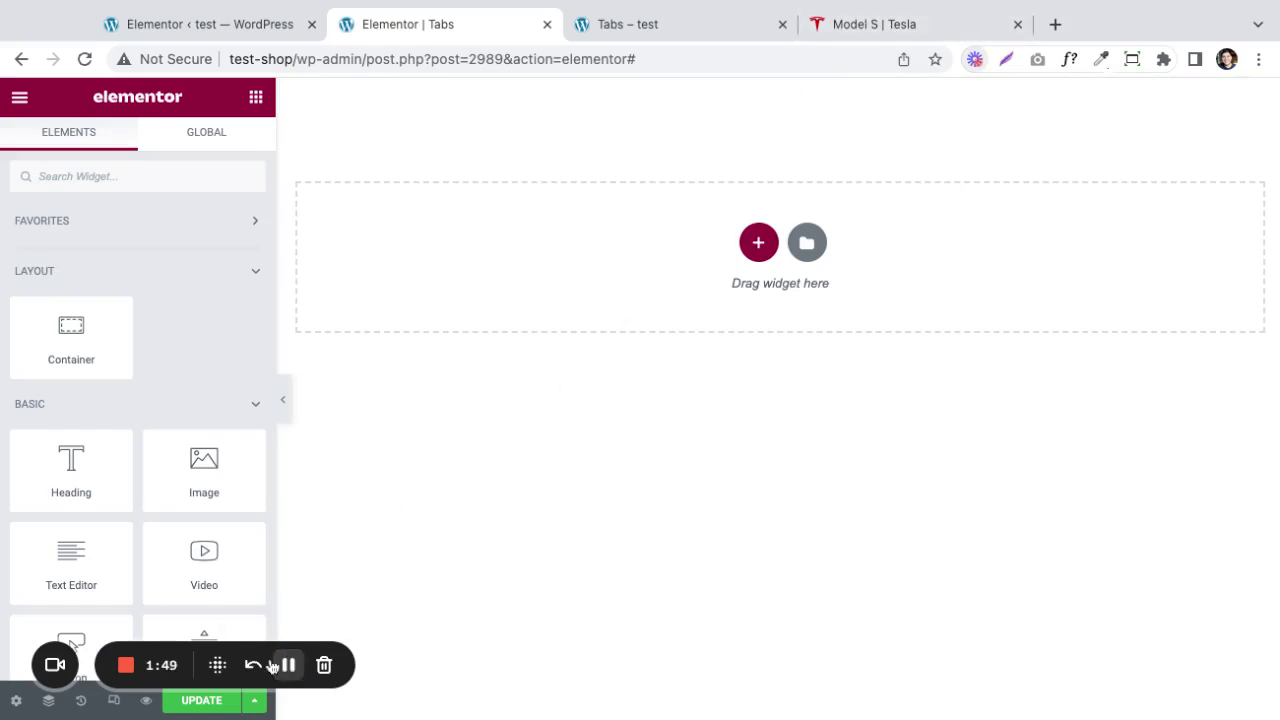
Switch to the Tesla Model S page and examine how its Autopilot feature tabs change the media shown above them.
click(932, 24)
scroll(901, 357, down, 10)
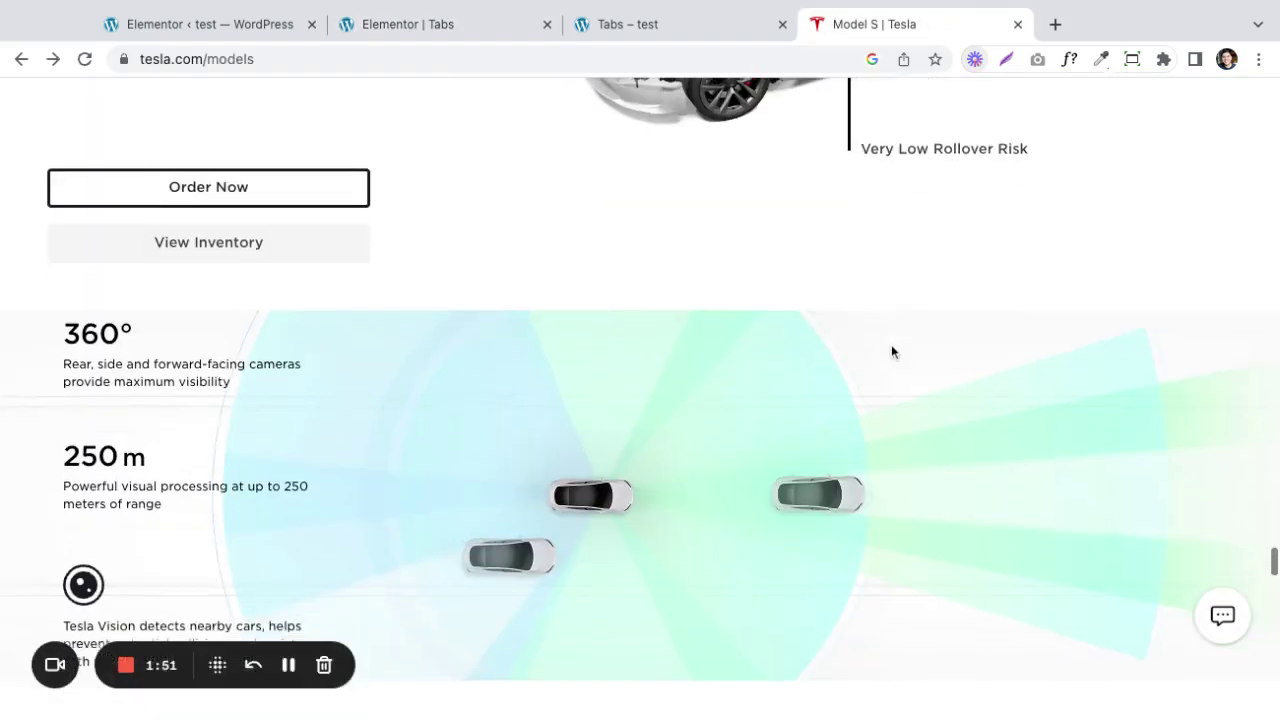
scroll(913, 390, down, 3)
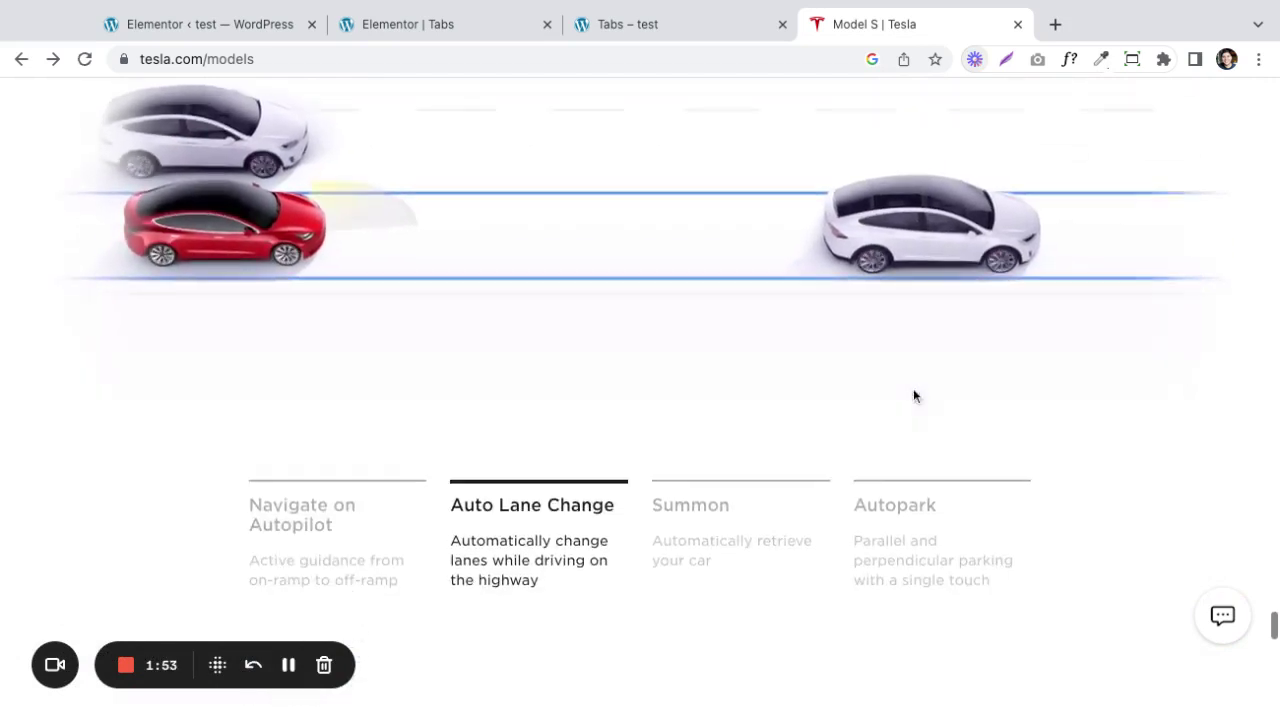
scroll(1020, 323, up, 3)
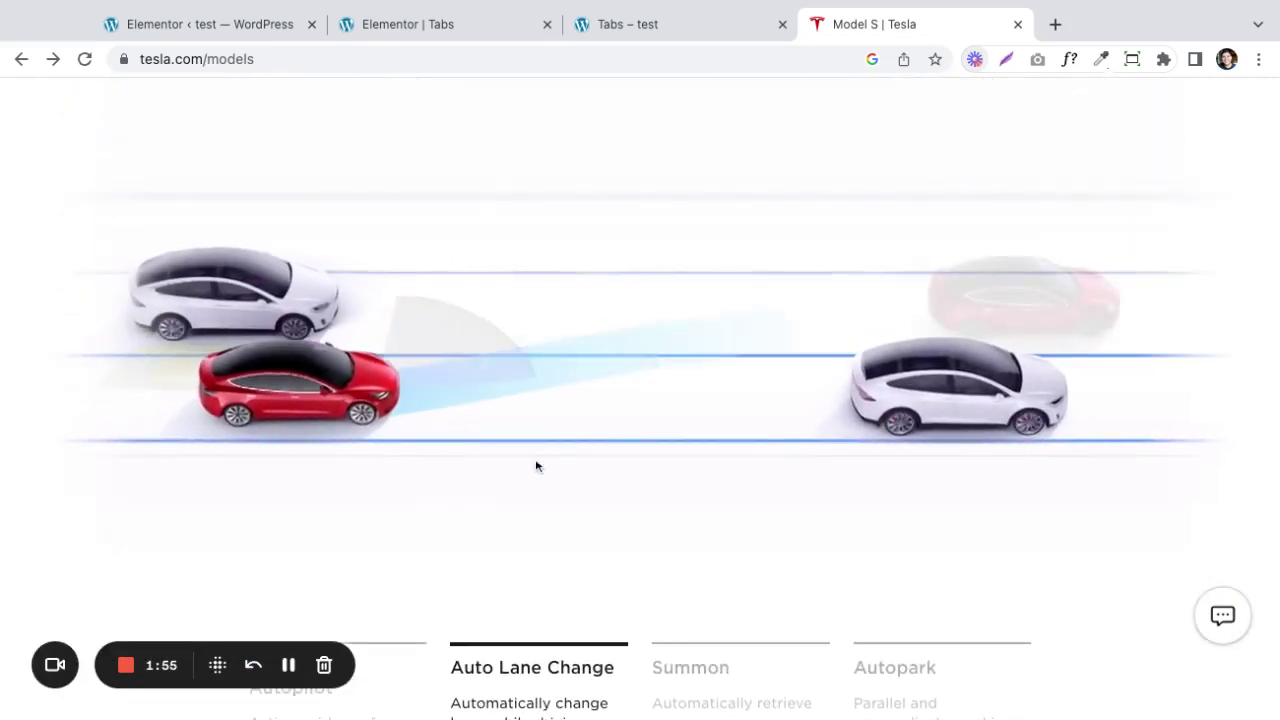
scroll(527, 465, down, 2)
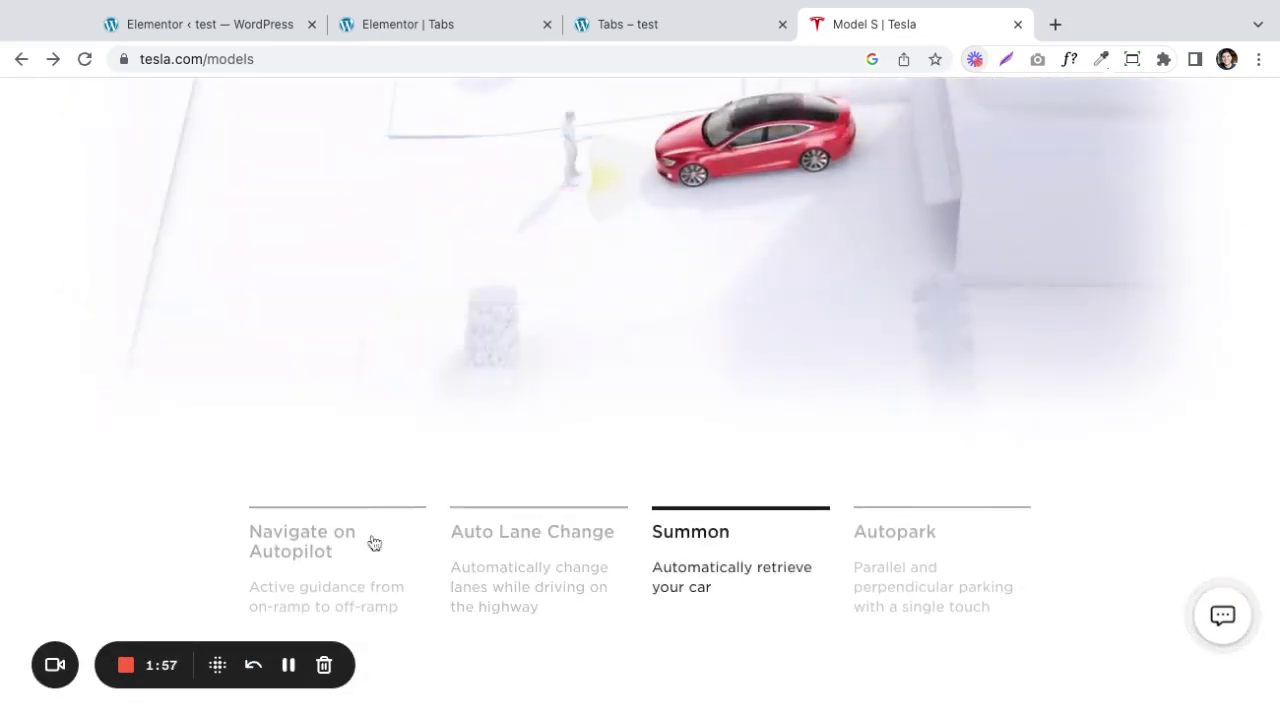
click(914, 560)
scroll(800, 470, up, 1)
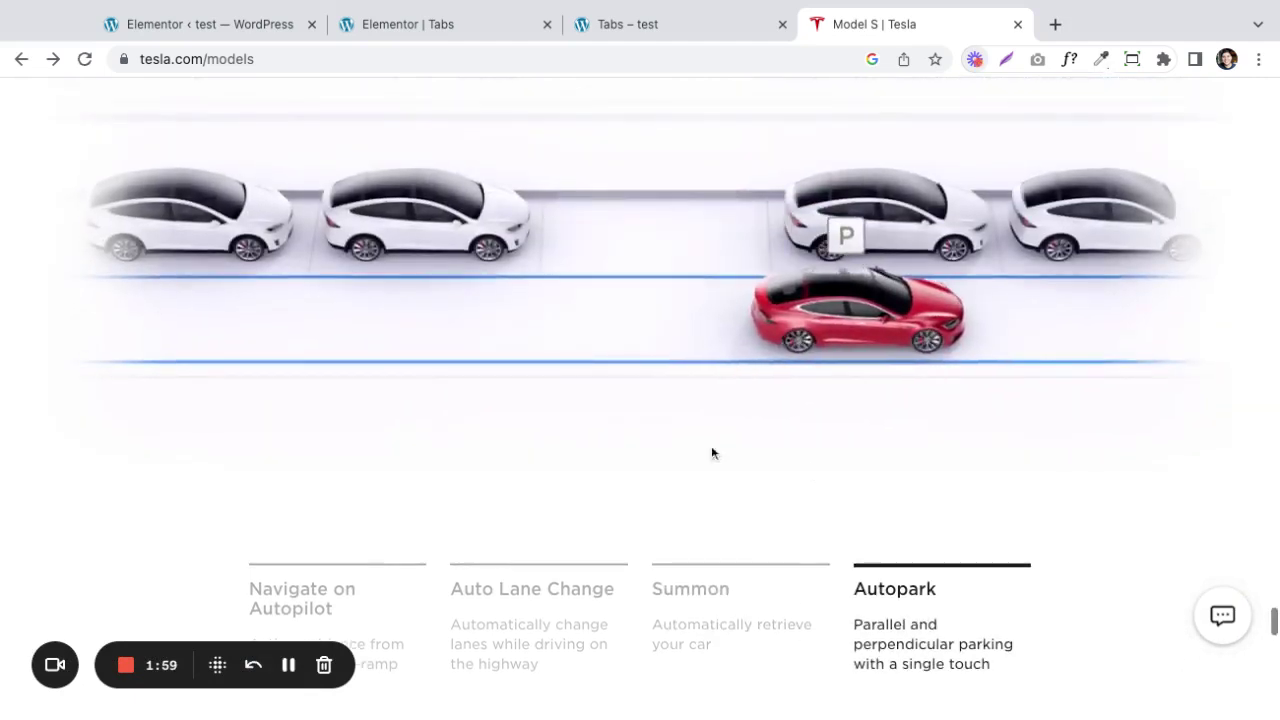
click(300, 598)
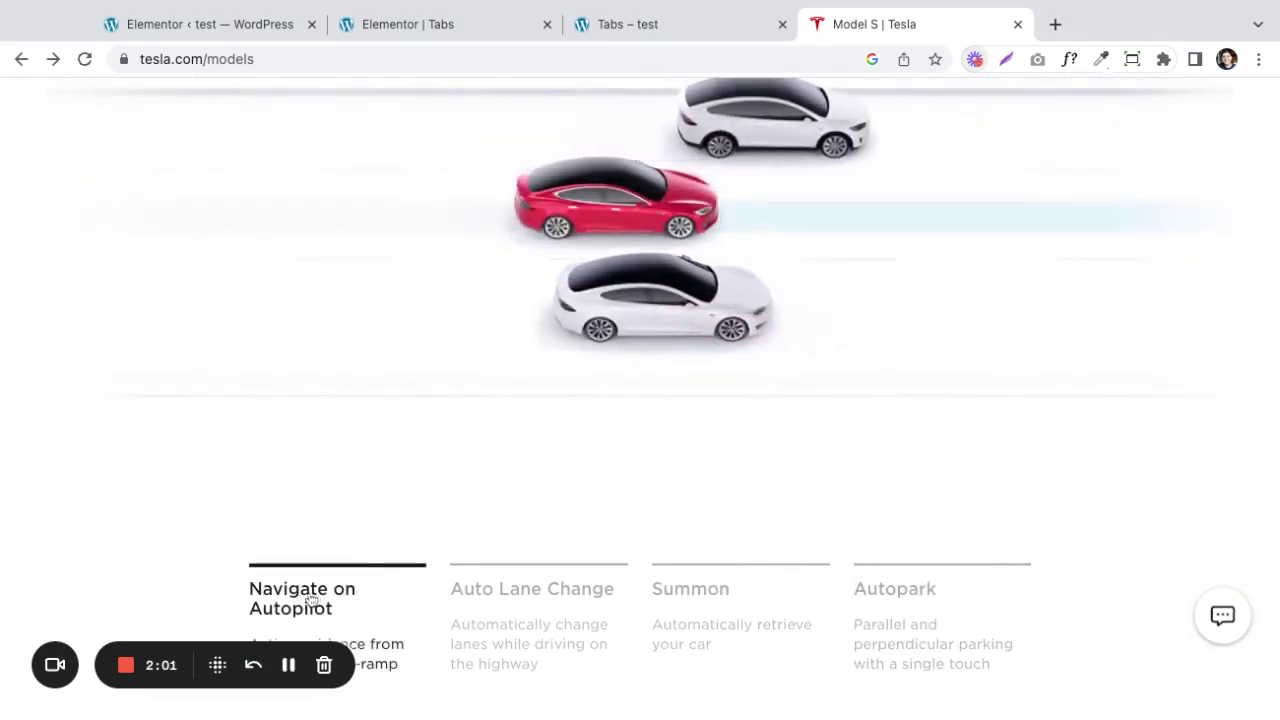
scroll(510, 408, up, 1)
scroll(510, 409, up, 1)
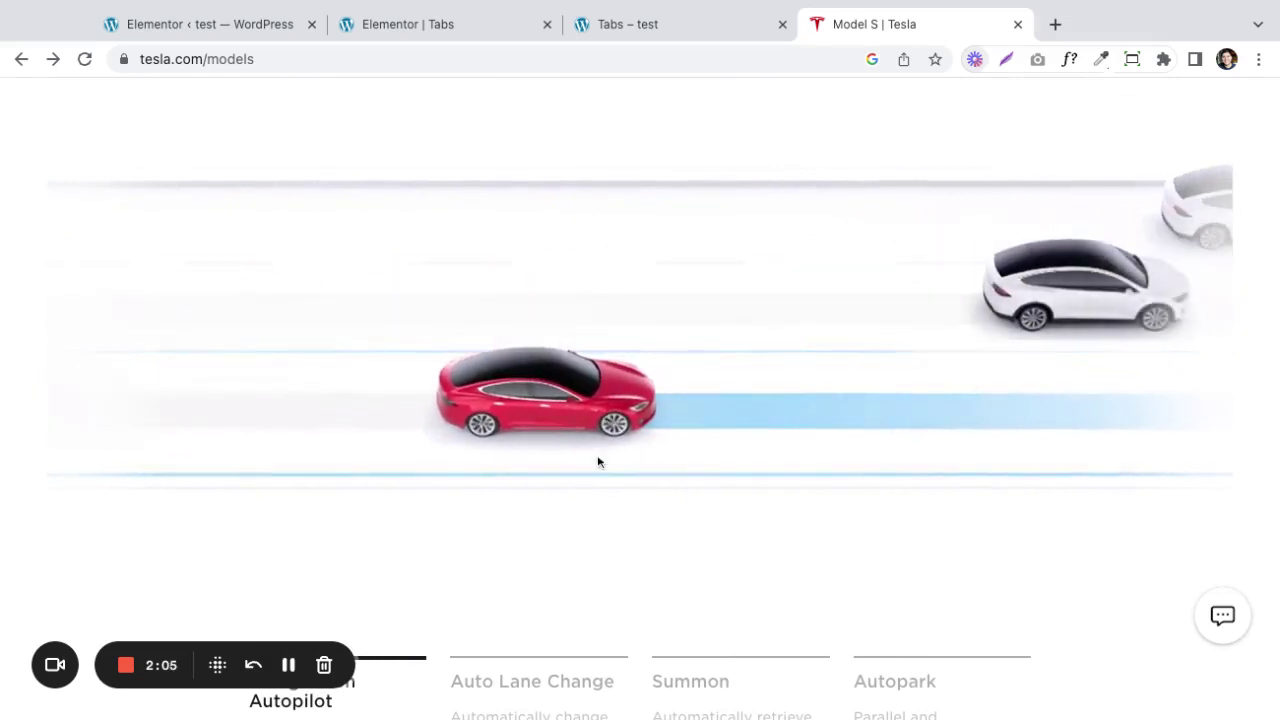
click(543, 648)
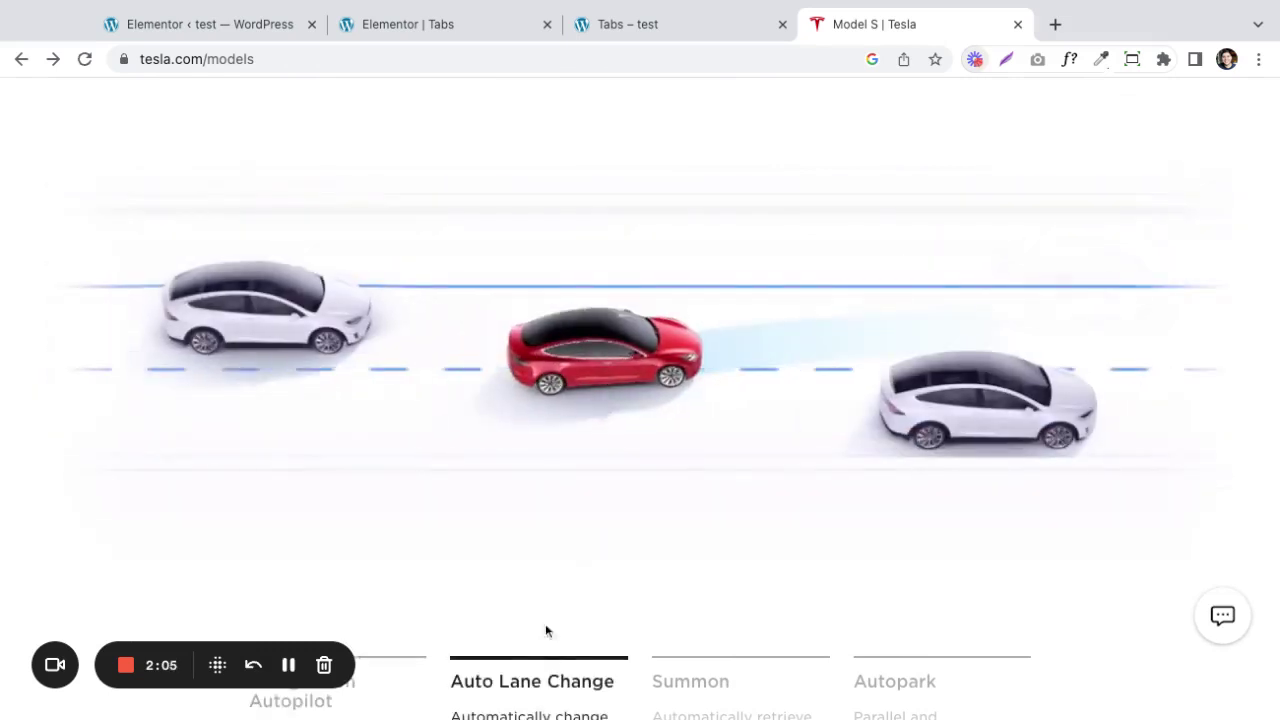
Go through all four Autopilot feature tabs, from Navigate on Autopilot to Autopark, and examine the animation and description each one shows.
click(719, 684)
click(935, 685)
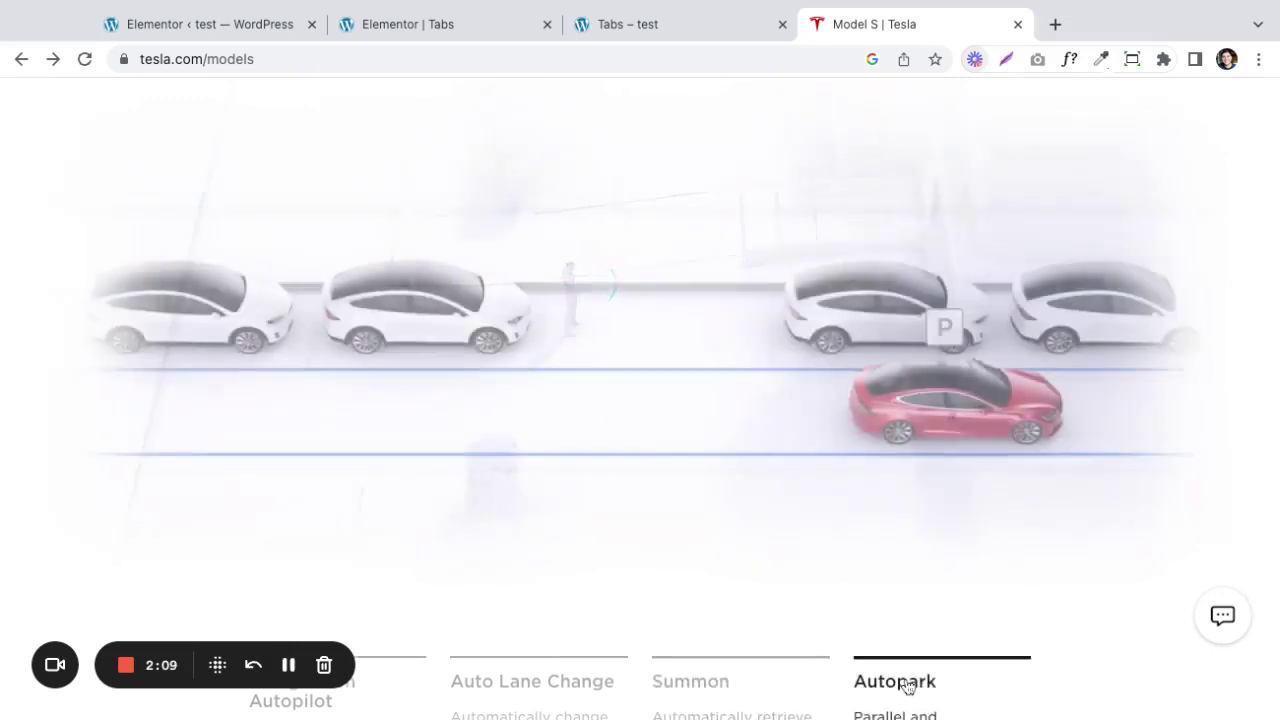
scroll(826, 367, down, 4)
scroll(810, 190, up, 4)
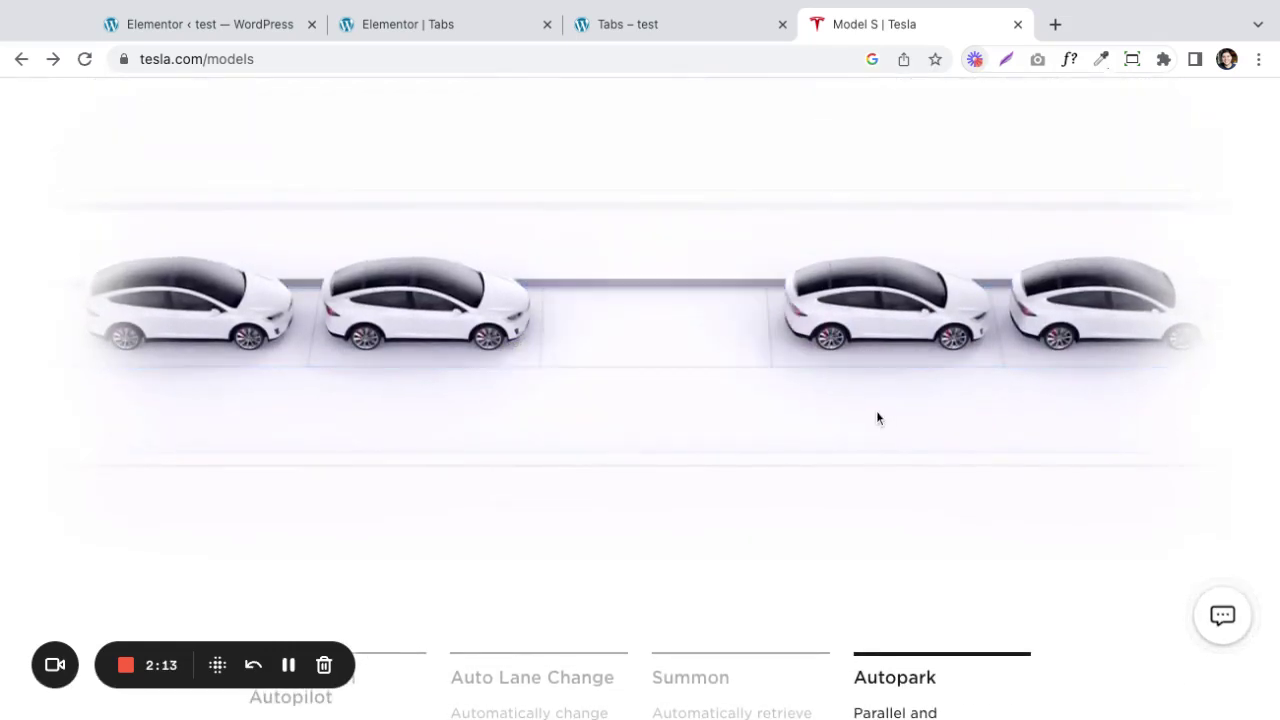
scroll(740, 445, down, 3)
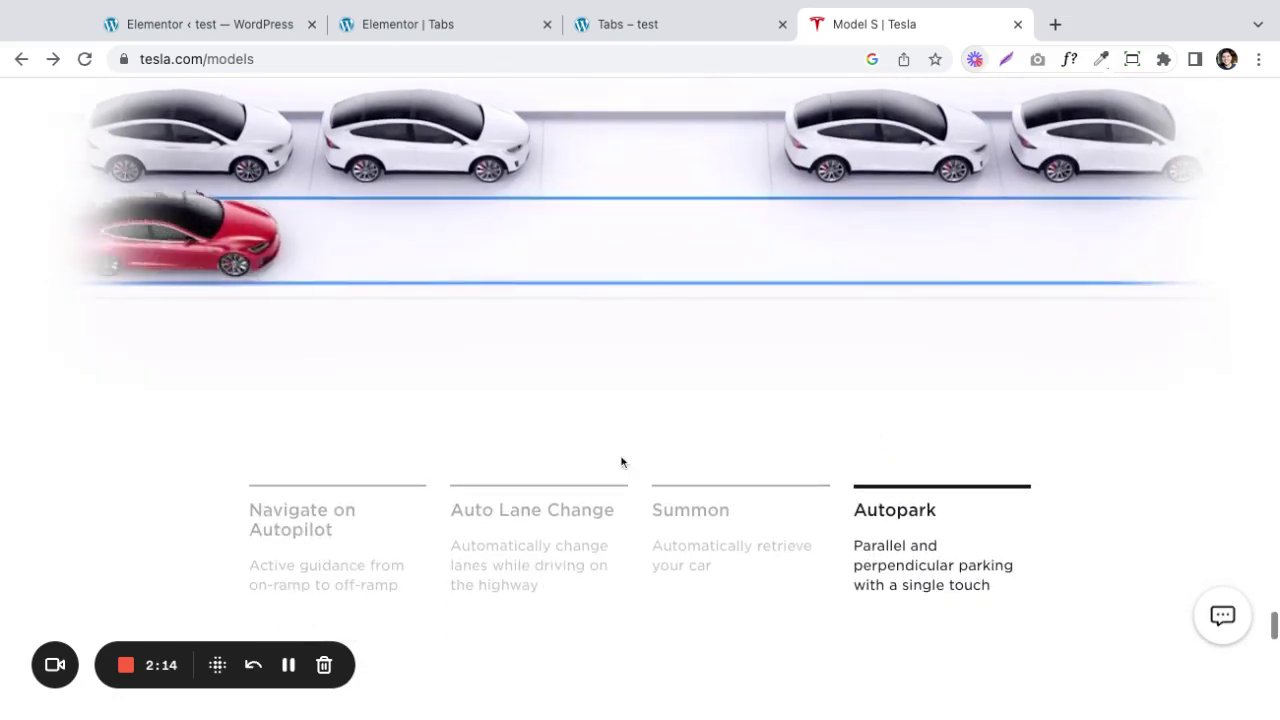
click(346, 531)
click(551, 523)
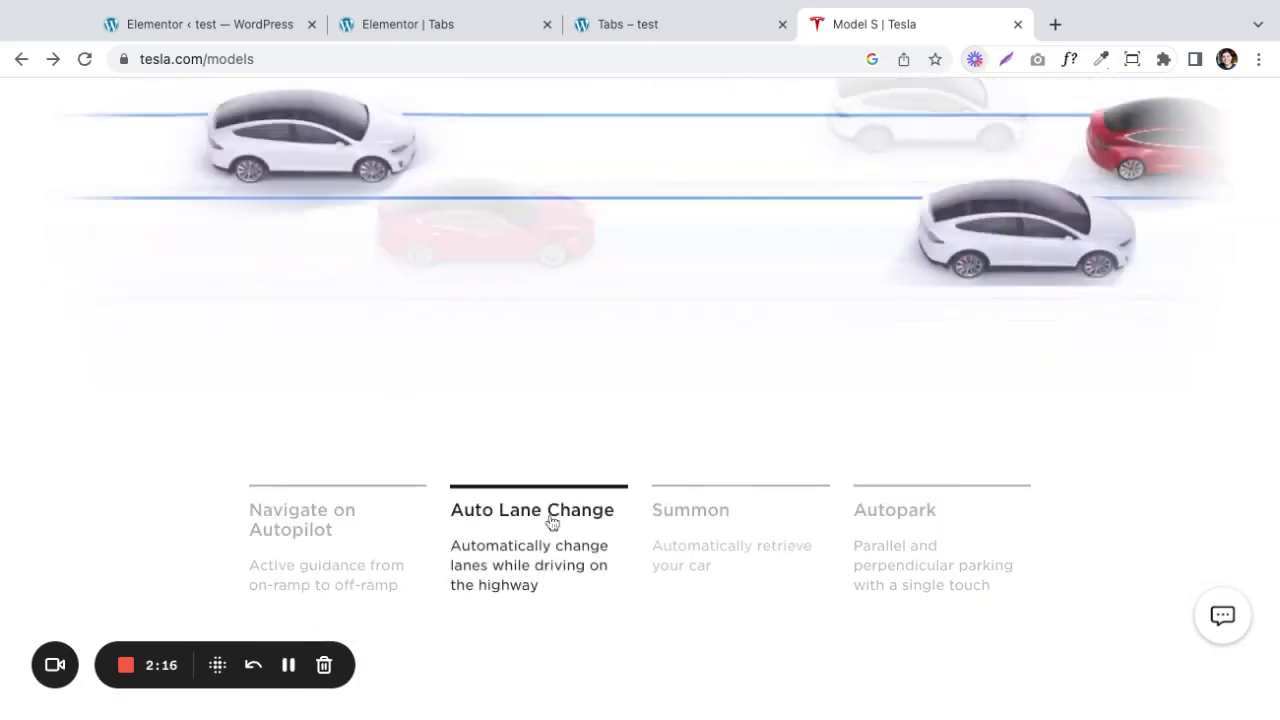
click(751, 523)
click(900, 528)
scroll(797, 418, up, 3)
scroll(797, 417, up, 1)
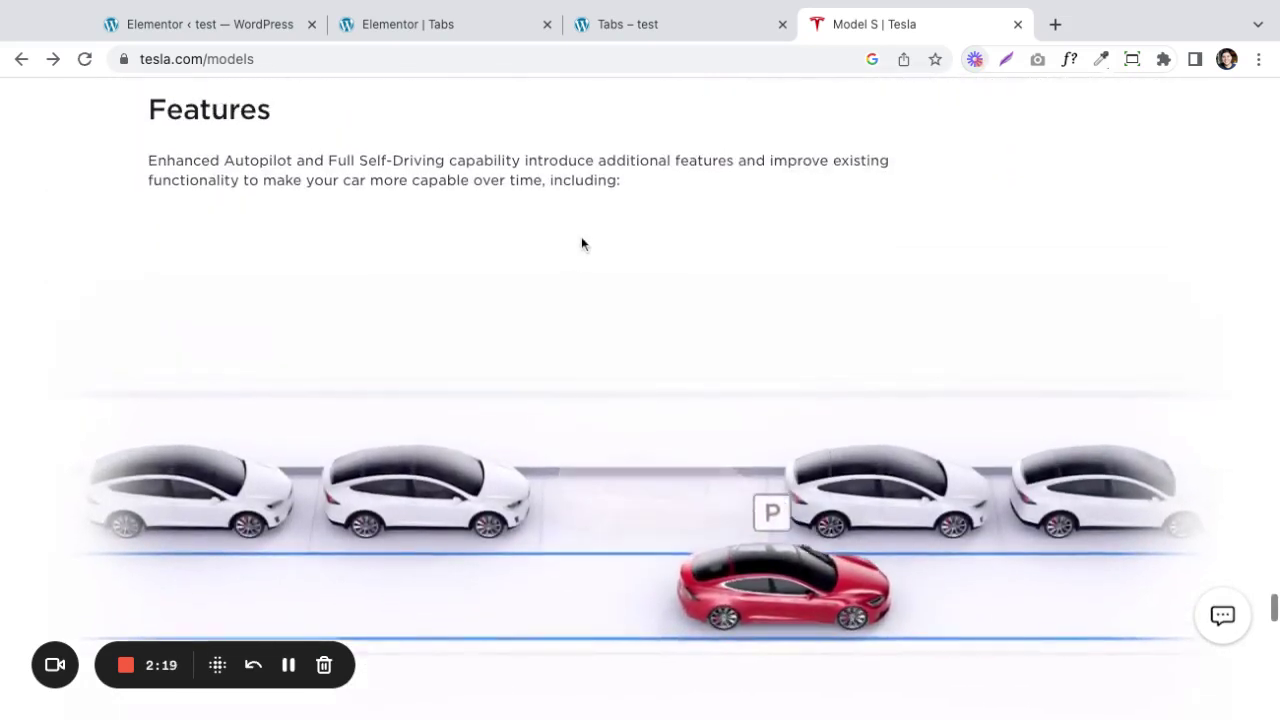
Return to the Elementor editor, search the widgets for "tabs" and add a new Tabs widget to the empty page.
click(480, 30)
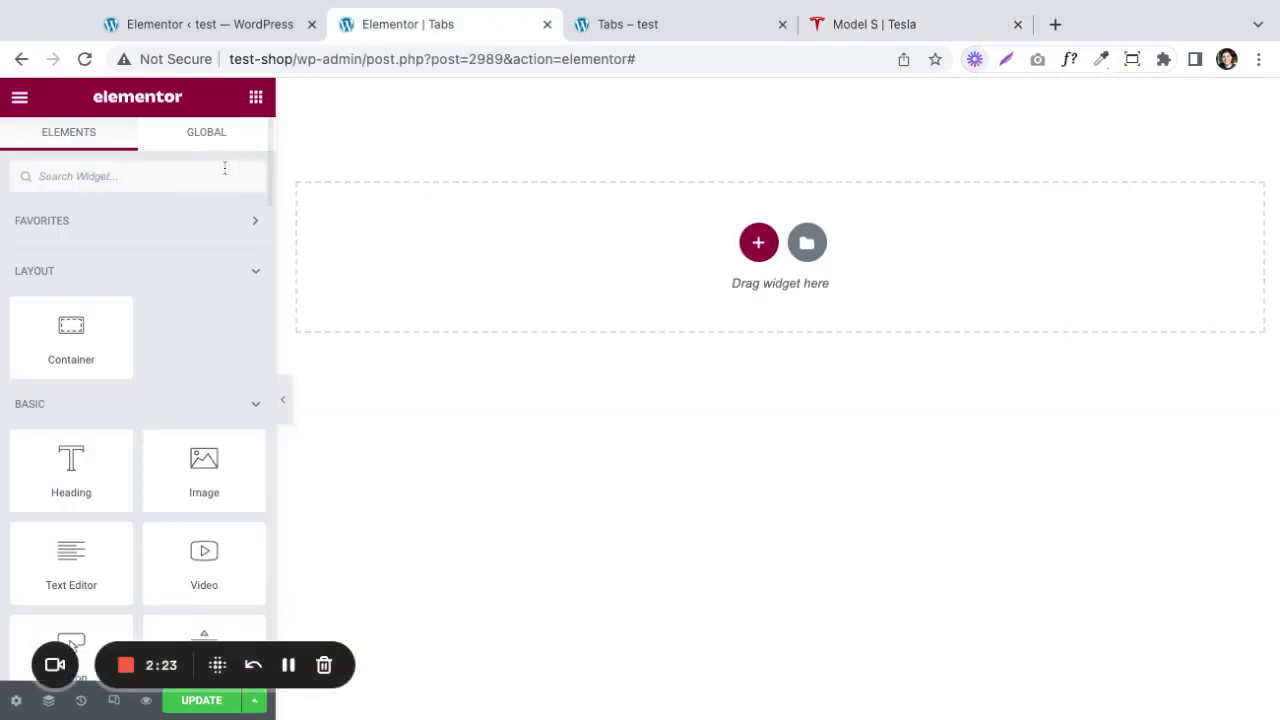
click(193, 172)
text(tabs)
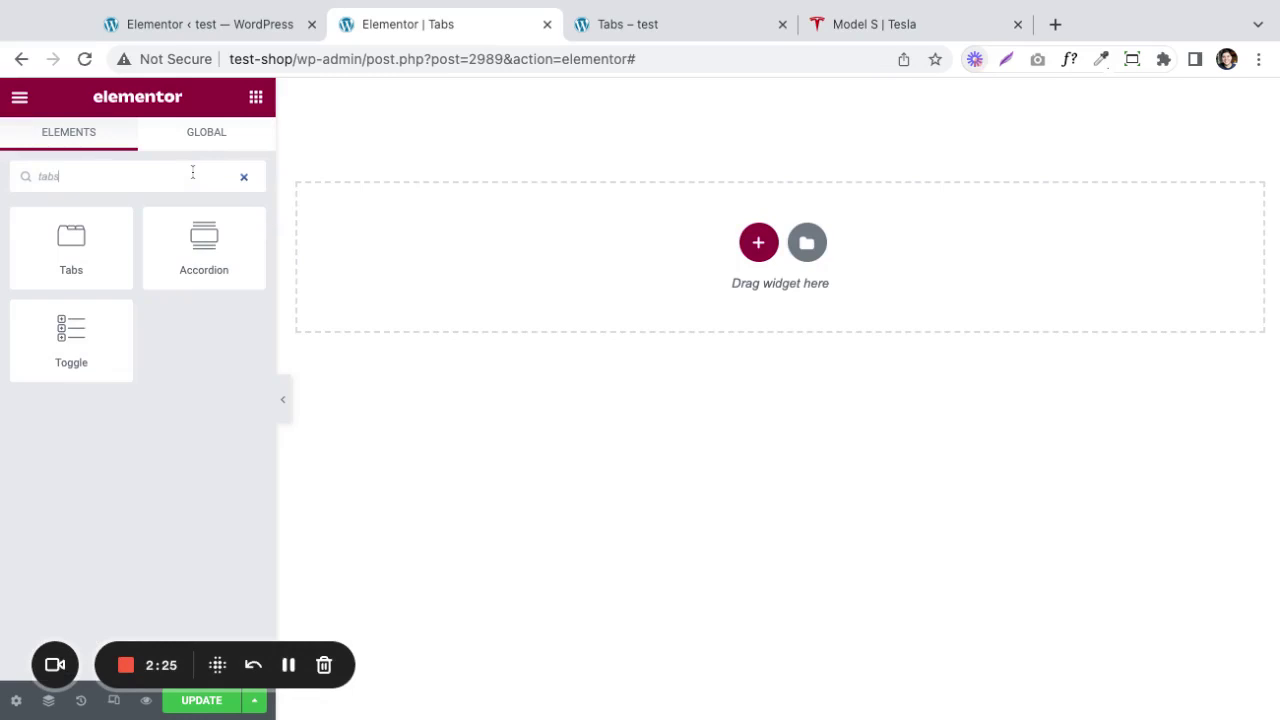
drag(80, 250, 612, 283)
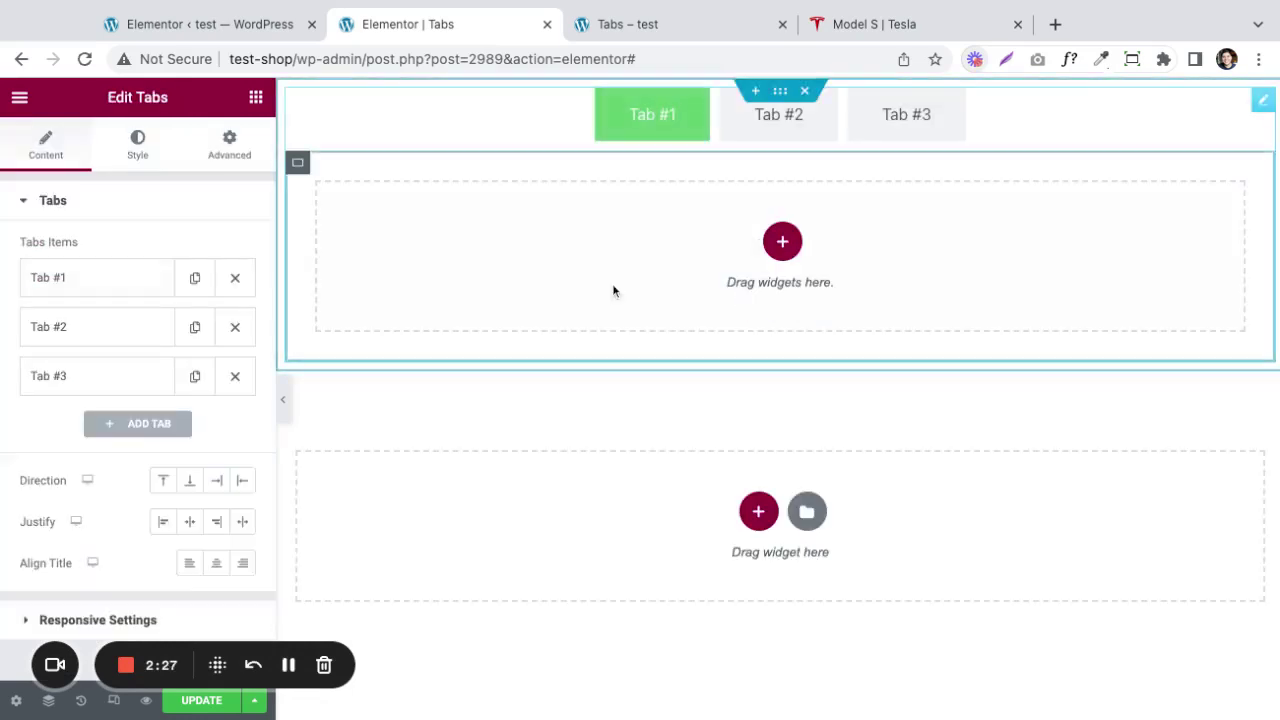
After checking Tesla's tab layout, set the container around the Tabs widget to 950 px width, 550 px minimum height and vertically centred content.
click(873, 36)
scroll(548, 400, down, 3)
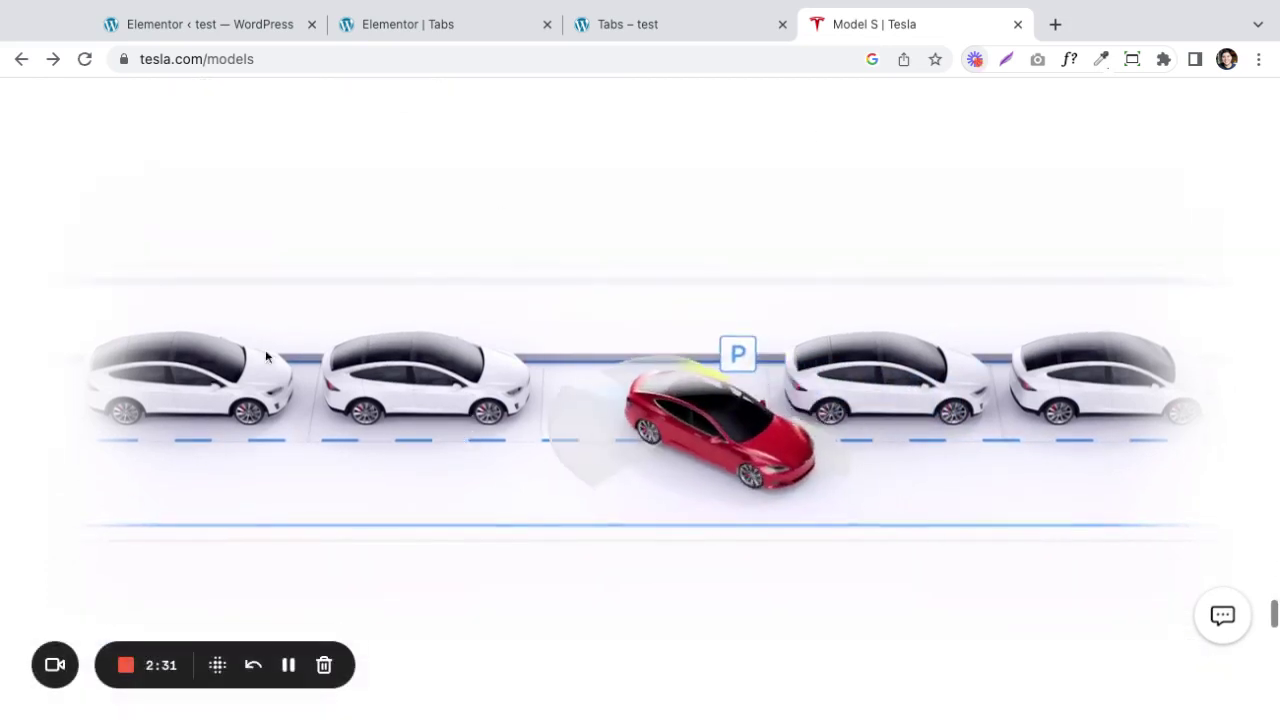
scroll(549, 448, down, 3)
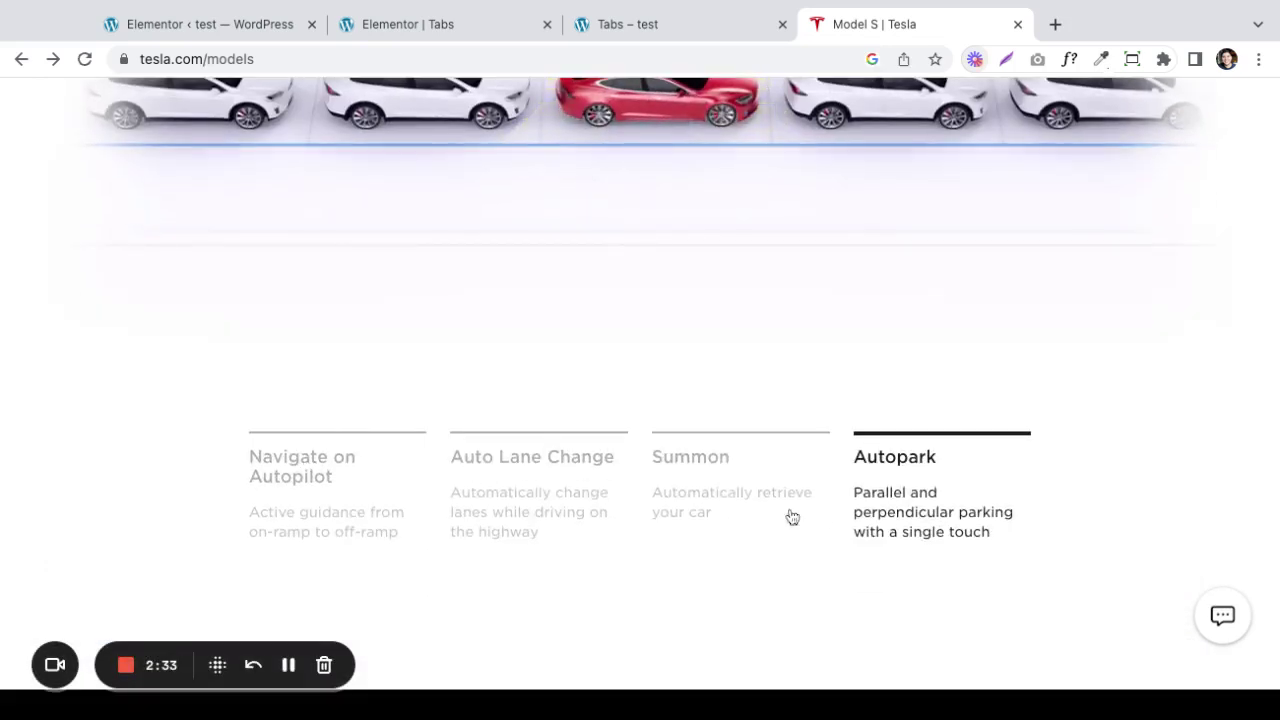
click(487, 37)
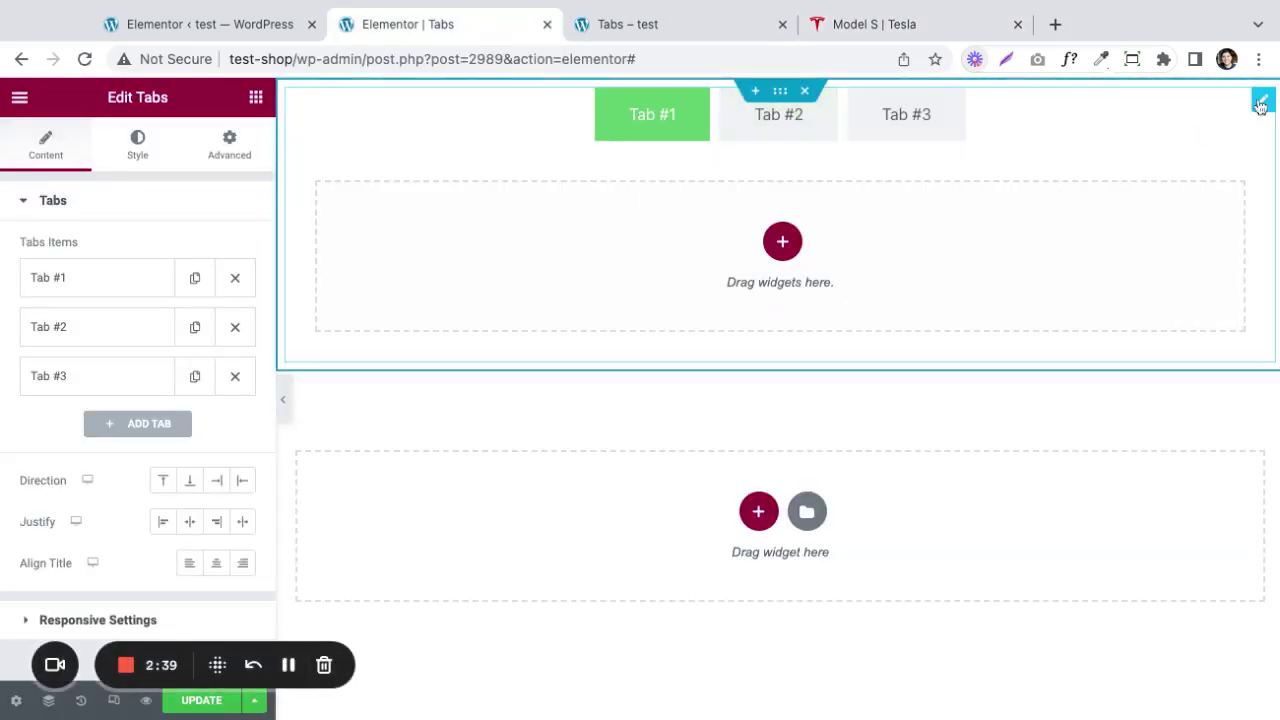
scroll(60, 492, down, 1)
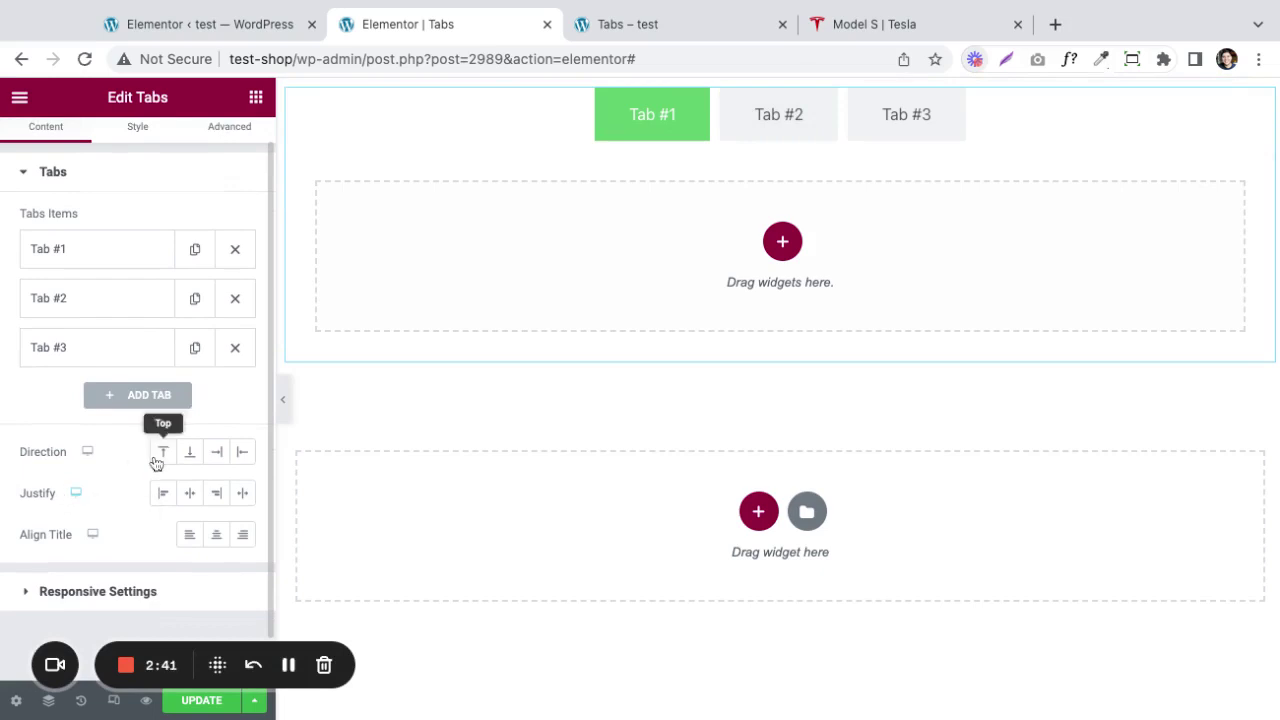
mouse_move(751, 177)
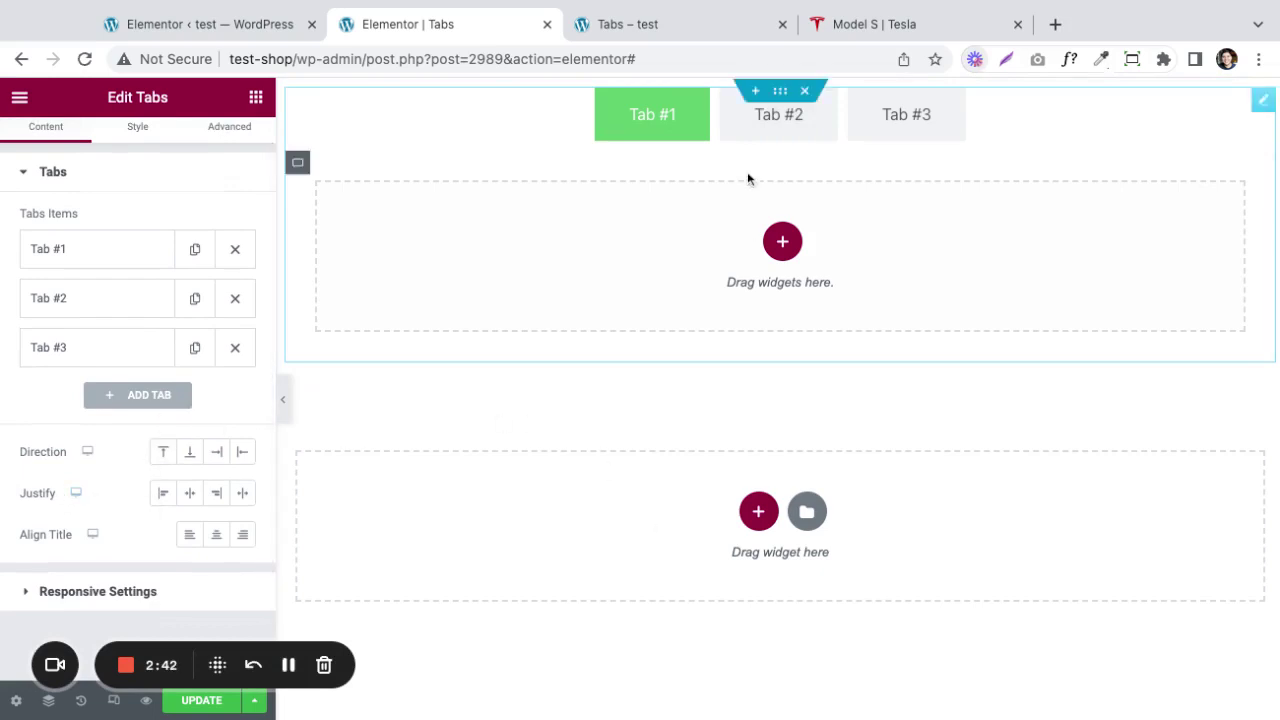
click(781, 92)
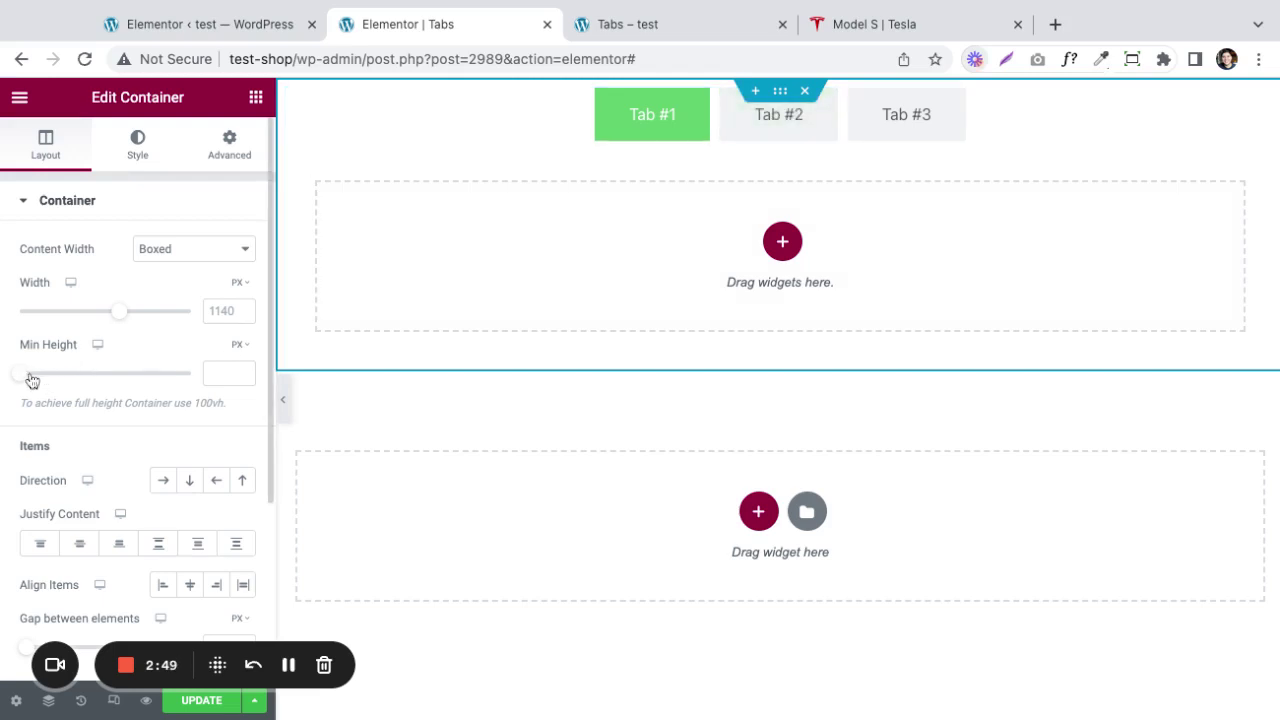
drag(32, 380, 24, 380)
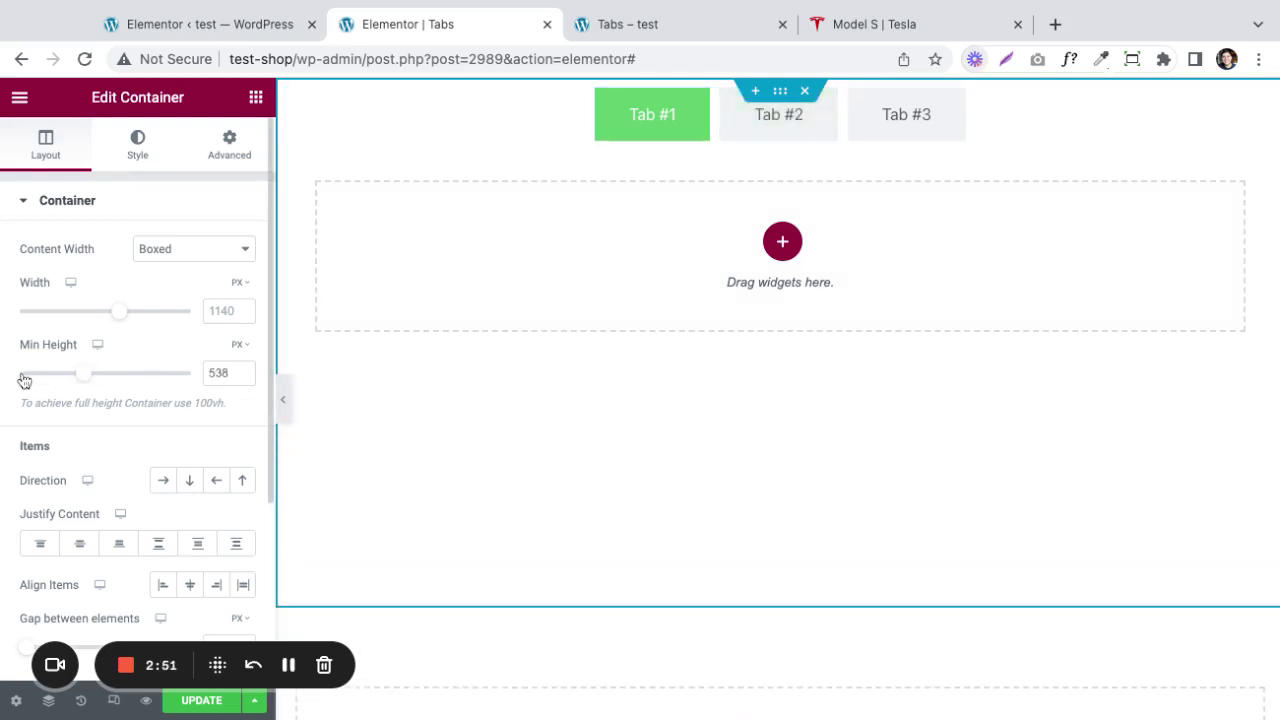
text(550)
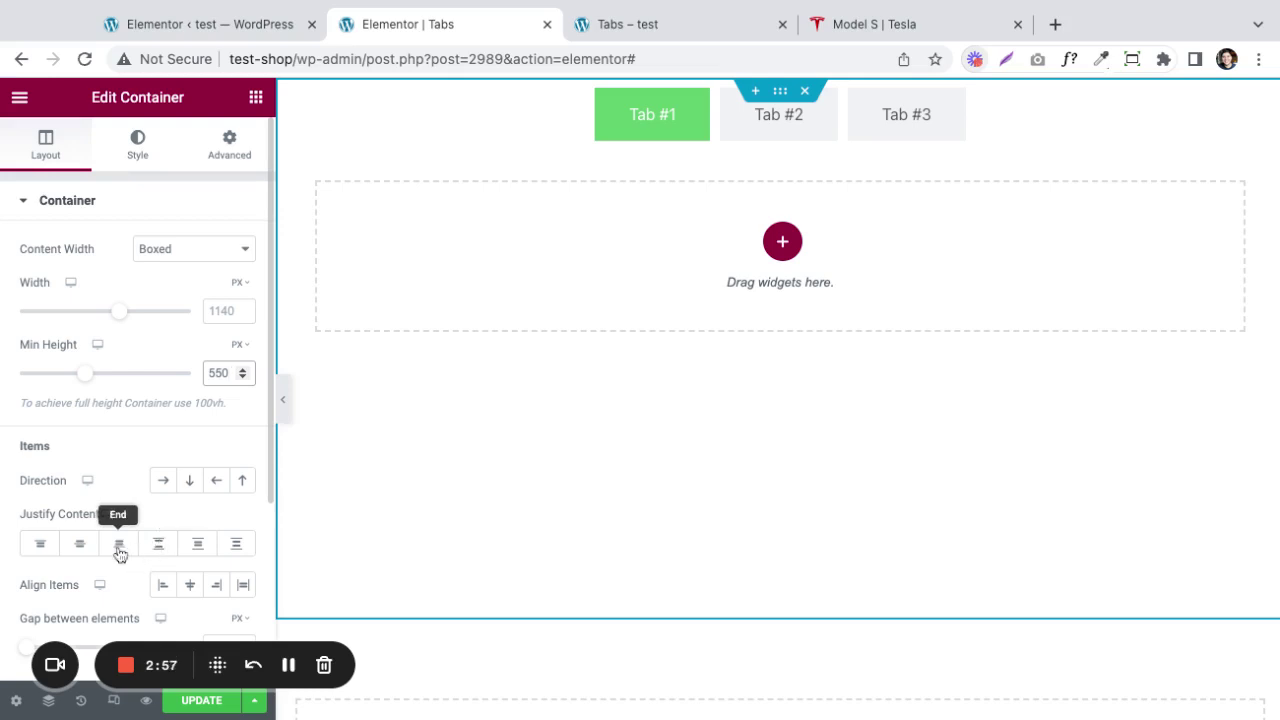
click(80, 546)
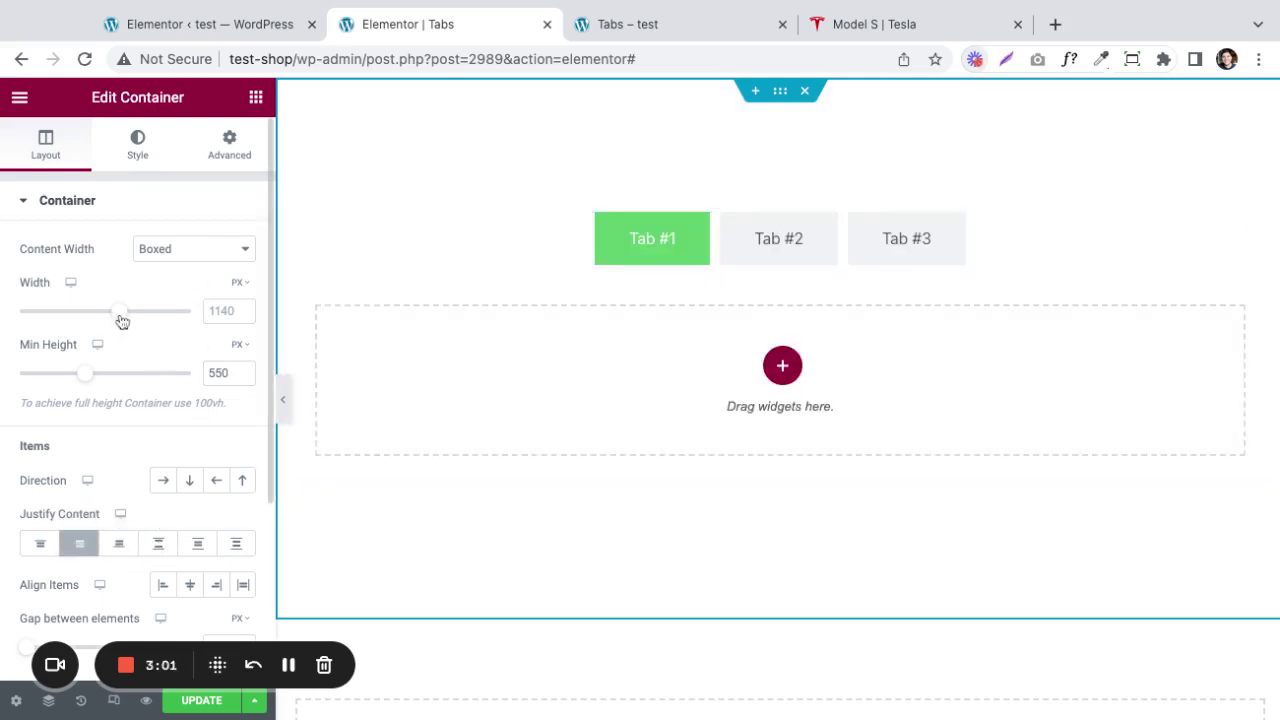
text(850)
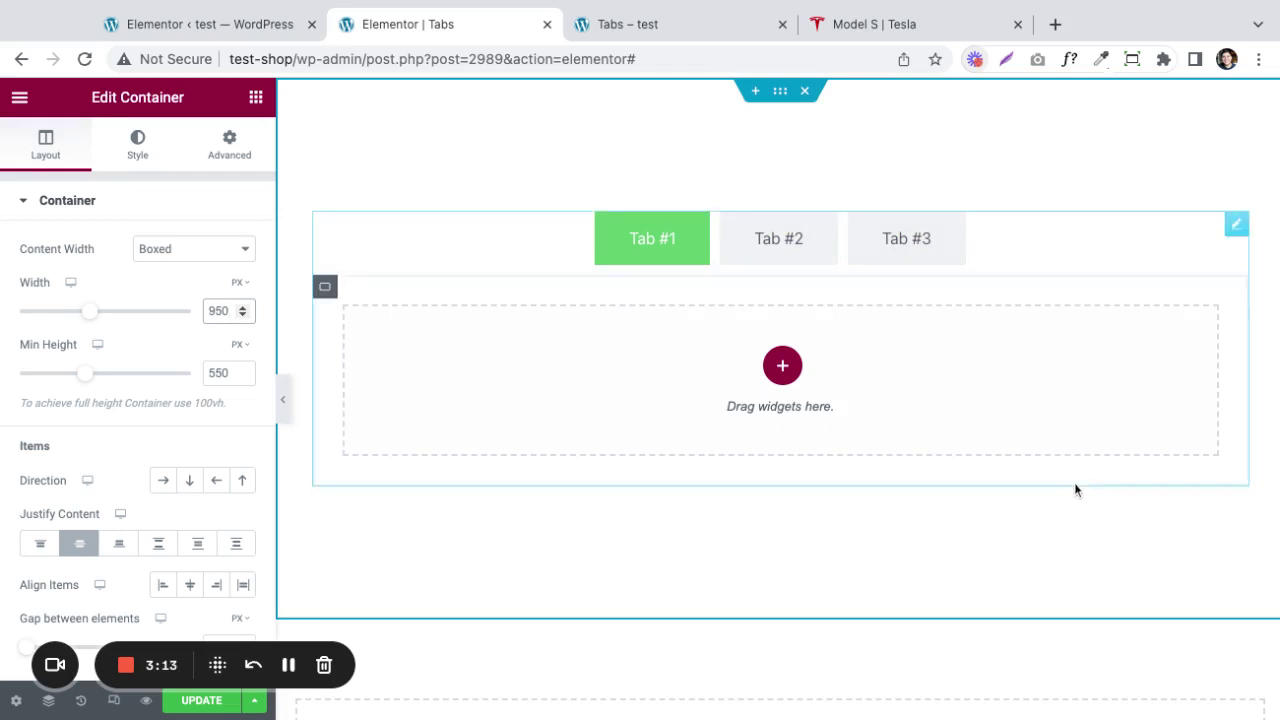
Arrange the Tabs widget with its tabs below the content, stretched across the full width and with centred titles.
click(1236, 226)
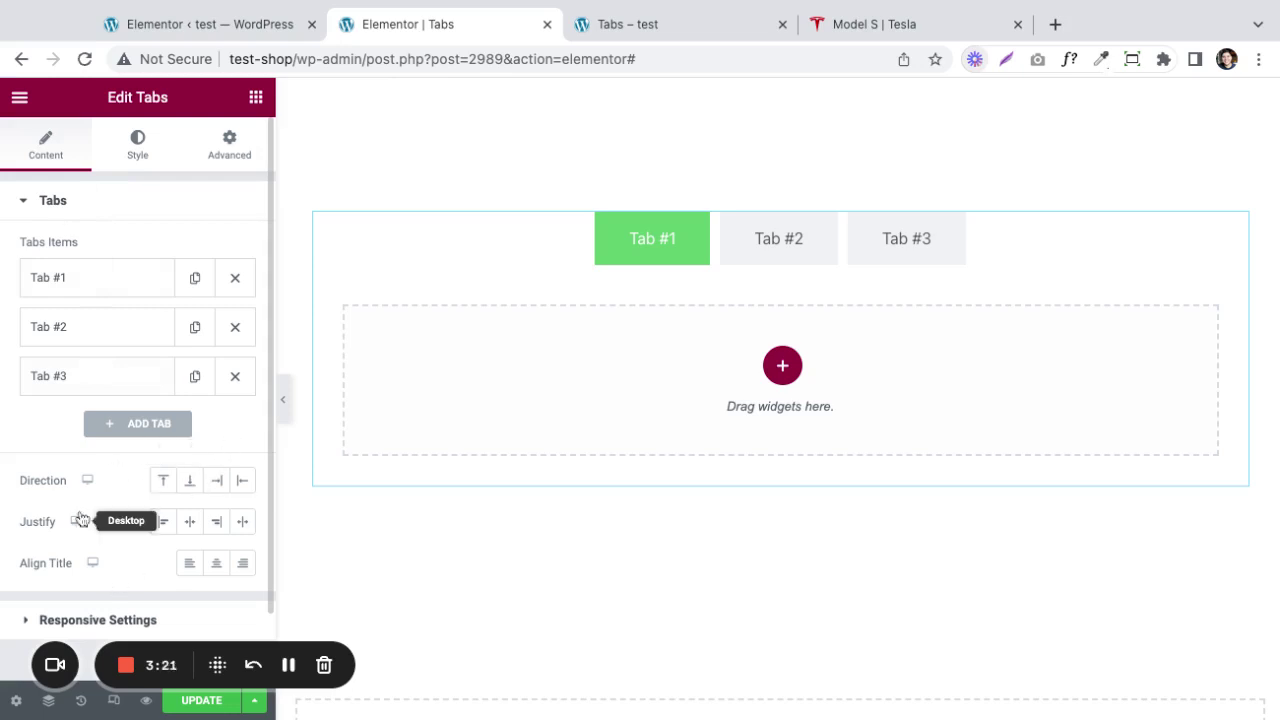
click(194, 486)
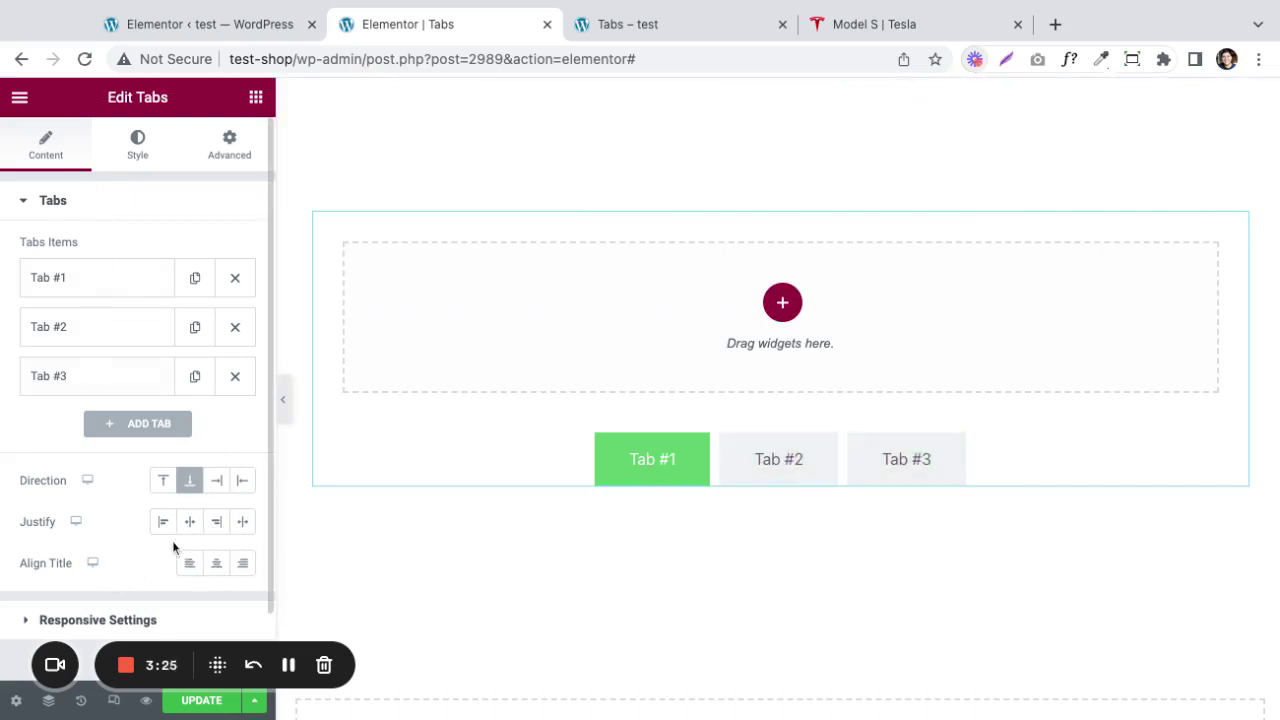
click(244, 524)
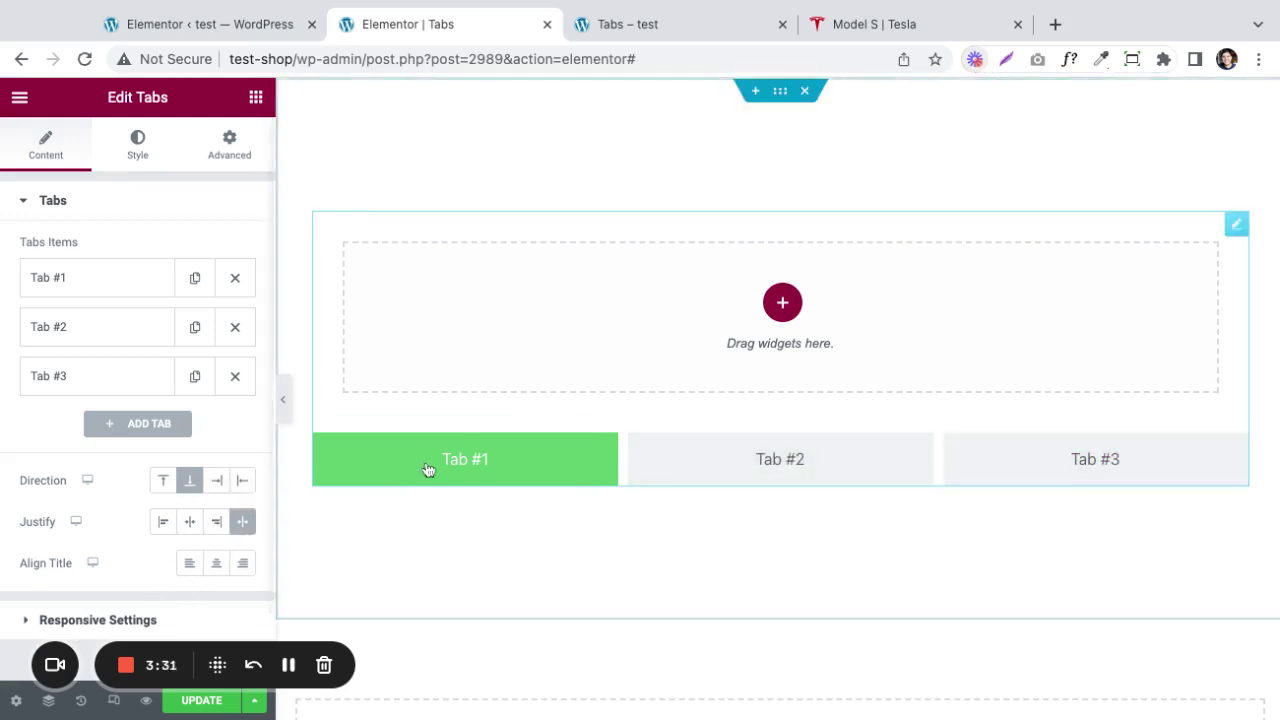
click(190, 565)
click(216, 565)
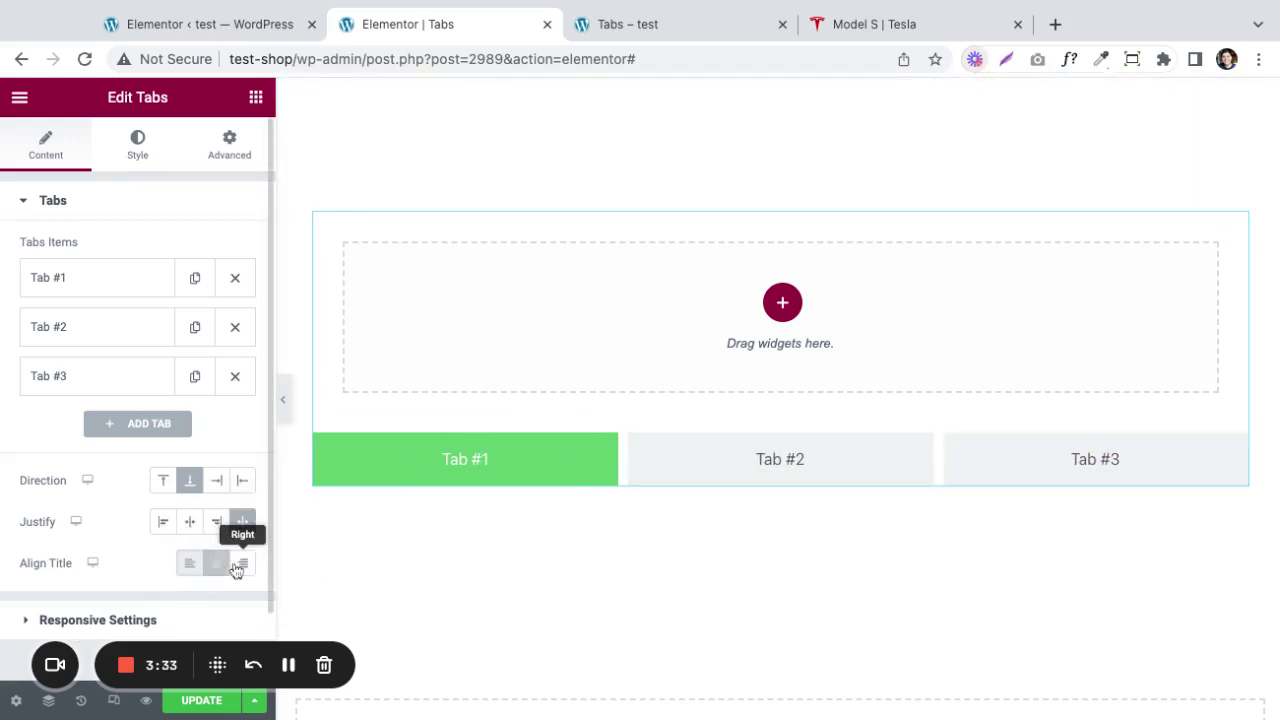
click(241, 565)
click(216, 565)
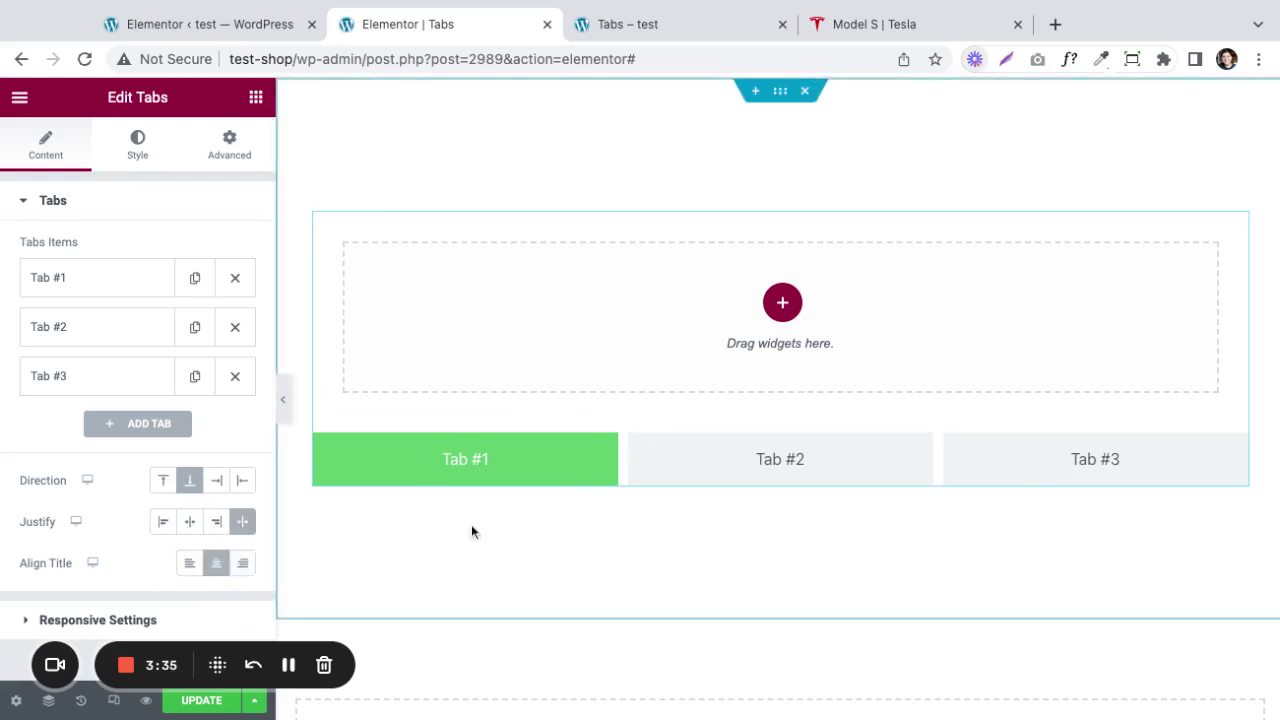
Compare the number of tabs with the Tesla page, duplicate Tab #3 and title the copy "Tab #4".
click(860, 24)
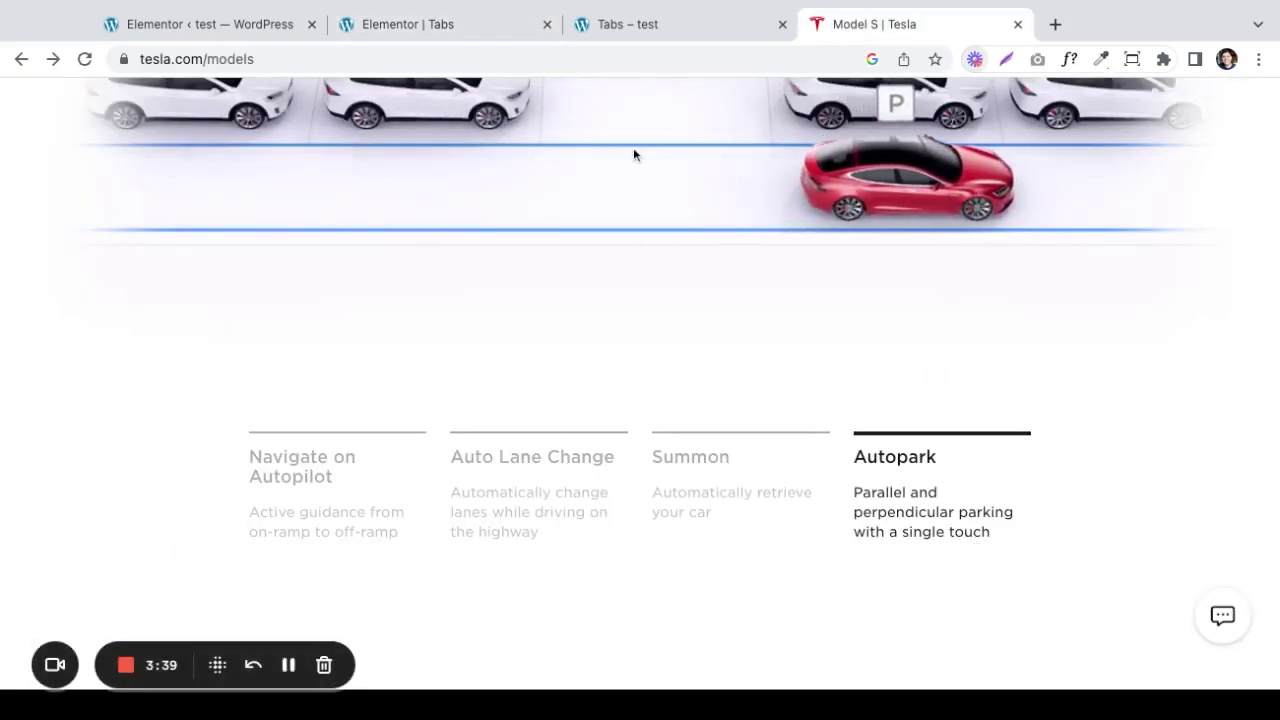
click(453, 34)
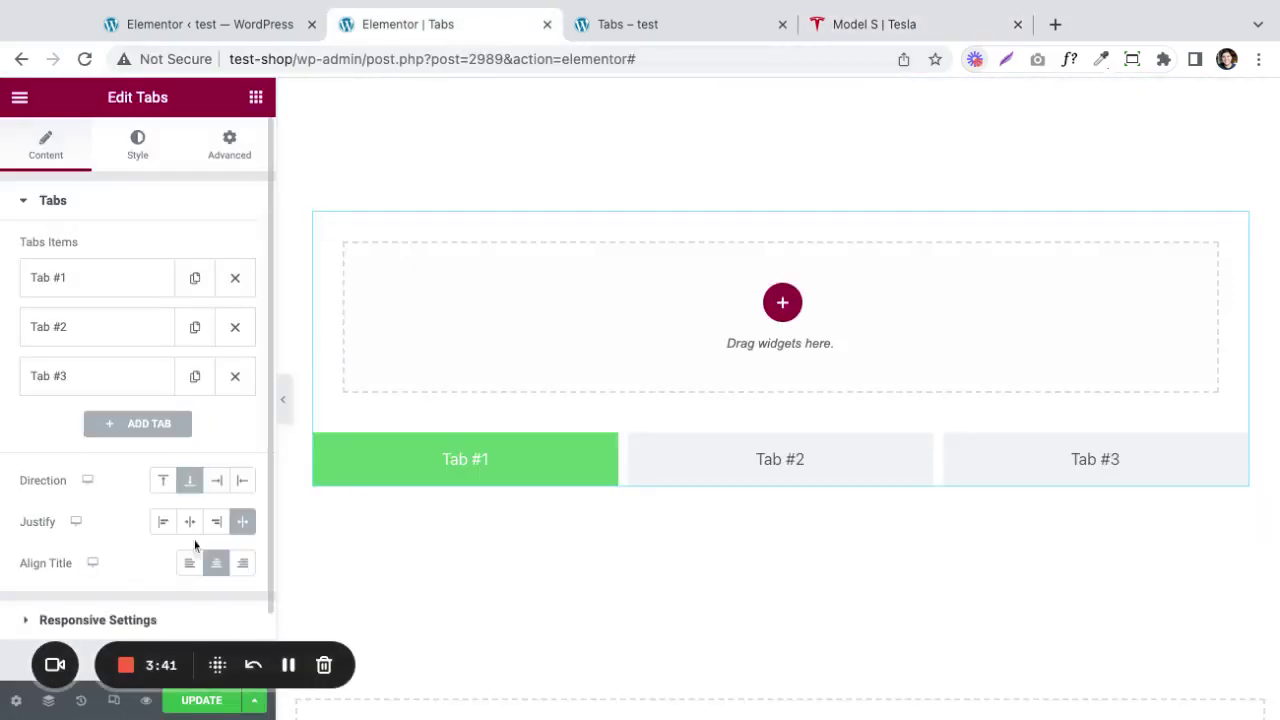
click(195, 378)
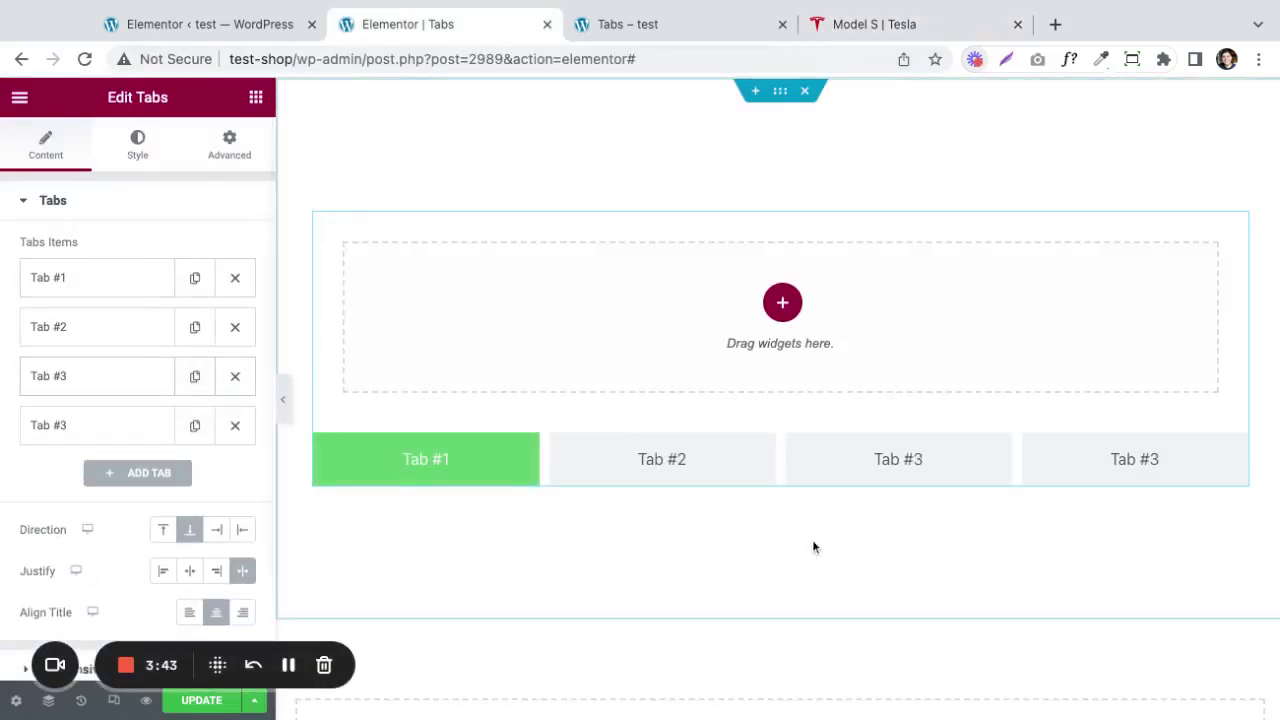
click(97, 425)
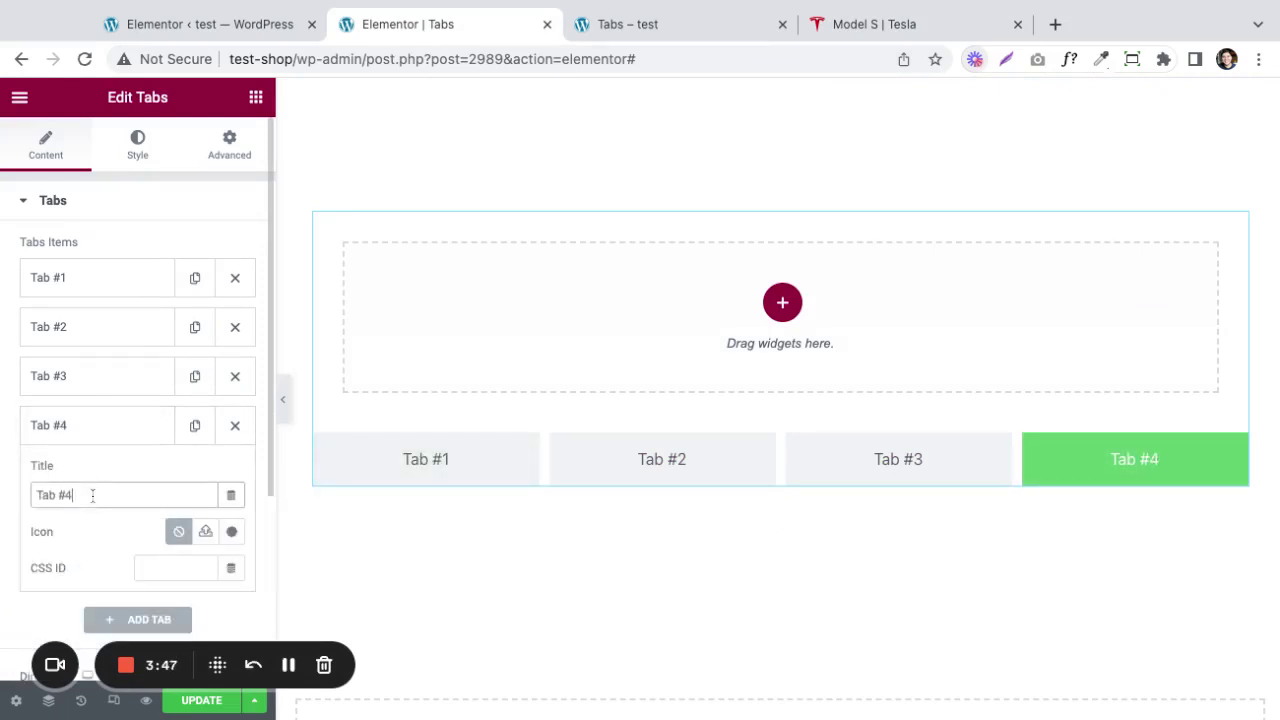
click(148, 208)
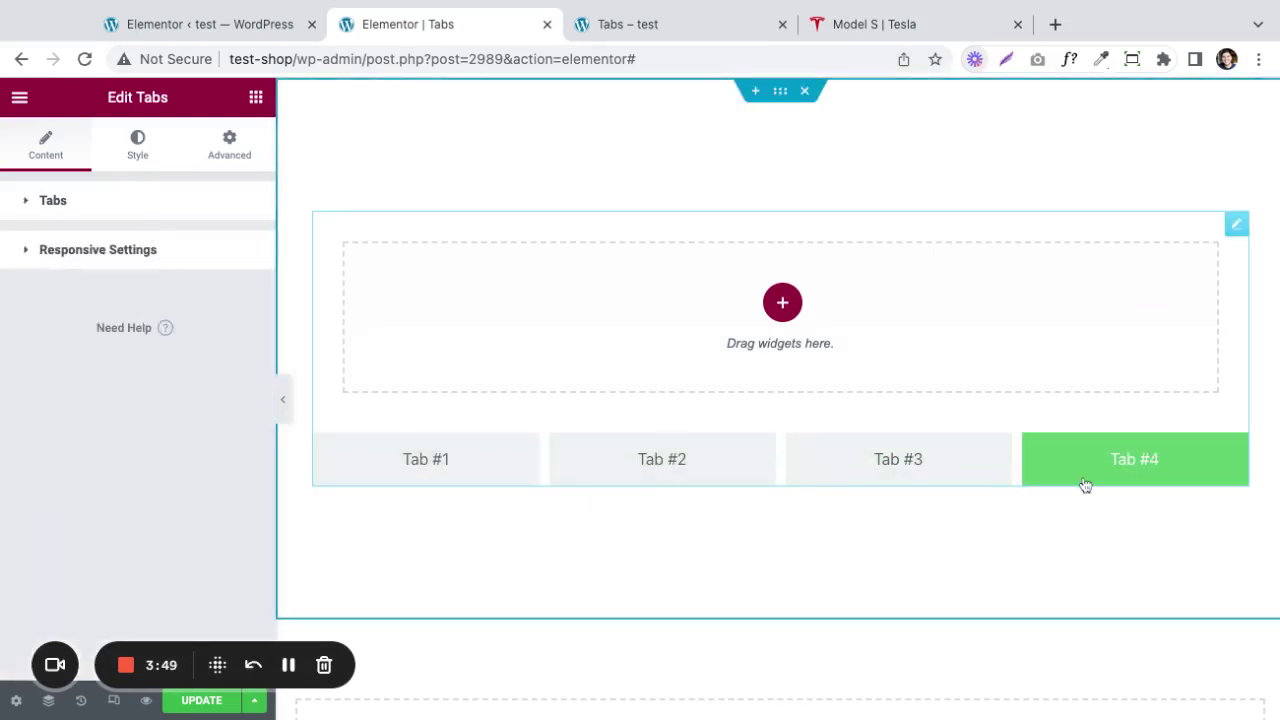
After checking the tab styling on the Tesla page, give the tabs' normal state a classic white background.
click(893, 28)
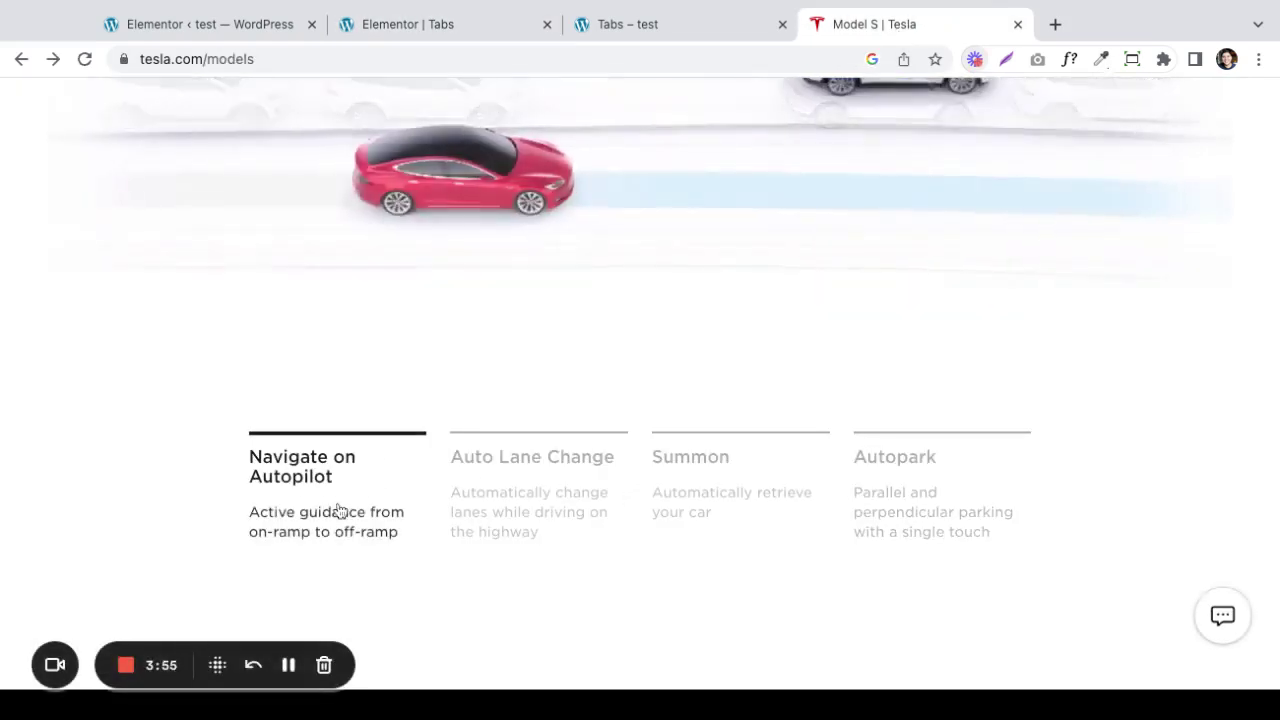
click(481, 34)
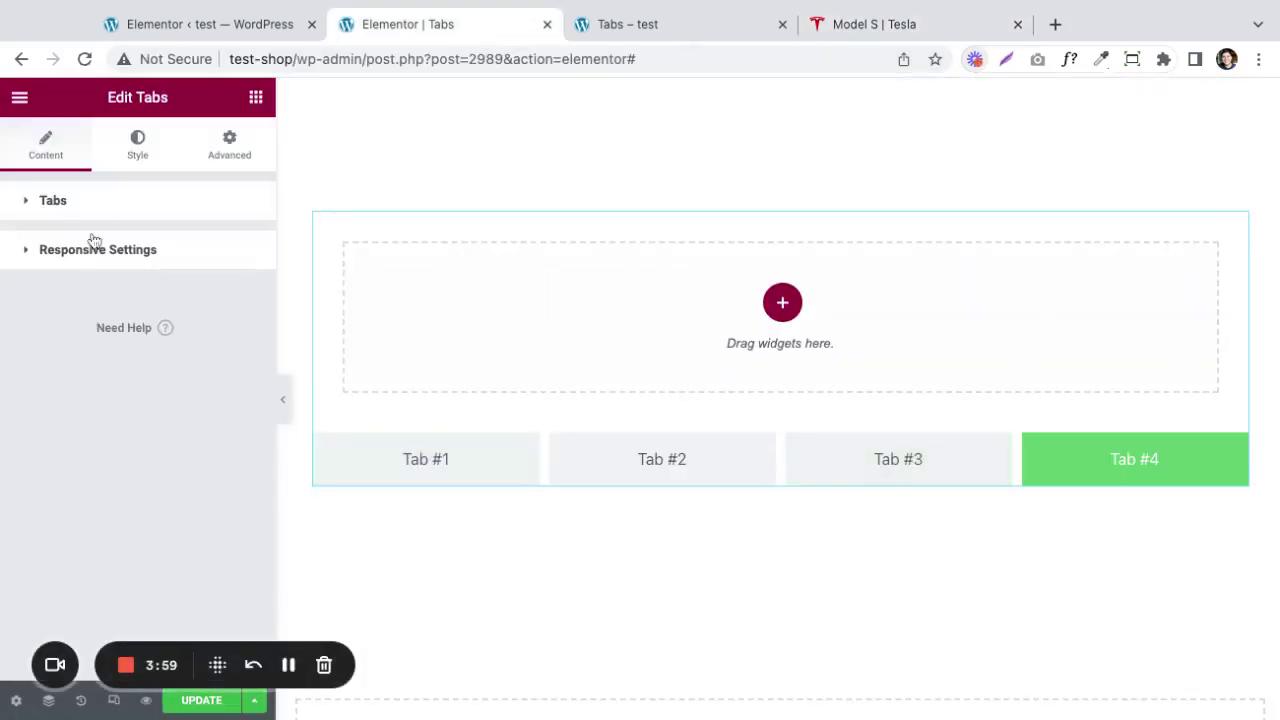
click(147, 152)
scroll(77, 449, down, 3)
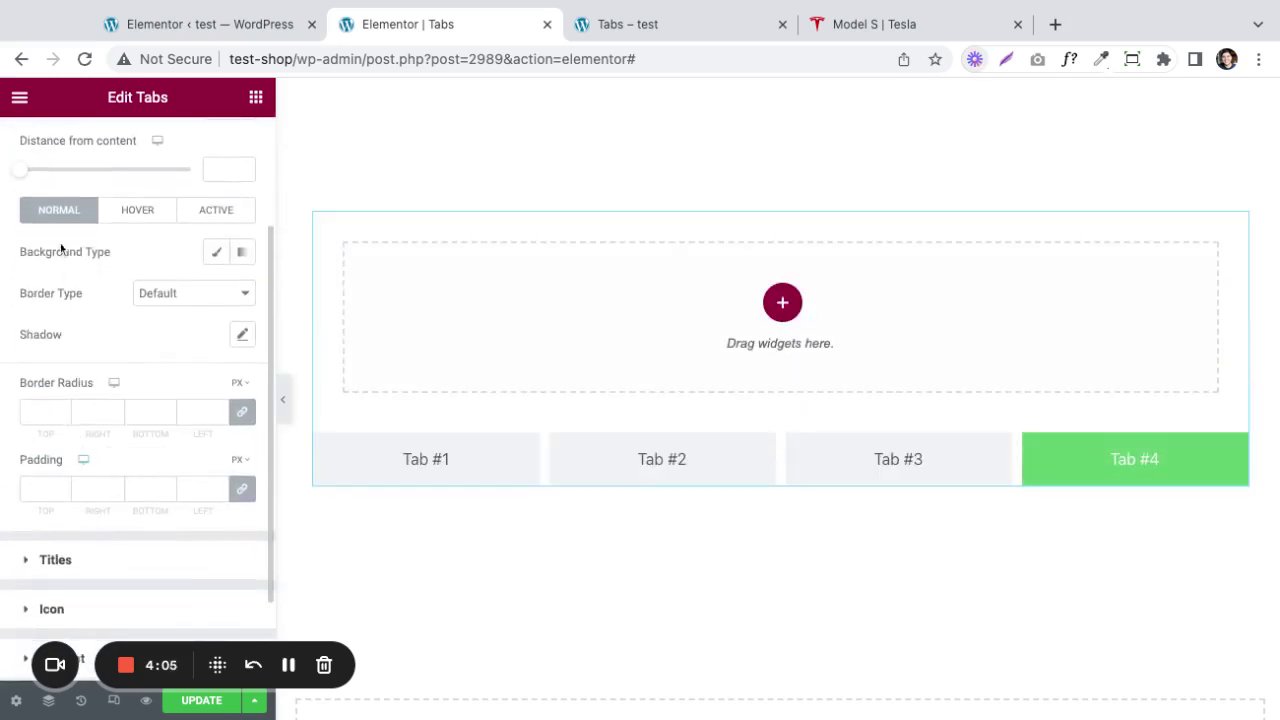
scroll(60, 243, up, 3)
click(86, 215)
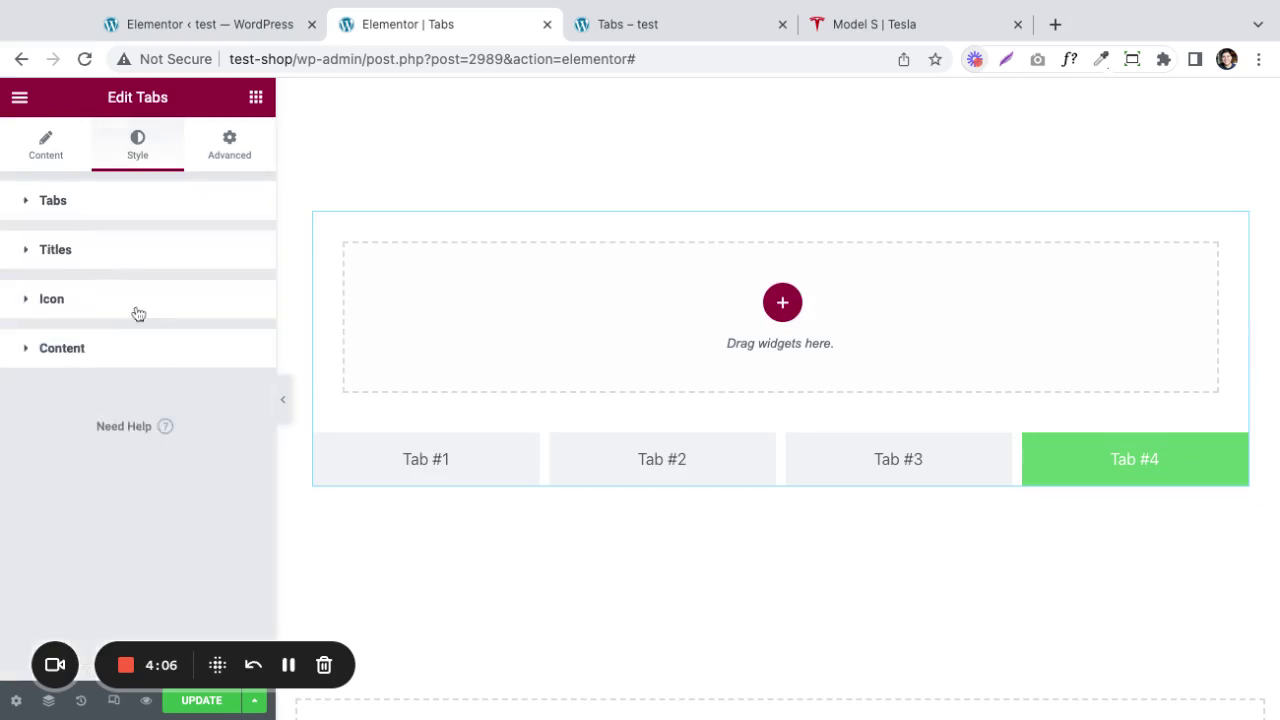
click(79, 205)
scroll(140, 405, down, 1)
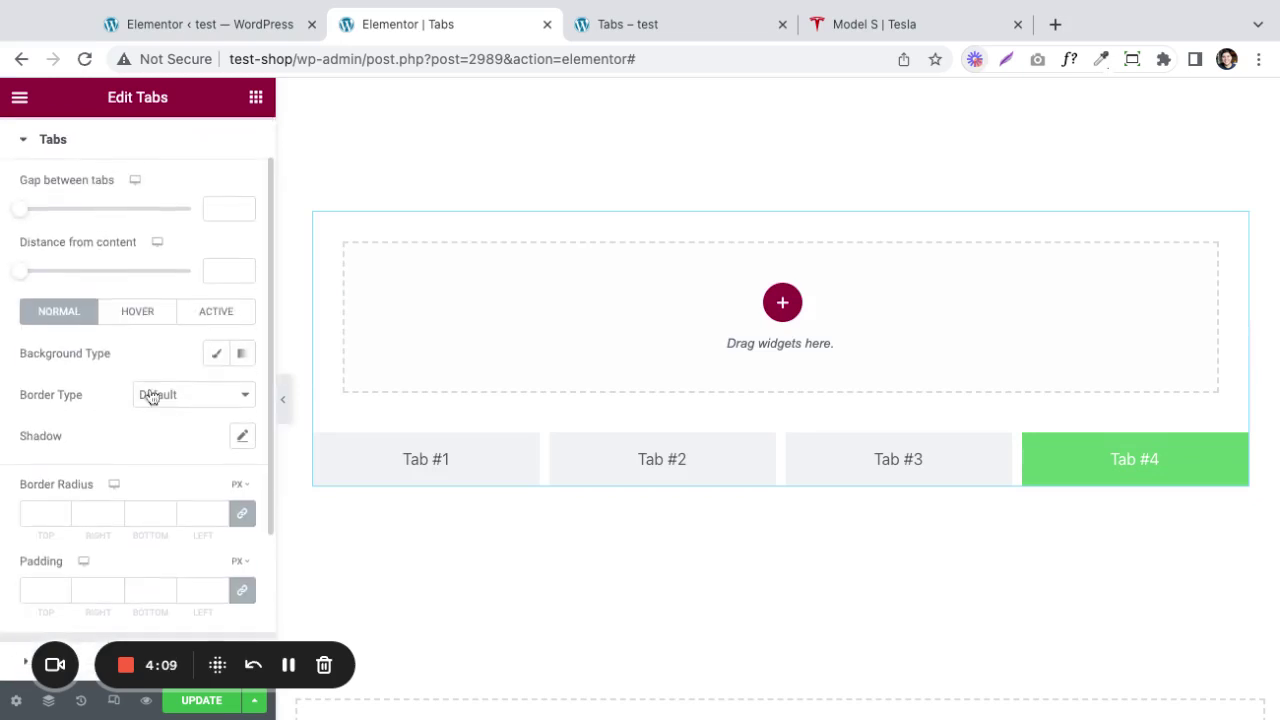
scroll(205, 362, down, 1)
click(217, 314)
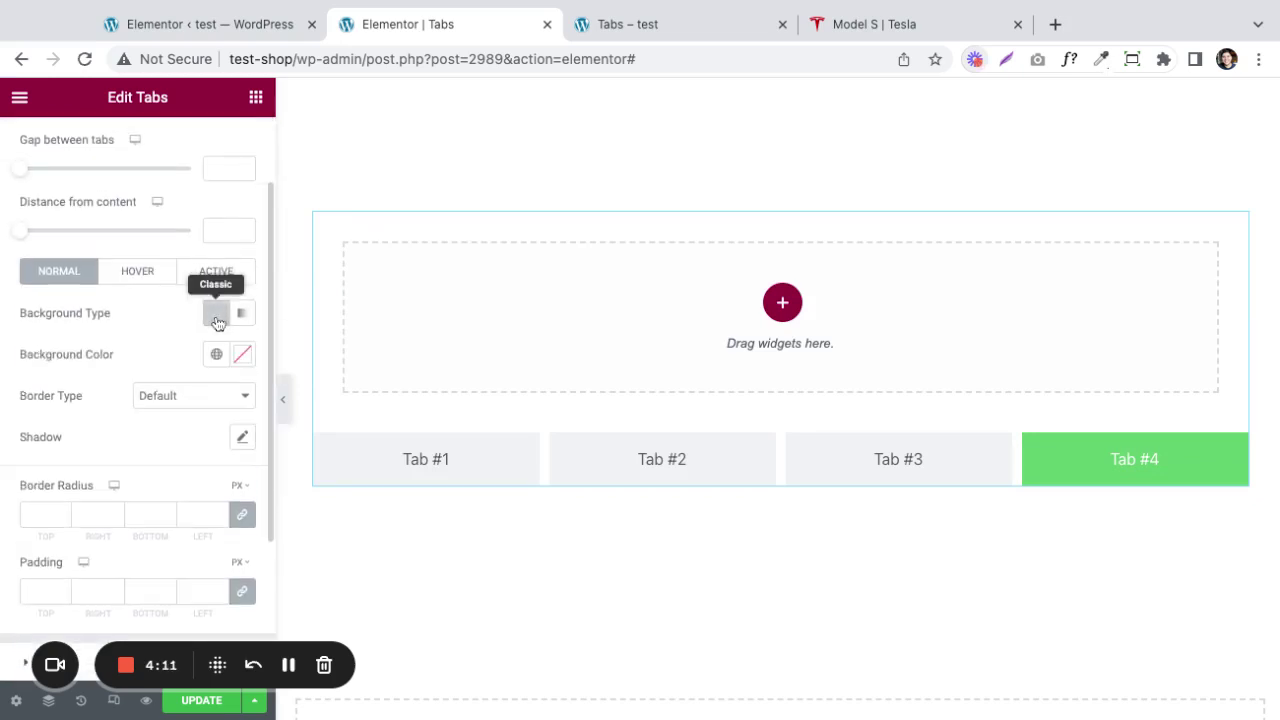
click(242, 355)
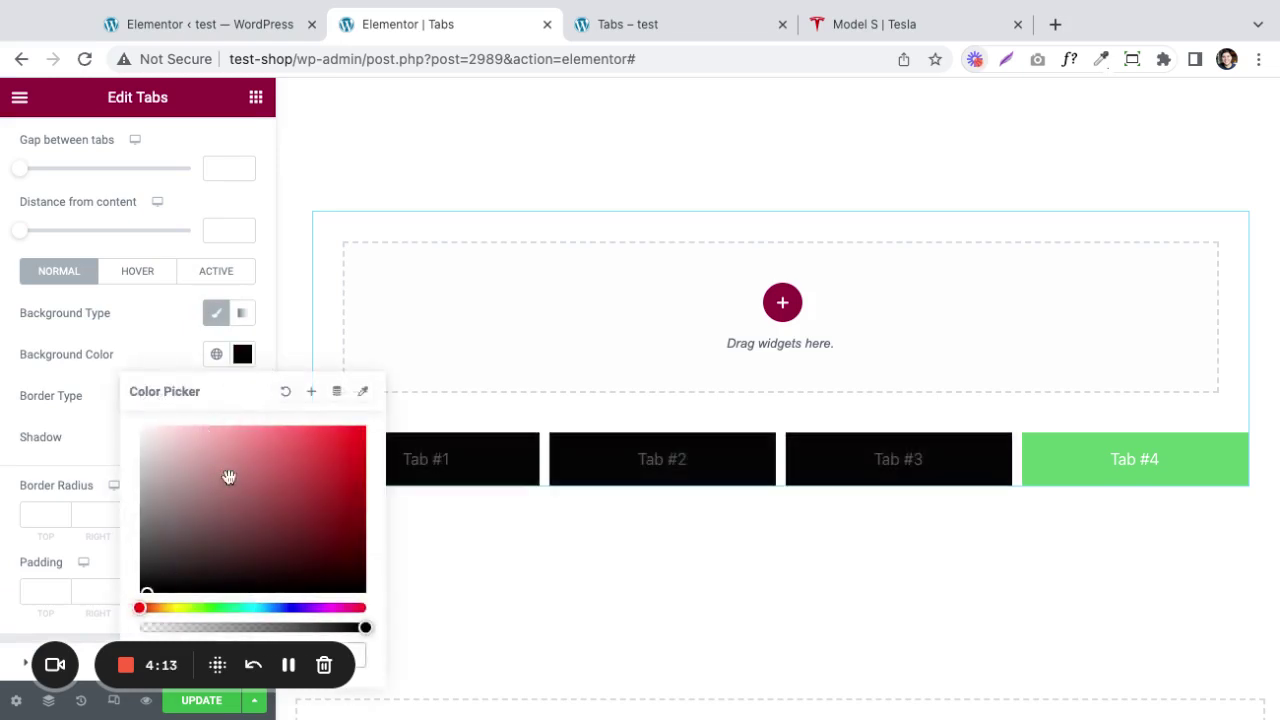
click(77, 397)
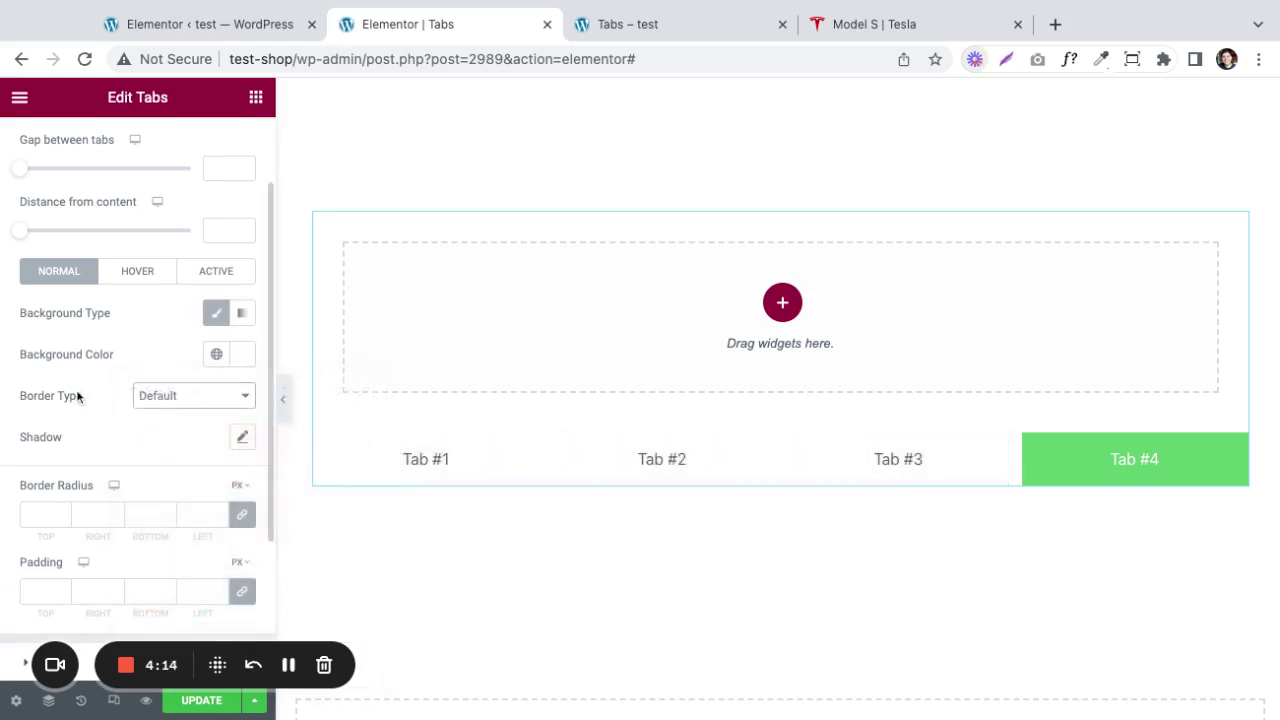
Give the tabs' normal state a solid border with unlinked widths, 3 px on top and 0 on the other sides.
click(200, 405)
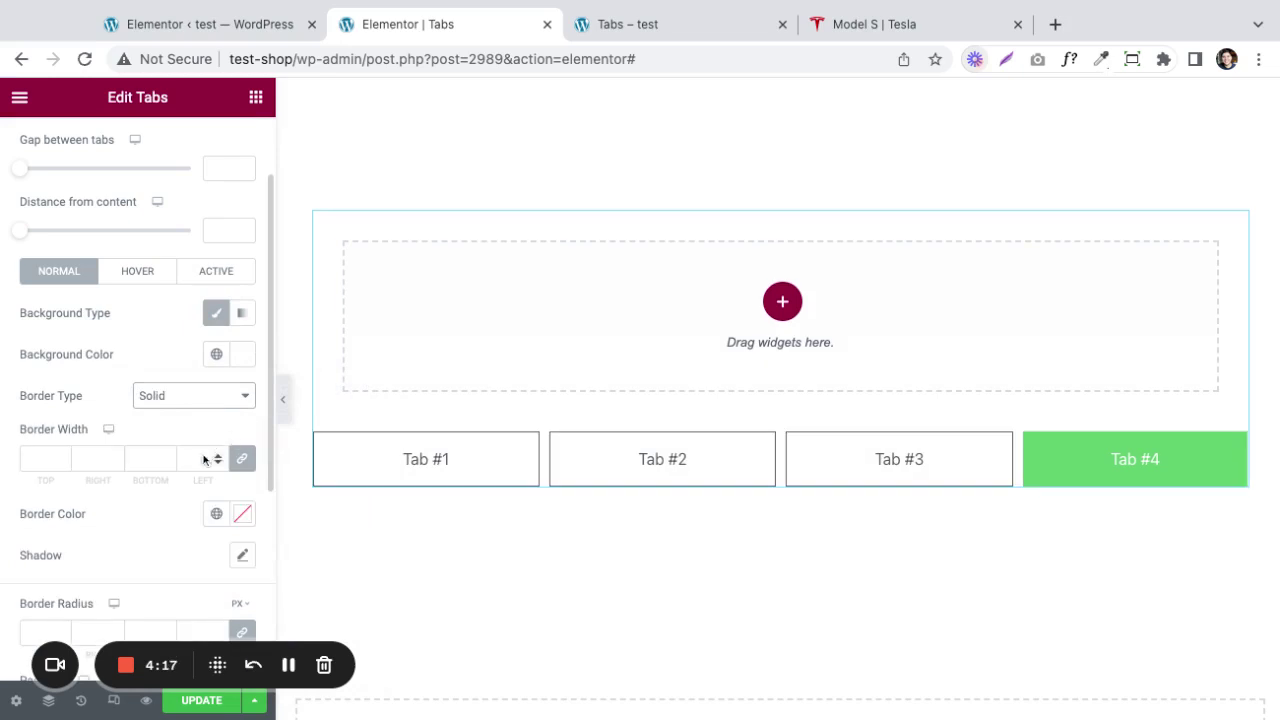
click(246, 458)
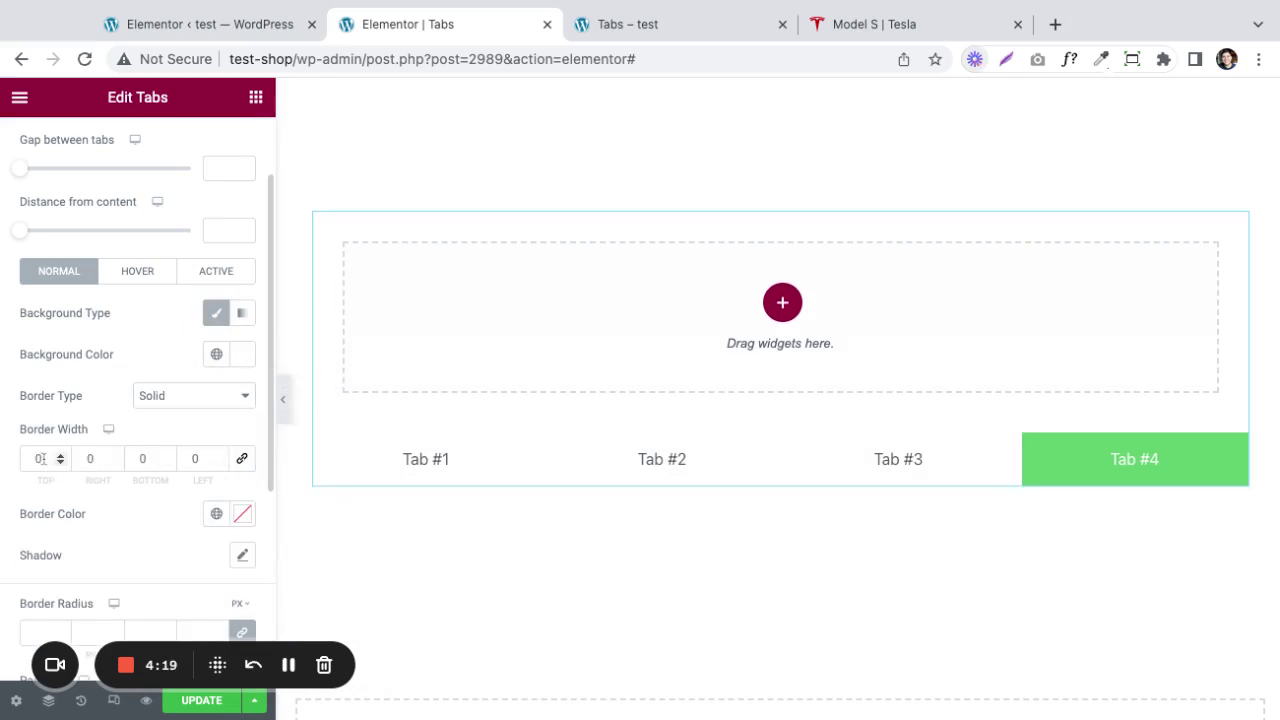
text(3)
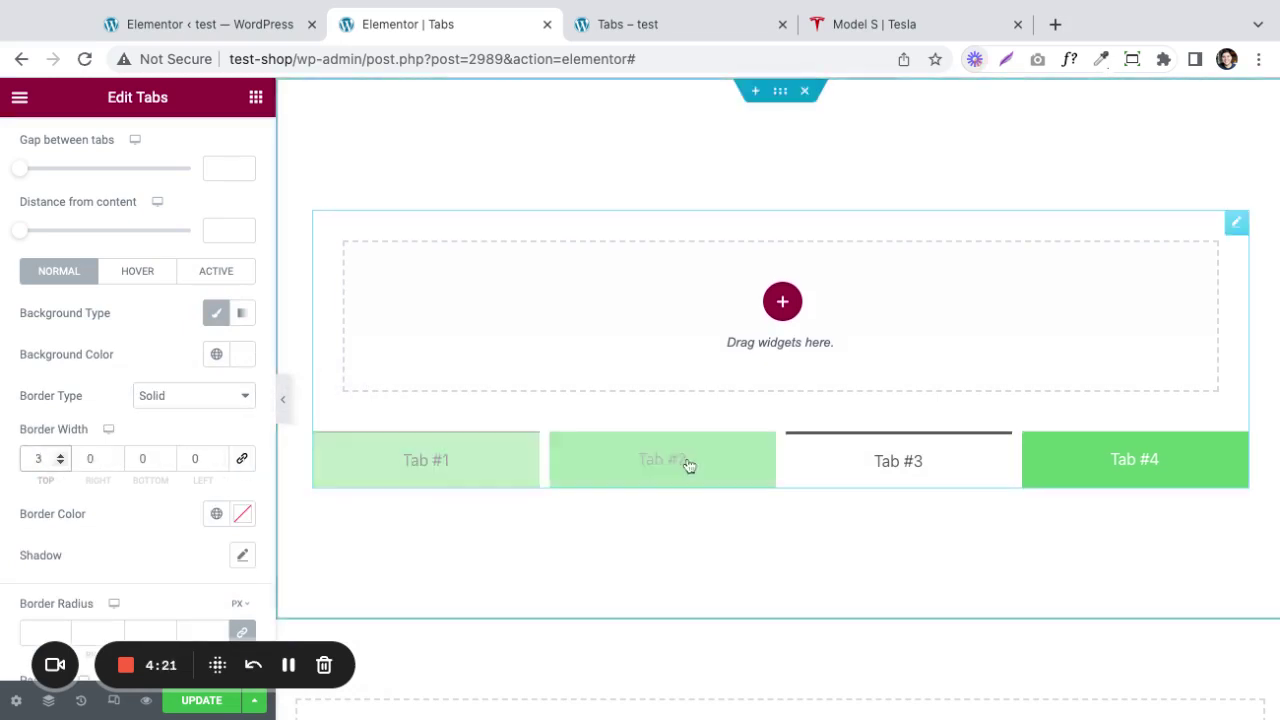
Set the border colour of the tabs' normal state to black.
click(243, 514)
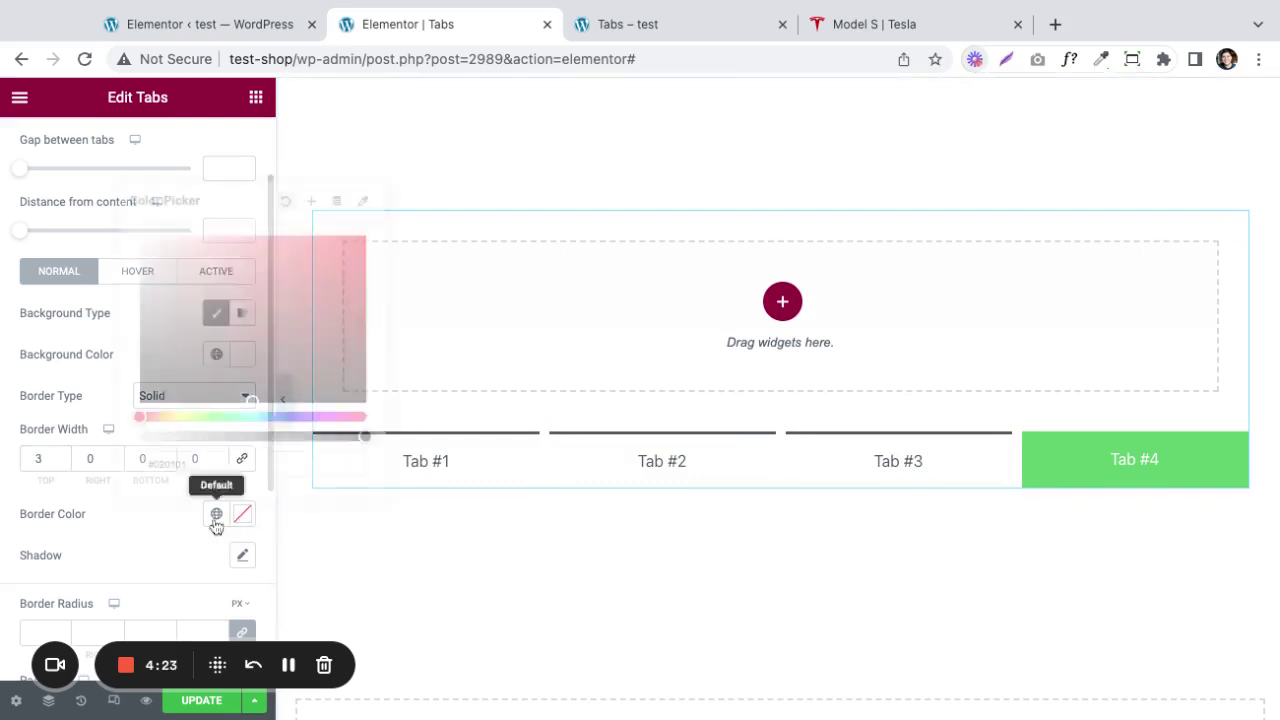
drag(254, 354, 198, 449)
click(120, 563)
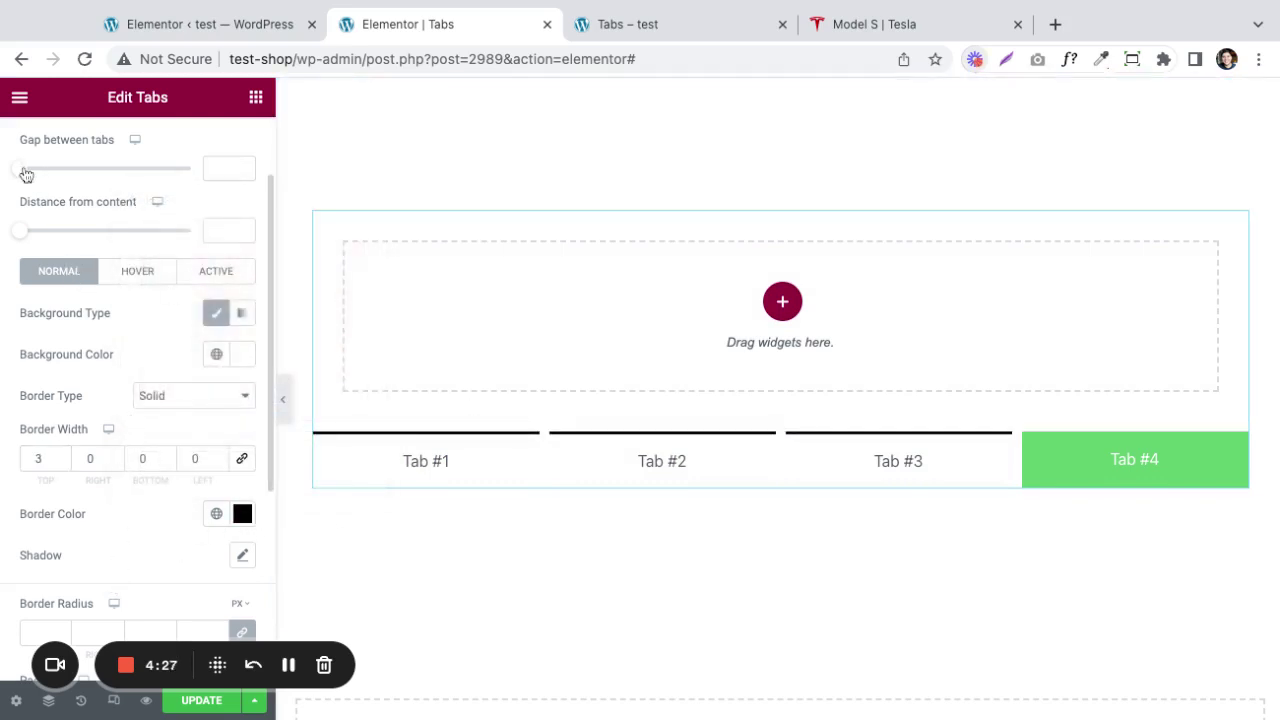
Set the gap between tabs to 50 and compare the active and inactive tab styles on the Tesla page.
drag(26, 174, 38, 172)
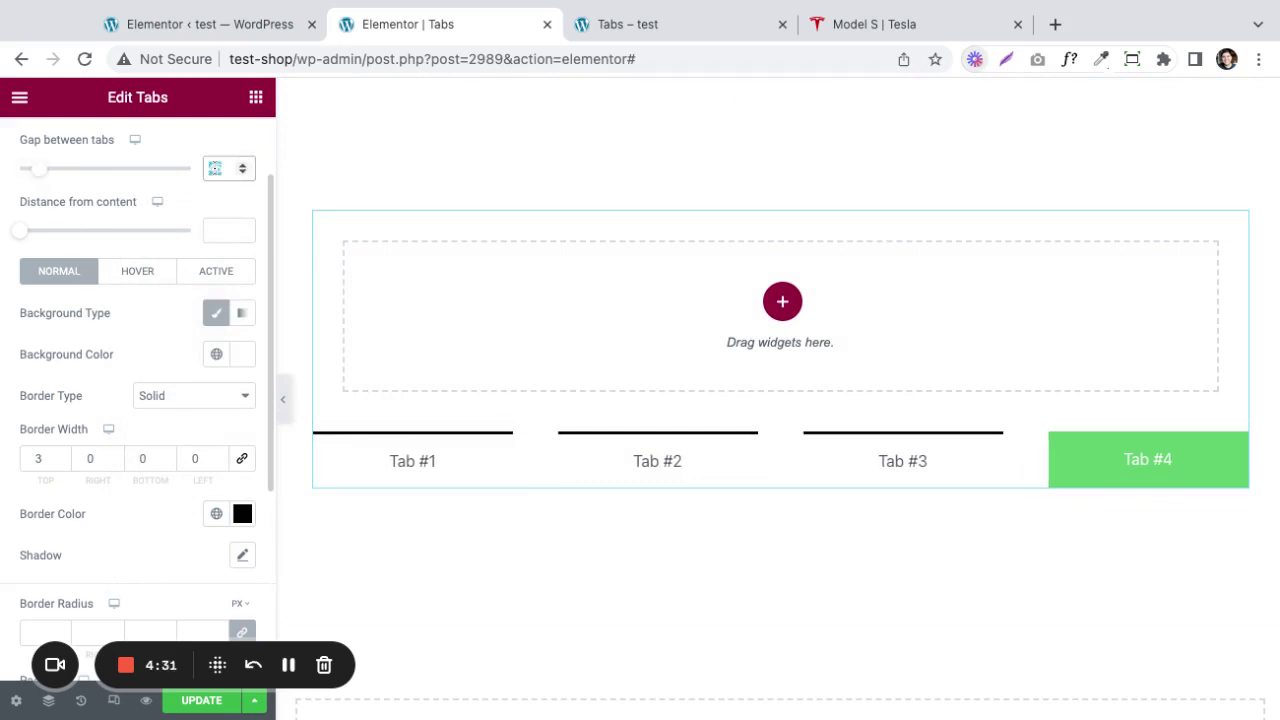
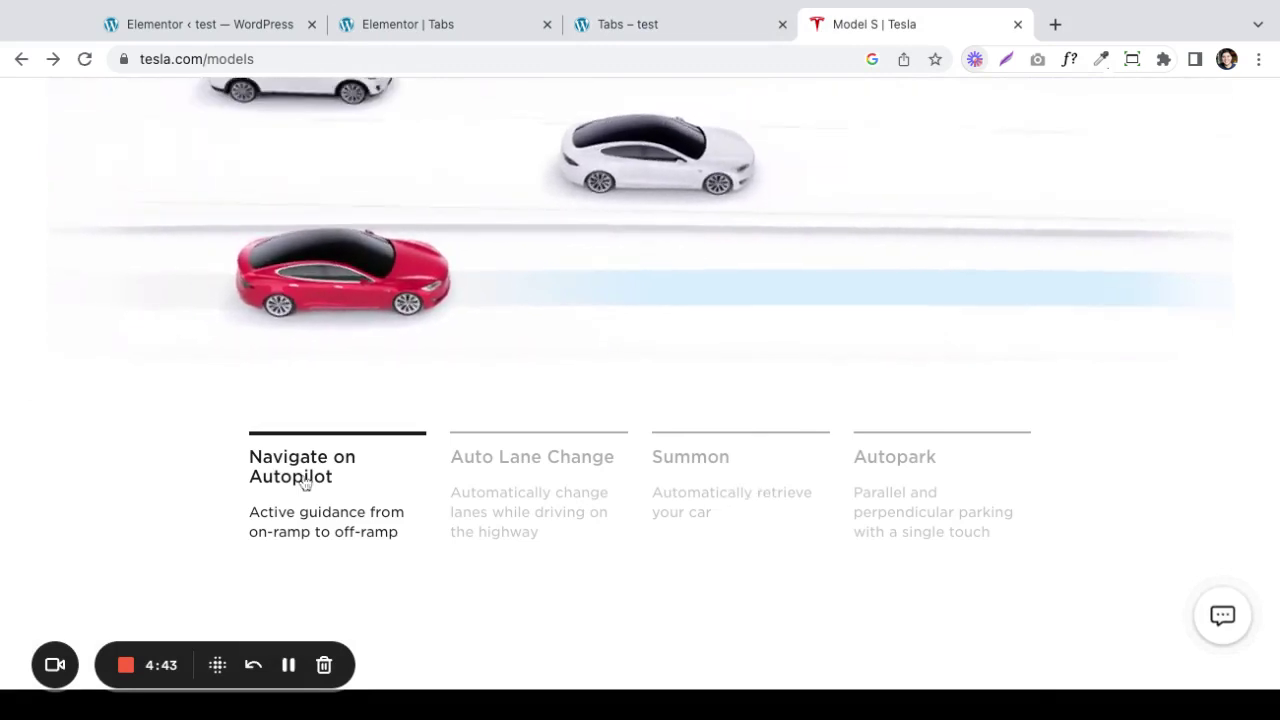
click(514, 486)
click(680, 490)
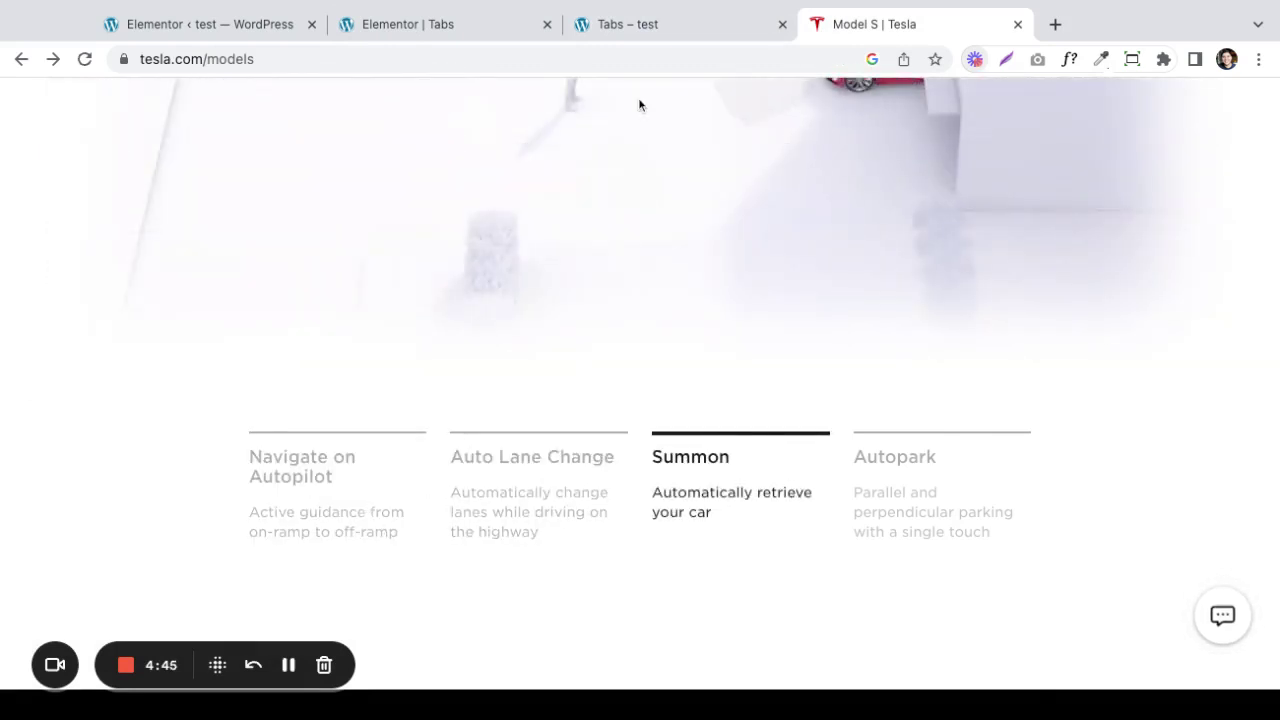
click(452, 29)
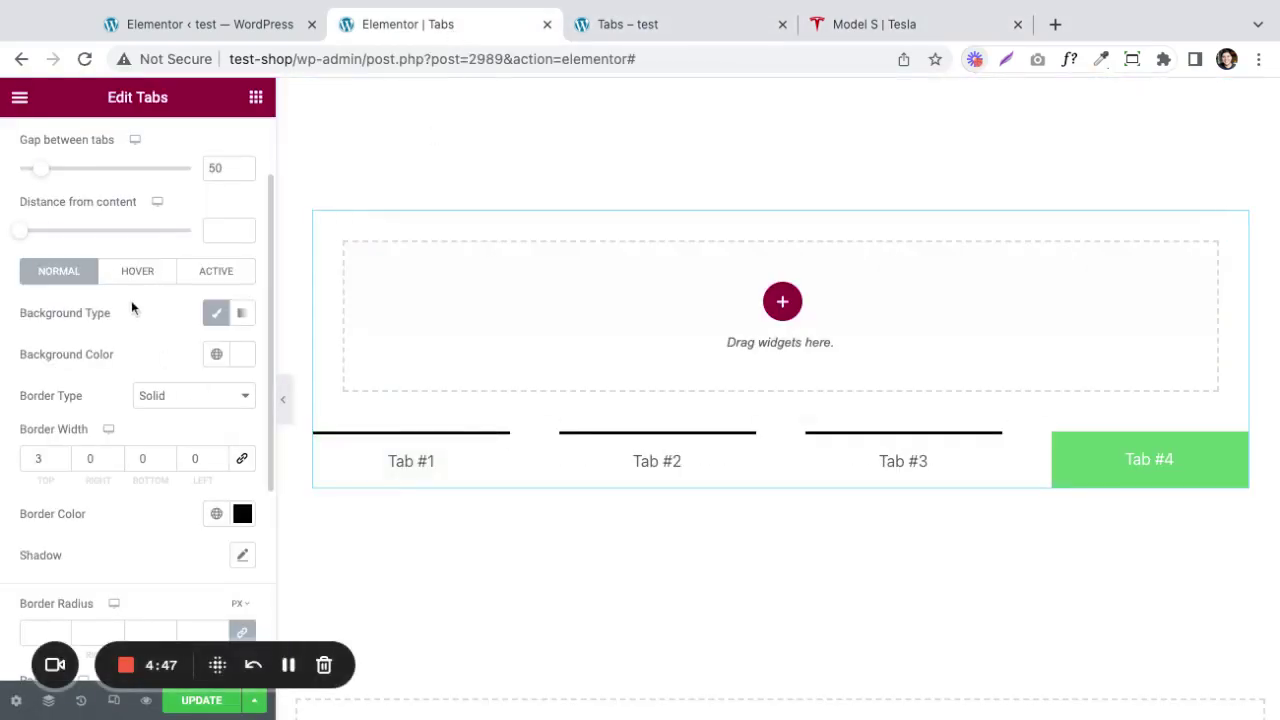
Change the border colour of the tabs' normal state to light grey, #E0E0E0.
scroll(151, 373, up, 2)
scroll(151, 373, down, 2)
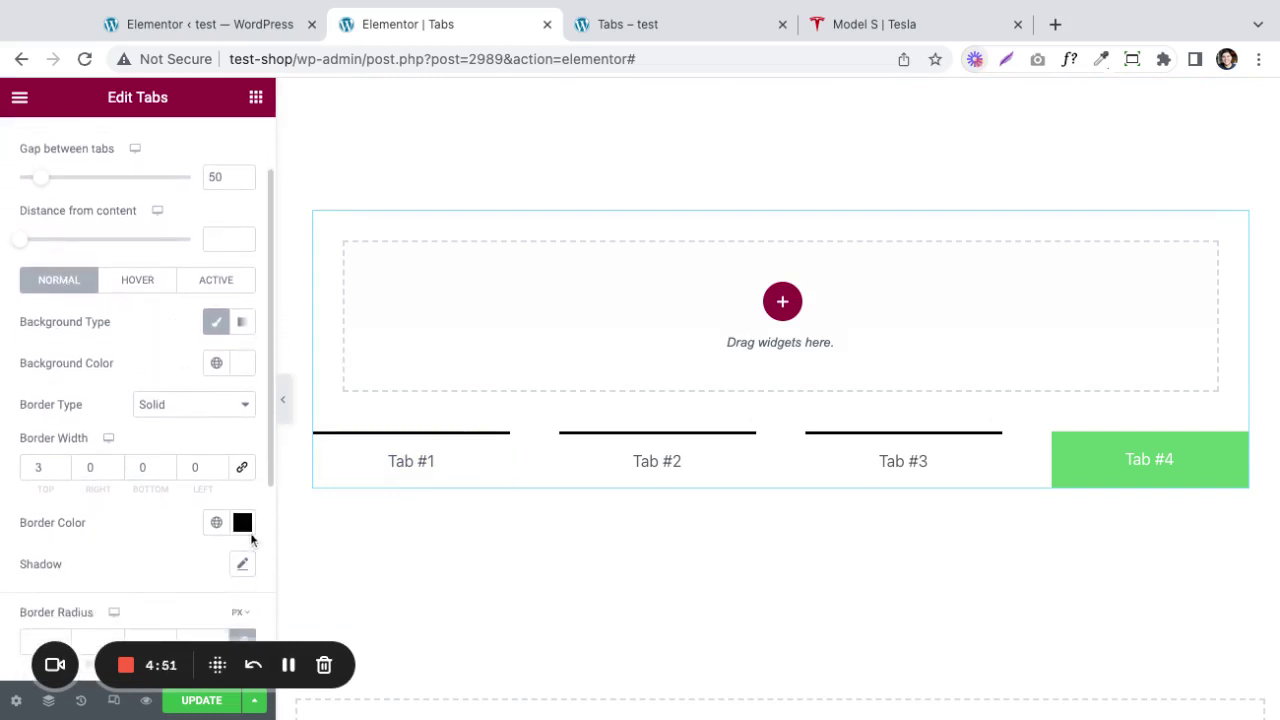
click(241, 524)
click(151, 358)
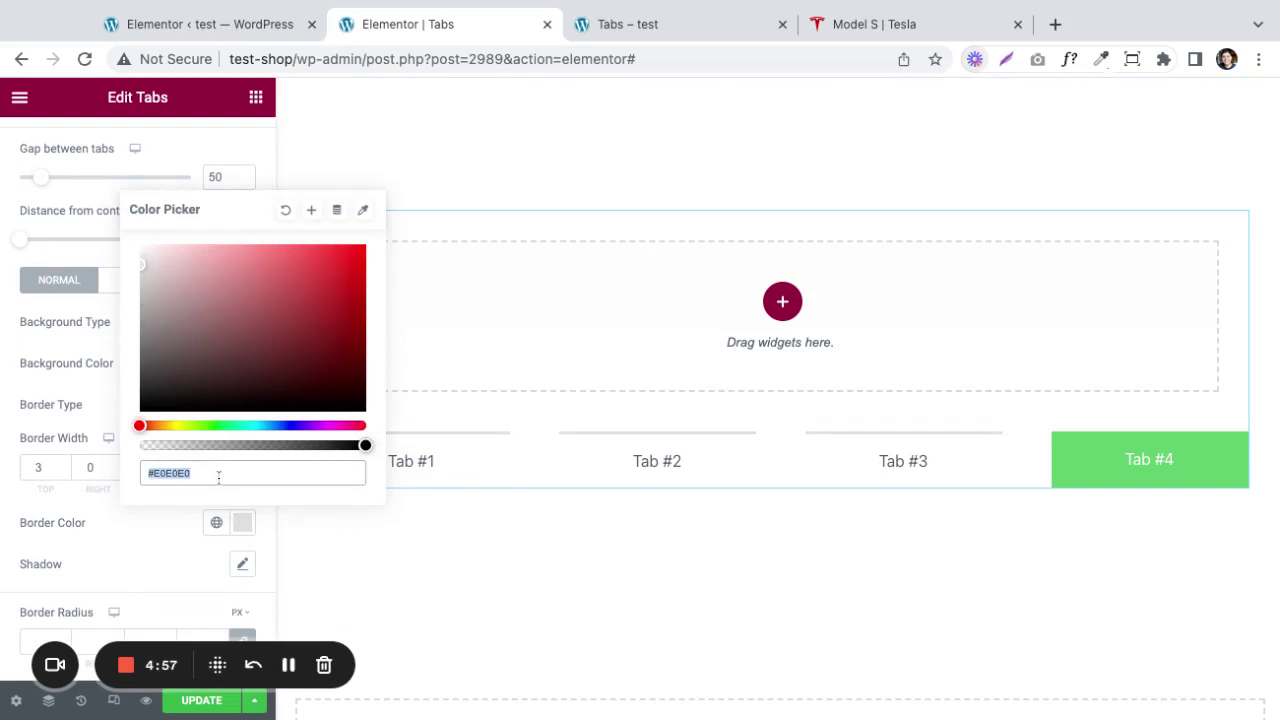
click(139, 547)
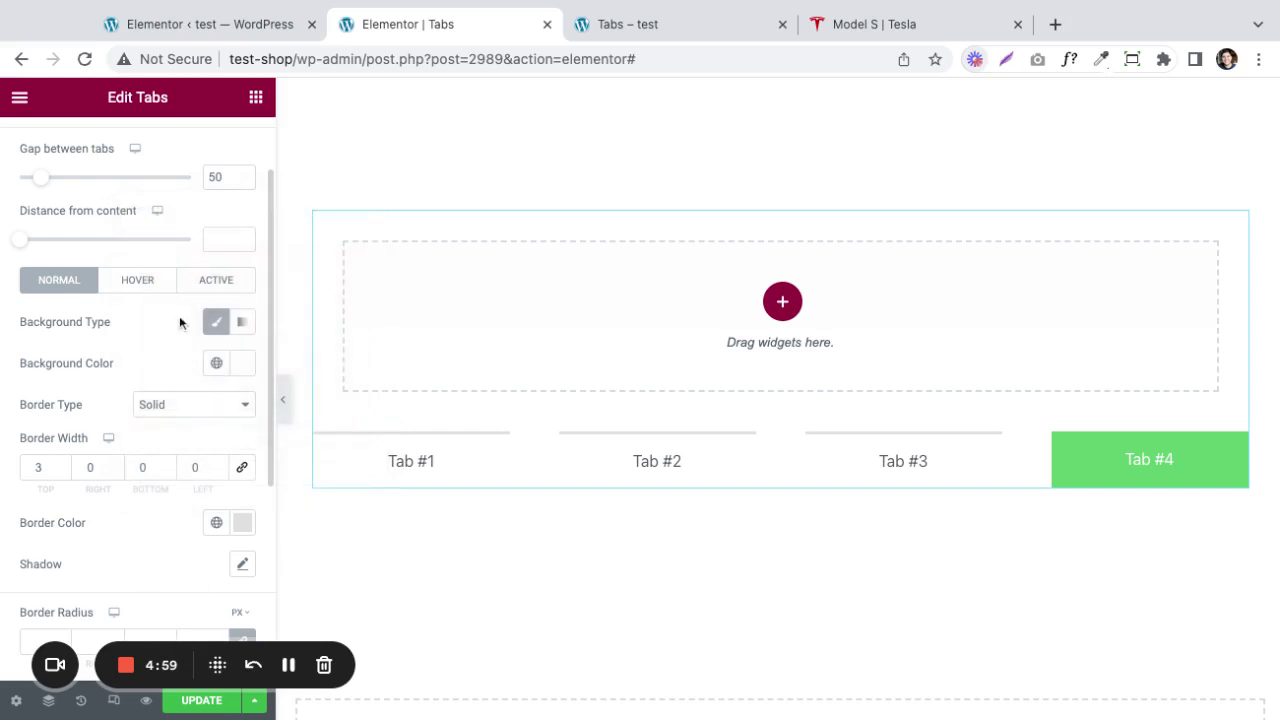
Set the tab titles' normal colour to the same light grey as the tab border.
scroll(92, 236, up, 1)
scroll(136, 355, down, 4)
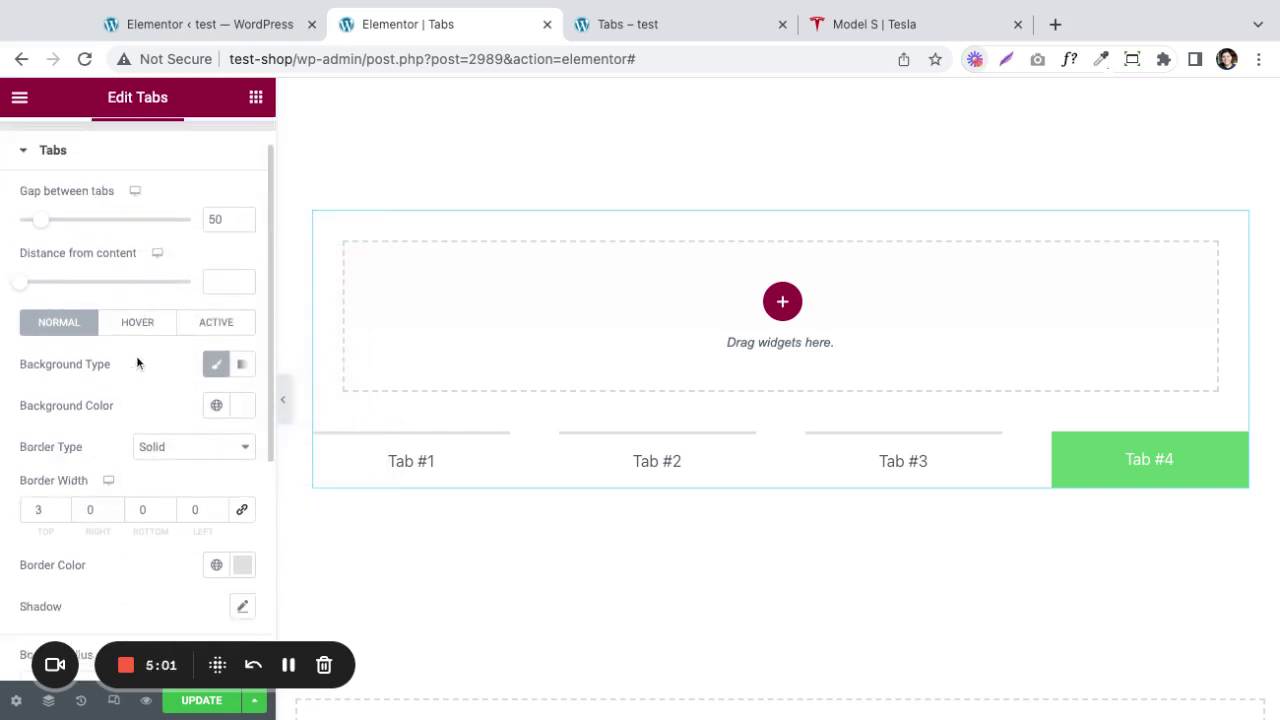
click(81, 447)
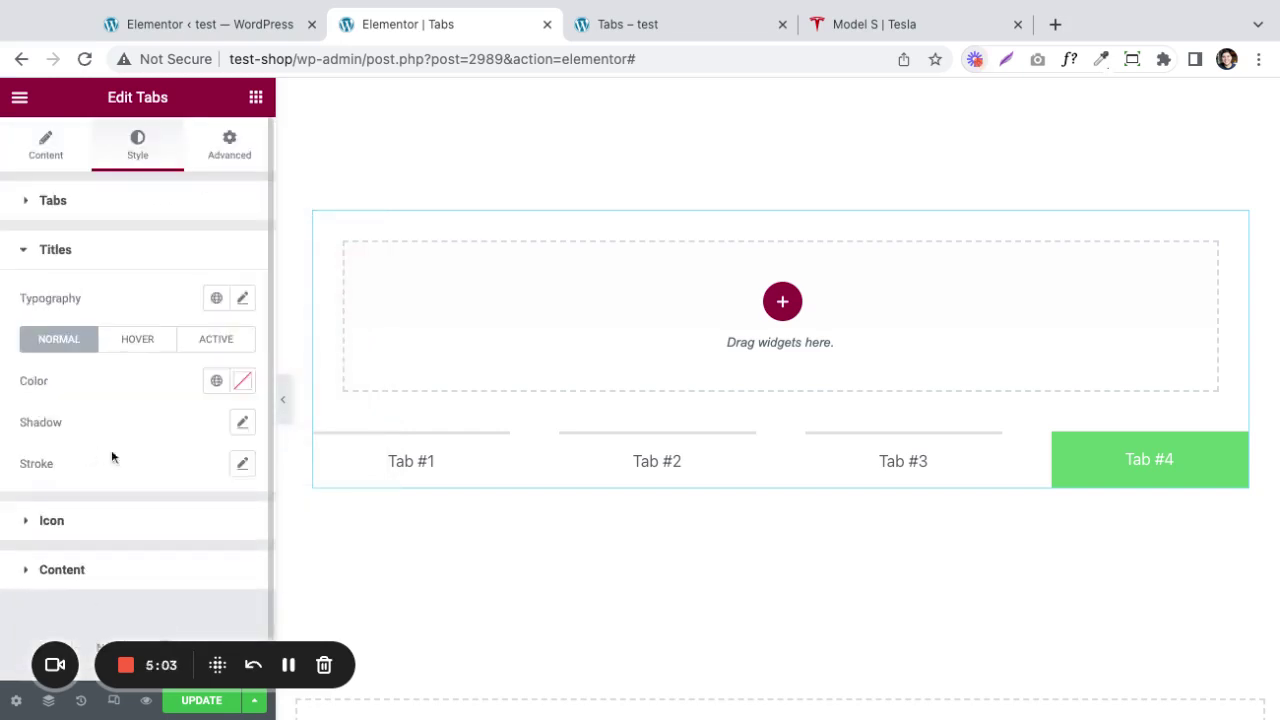
click(244, 381)
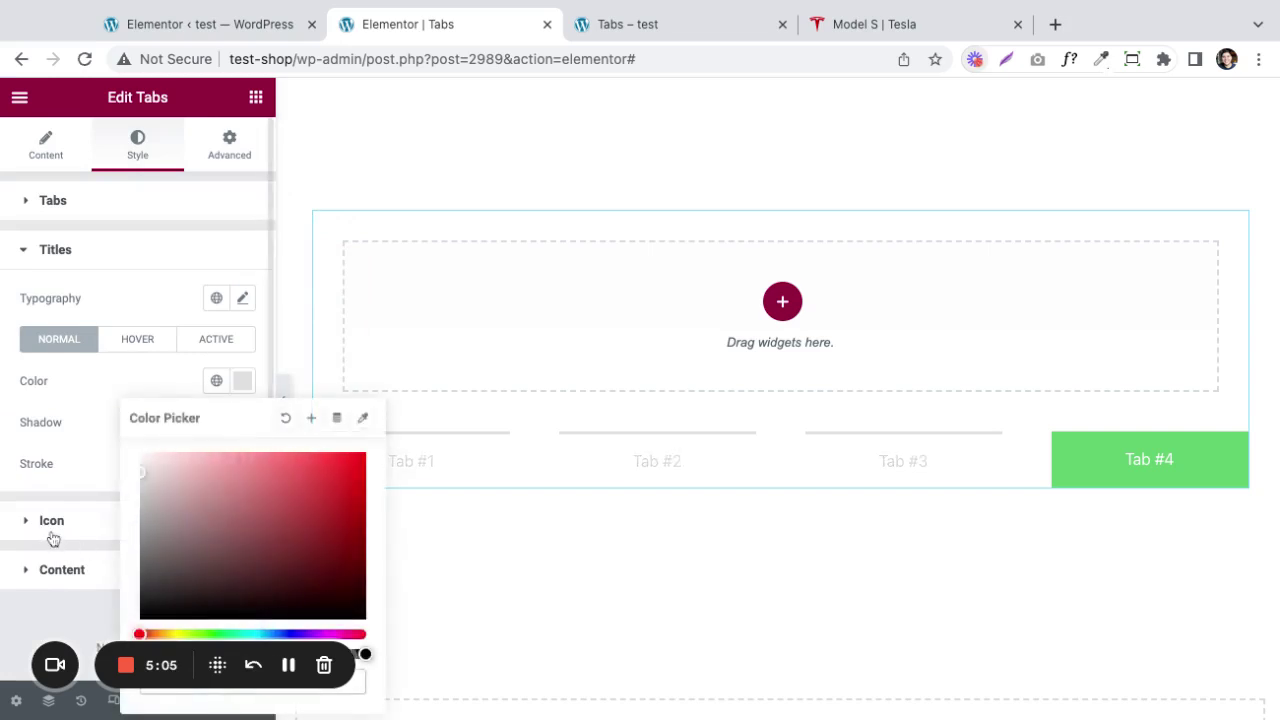
click(73, 458)
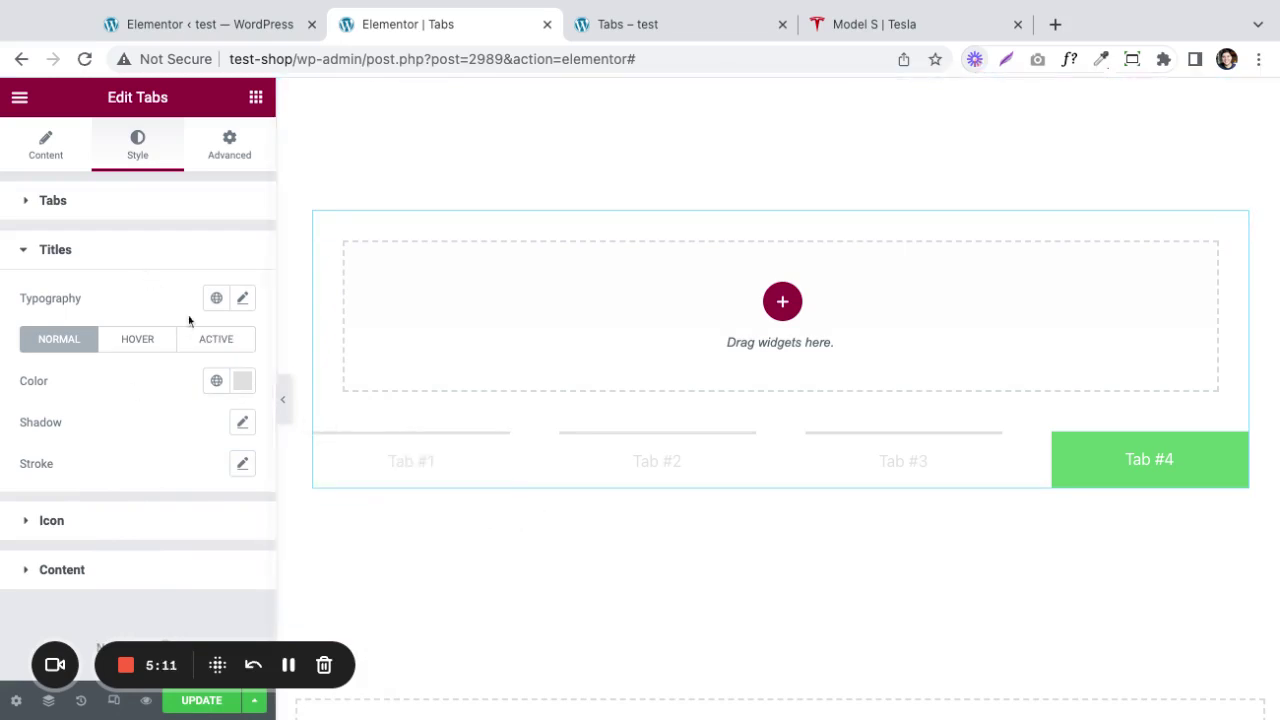
After checking the Tesla tabs again, set the titles' hover colour to the same light grey as their normal state.
click(137, 342)
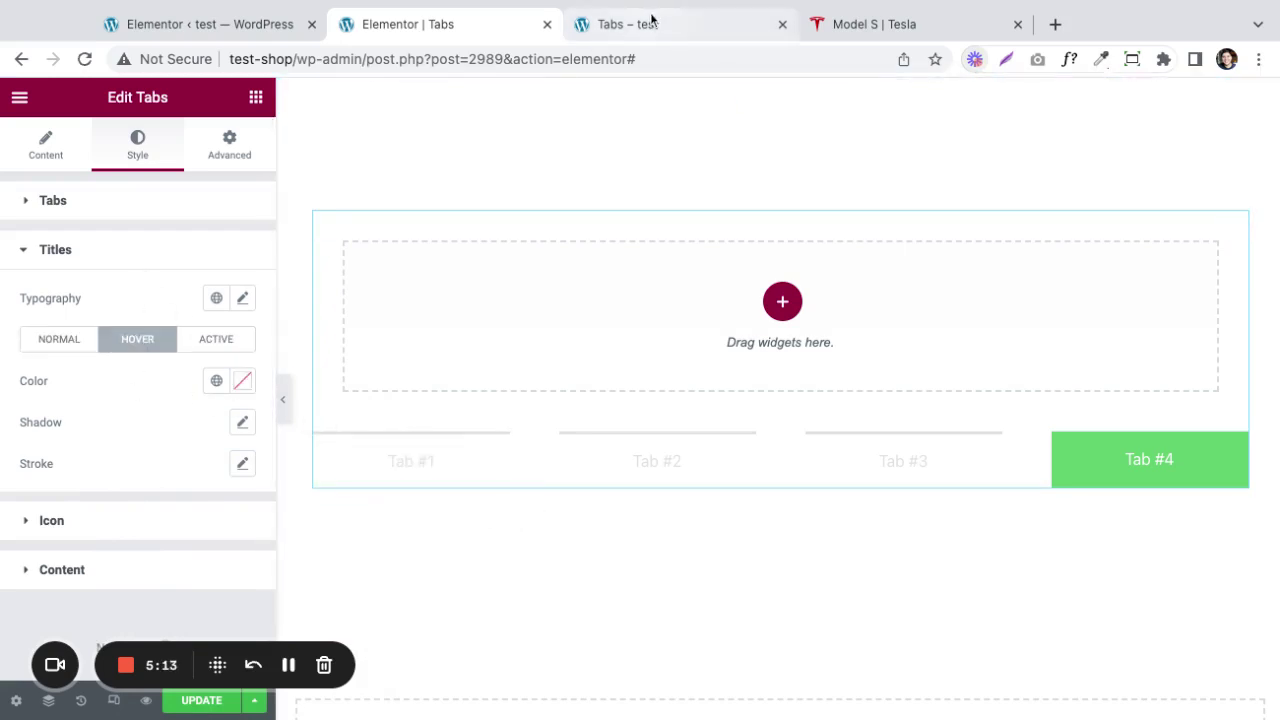
click(905, 25)
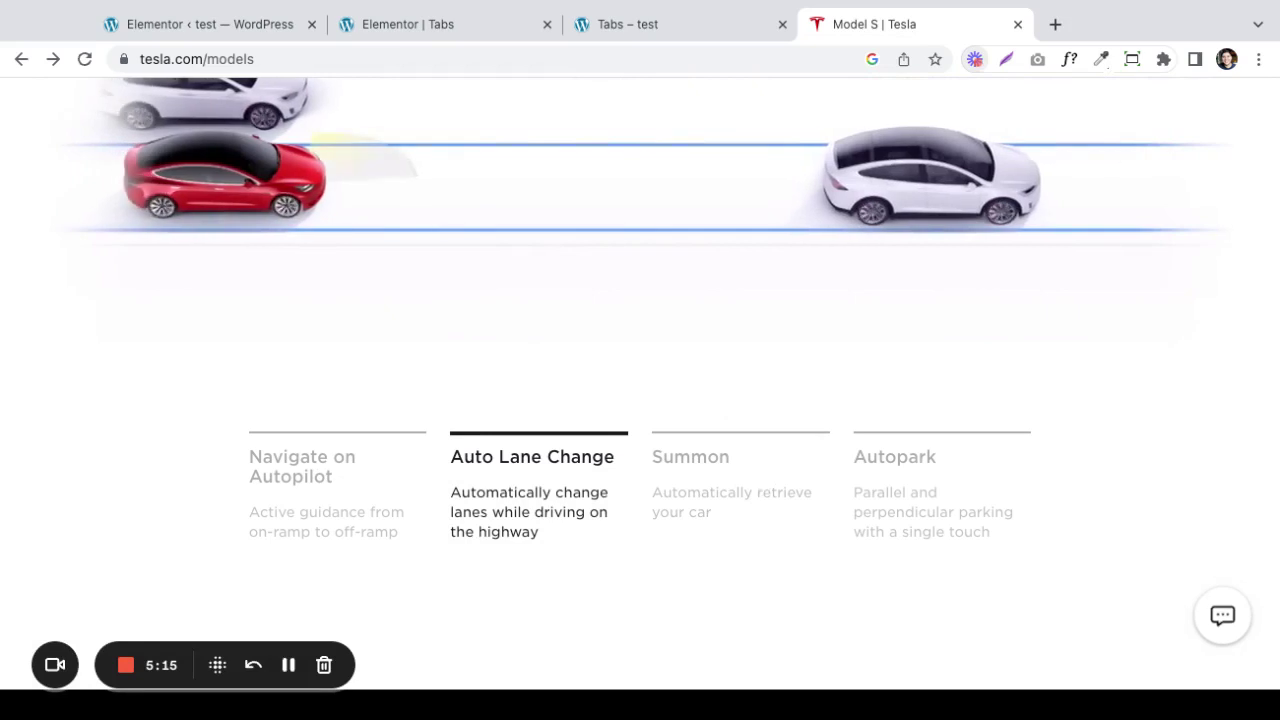
click(478, 26)
click(242, 381)
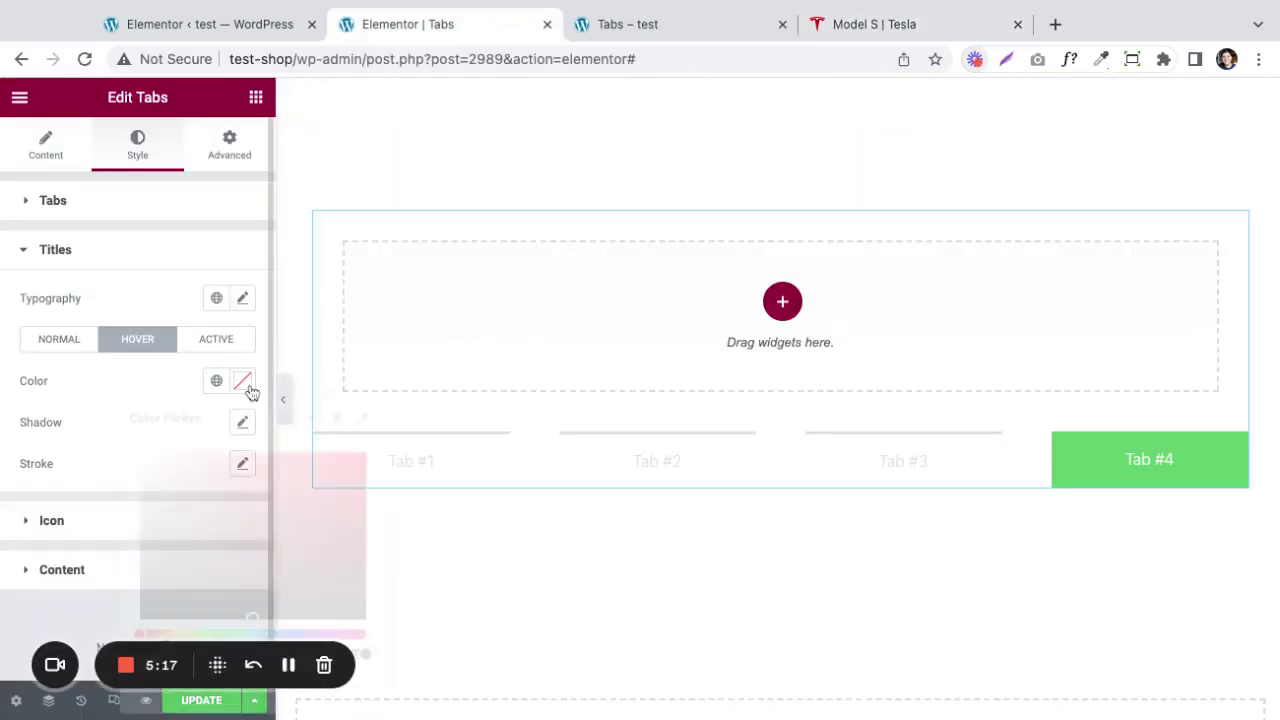
click(58, 426)
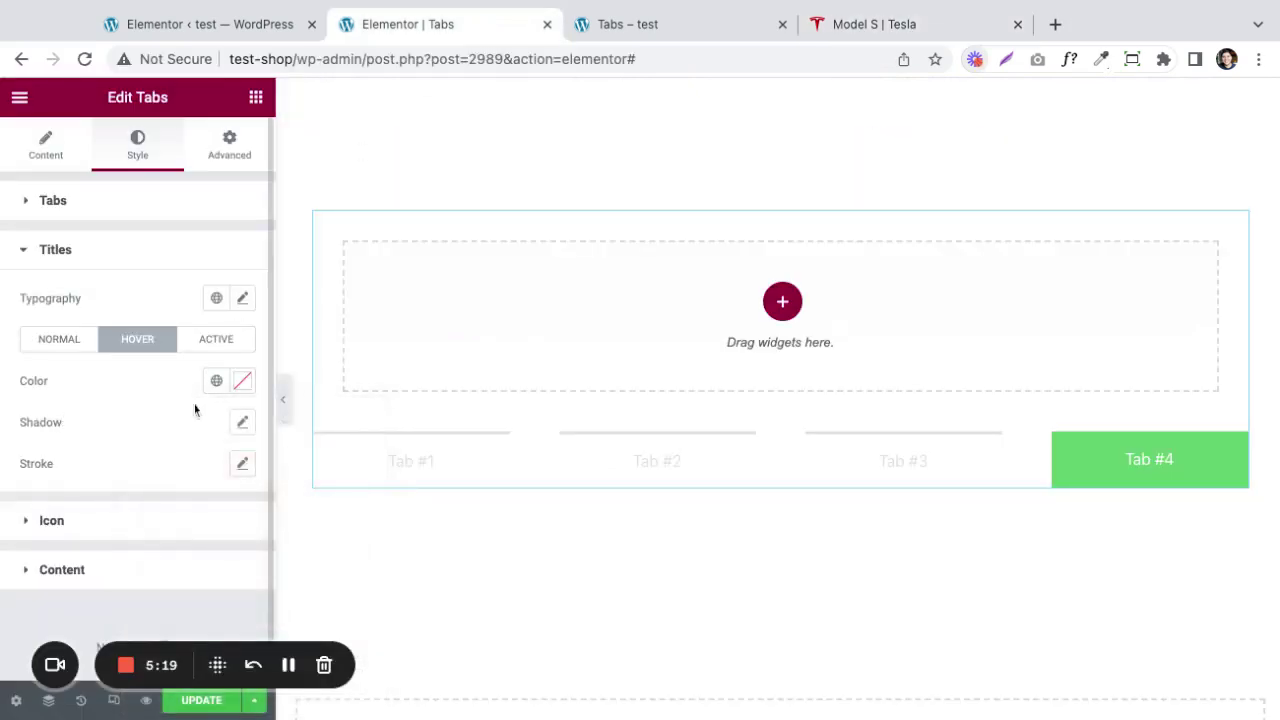
click(242, 381)
click(217, 474)
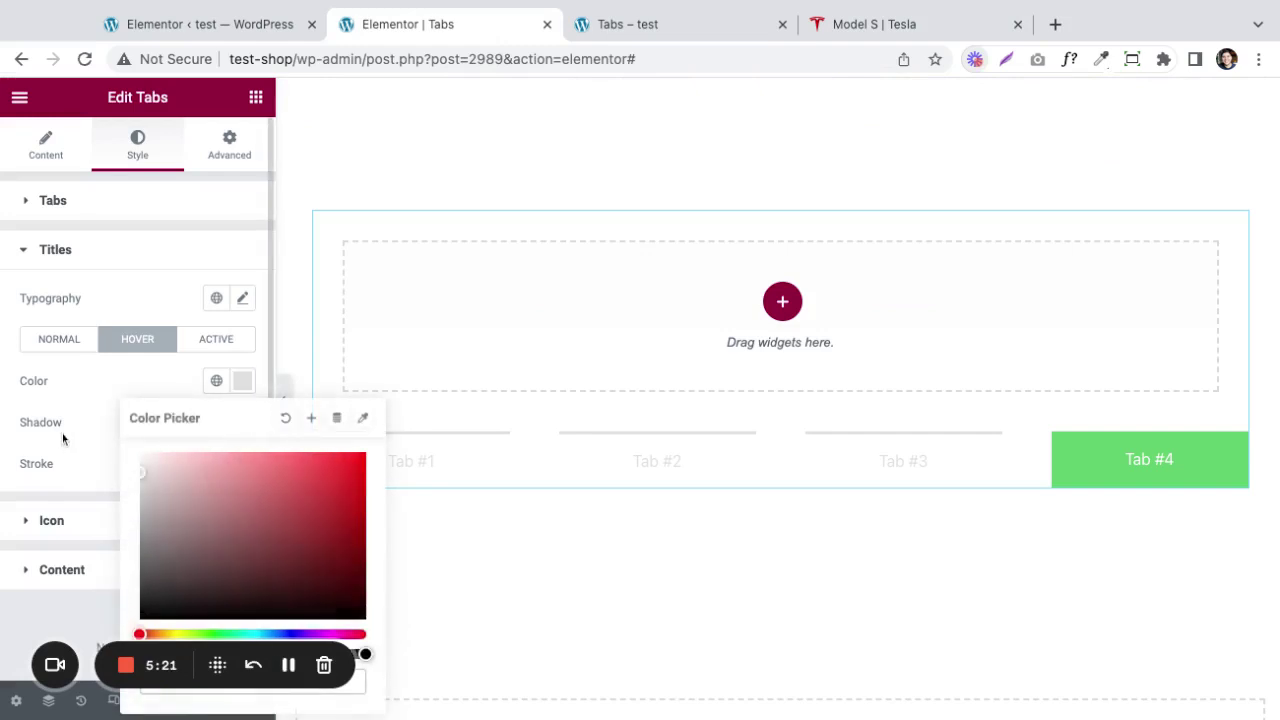
click(62, 433)
Set the background colour of the tabs' hover state to white, #FFFFFF, and test it on the tabs.
click(86, 205)
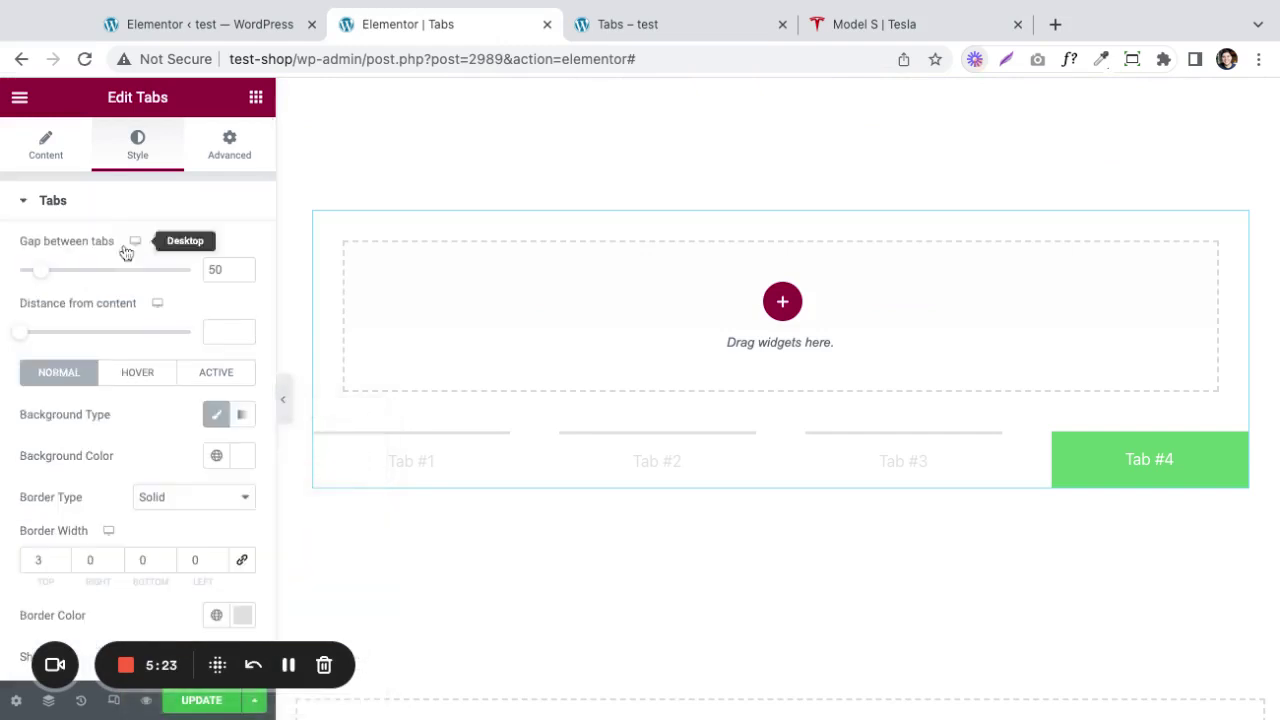
click(158, 378)
scroll(148, 430, down, 2)
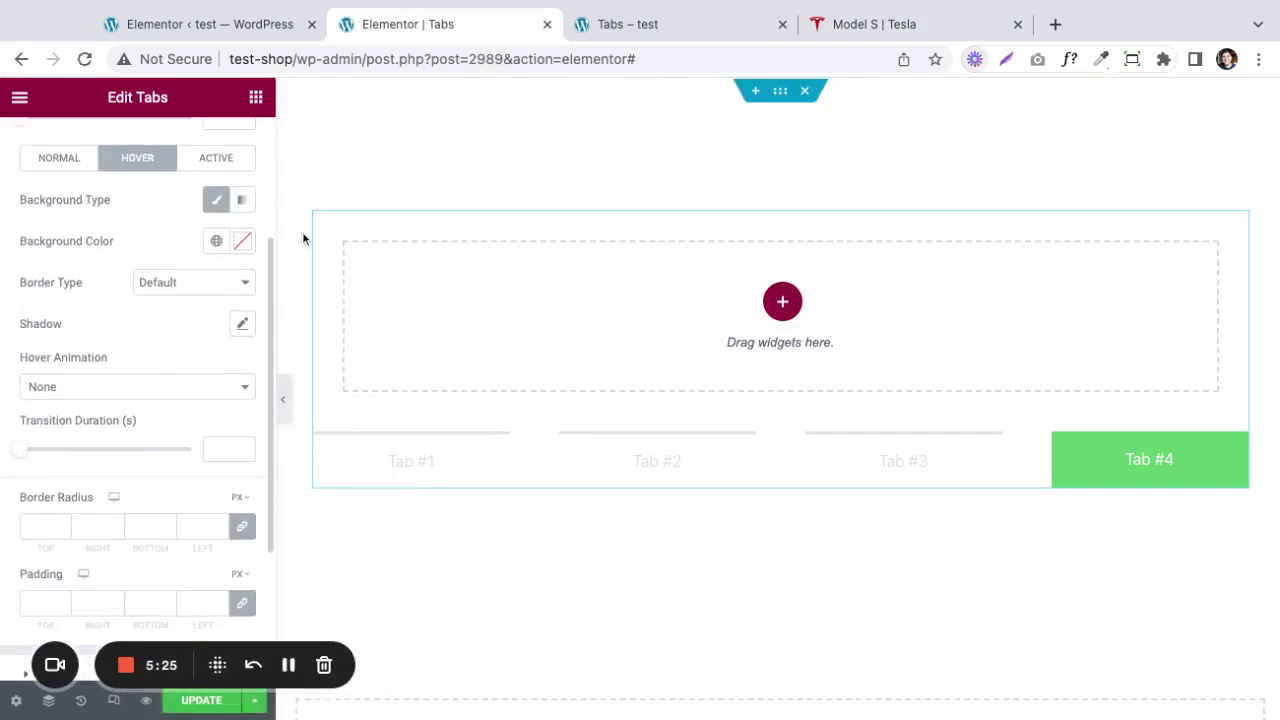
click(243, 242)
key(BackSpace)
key(BackSpace)
key(BackSpace)
key(BackSpace)
key(BackSpace)
key(BackSpace)
key(BackSpace)
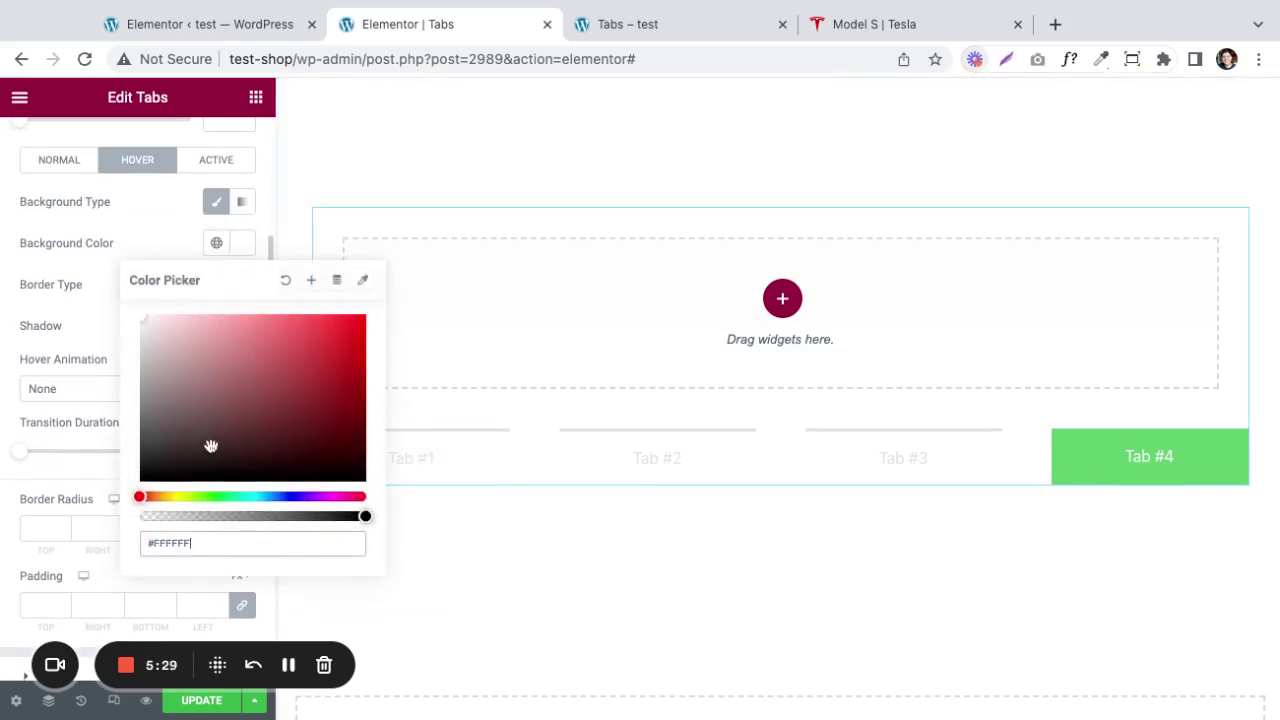
click(389, 491)
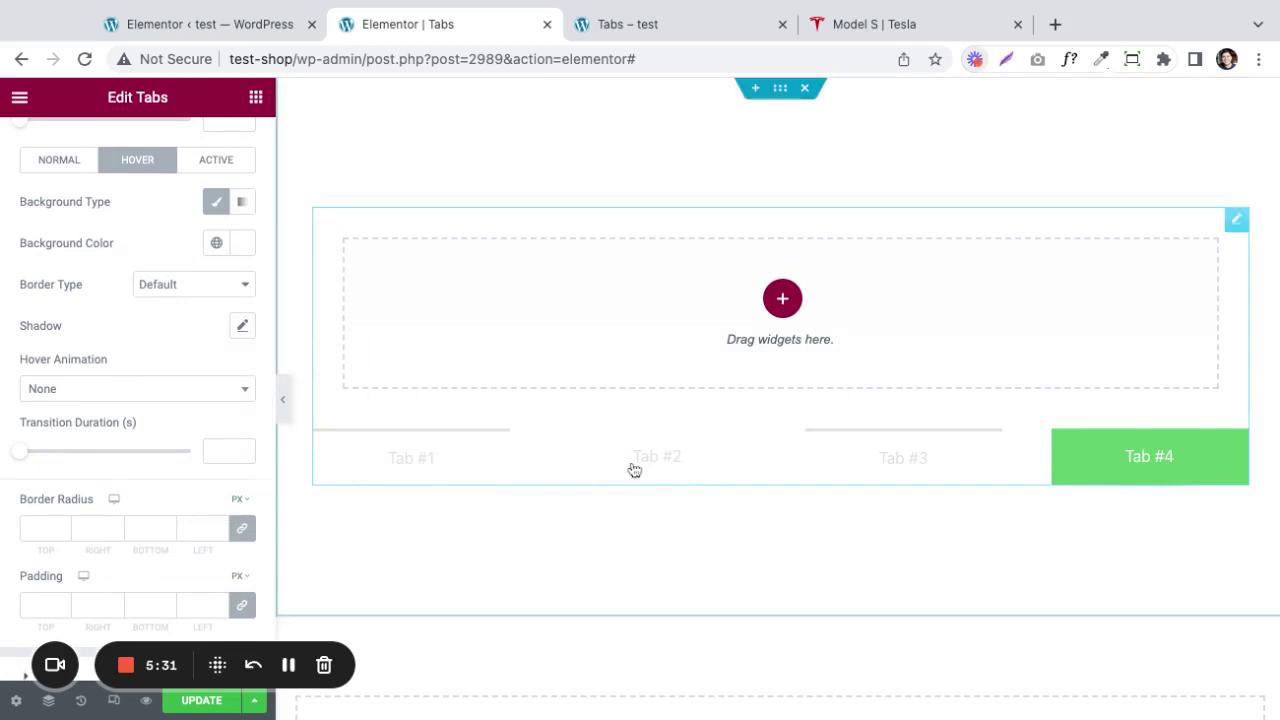
Give the tabs' hover state a solid #E0E0E0 border, 3 px on top and 0 on the other sides.
click(170, 290)
click(175, 325)
click(241, 346)
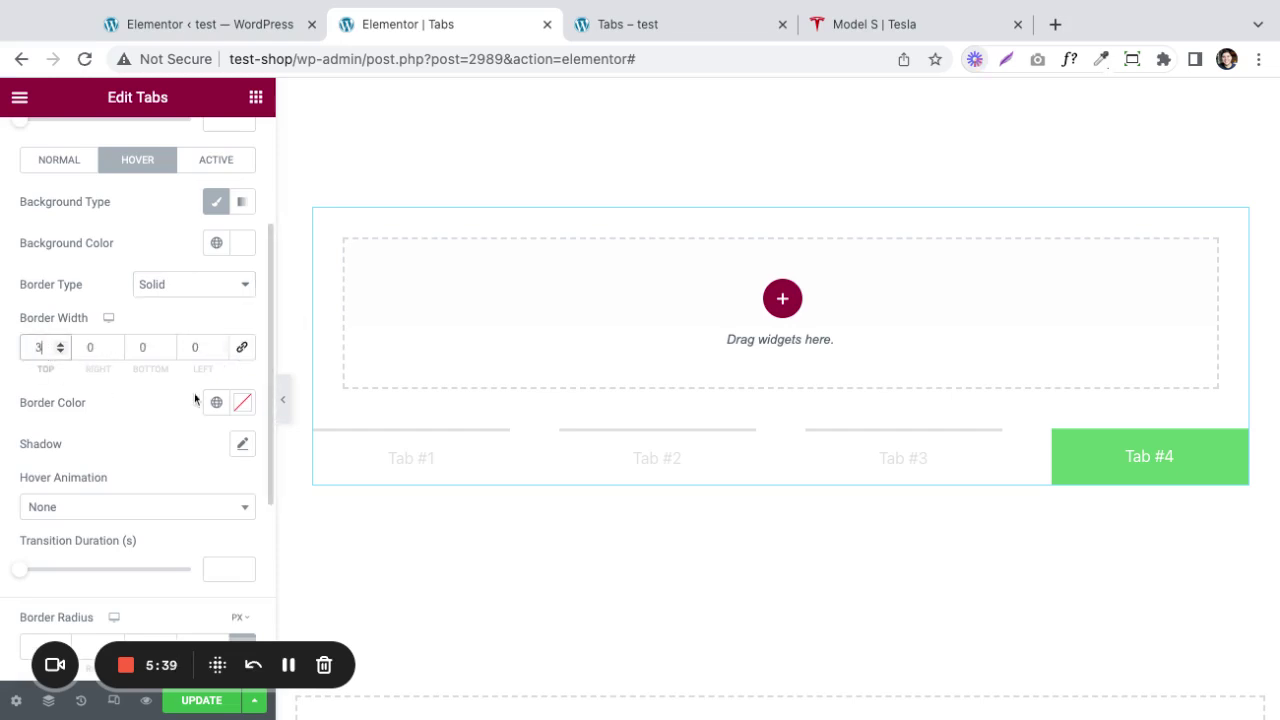
click(242, 404)
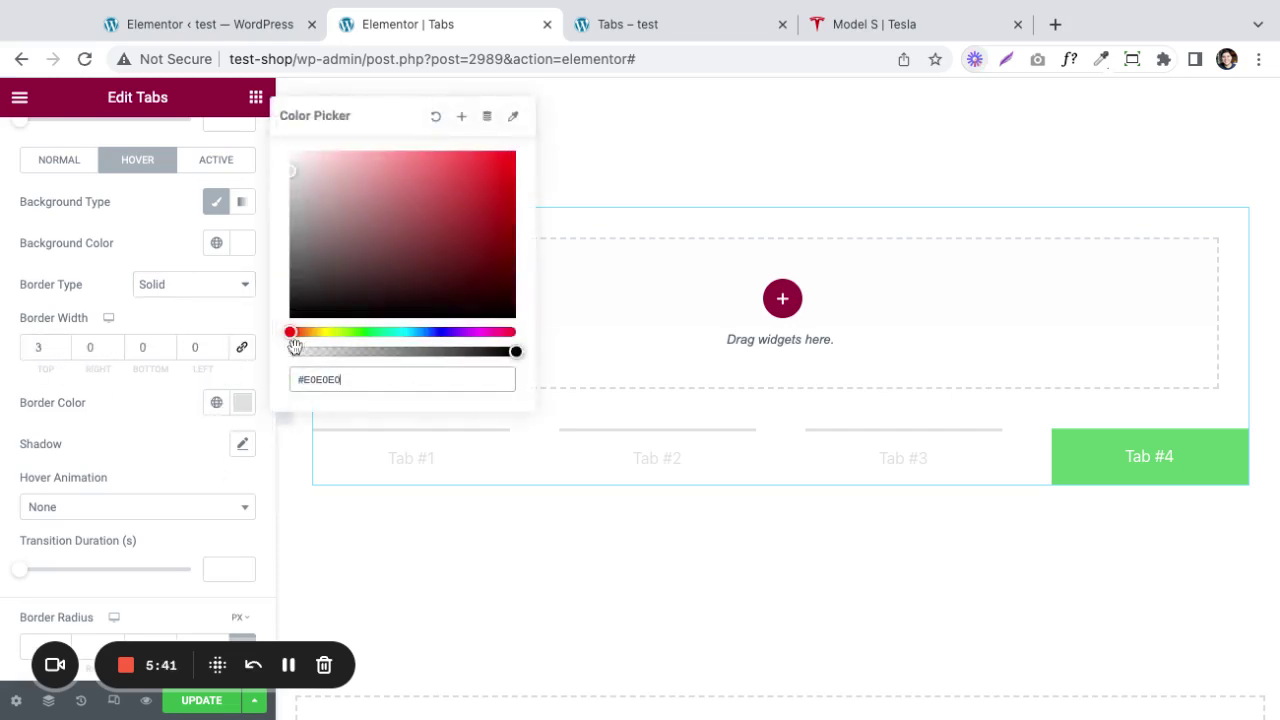
Give the tabs' active state a solid #000000 border, 3 px on top and 0 on the other sides, and a white background.
click(157, 401)
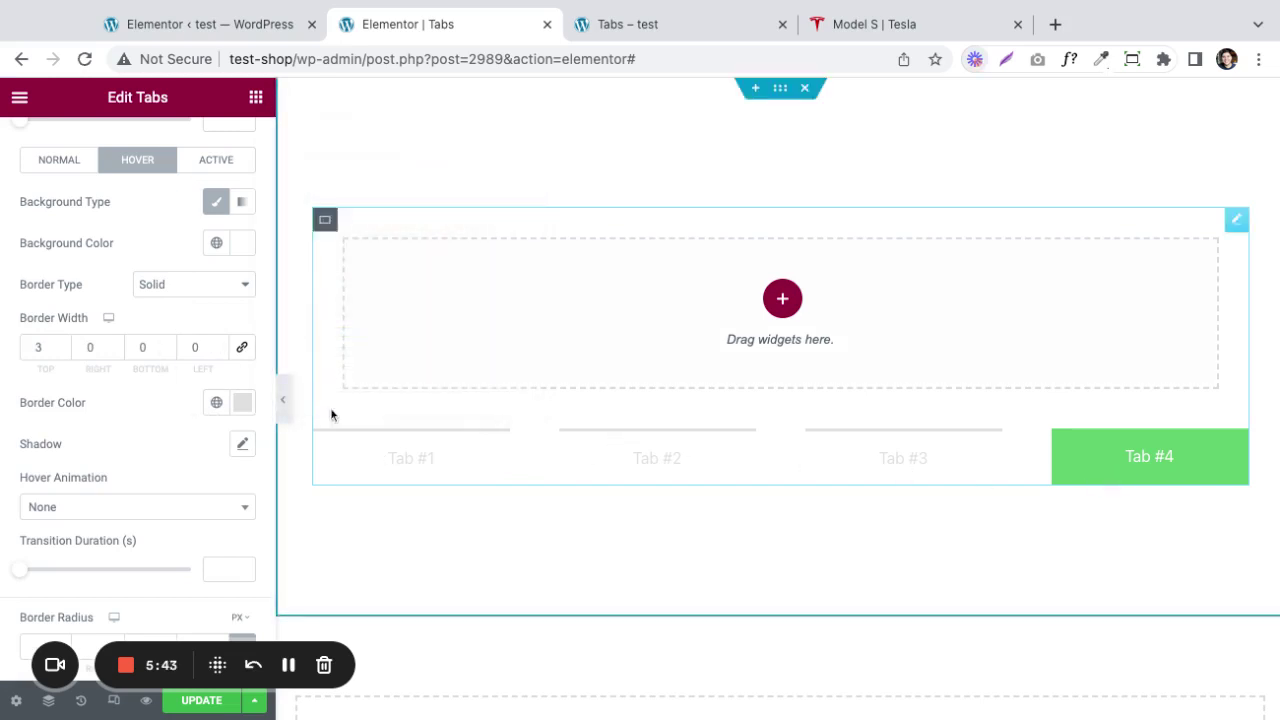
scroll(160, 232, up, 1)
click(237, 249)
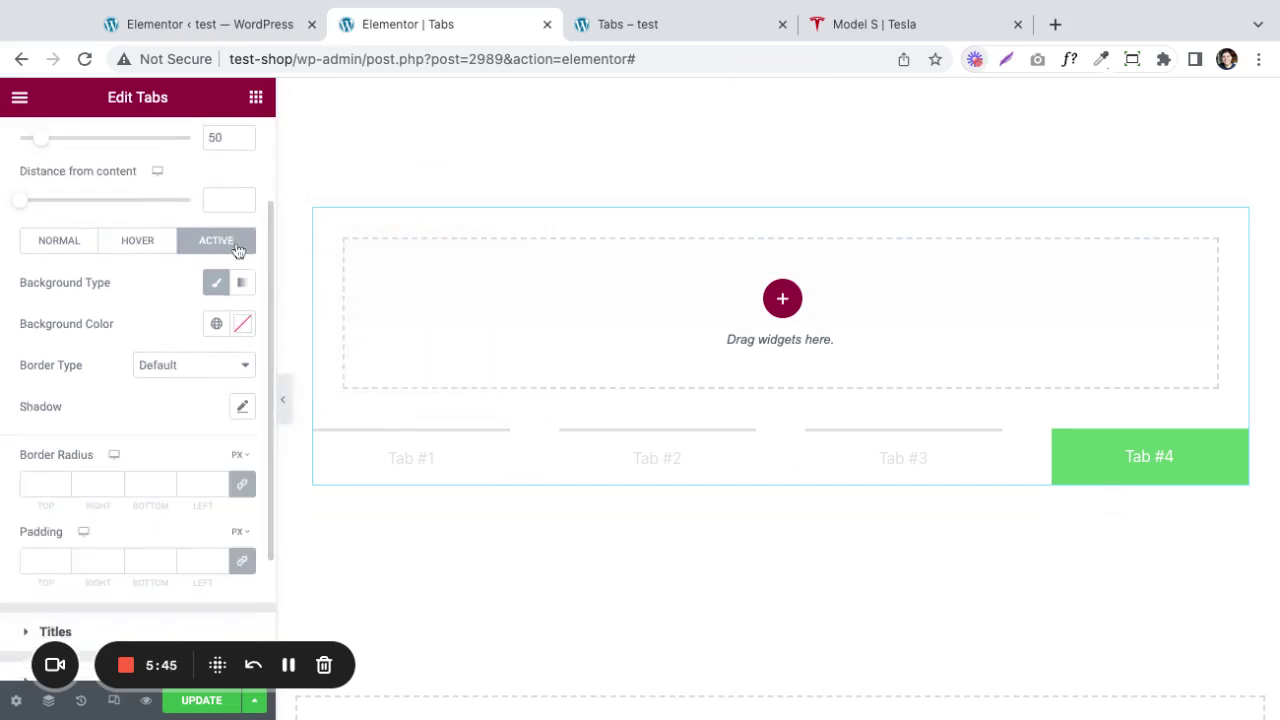
scroll(192, 408, down, 1)
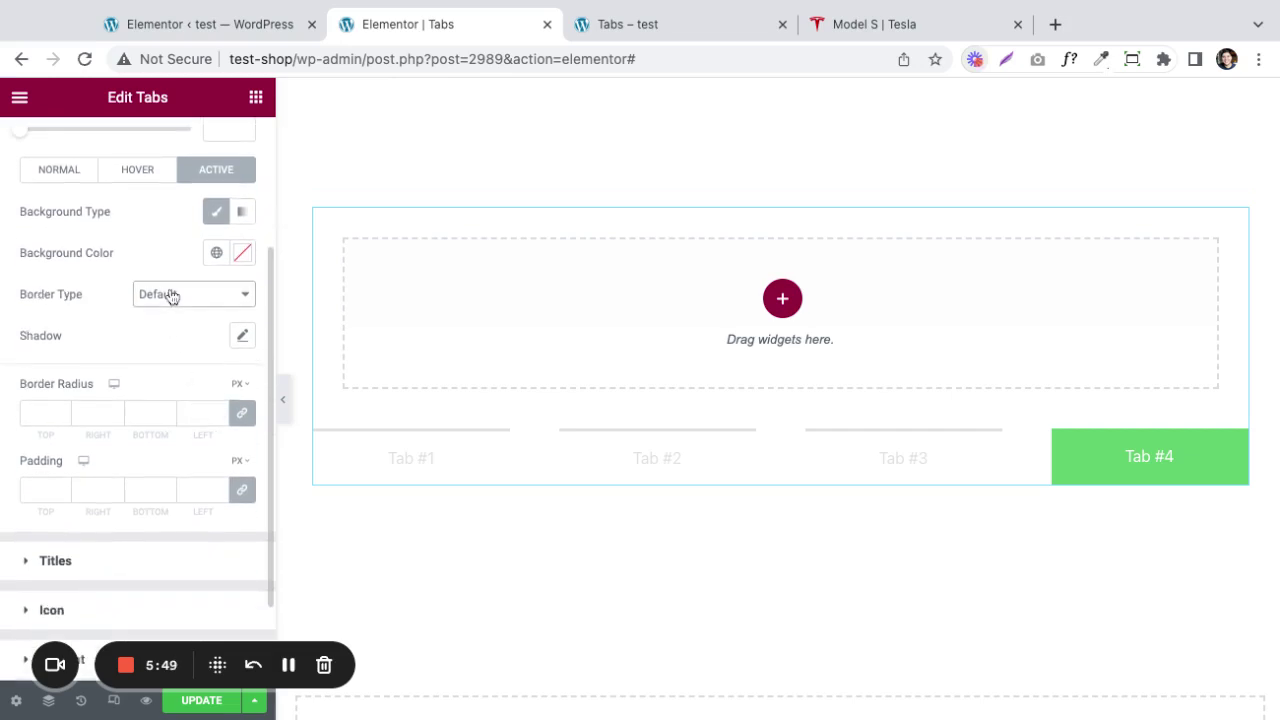
click(172, 294)
click(242, 357)
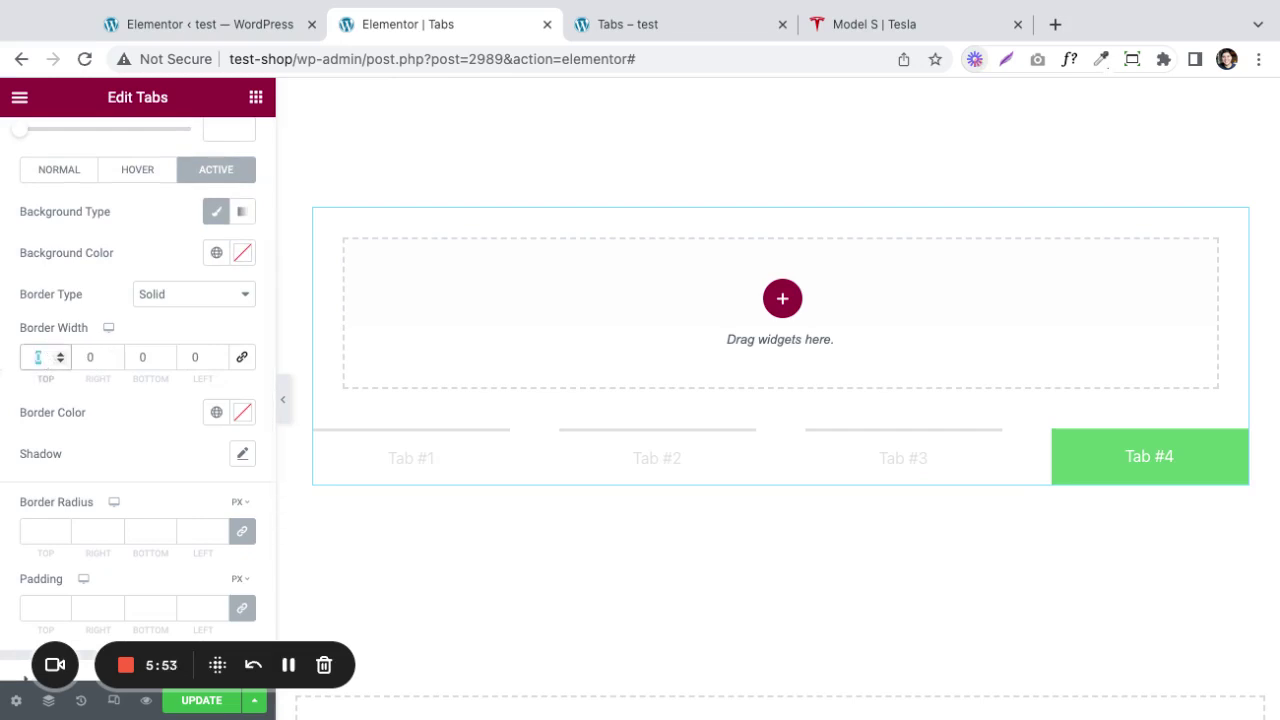
click(243, 414)
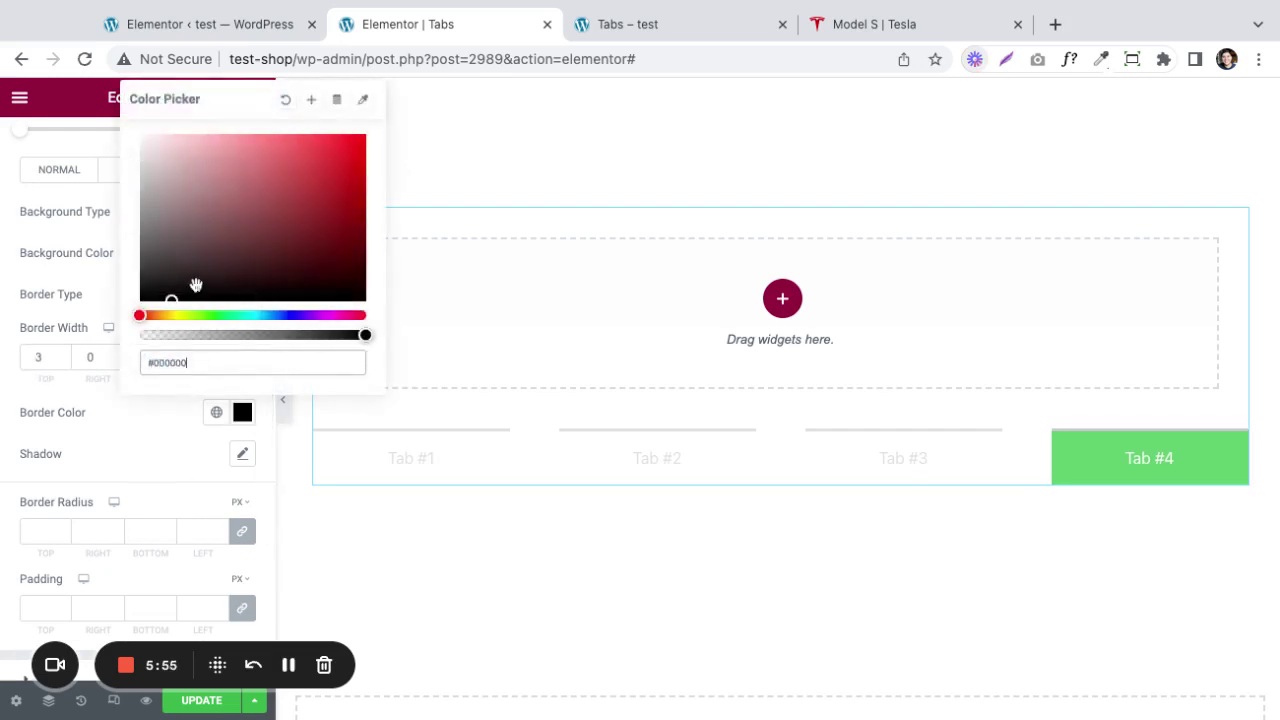
click(129, 474)
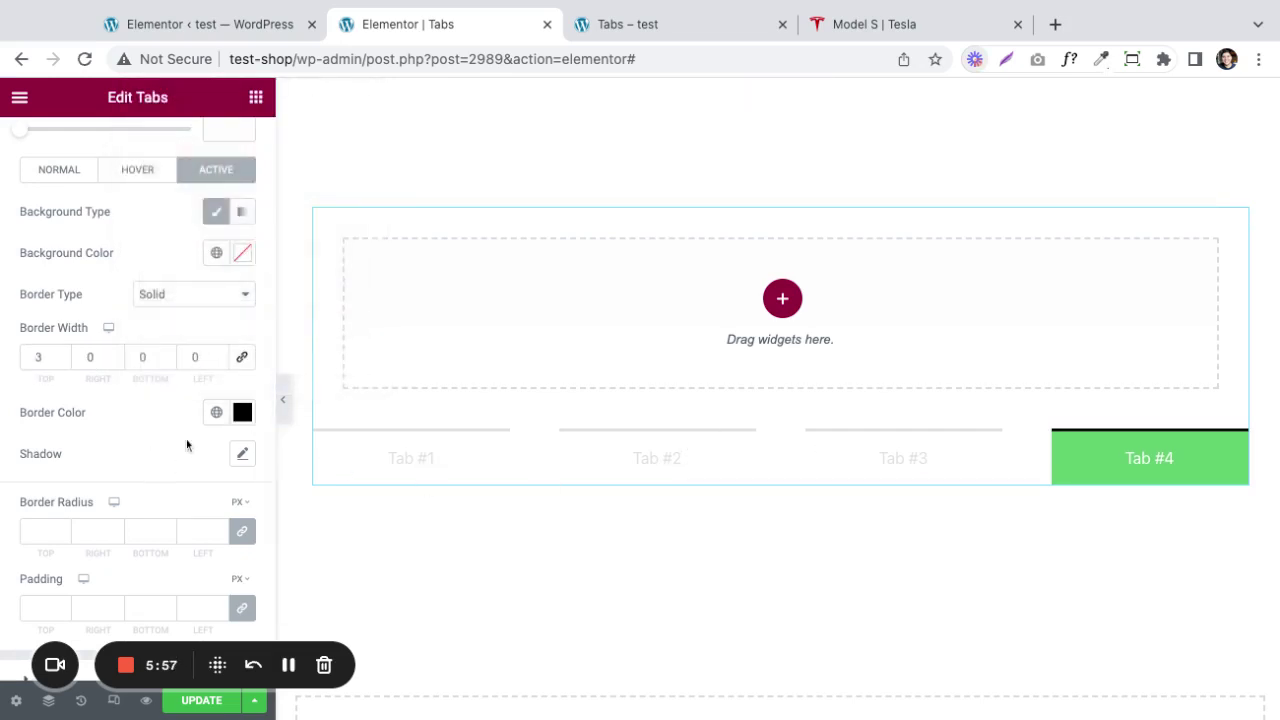
click(243, 253)
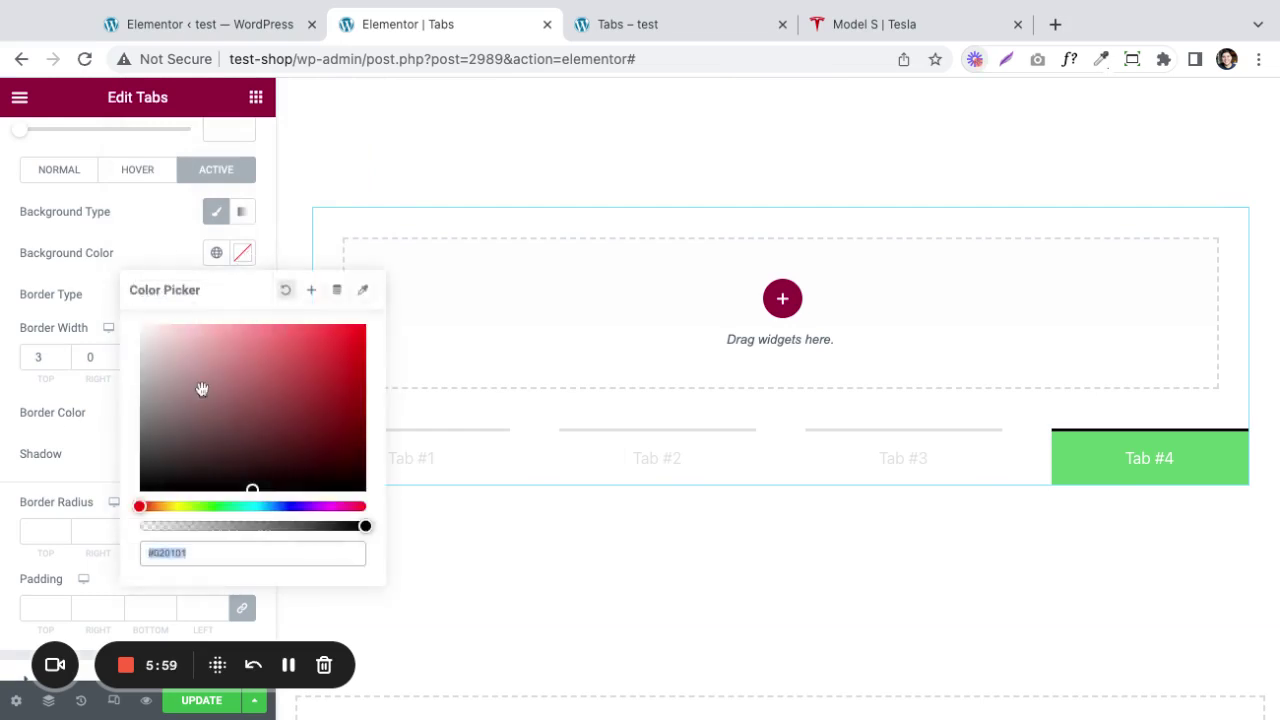
click(100, 253)
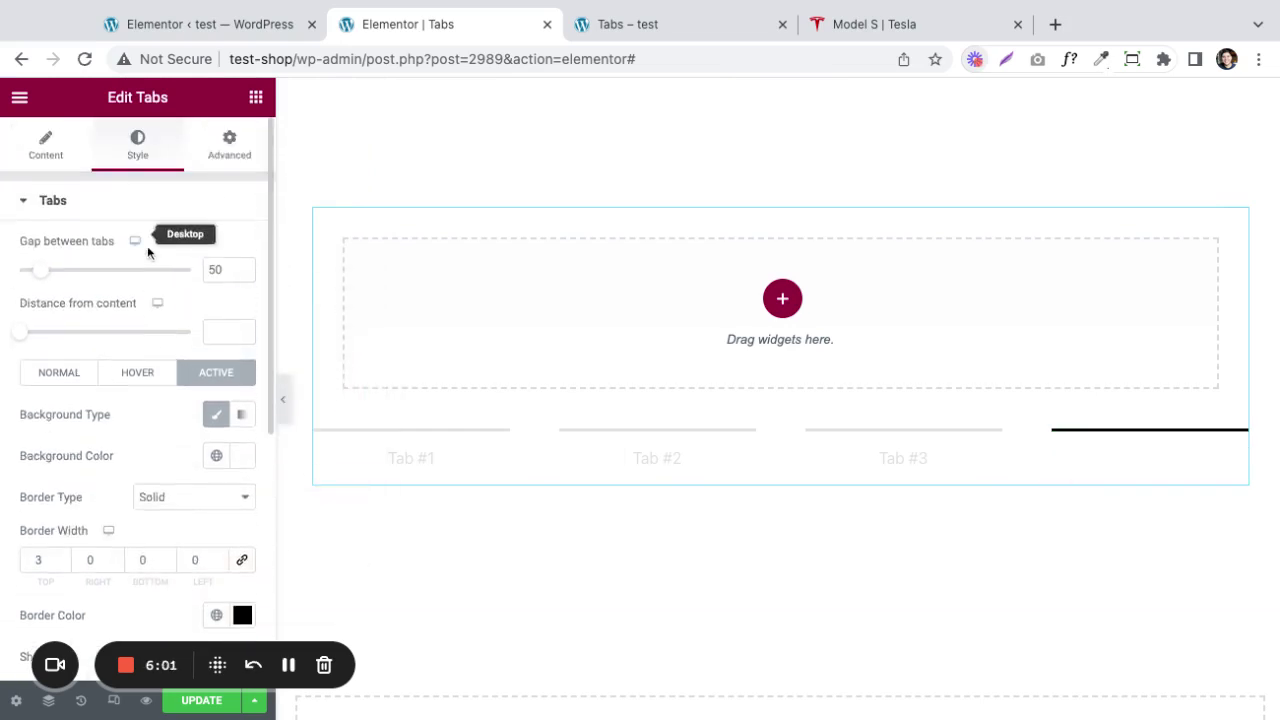
Set the tab titles' active colour to black and compare the tabs with the Tesla page.
scroll(140, 402, down, 1)
scroll(140, 402, down, 2)
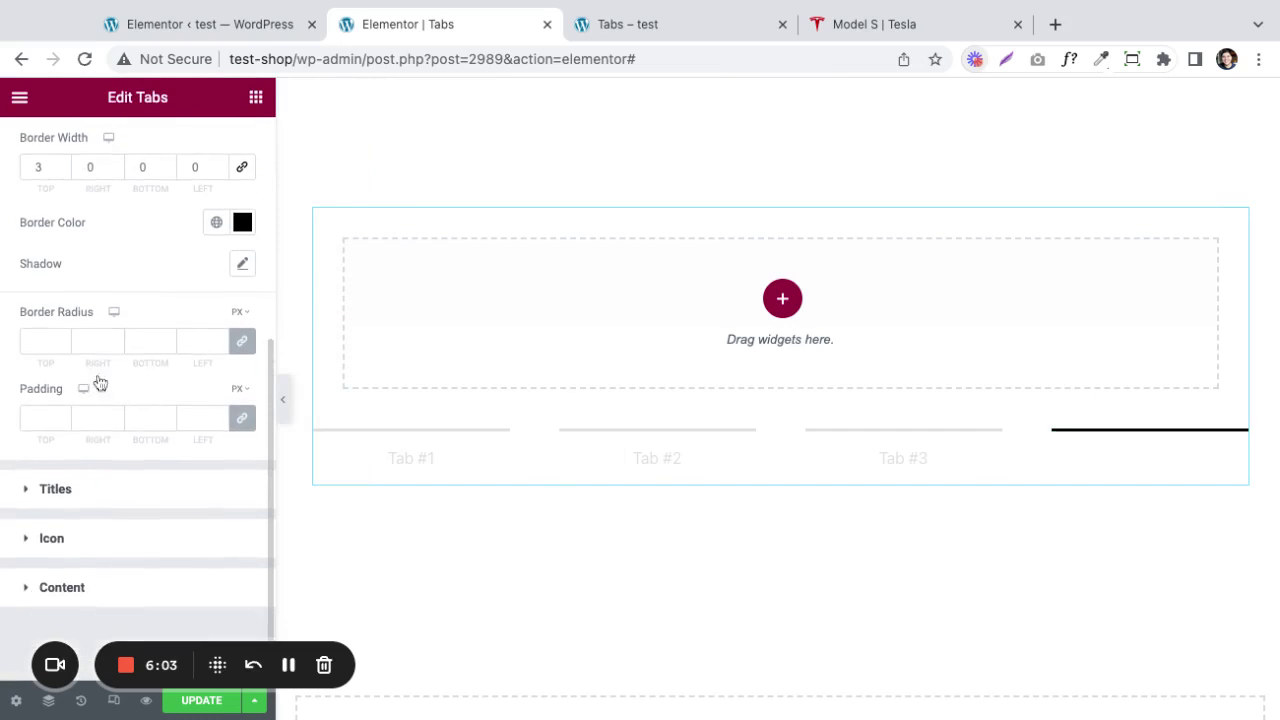
scroll(154, 500, down, 1)
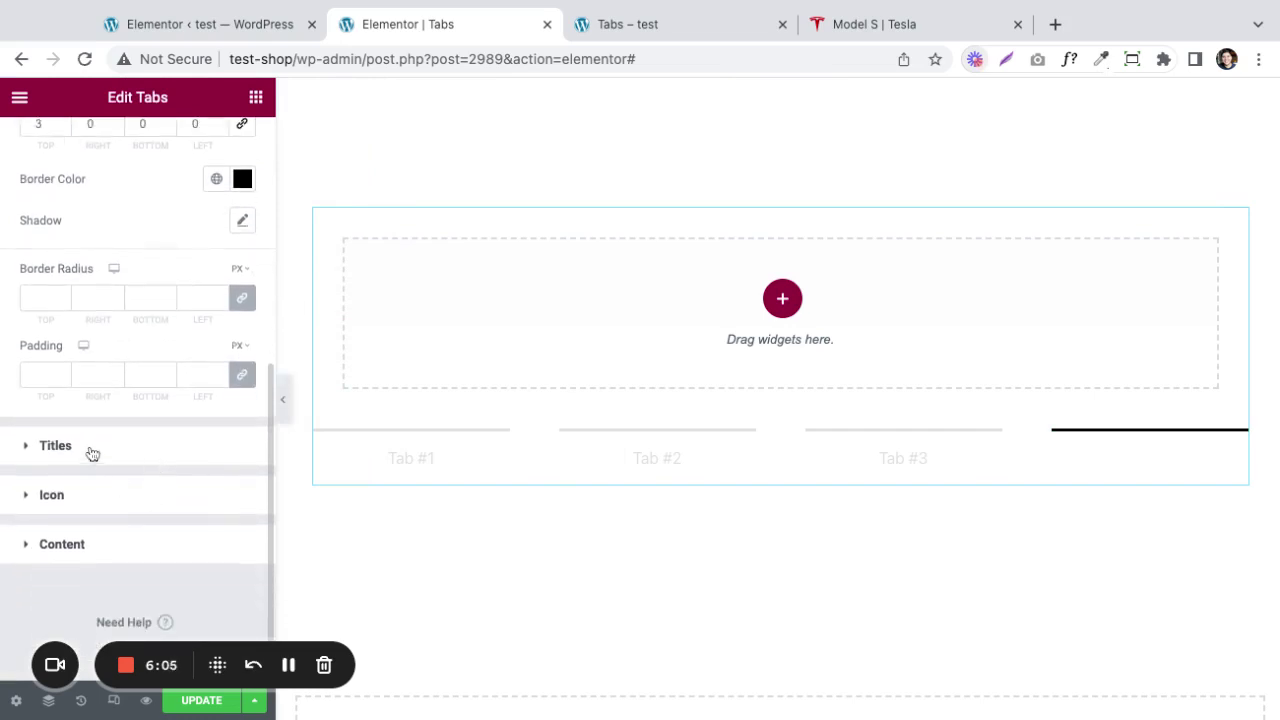
click(91, 453)
click(233, 342)
click(243, 382)
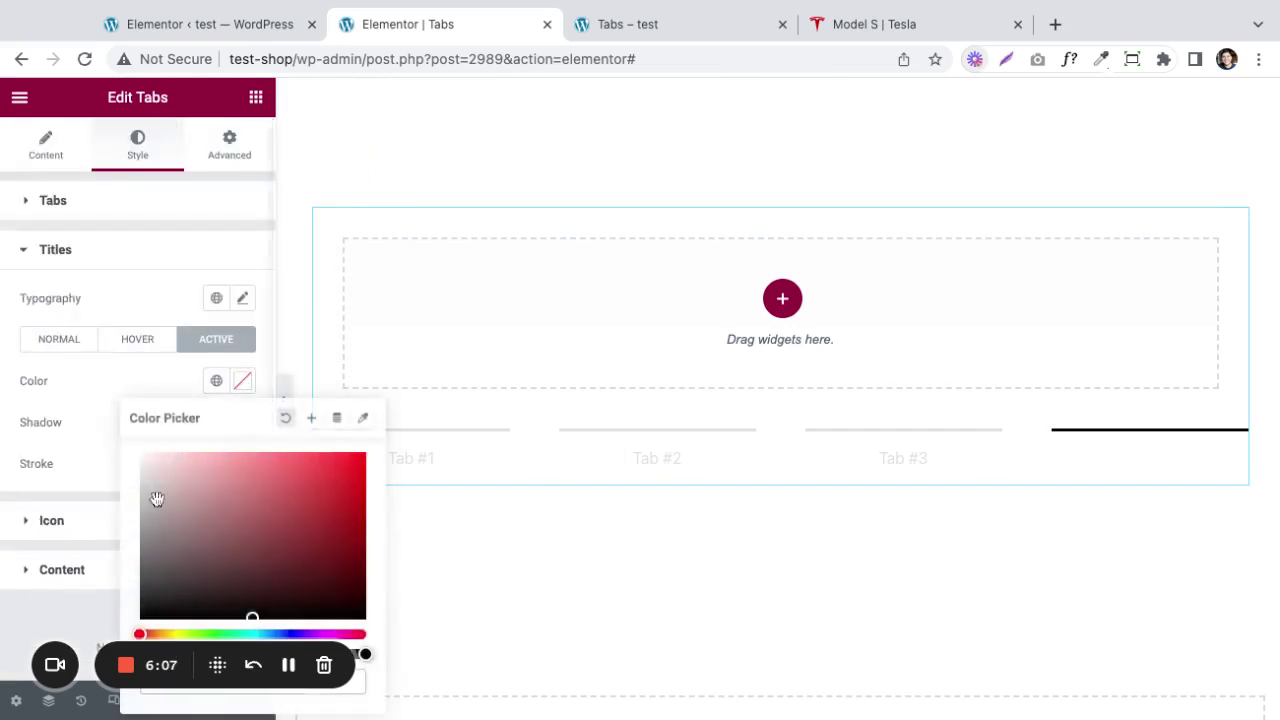
click(79, 431)
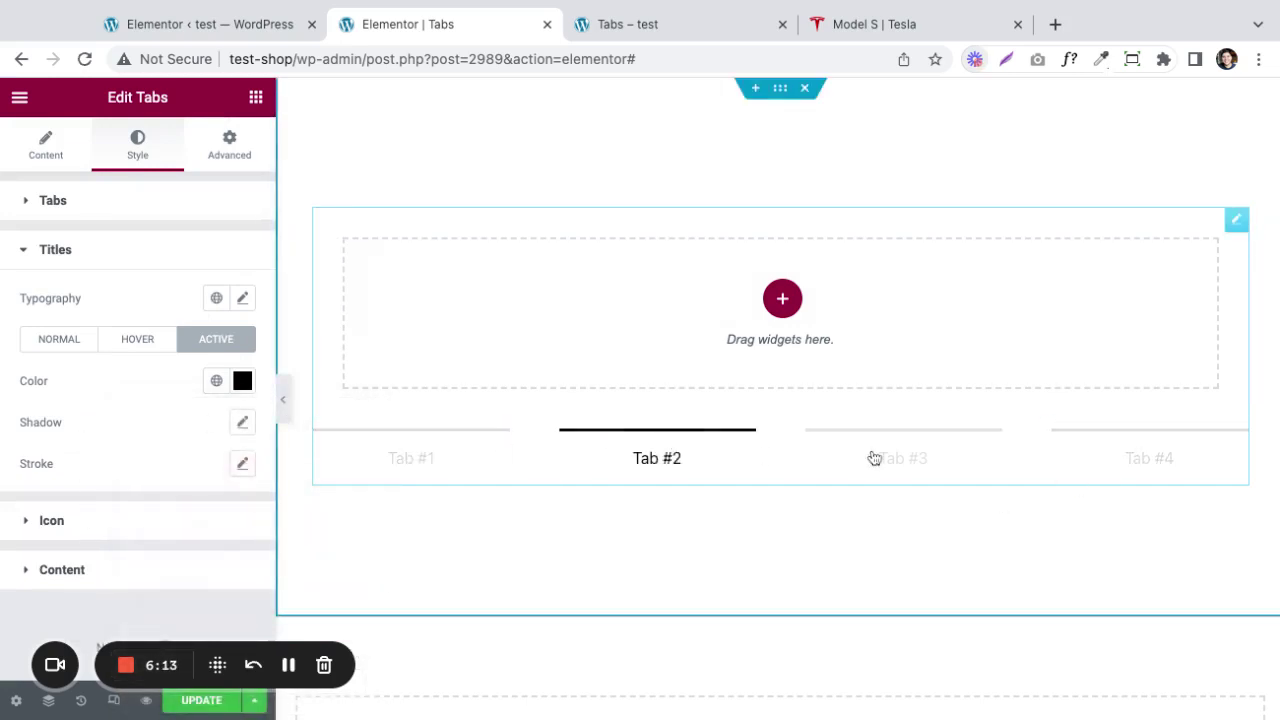
click(905, 24)
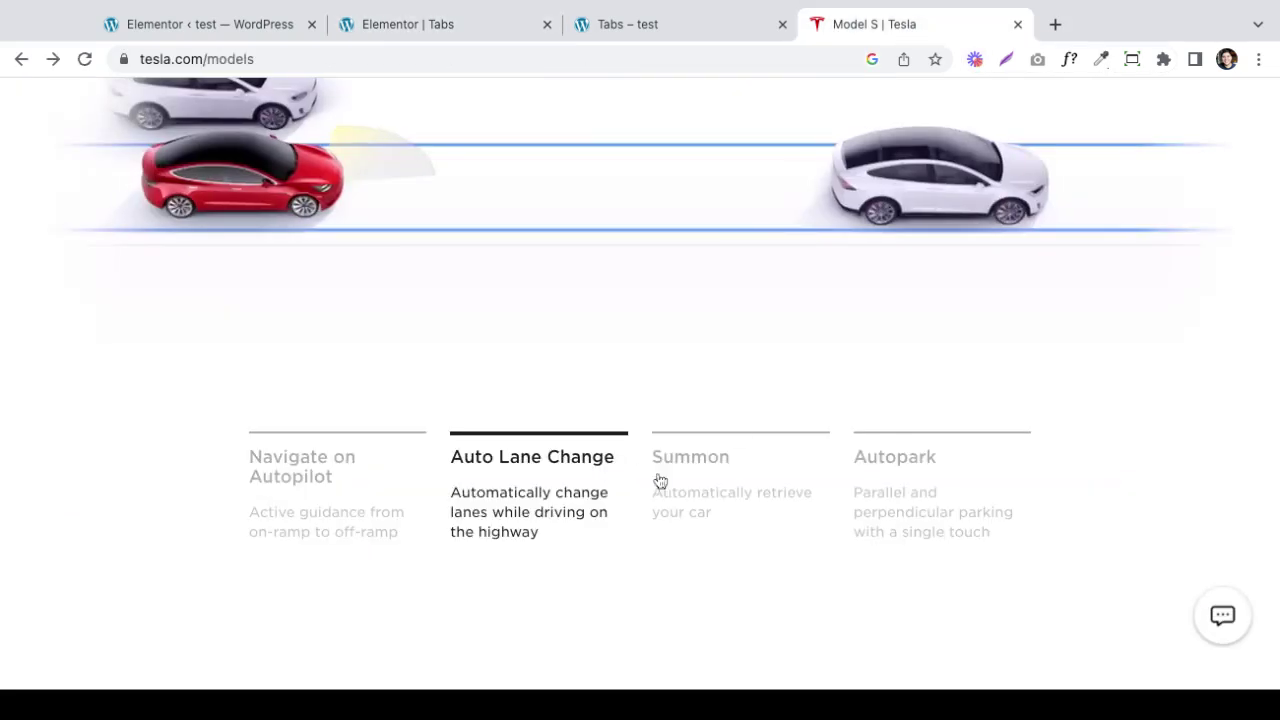
click(380, 22)
click(420, 437)
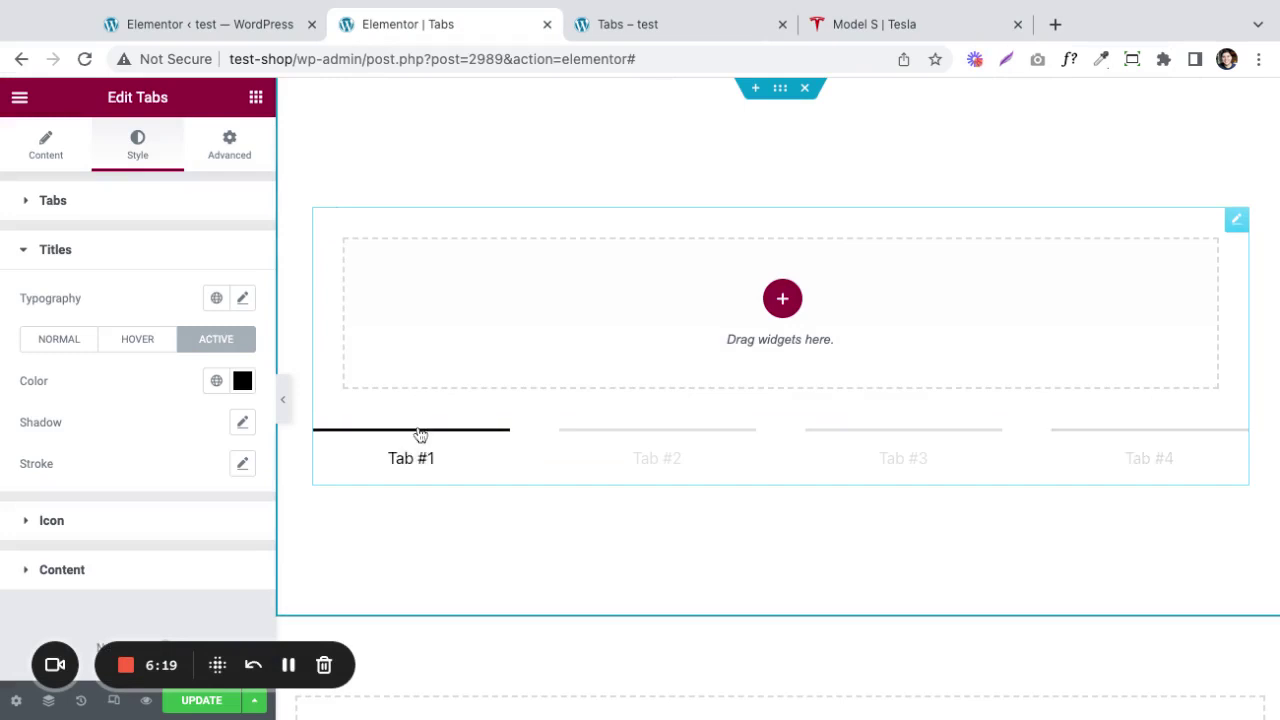
Activate Tab #4 and add a Video widget to its content area.
click(1201, 470)
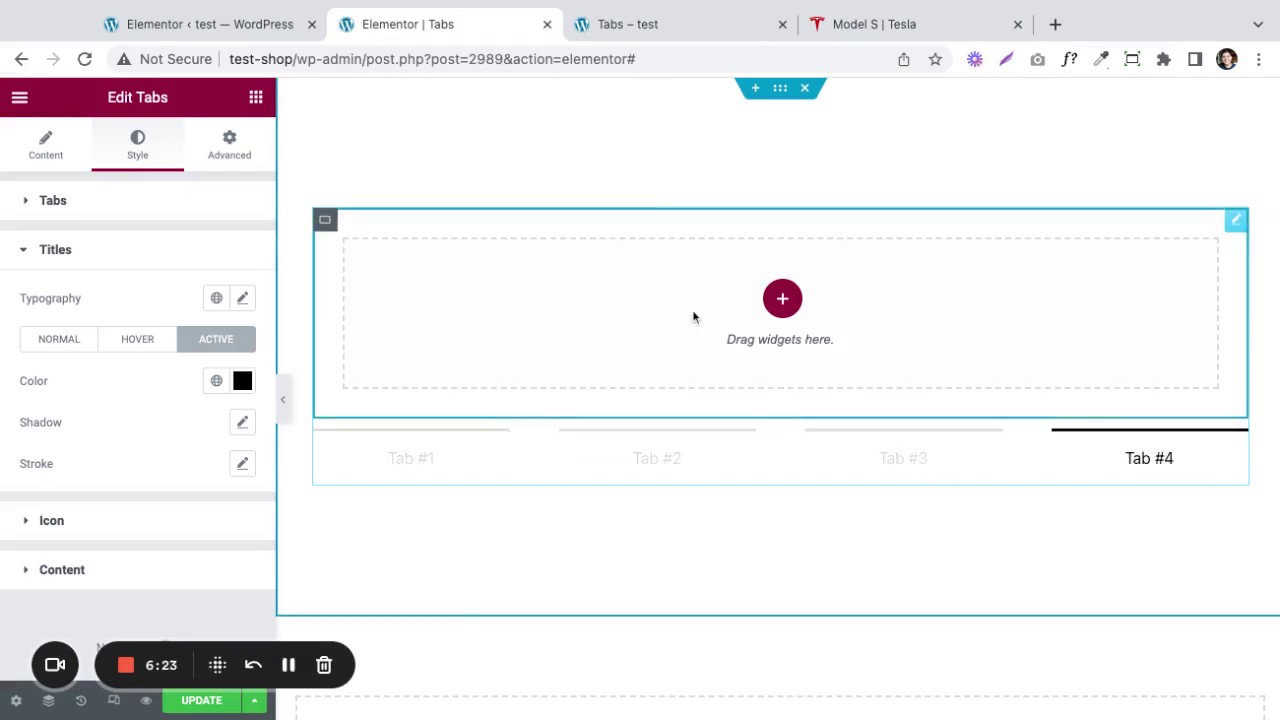
click(256, 99)
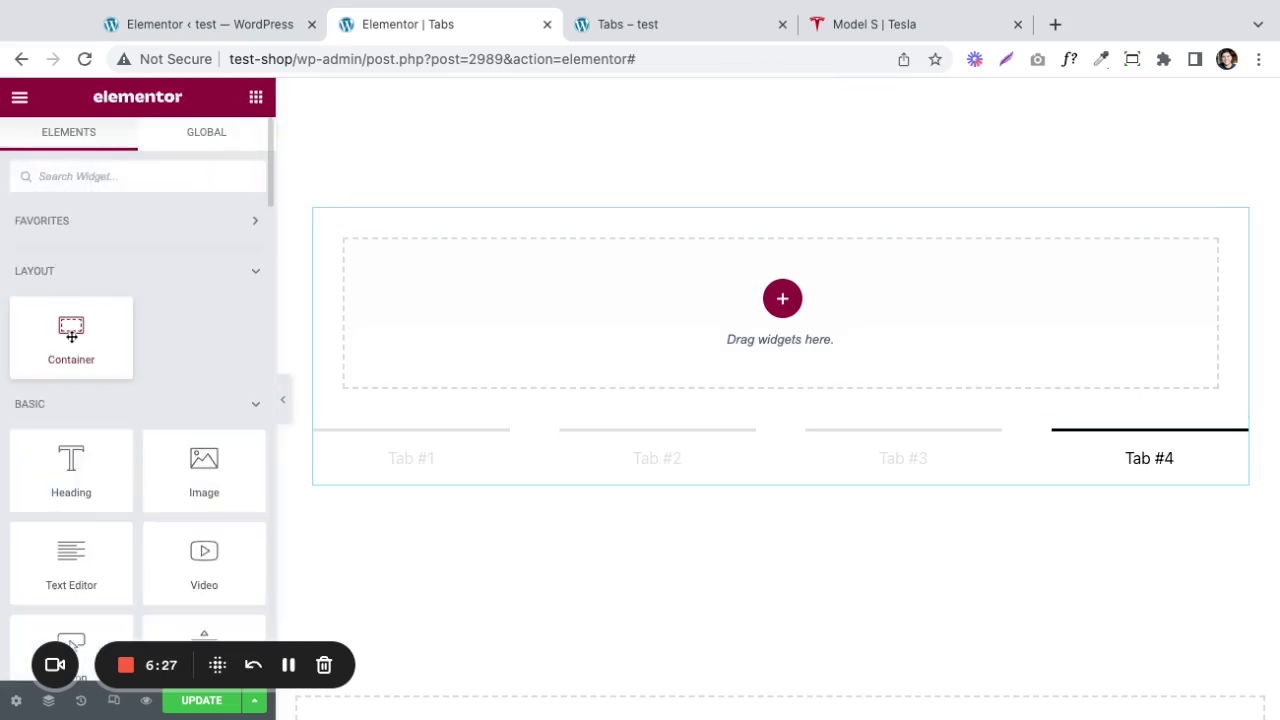
scroll(189, 400, down, 2)
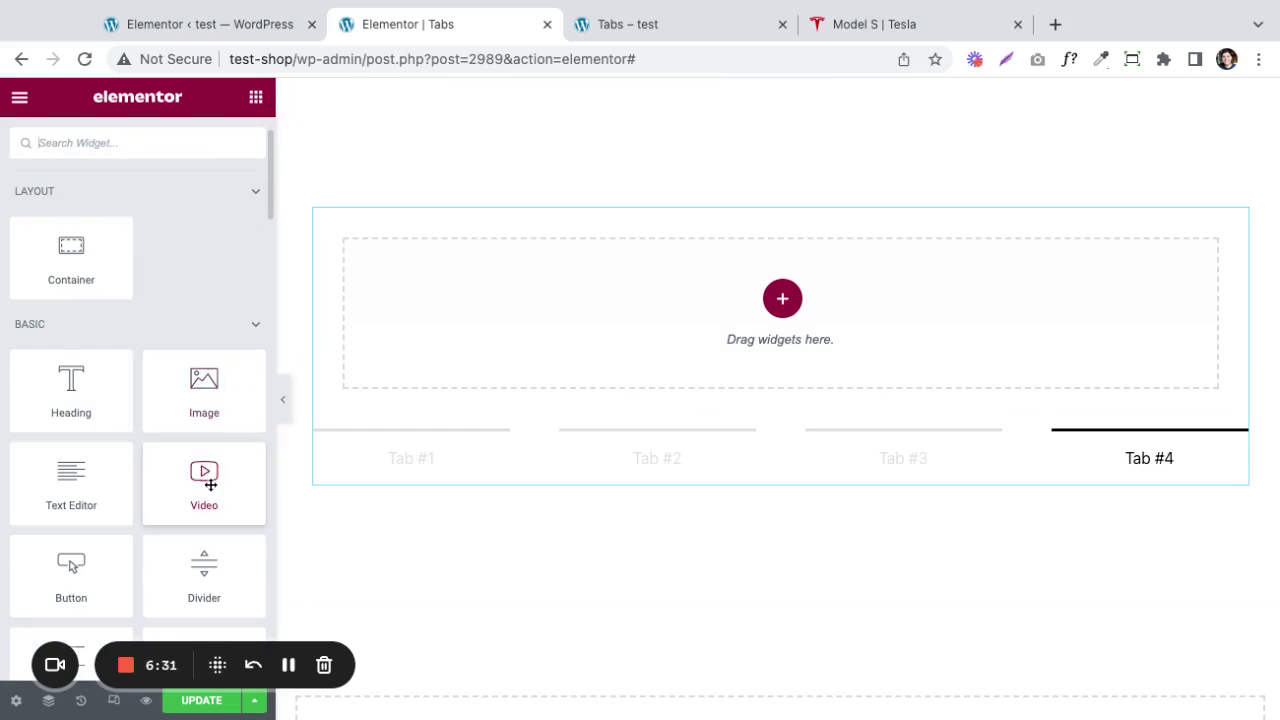
drag(210, 485, 517, 317)
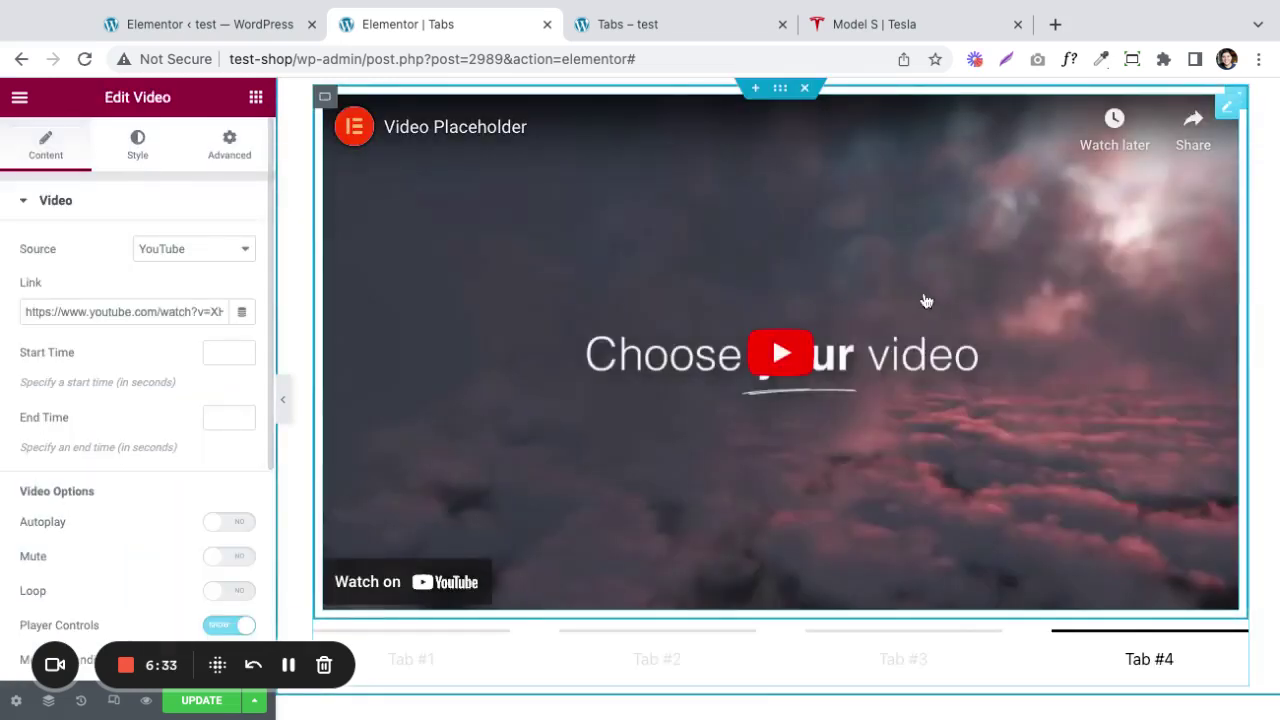
Set the video's source to Self Hosted and insert 1.mp4 from the Media Library.
click(165, 257)
click(183, 317)
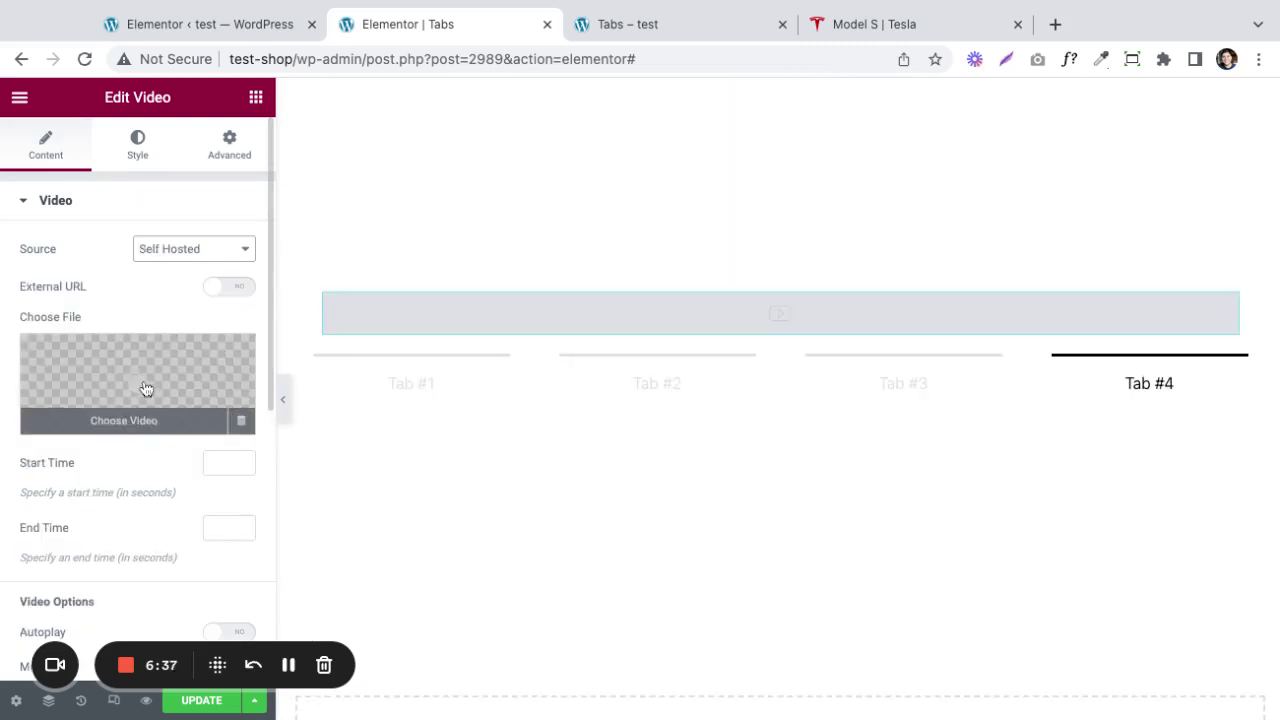
click(122, 362)
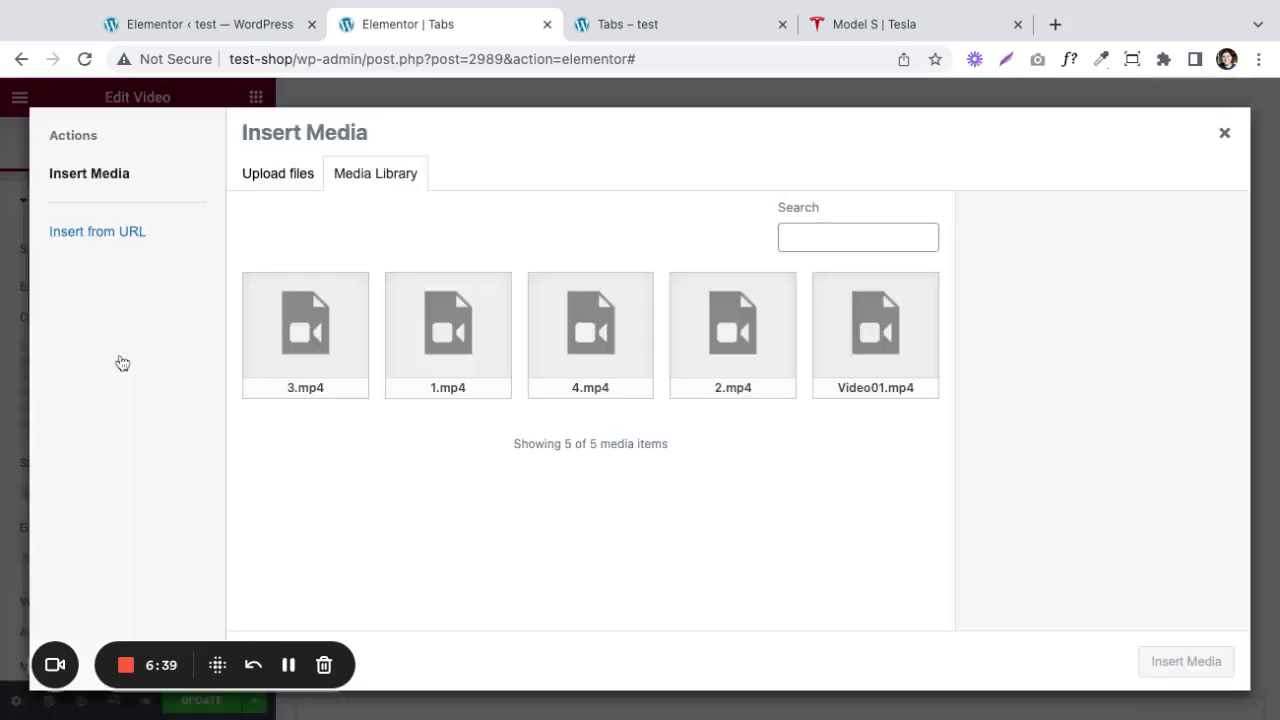
click(441, 362)
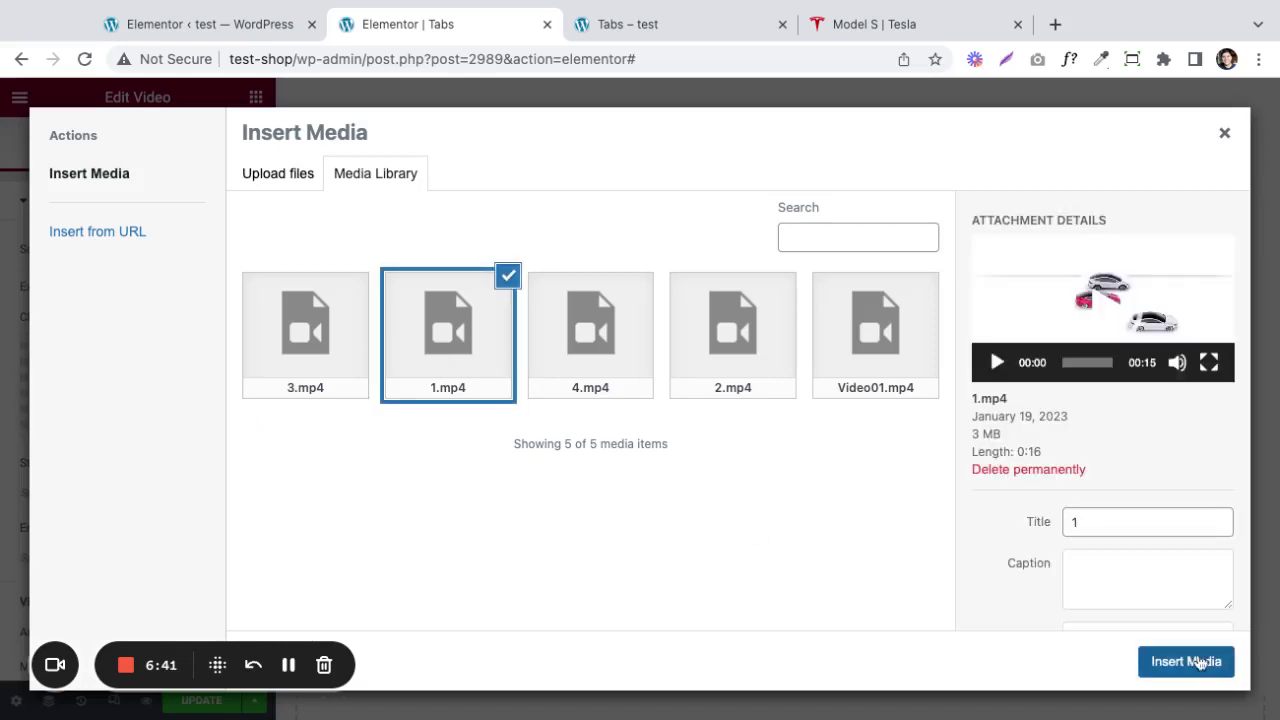
click(1180, 661)
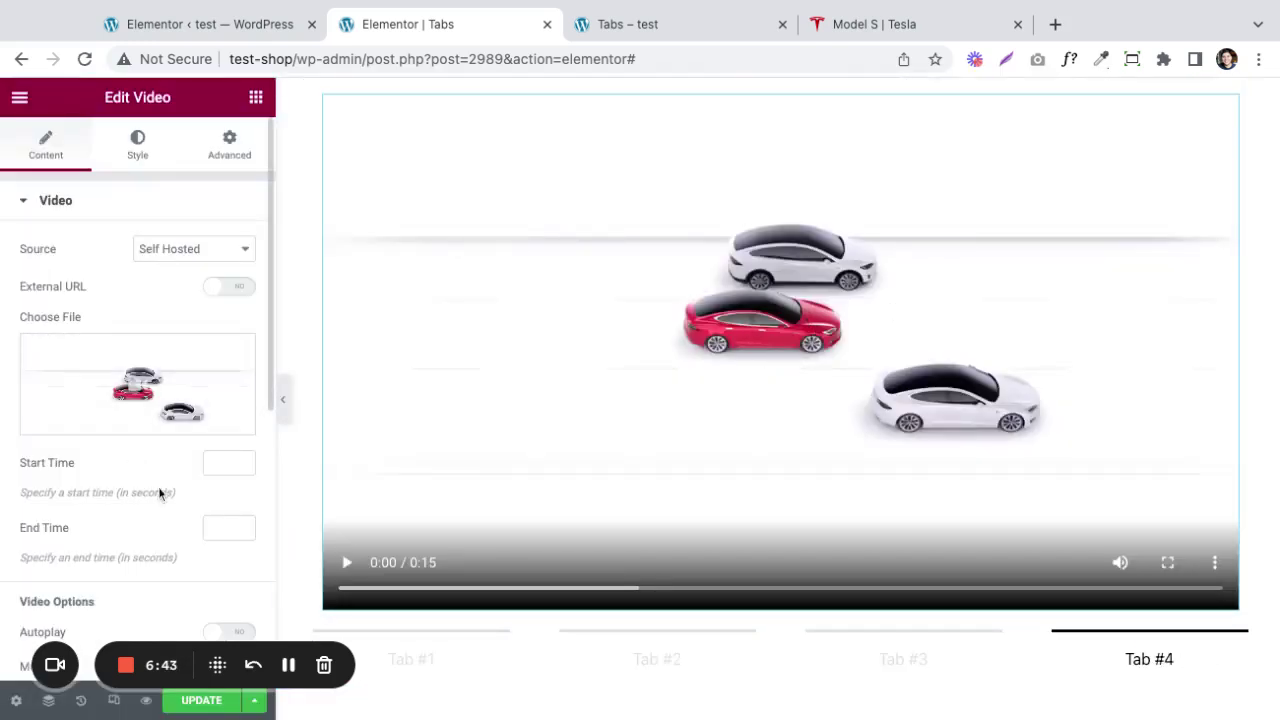
Enable Autoplay and Loop for the Tab #4 video and hide its player controls.
scroll(165, 495, down, 5)
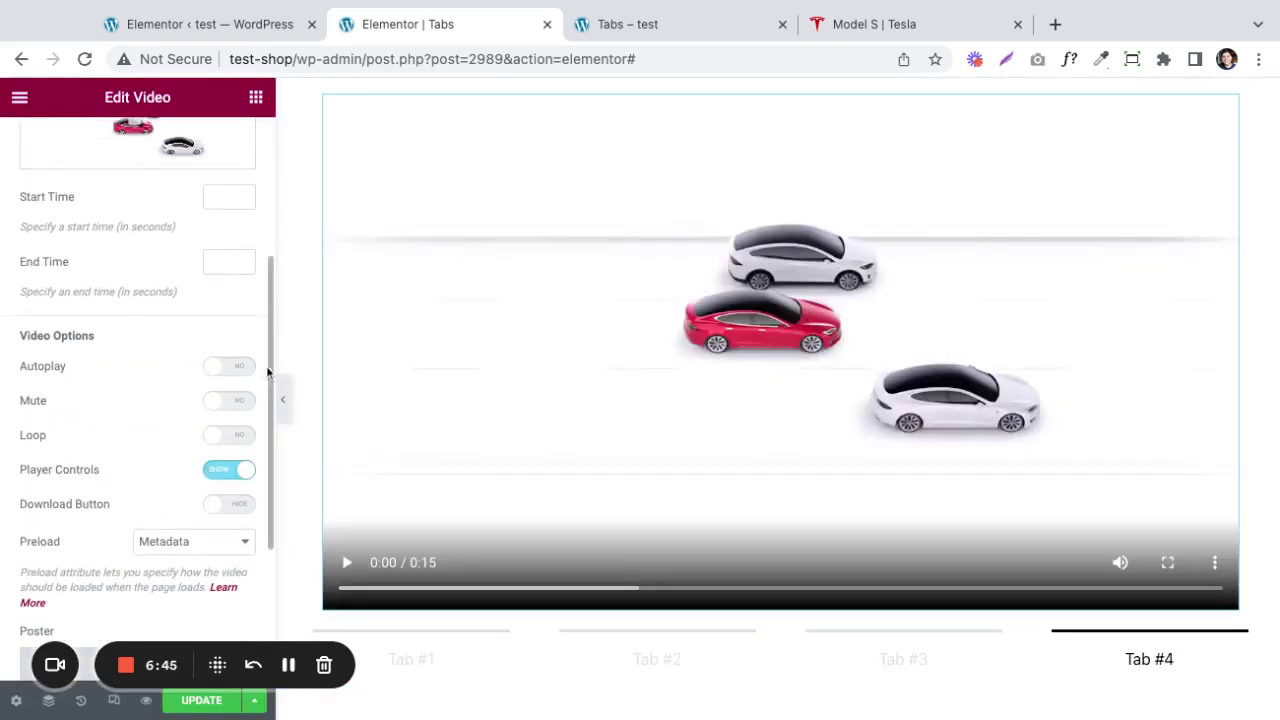
click(230, 367)
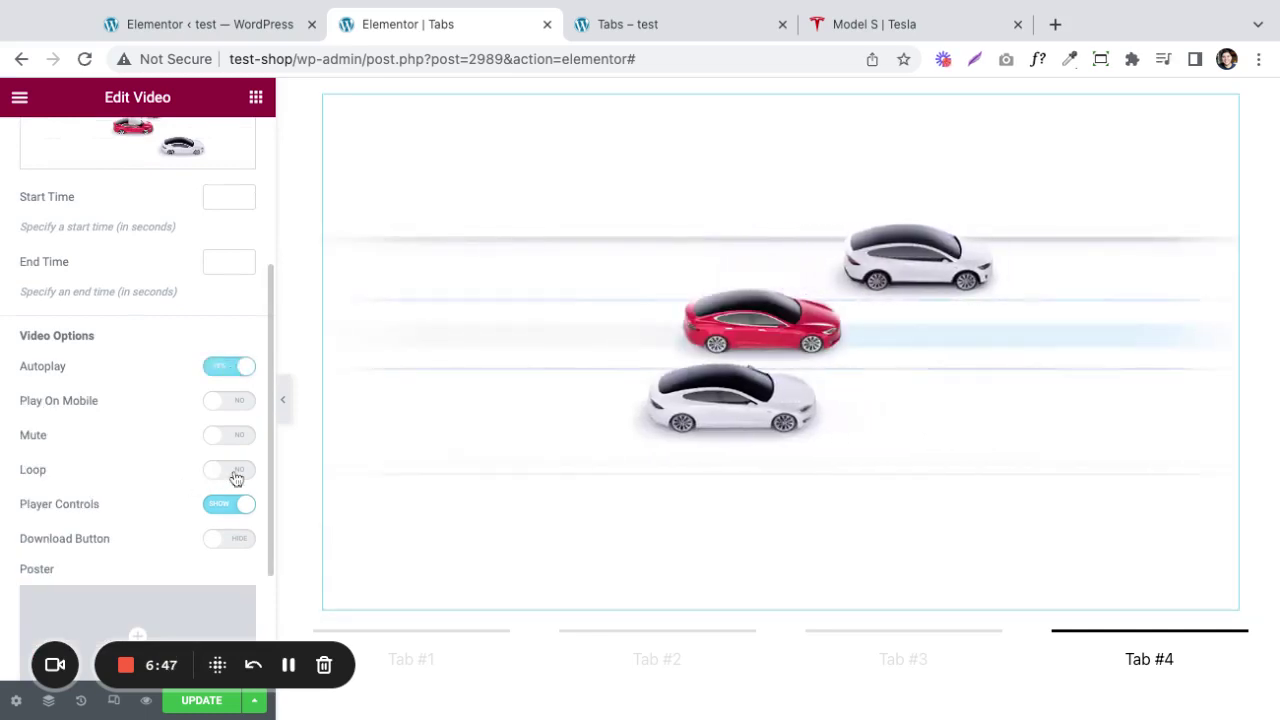
click(236, 476)
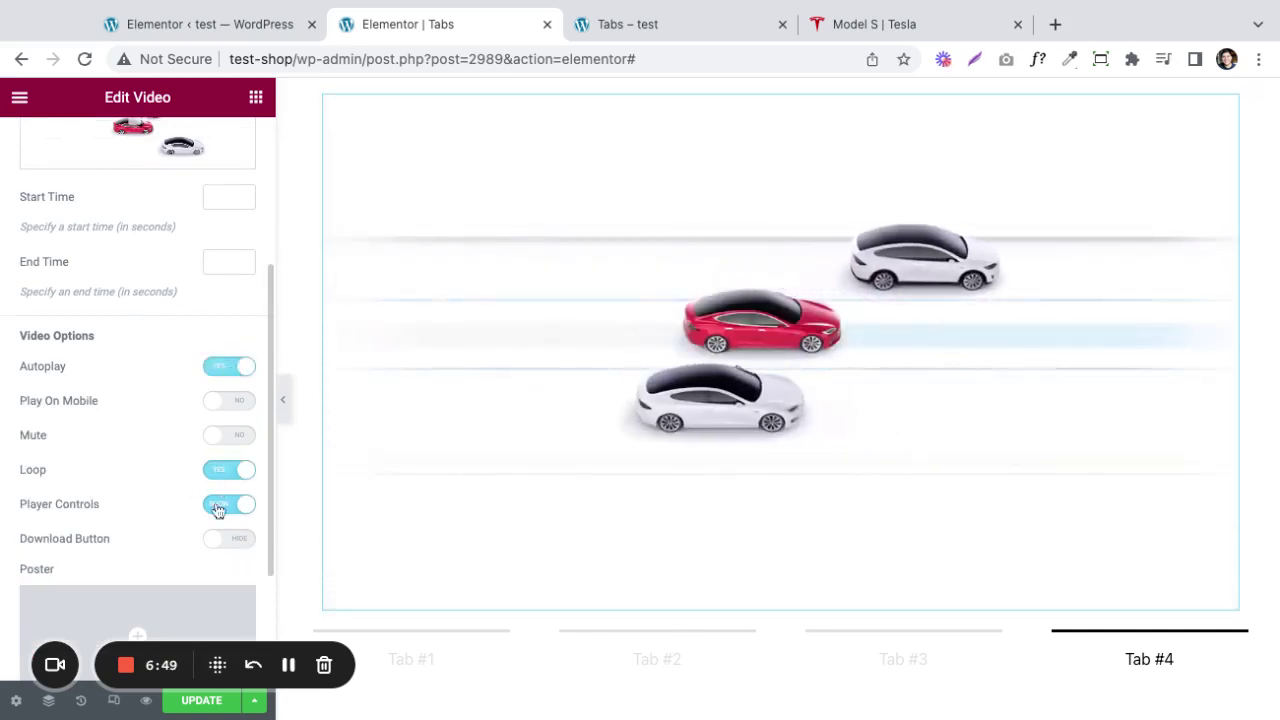
click(218, 505)
scroll(164, 403, down, 2)
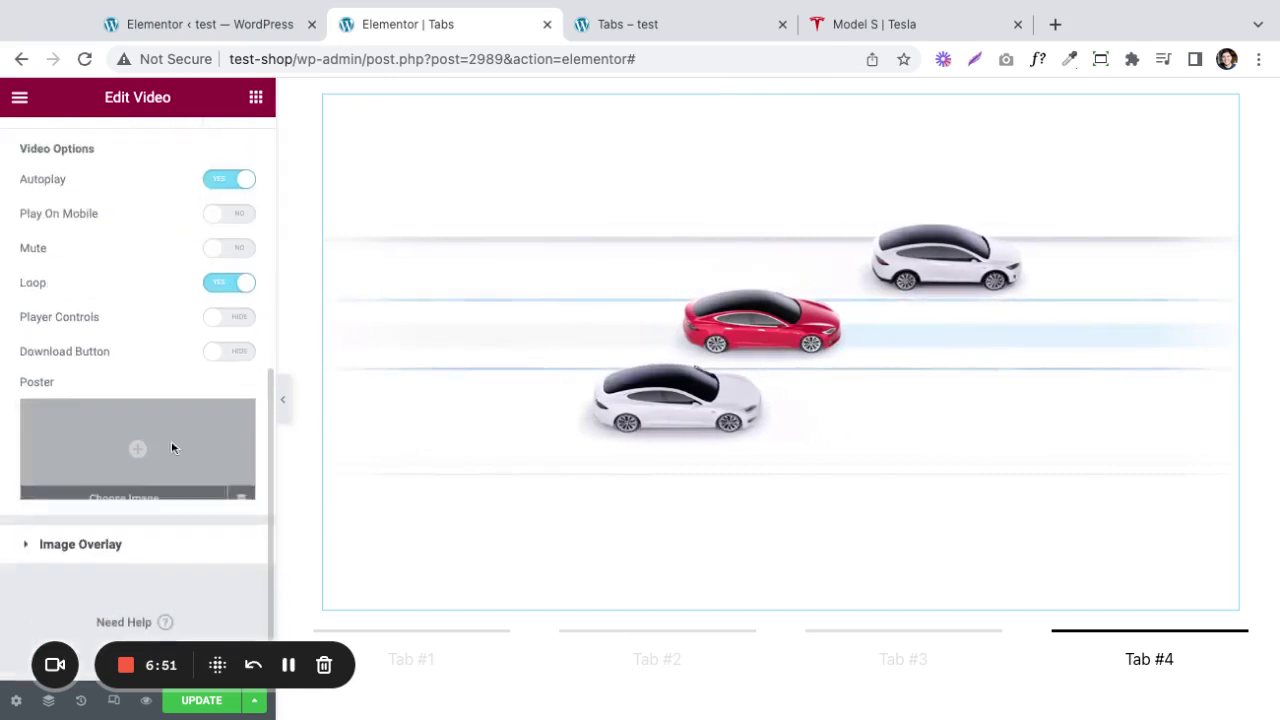
scroll(172, 447, up, 5)
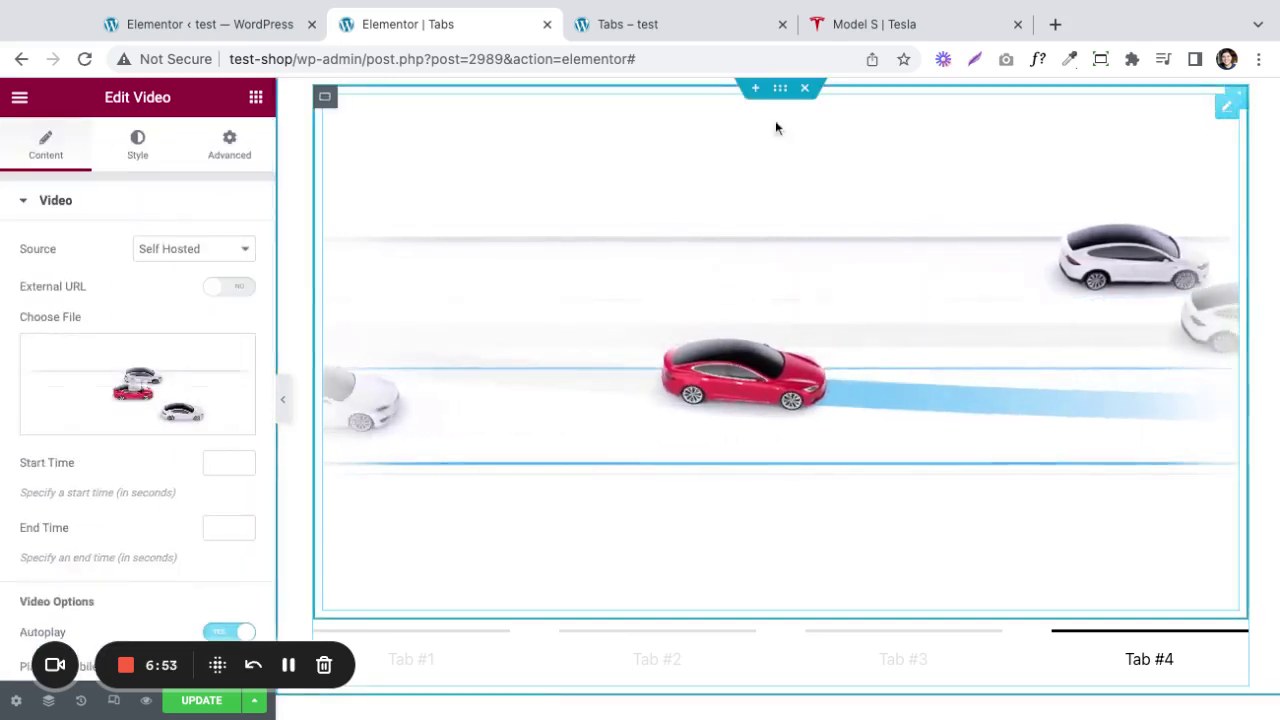
scroll(560, 620, down, 1)
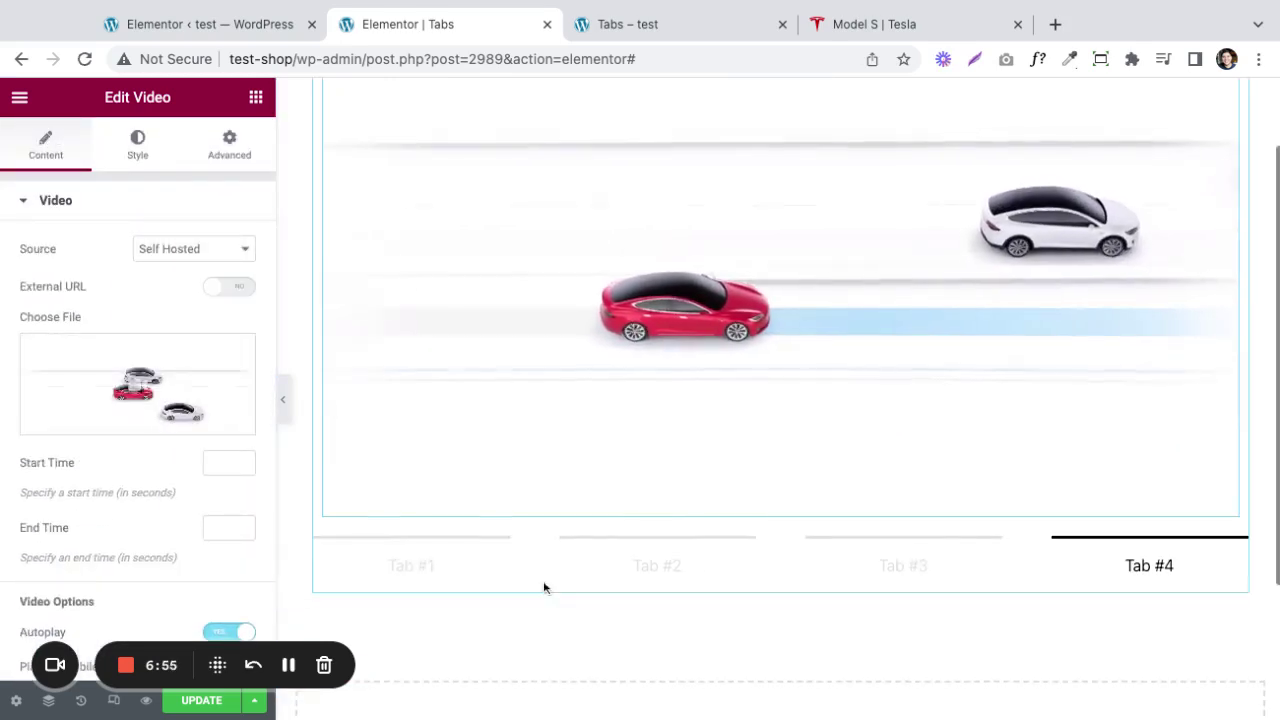
Reorder the Tabs widget's items so that Tab #4 comes first, and check the other tabs' content.
click(1143, 569)
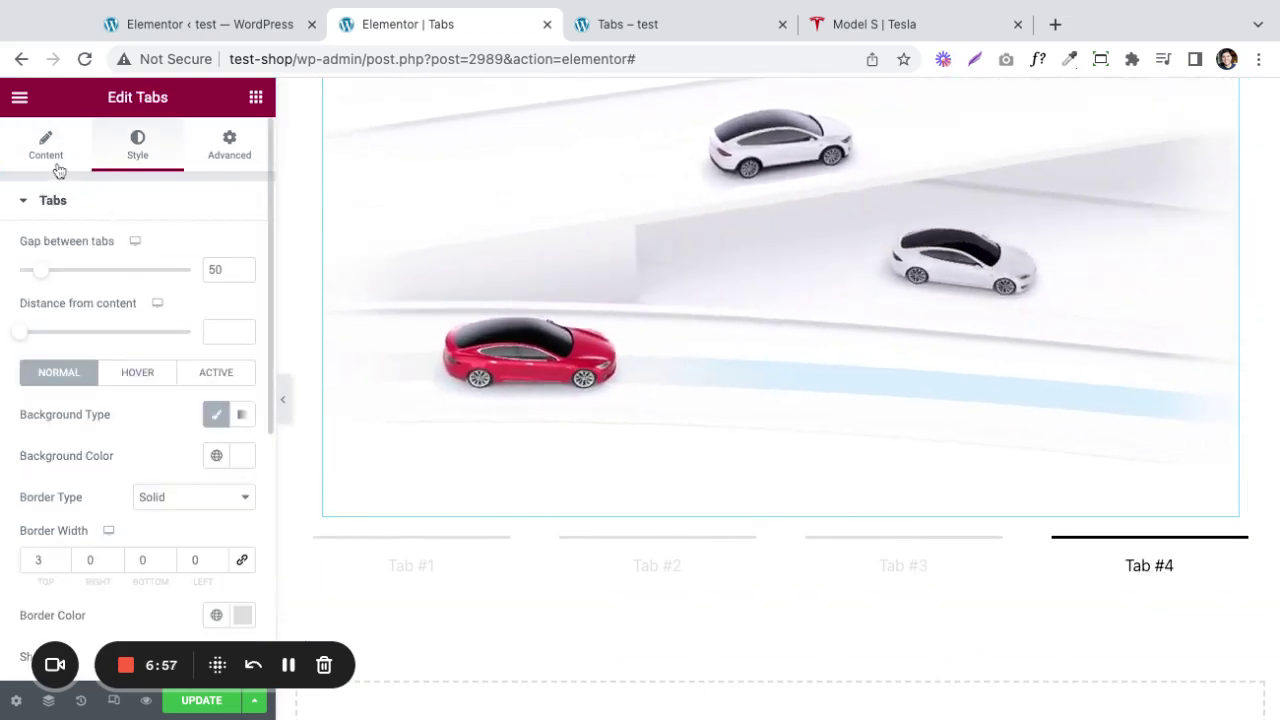
click(45, 145)
drag(63, 423, 63, 270)
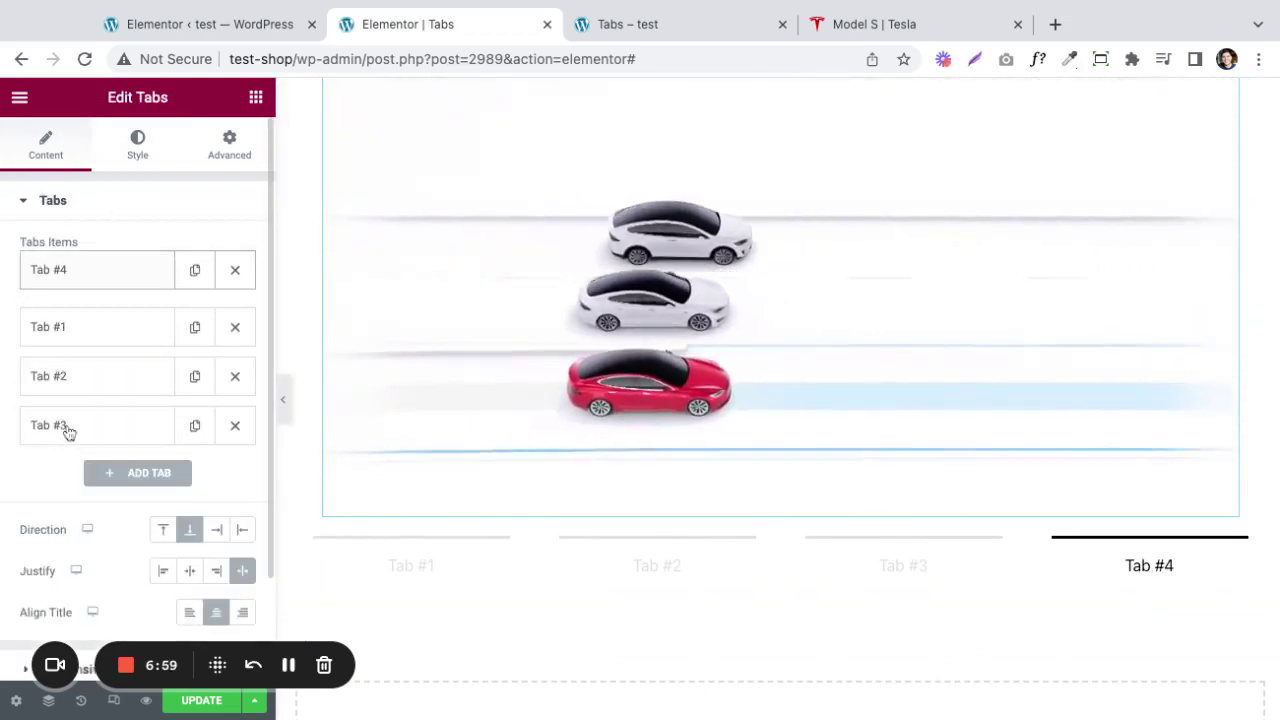
click(97, 289)
click(94, 332)
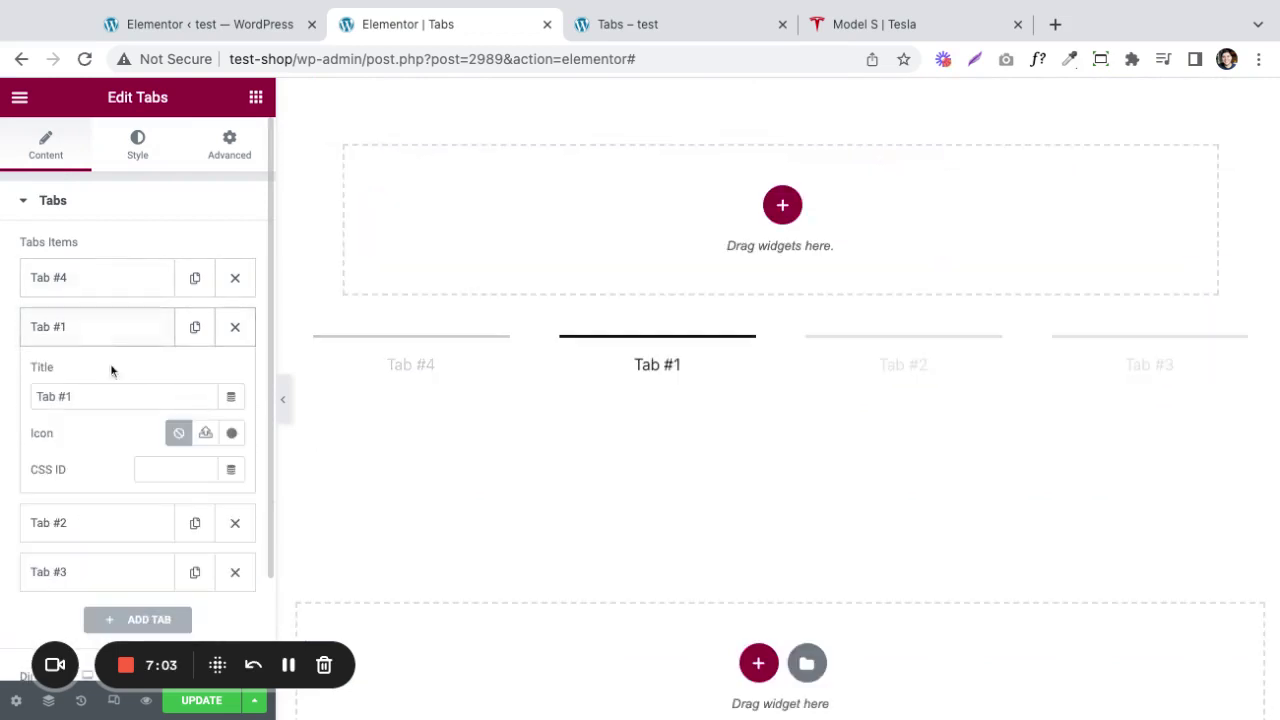
click(94, 330)
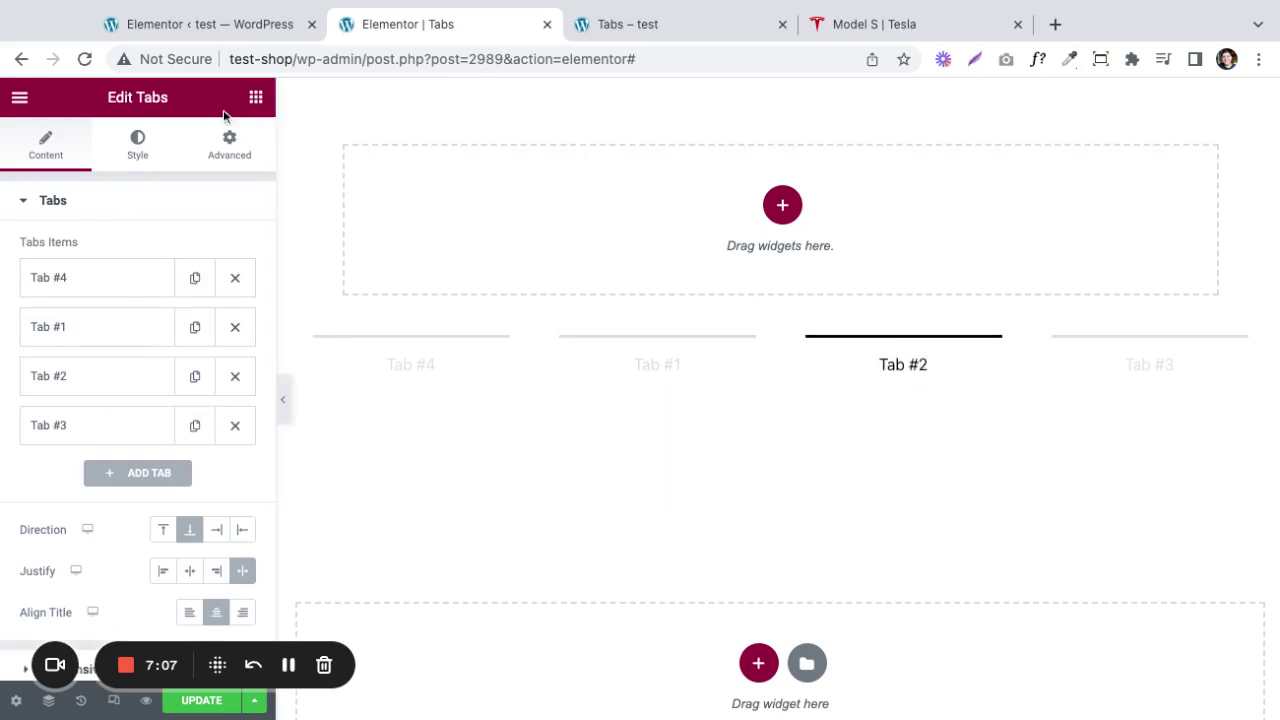
Add a Video widget to Tab #2's content area and set its source to Self Hosted.
click(256, 97)
scroll(126, 457, down, 1)
scroll(126, 457, down, 2)
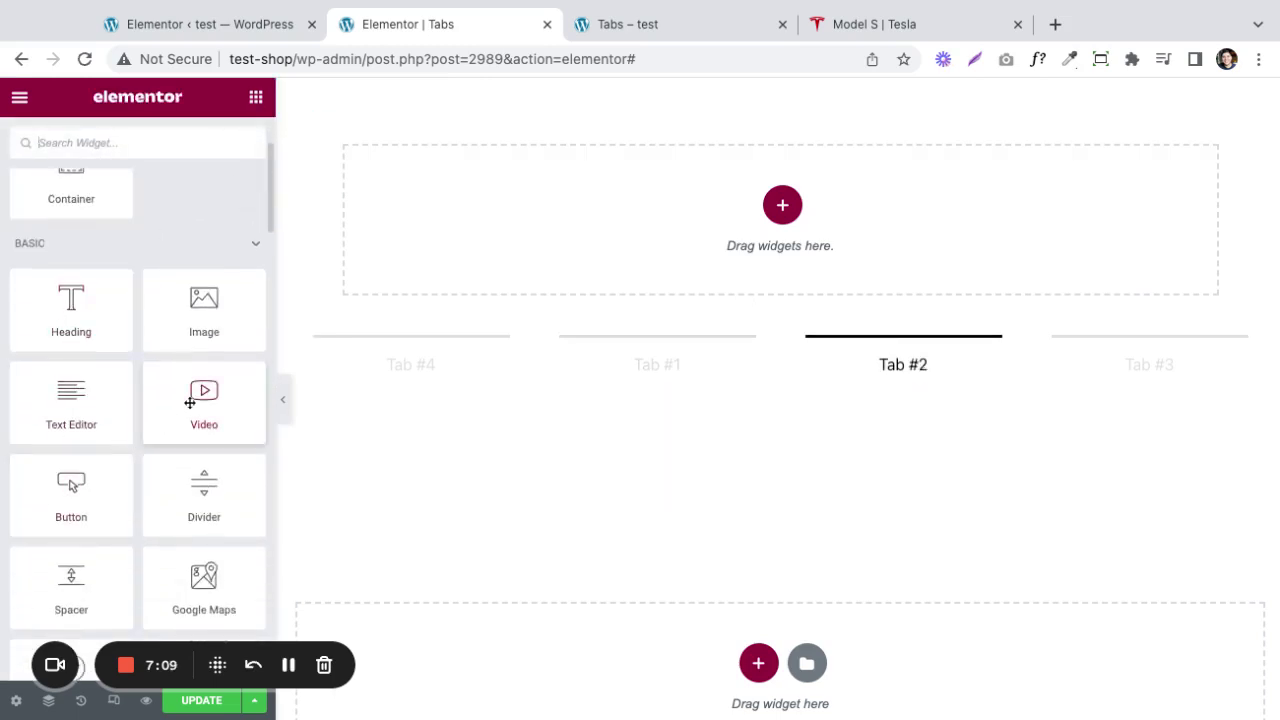
drag(189, 400, 531, 214)
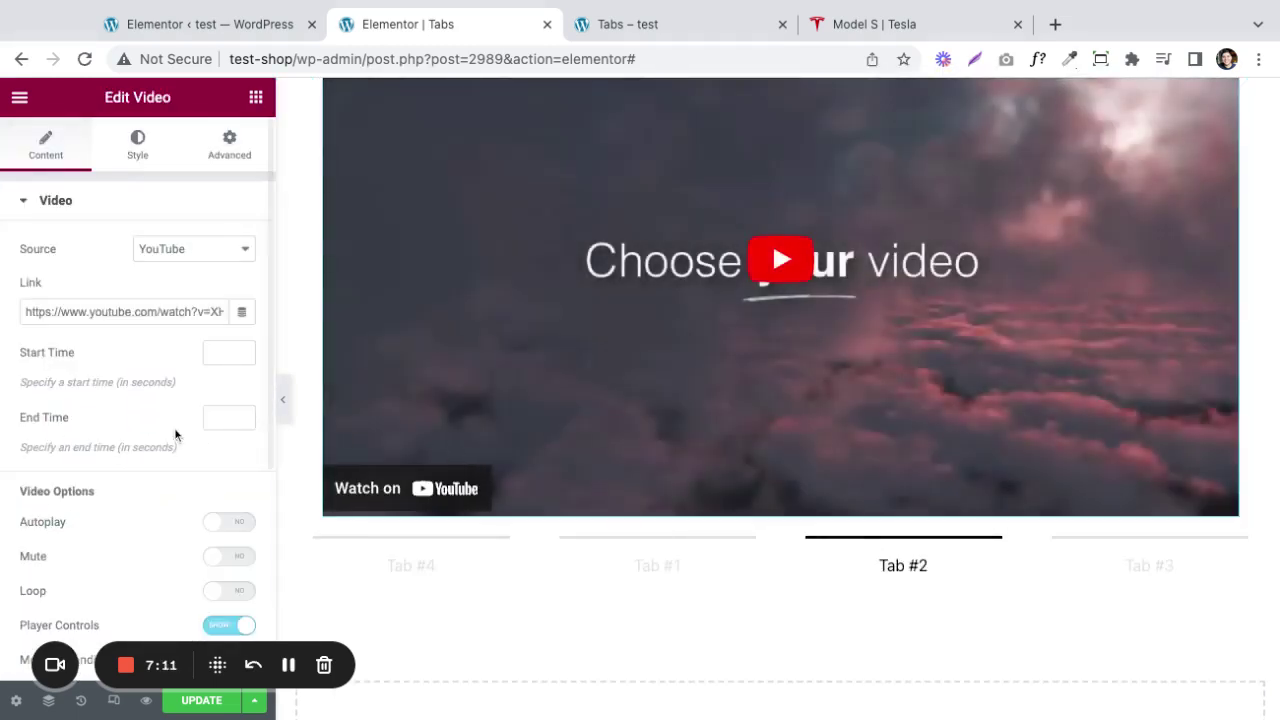
click(200, 249)
click(211, 312)
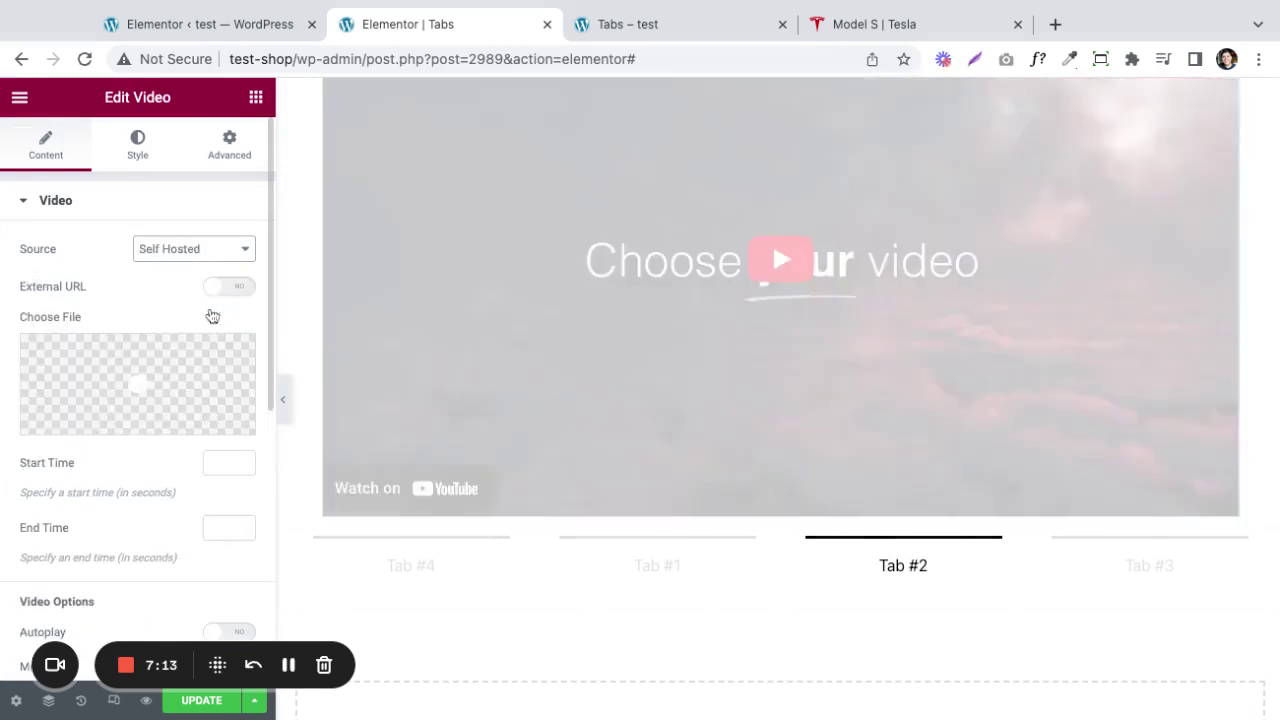
Insert 2.mp4 from the Media Library as the self-hosted video in Tab #2.
click(112, 386)
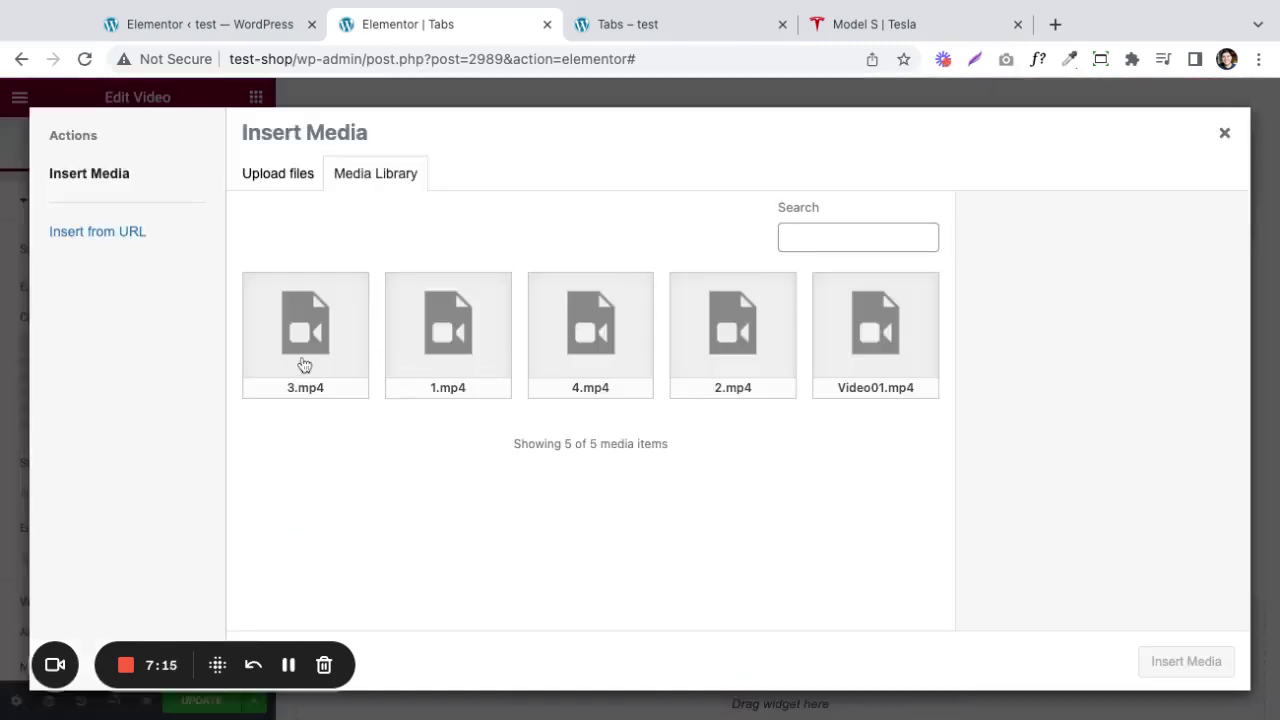
click(720, 360)
click(1165, 663)
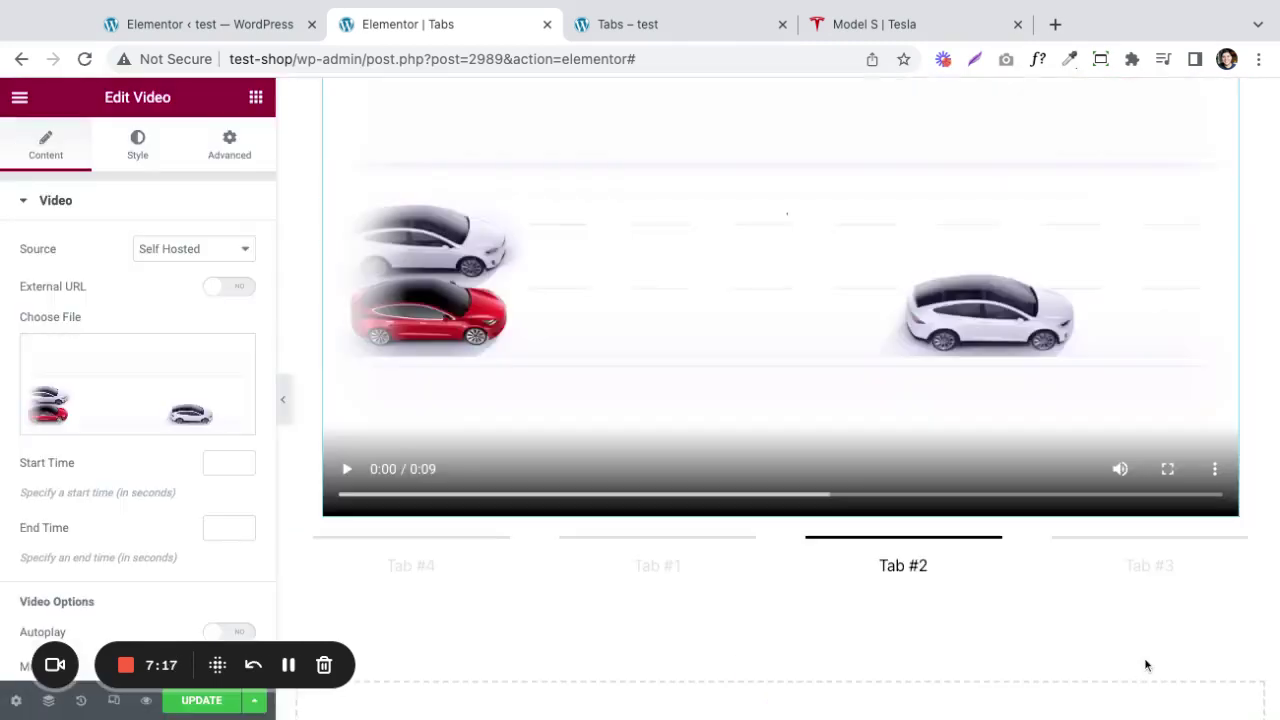
Enable Autoplay and Loop for the Tab #2 video, hide its player controls, and copy the widget.
scroll(70, 522, down, 3)
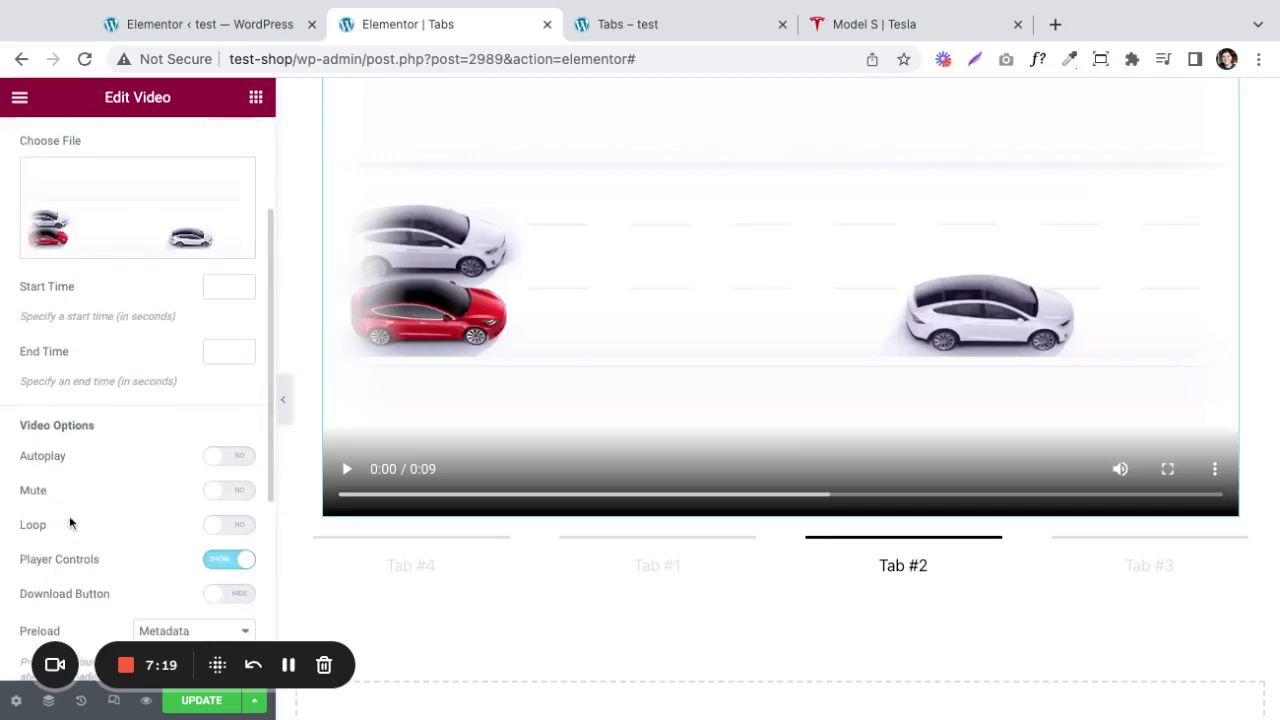
click(228, 459)
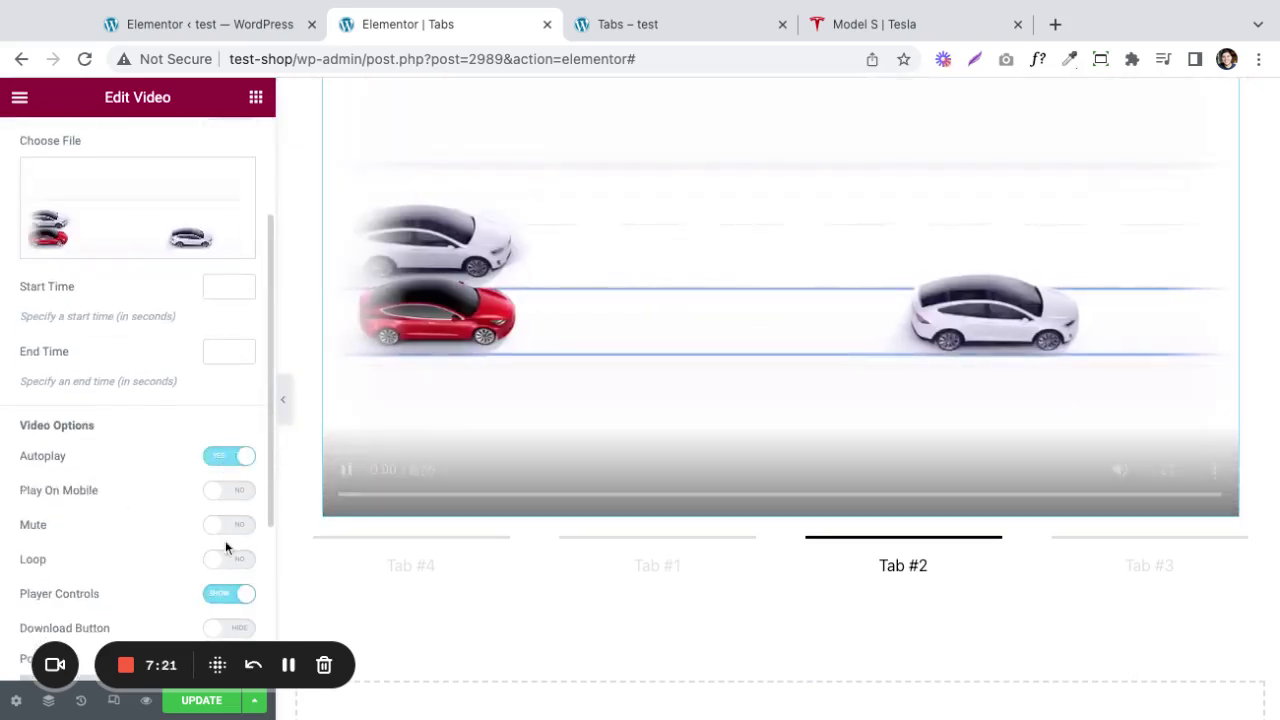
click(229, 558)
click(238, 597)
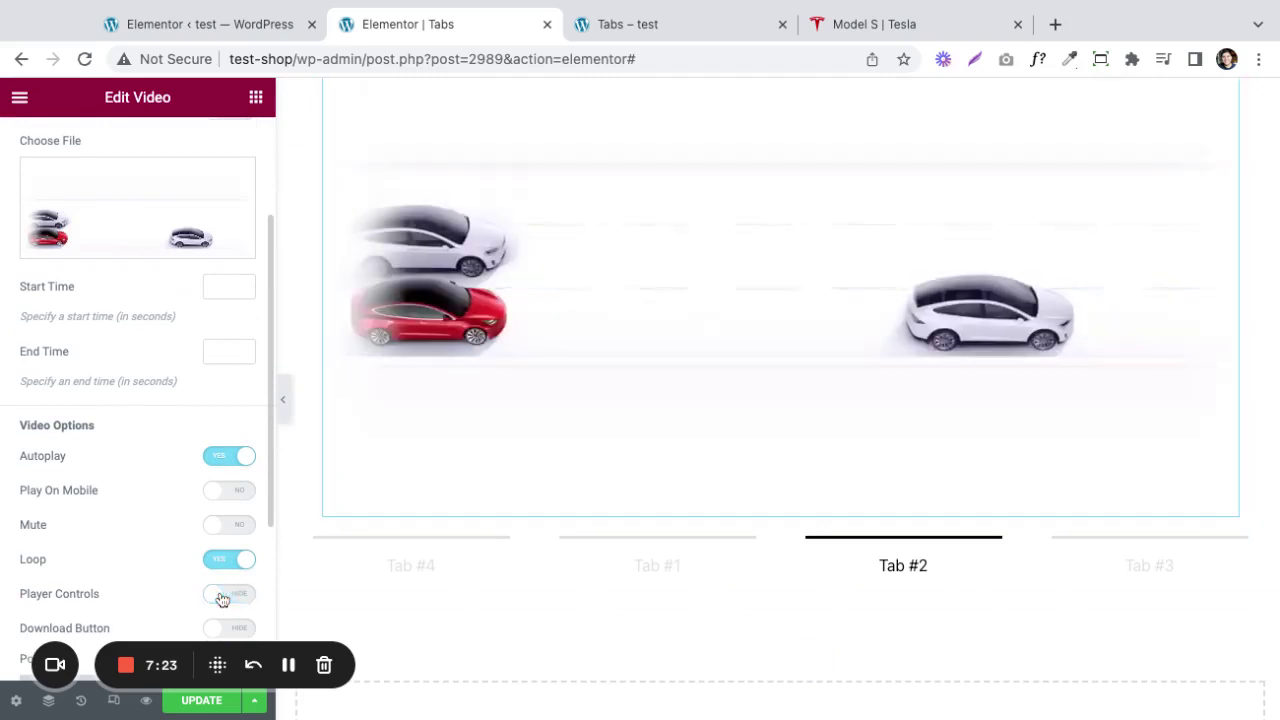
right_click(588, 266)
click(638, 350)
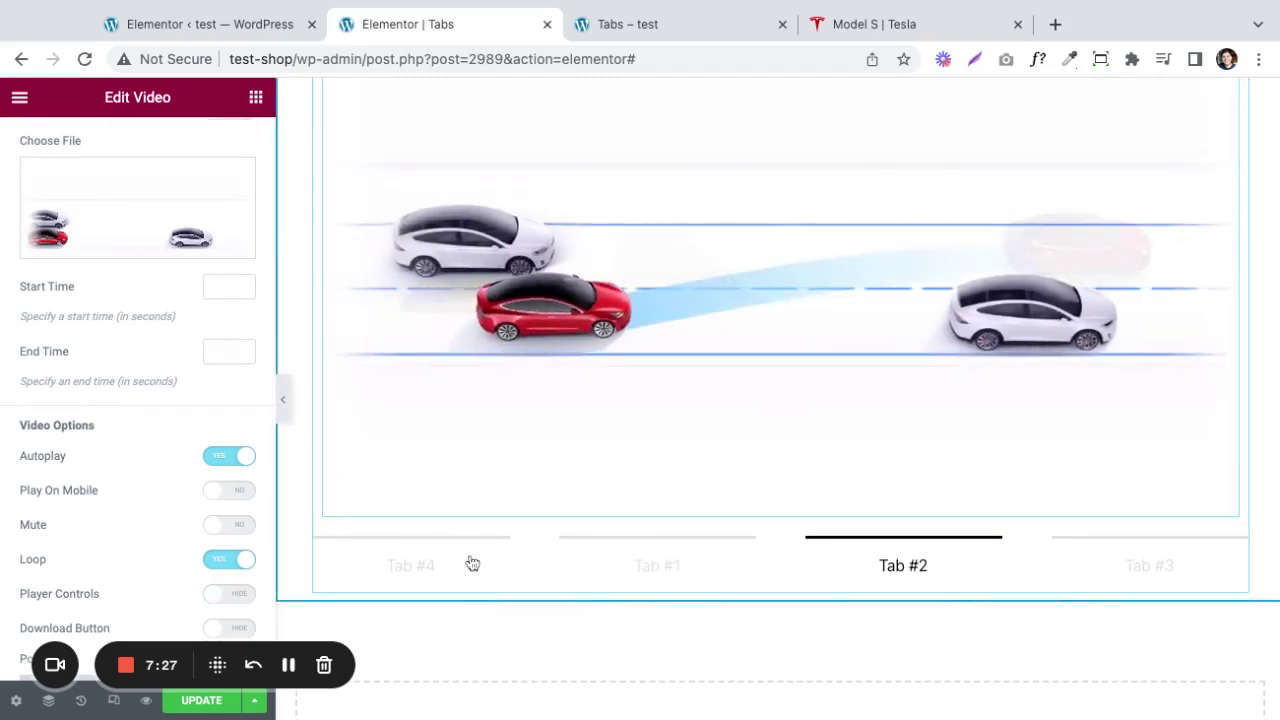
Move Tab #2 ahead of Tab #1 in the Tabs widget and add a Video widget to Tab #1's content area.
click(929, 565)
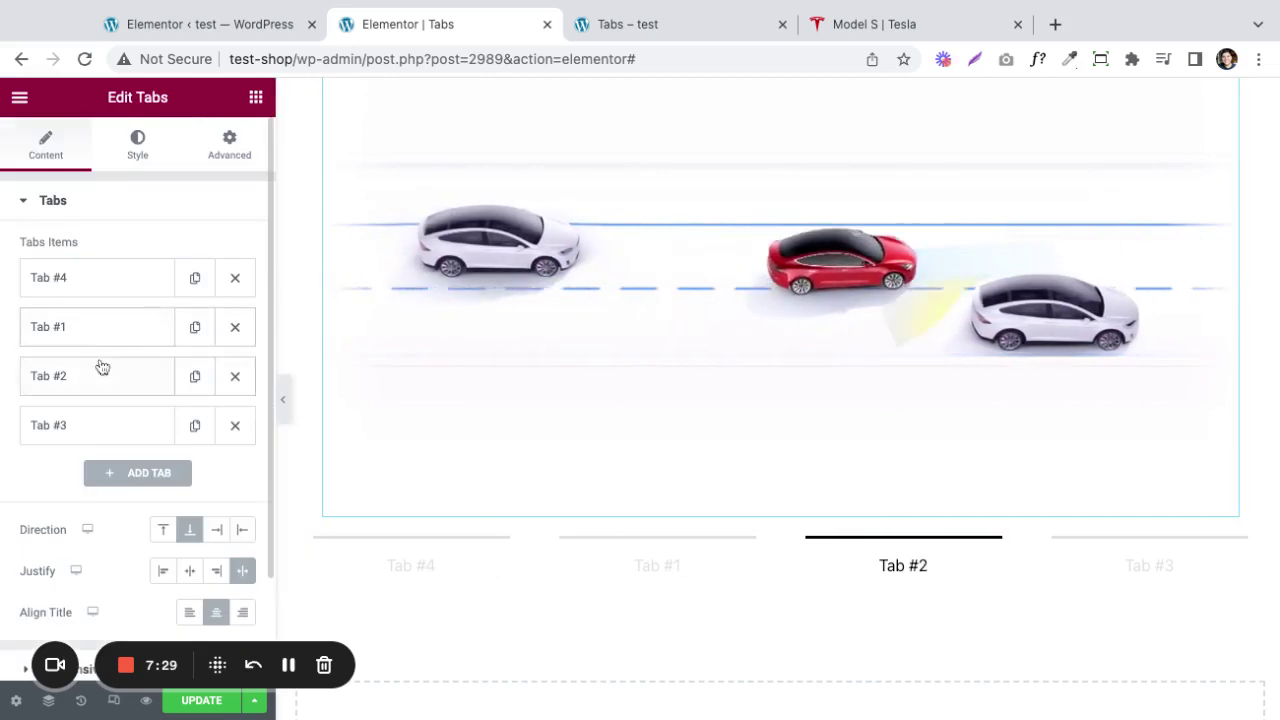
drag(100, 366, 100, 372)
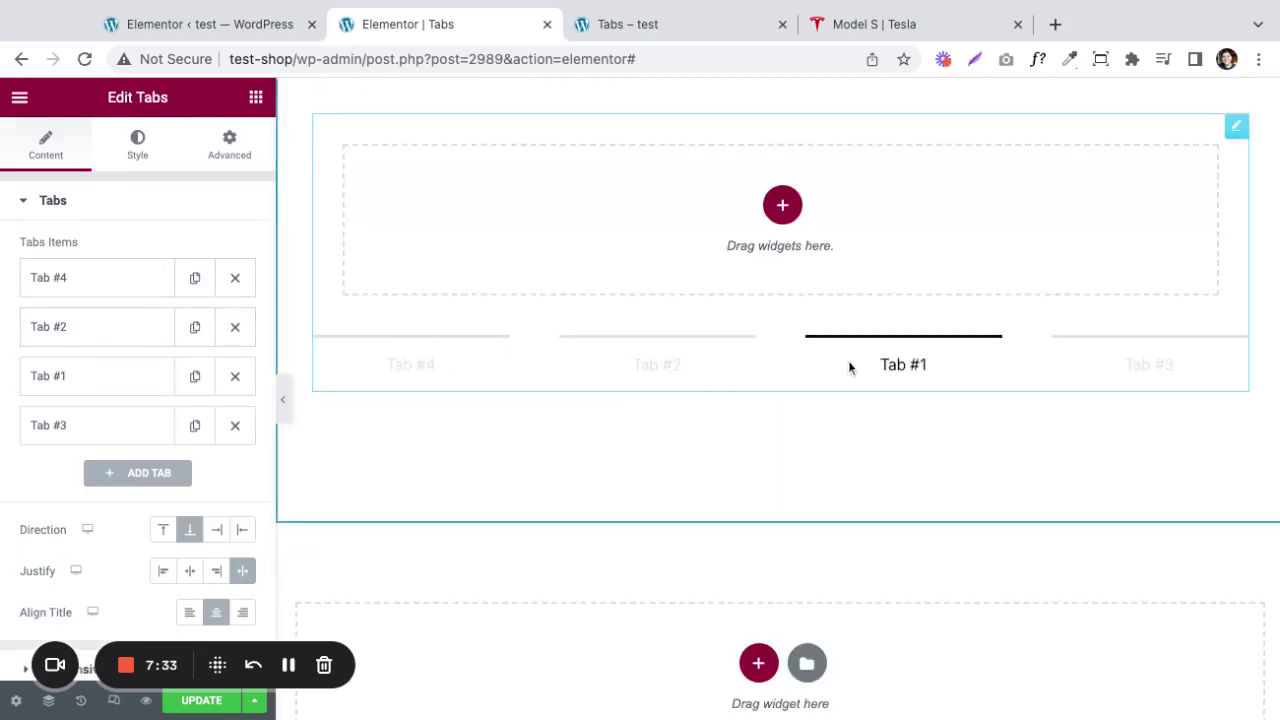
click(49, 375)
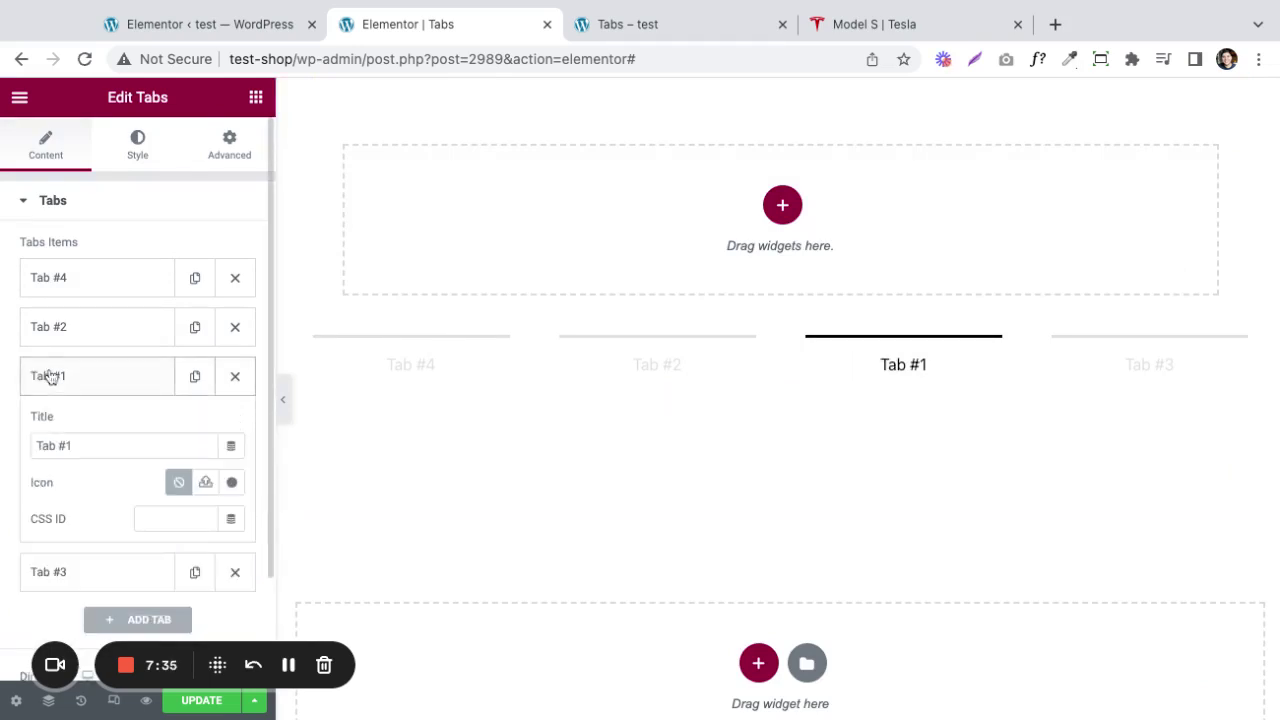
click(256, 97)
drag(176, 563, 411, 256)
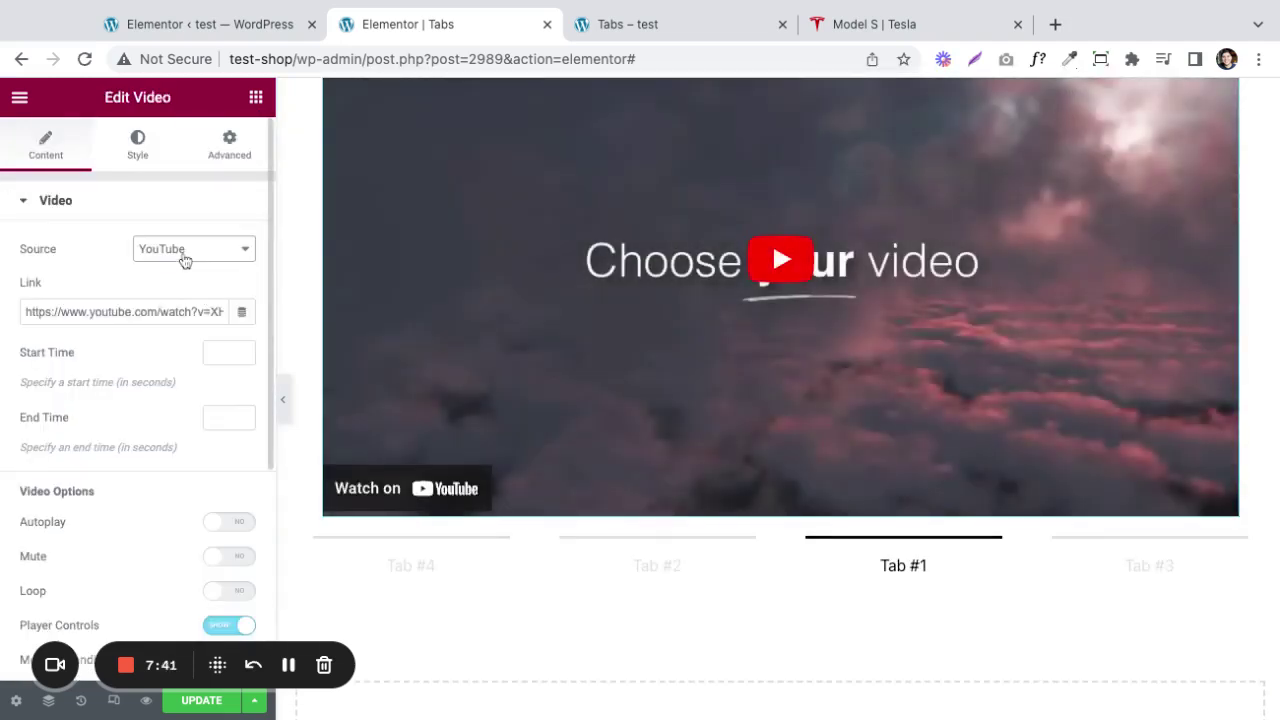
Set the Tab #1 video's source to Self Hosted and insert 3.mp4 from the Media Library.
click(185, 260)
click(185, 315)
click(96, 387)
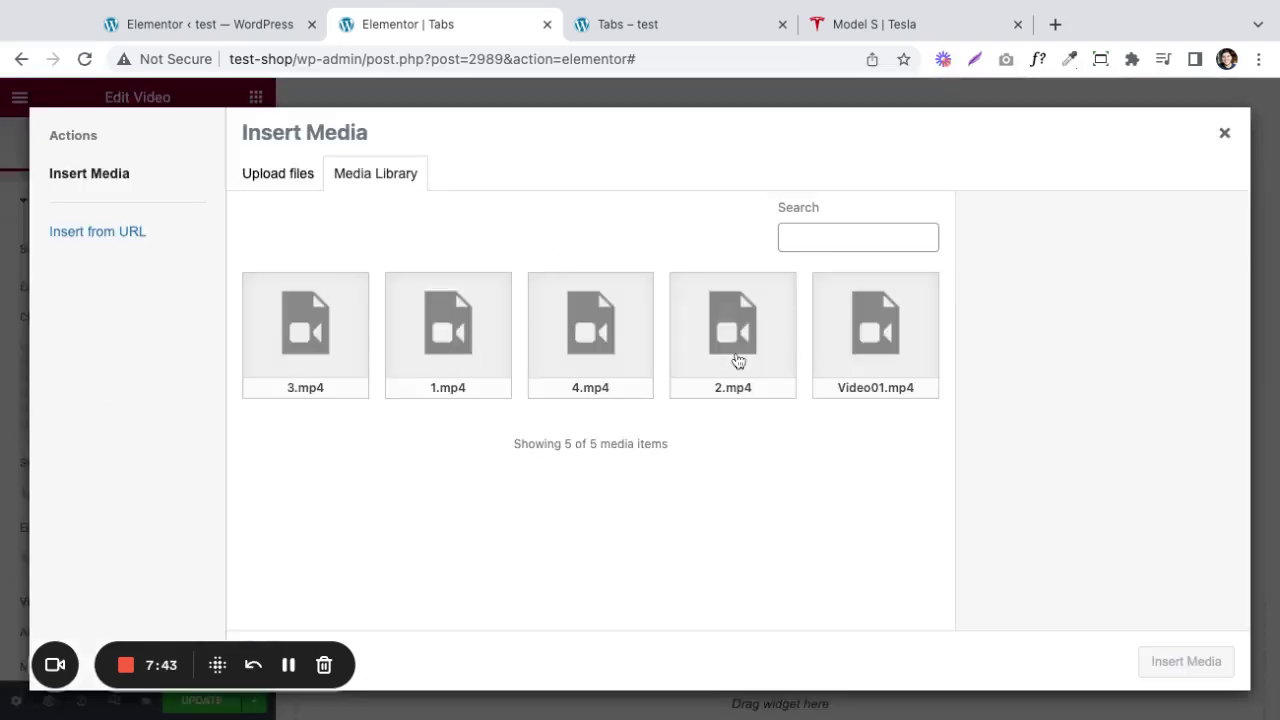
click(366, 373)
click(1186, 661)
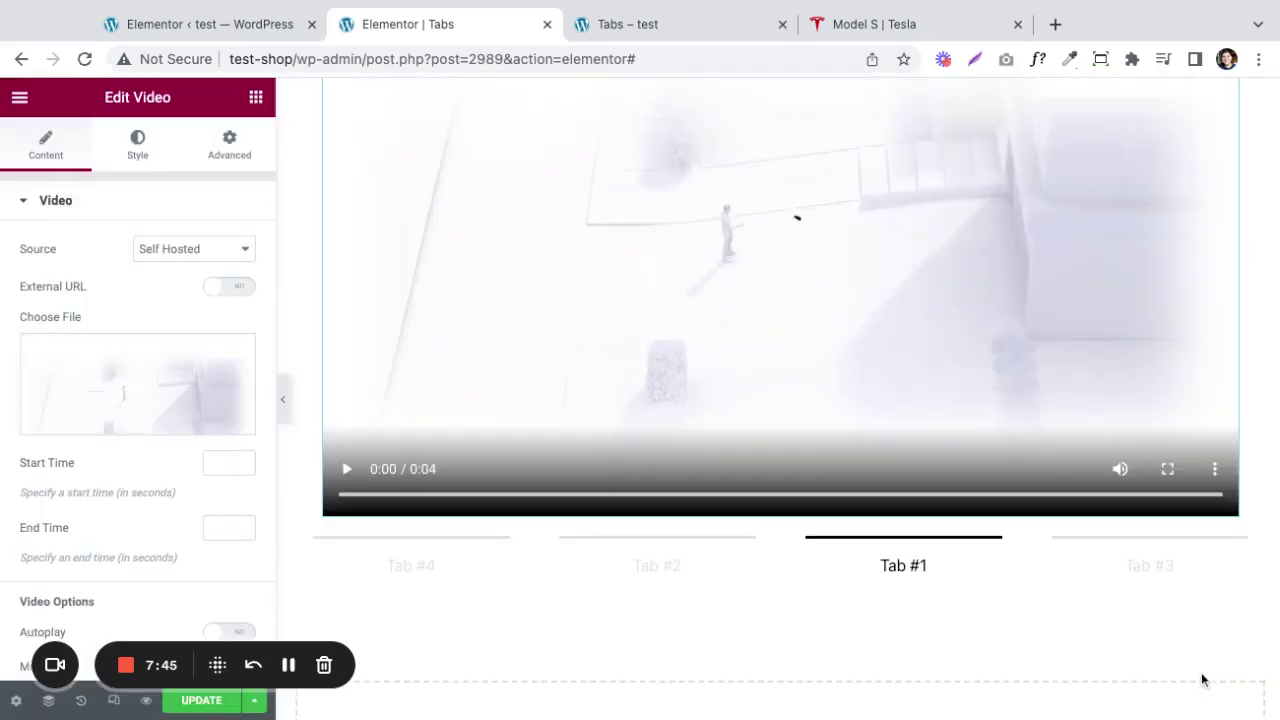
Try to paste the copied Tab #2 video's style onto the Tab #1 video.
scroll(193, 551, down, 2)
right_click(597, 343)
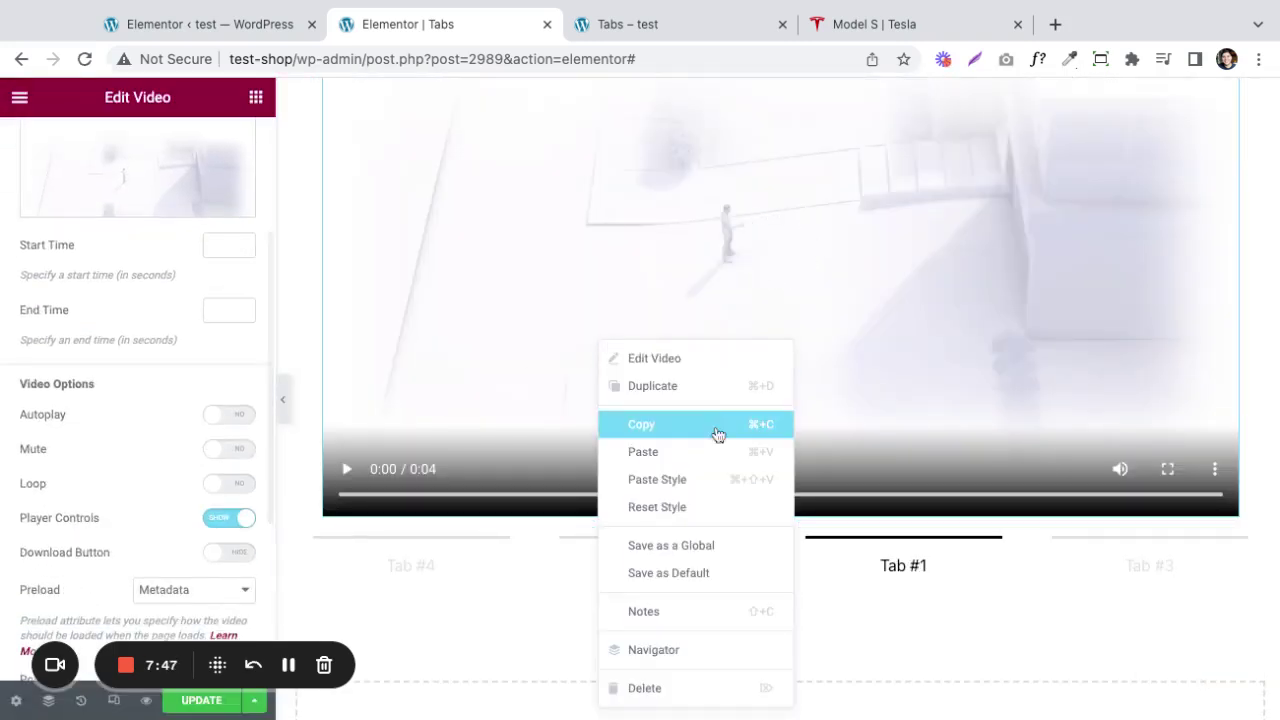
click(688, 481)
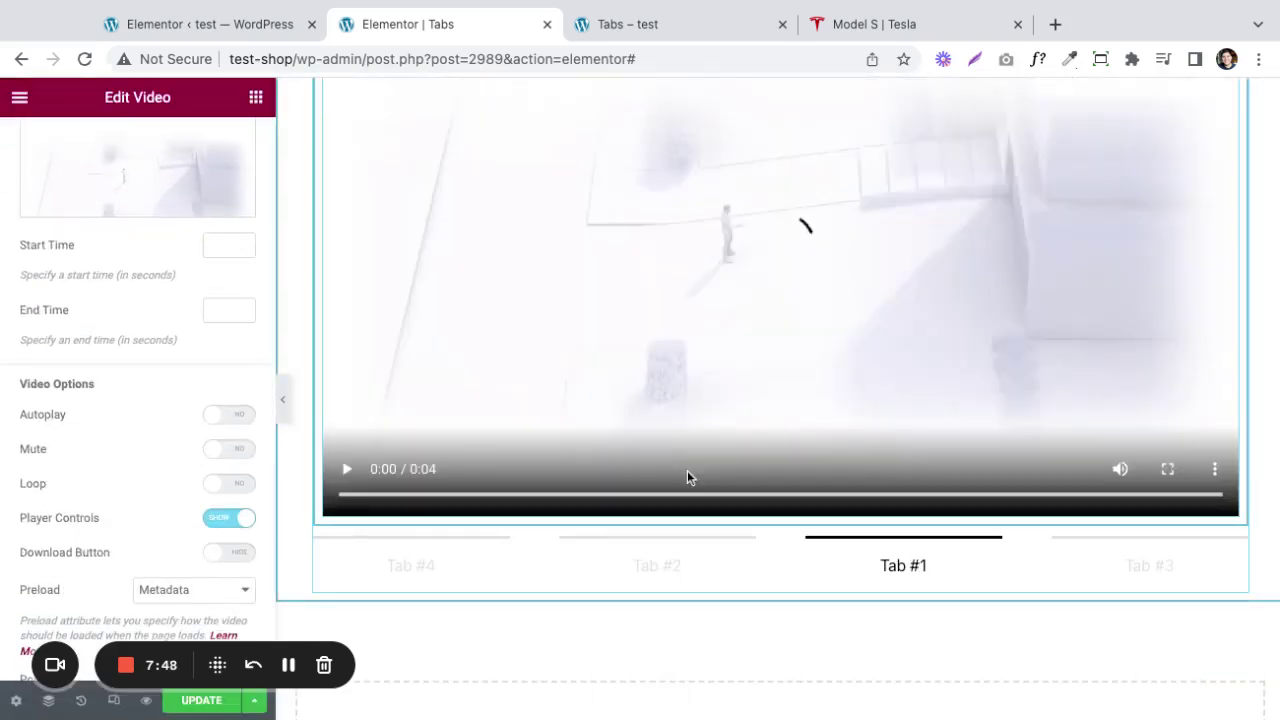
Enable Loop and Autoplay for the Tab #1 video and hide its player controls.
click(227, 486)
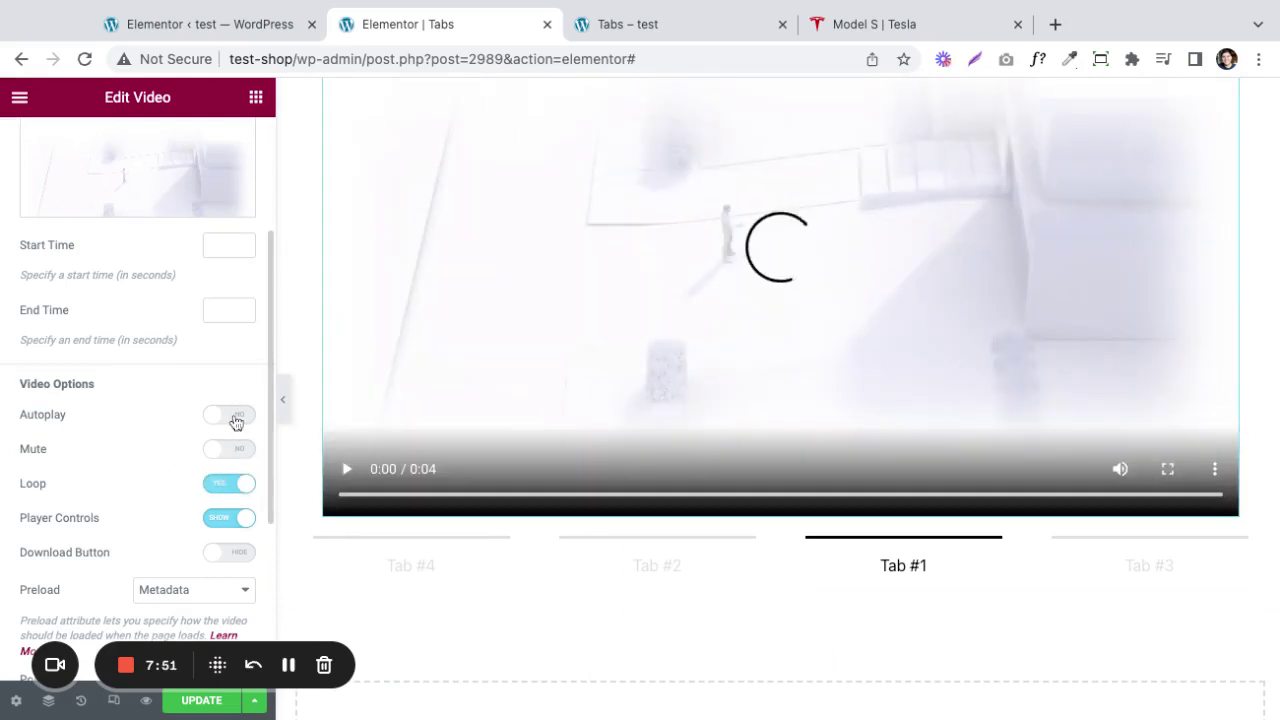
click(236, 421)
click(216, 550)
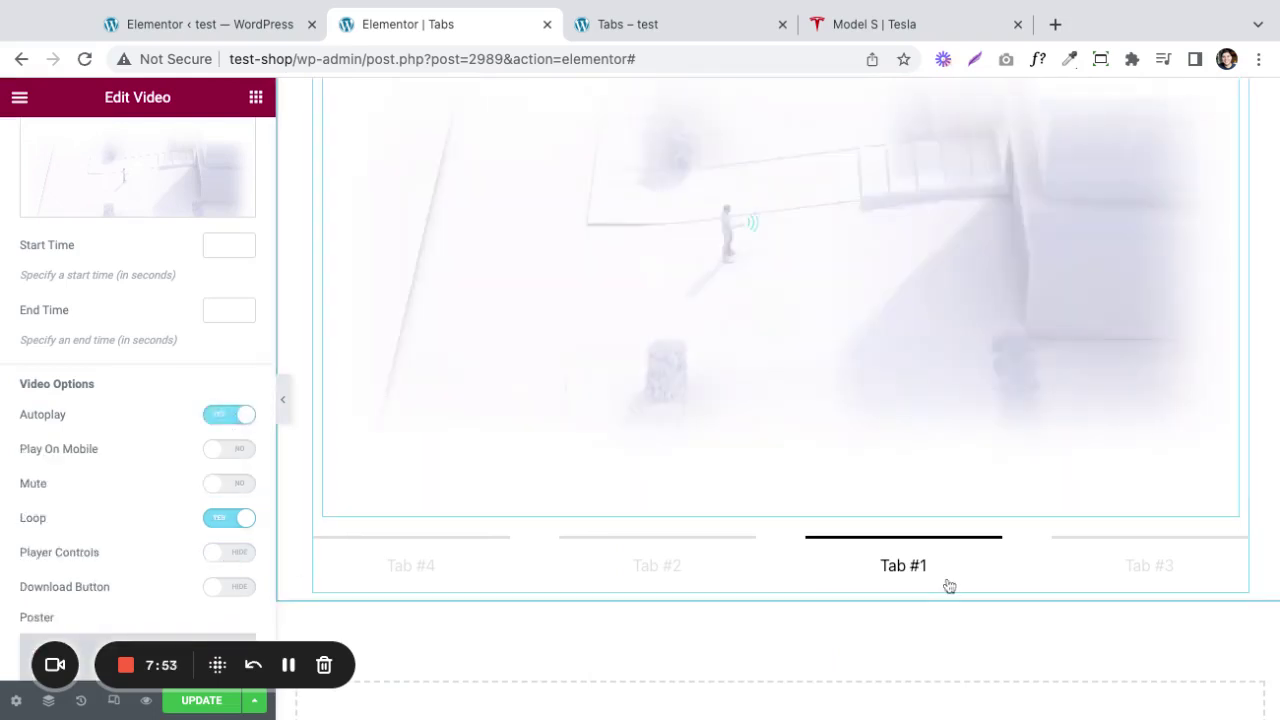
Open the Tab #3 item of the Tabs widget to show its empty content area.
scroll(77, 546, up, 4)
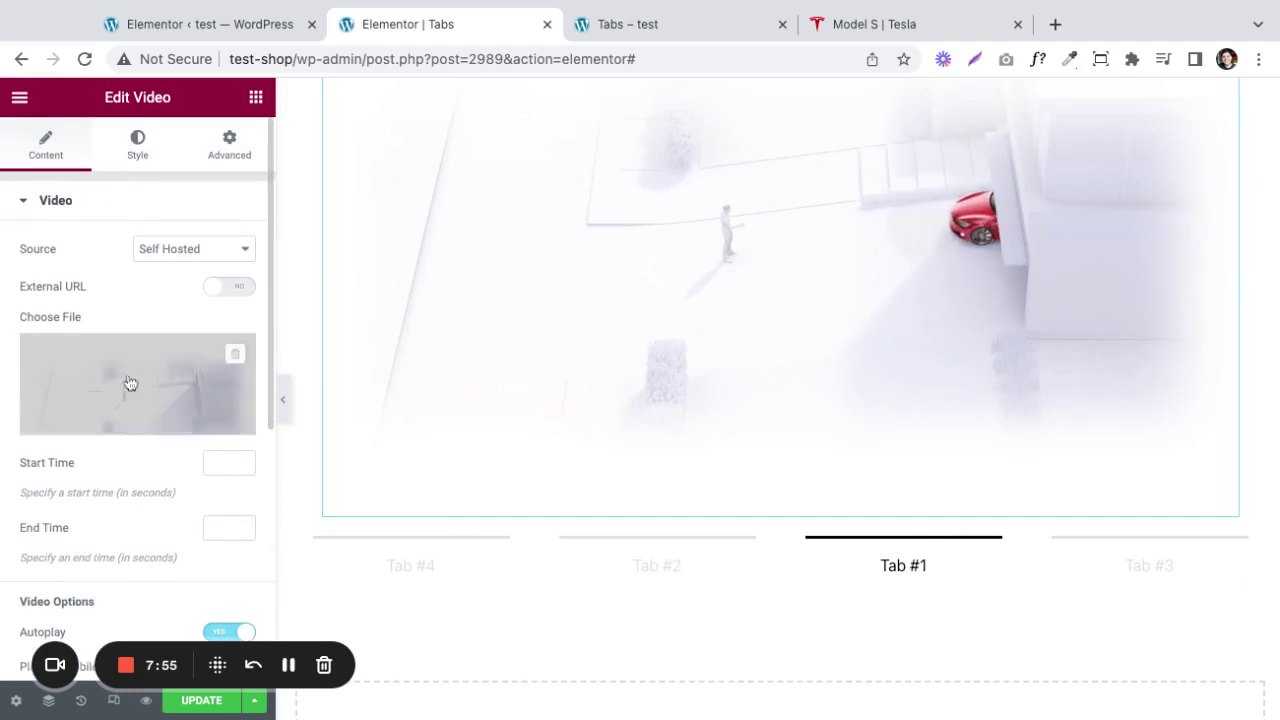
click(1079, 566)
click(80, 432)
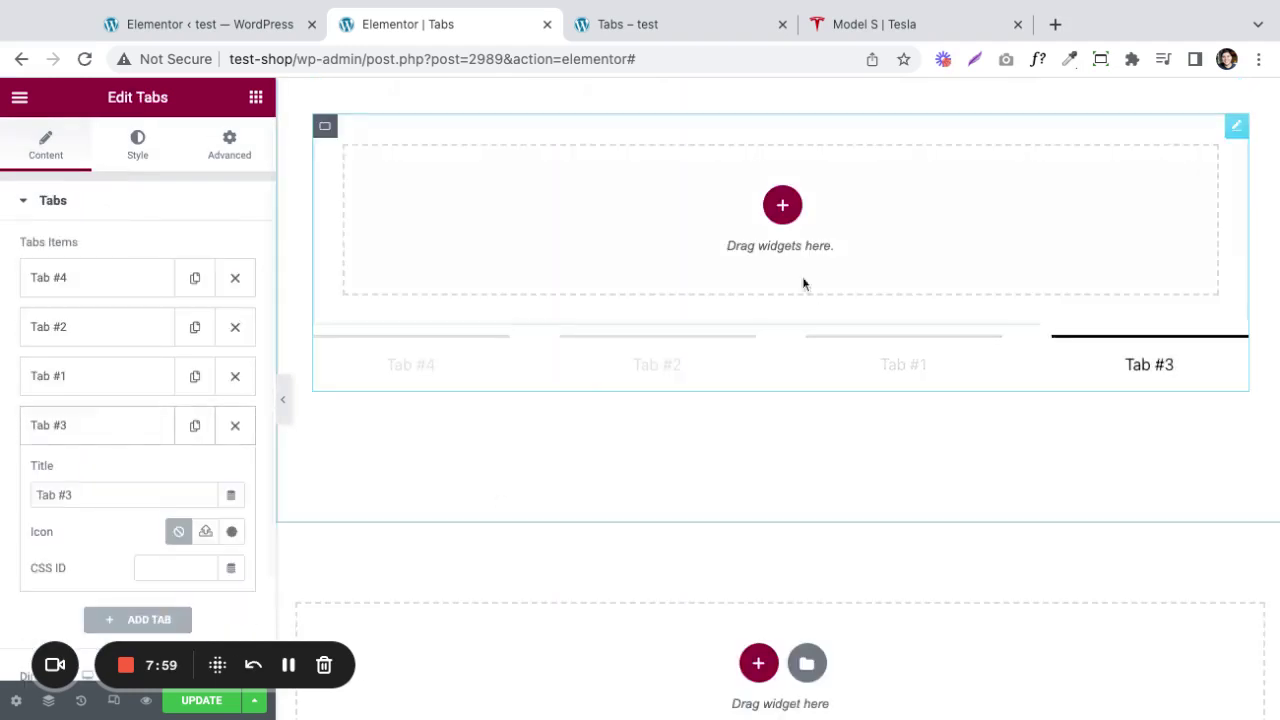
click(781, 205)
click(258, 100)
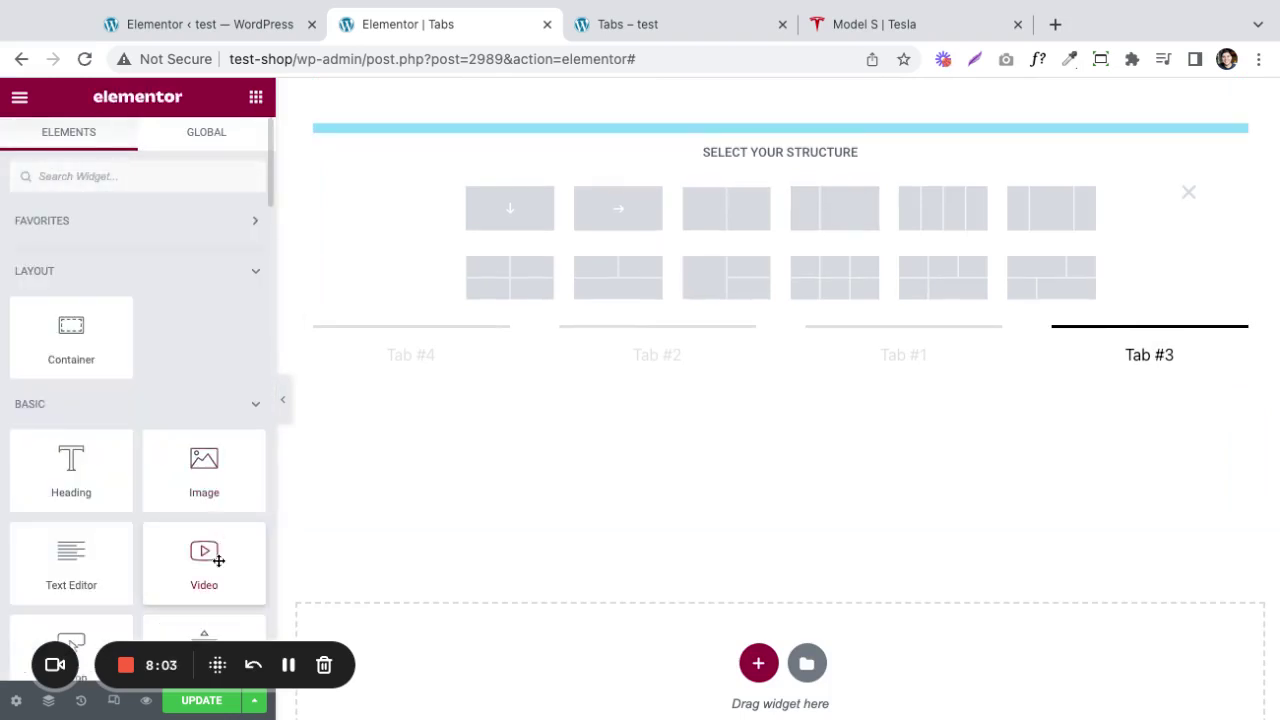
click(1187, 189)
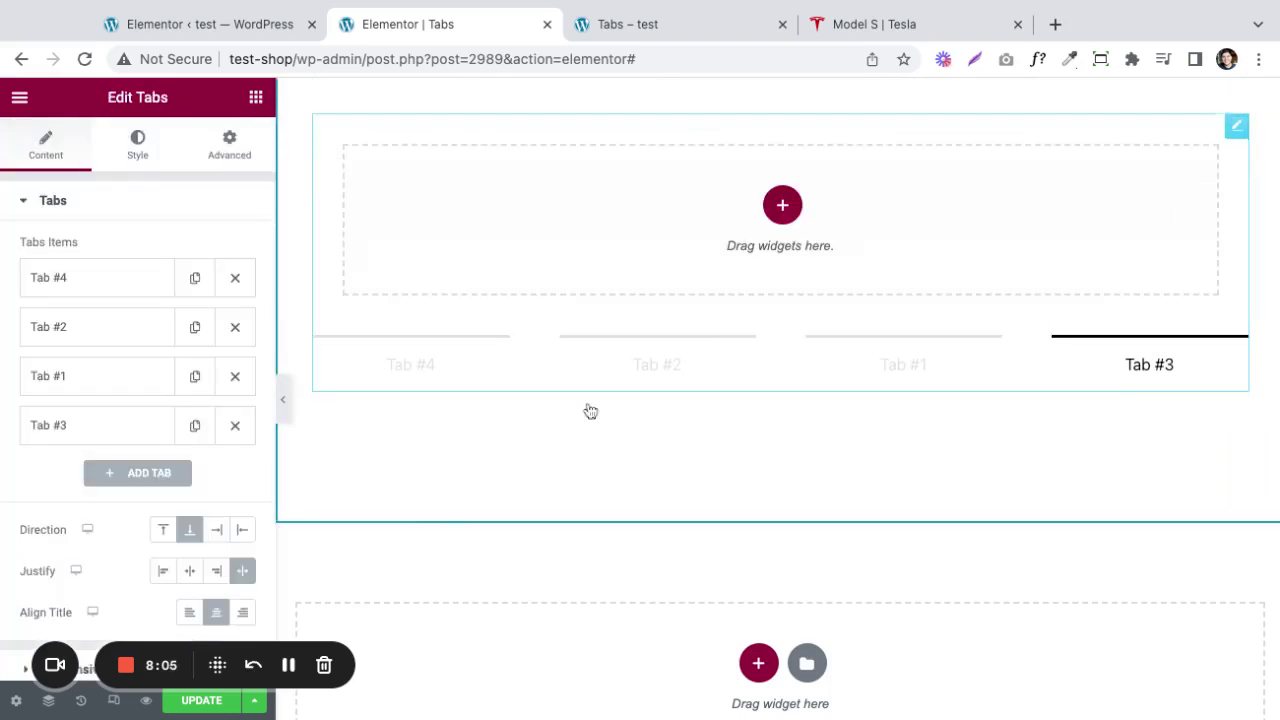
Add a Video widget to Tab #3's content area and set its source to Self Hosted.
click(262, 96)
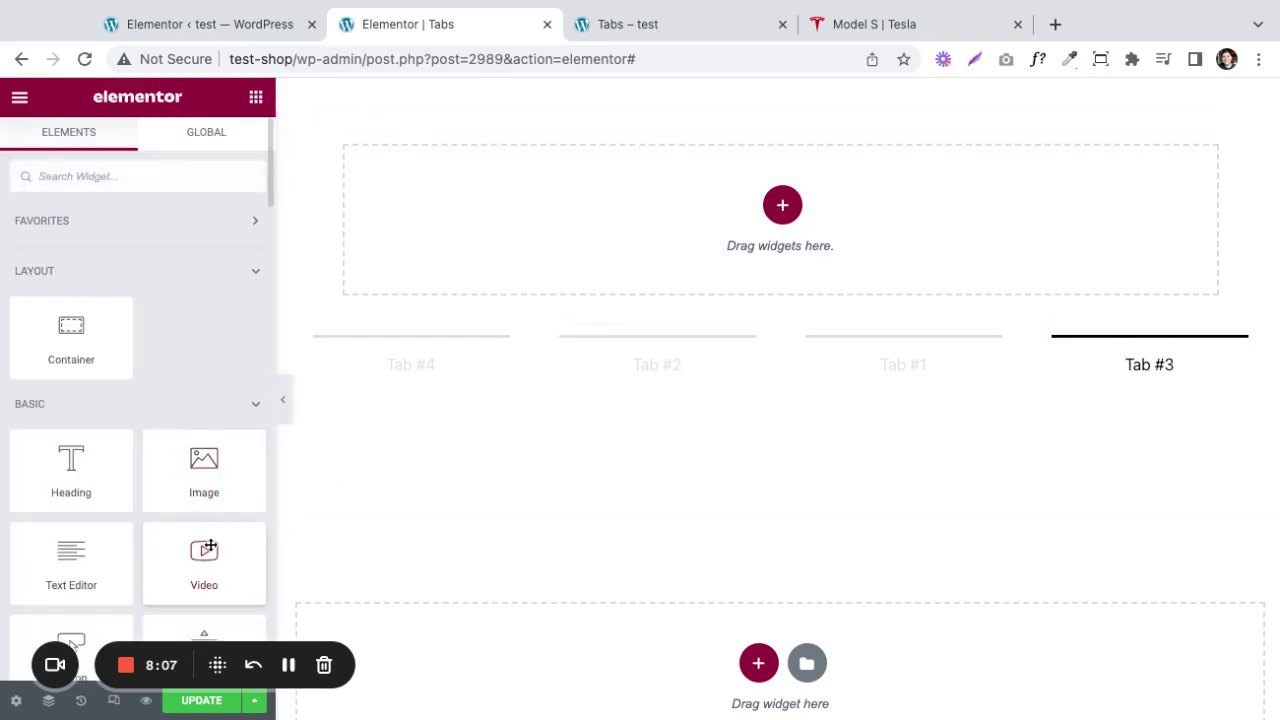
drag(210, 545, 695, 214)
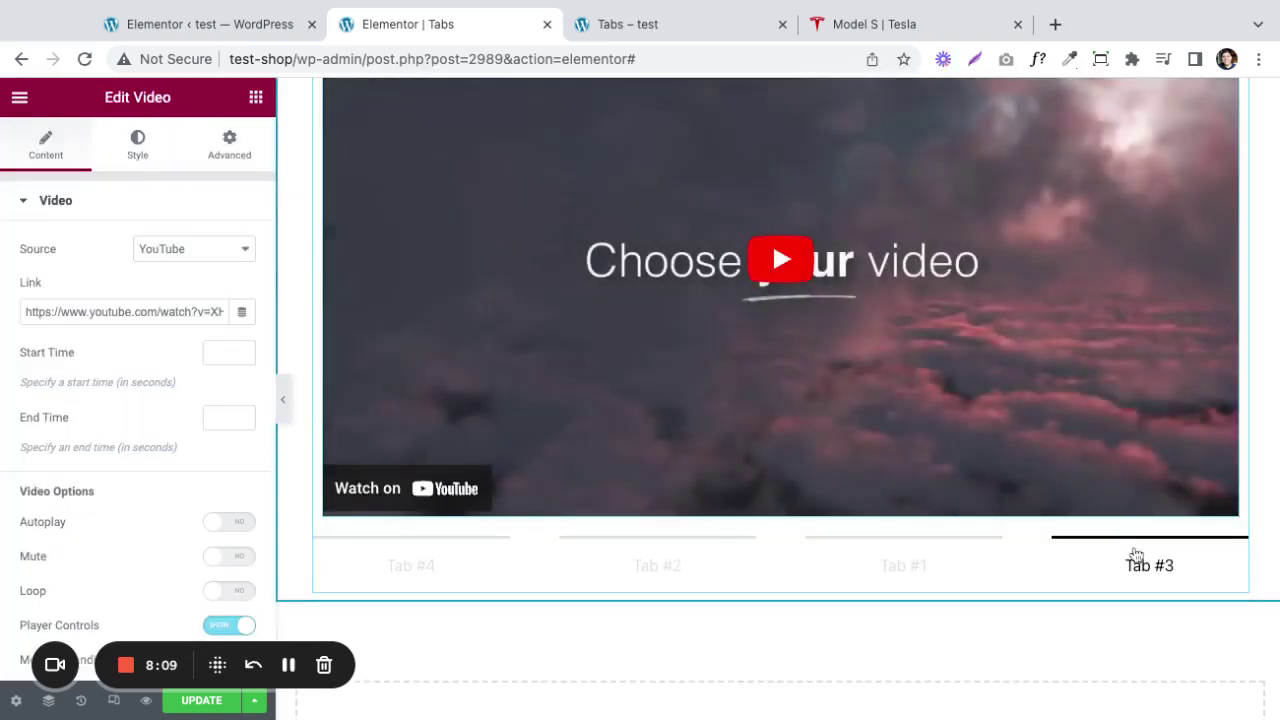
click(183, 249)
click(160, 310)
Insert 4.mp4 from the Media Library as the Tab #3 video.
click(140, 352)
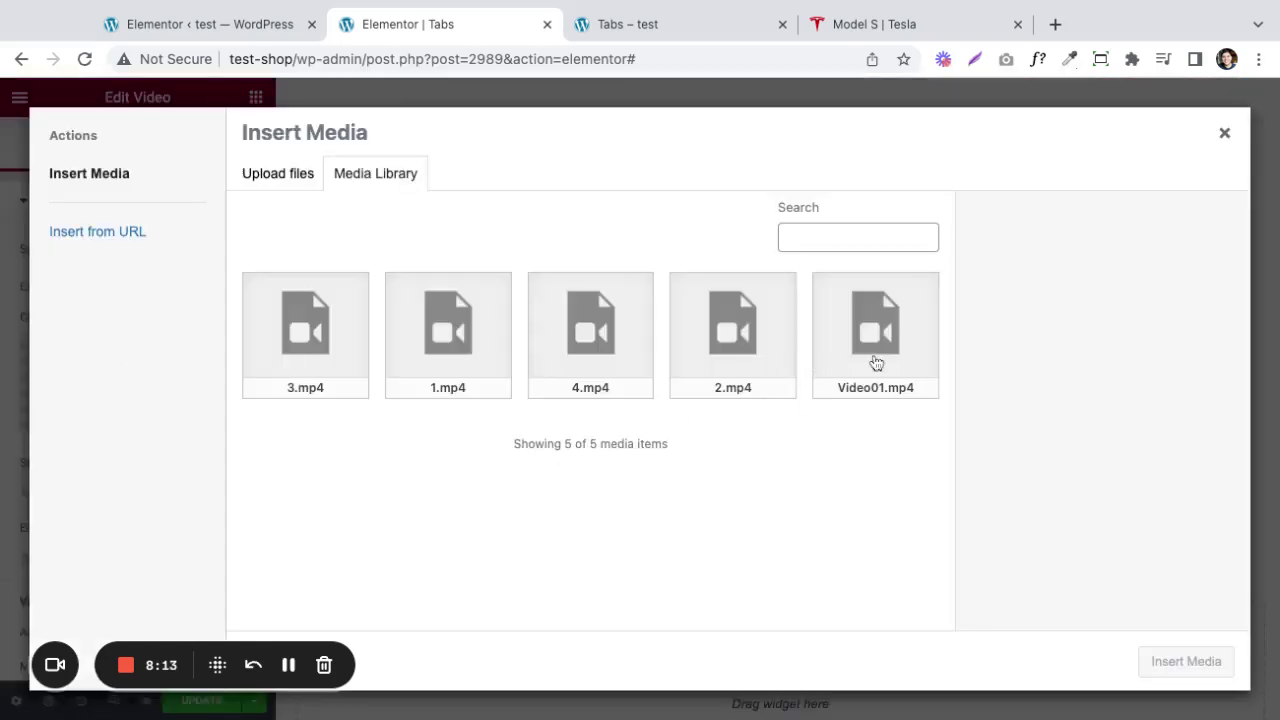
click(876, 362)
click(590, 330)
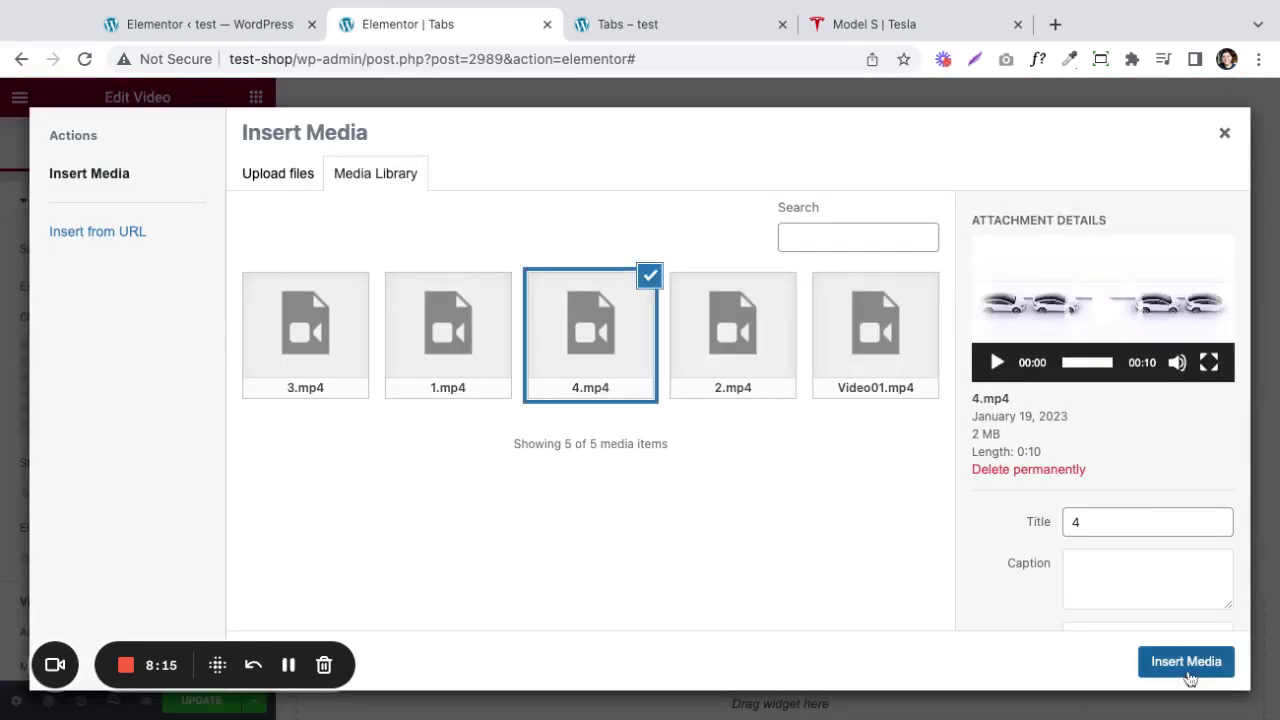
click(1186, 664)
Enable Autoplay and Loop for the Tab #3 video, hide its player controls, and update the page.
scroll(134, 574, down, 3)
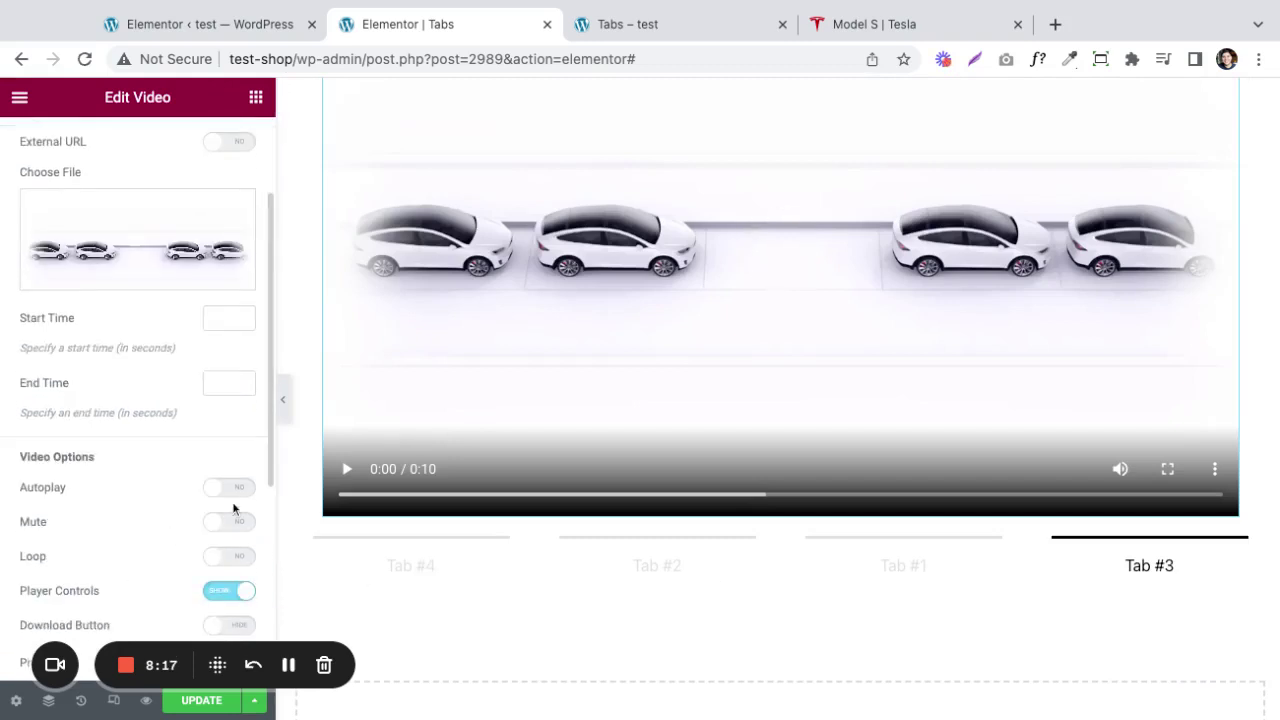
click(220, 488)
click(236, 591)
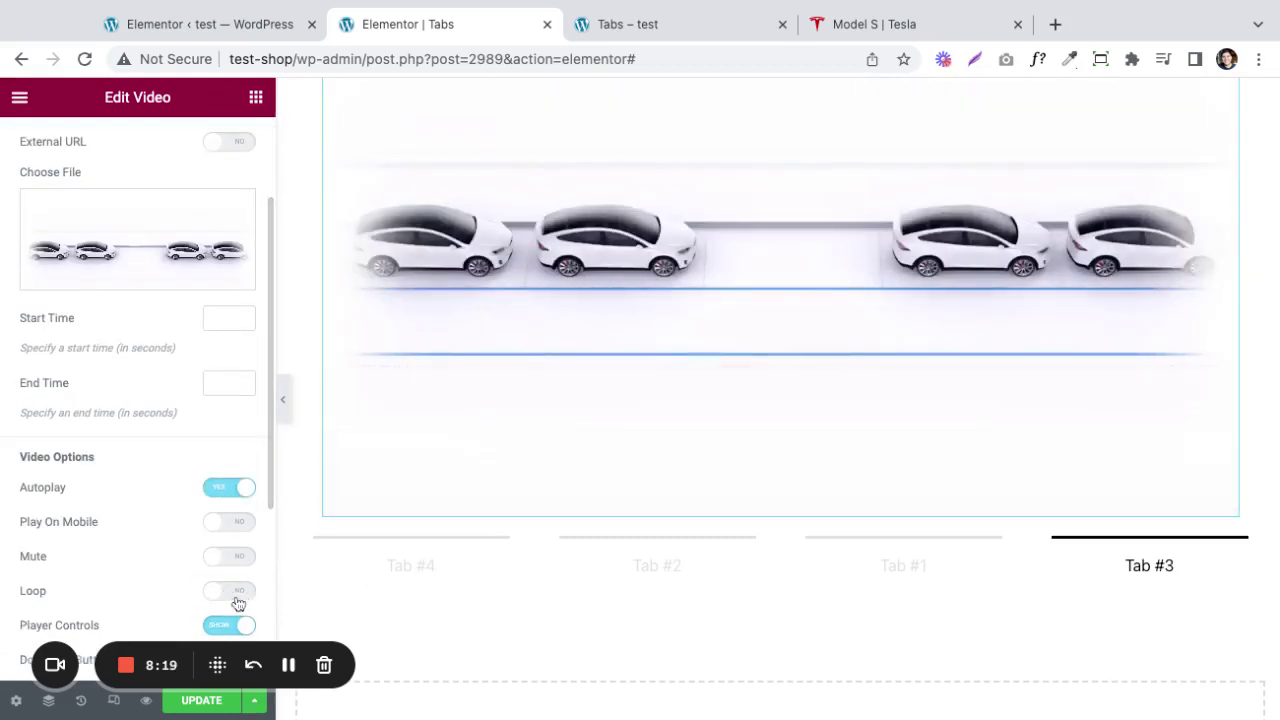
click(236, 624)
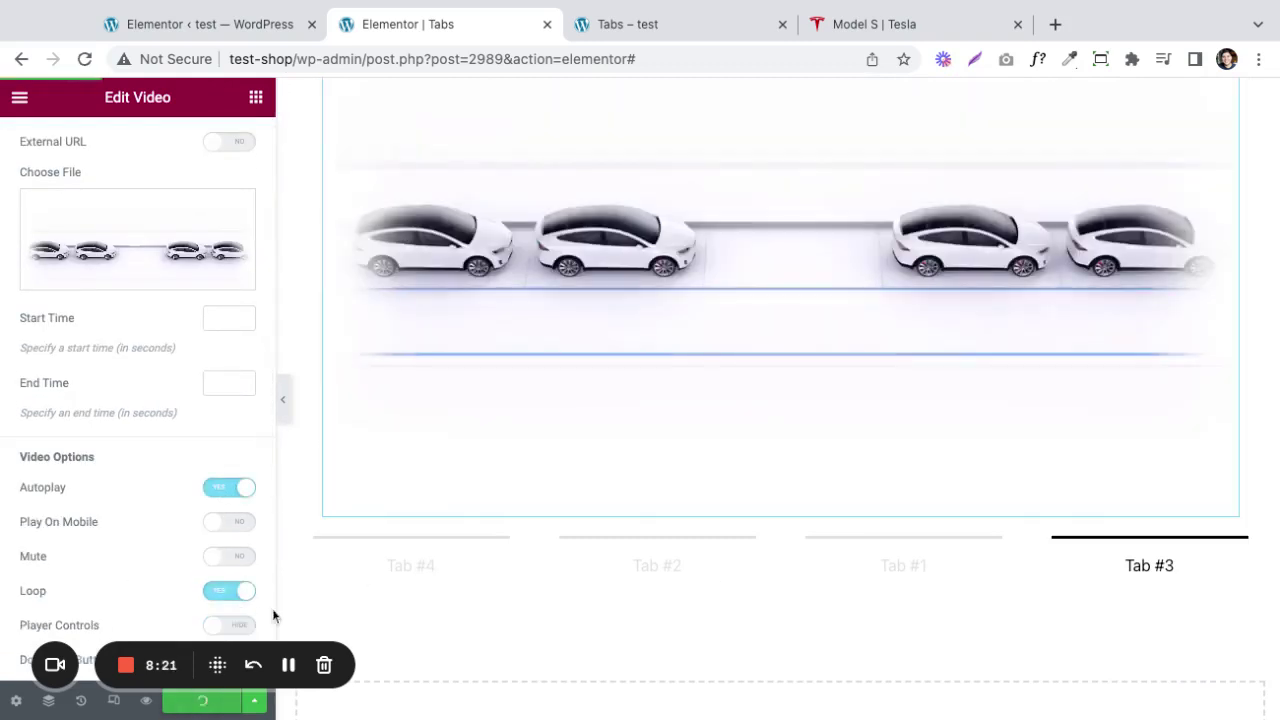
Preview the section without the editor panel, switching through all four tabs to check each video's playback.
click(283, 400)
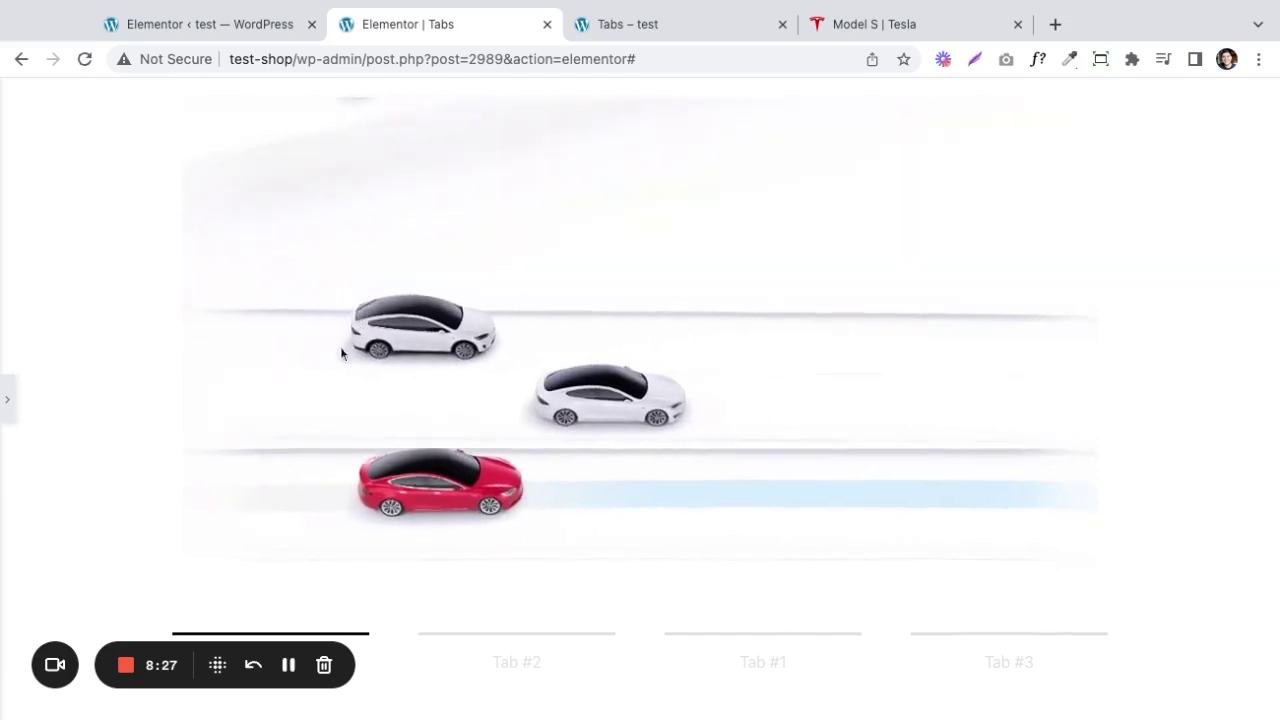
click(522, 652)
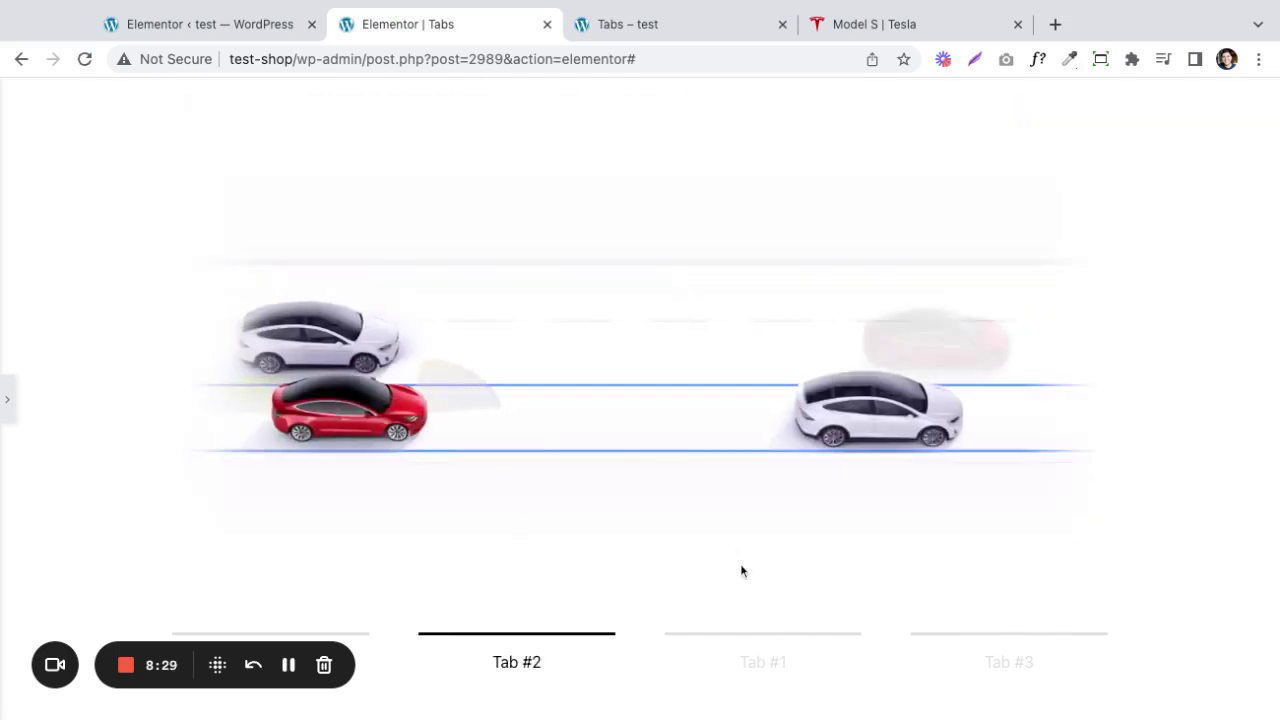
click(758, 656)
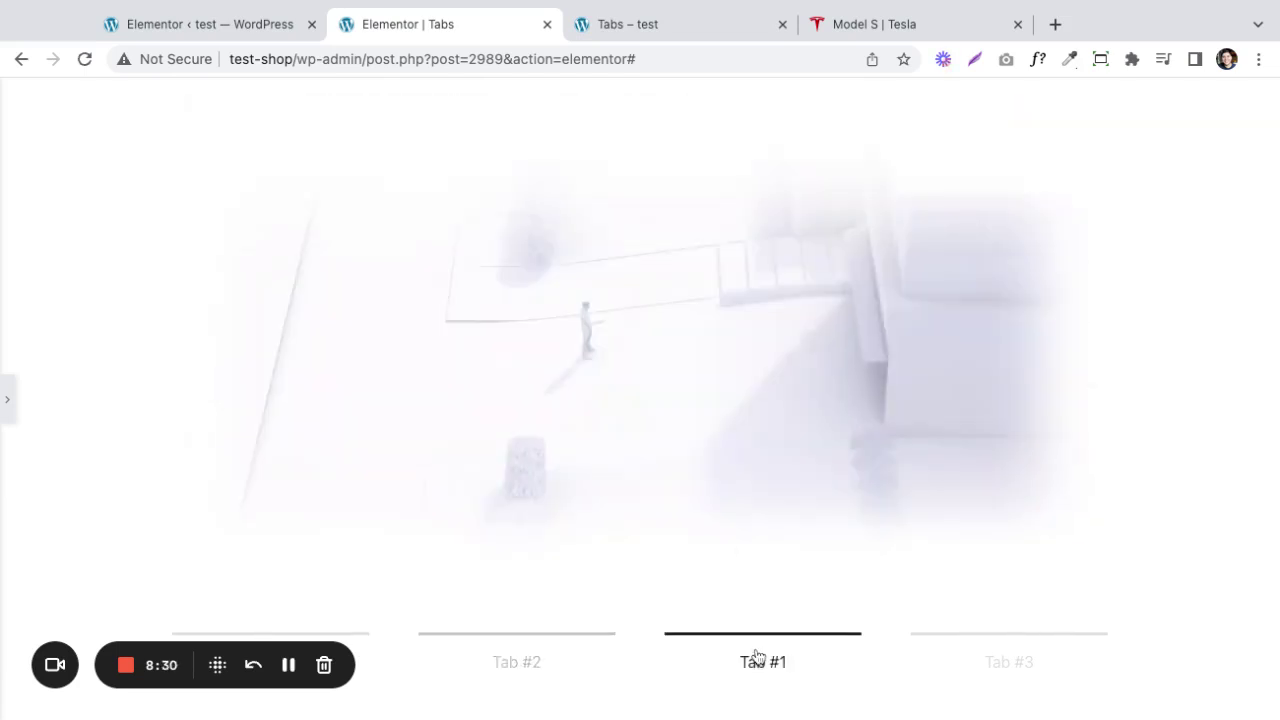
click(1008, 656)
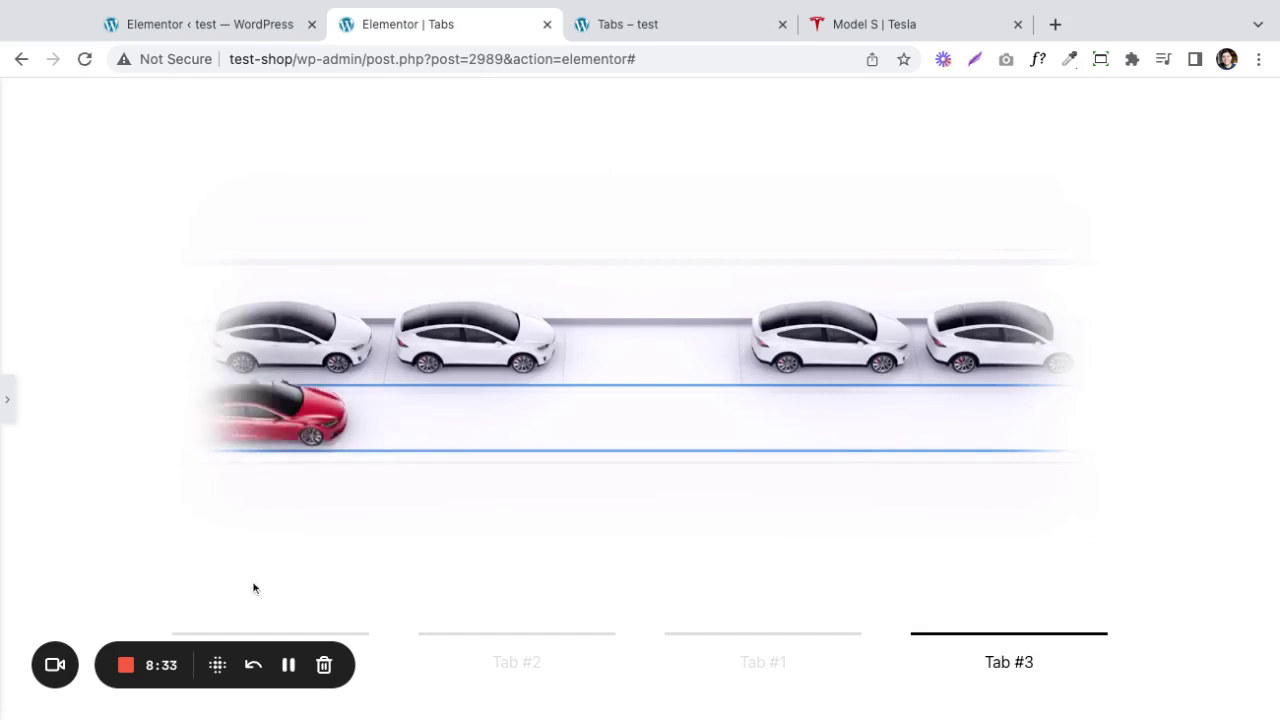
click(365, 649)
click(490, 655)
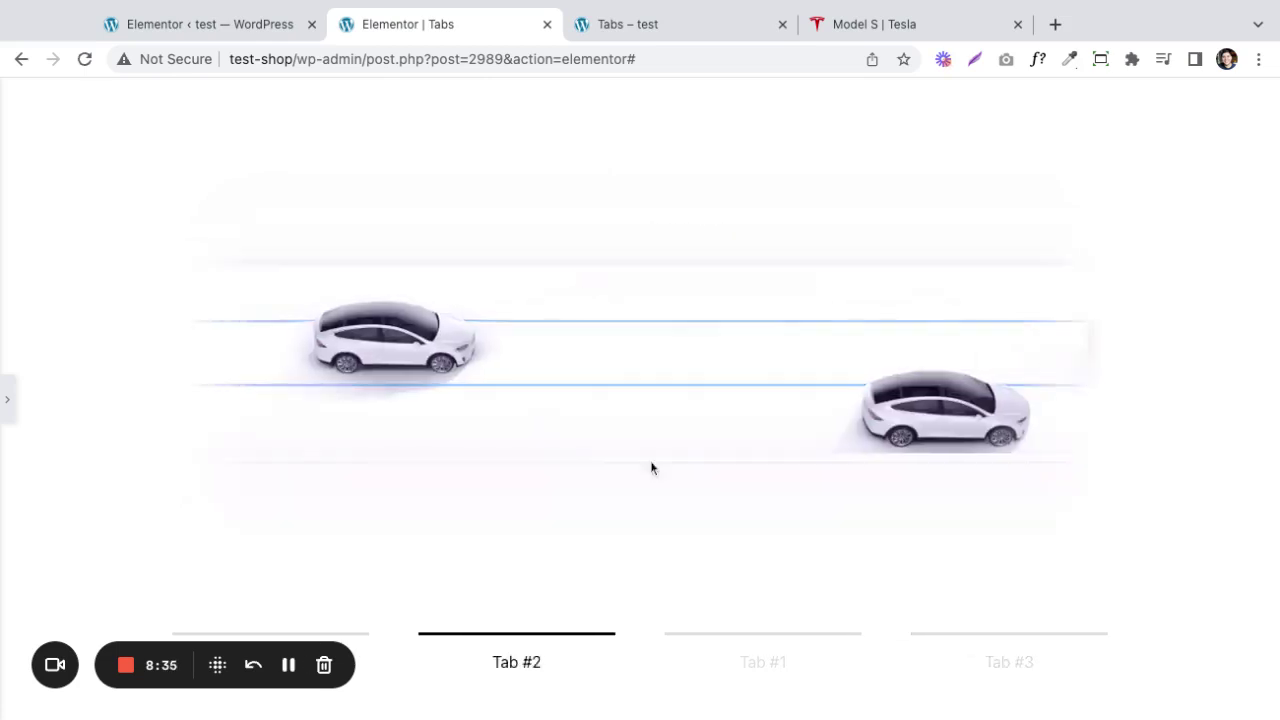
click(742, 657)
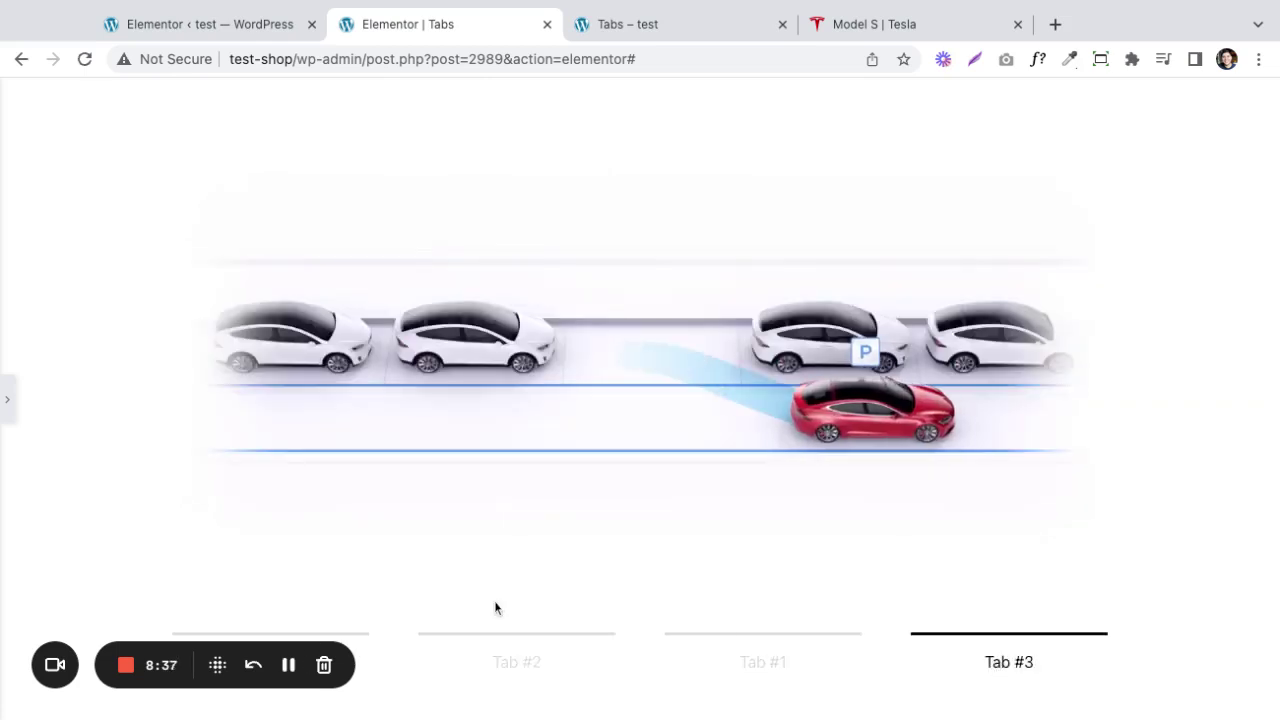
click(351, 640)
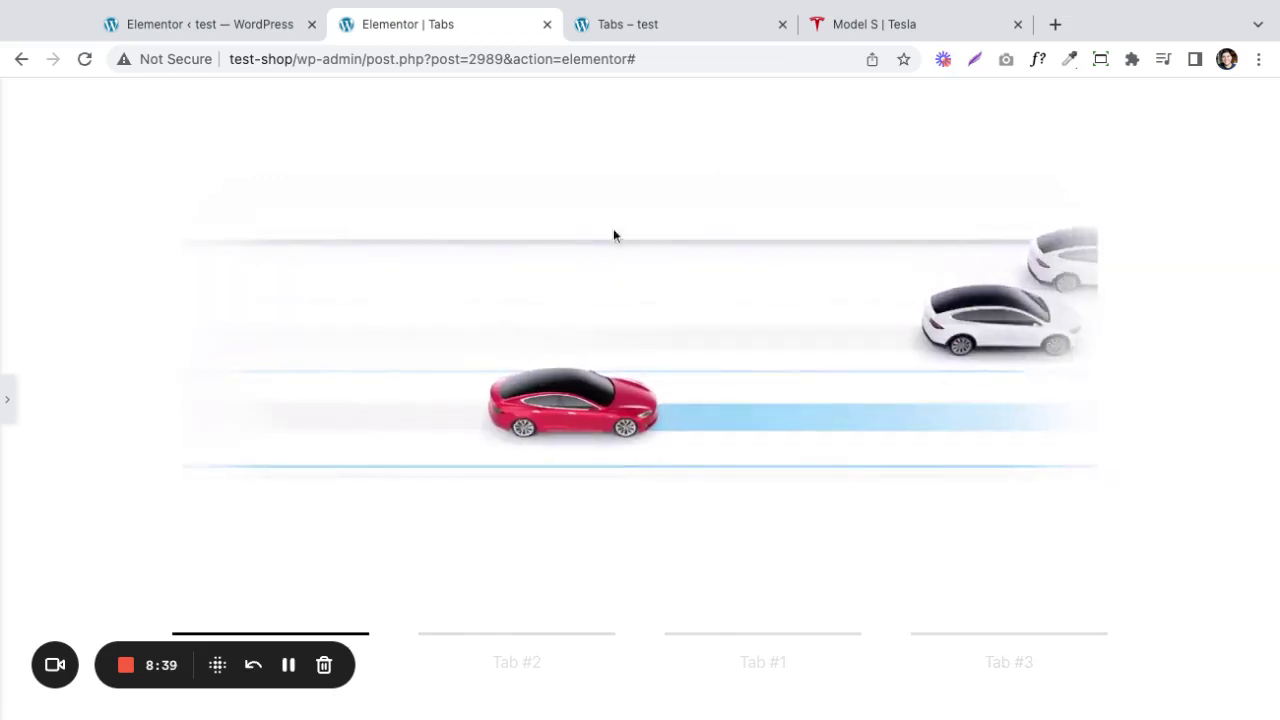
Switch to the Tesla Model S page and examine its Navigate on Autopilot and Auto Lane Change tabs.
click(918, 28)
click(266, 529)
click(486, 490)
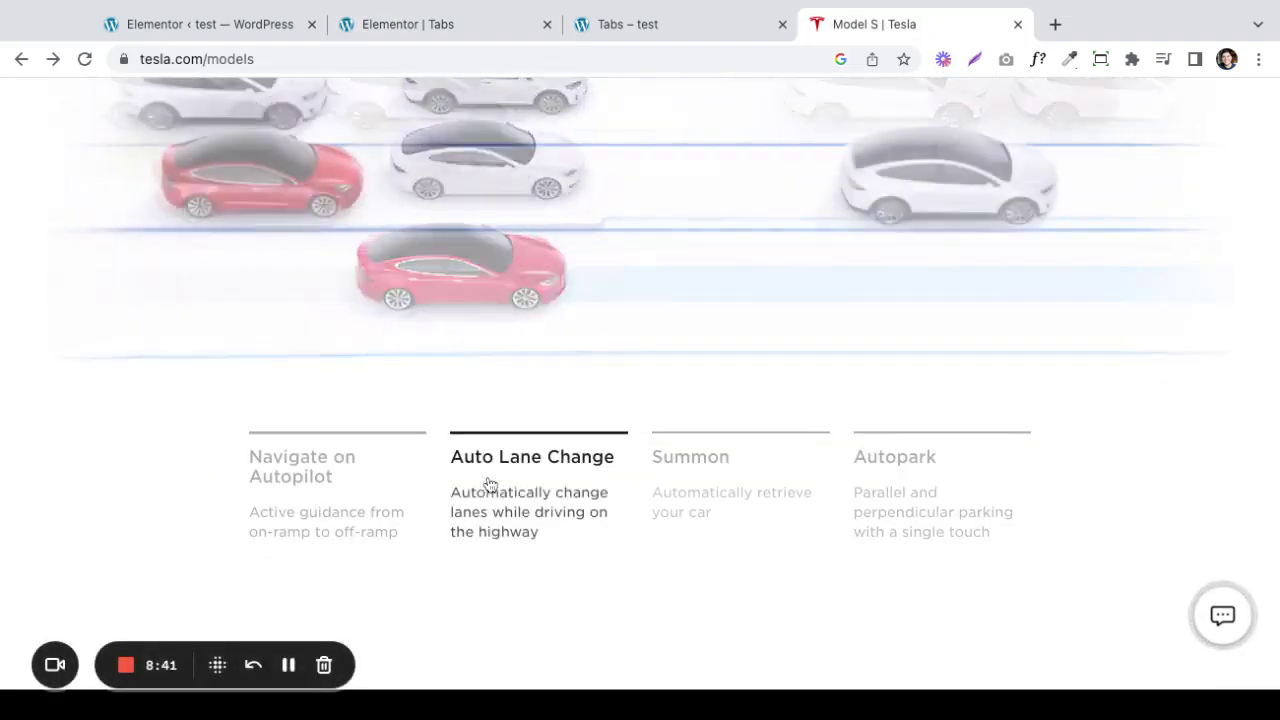
Examine Tesla's Summon and Autopark tabs, then return to the Elementor editor, show its panel and view Tab #3.
click(766, 507)
click(897, 522)
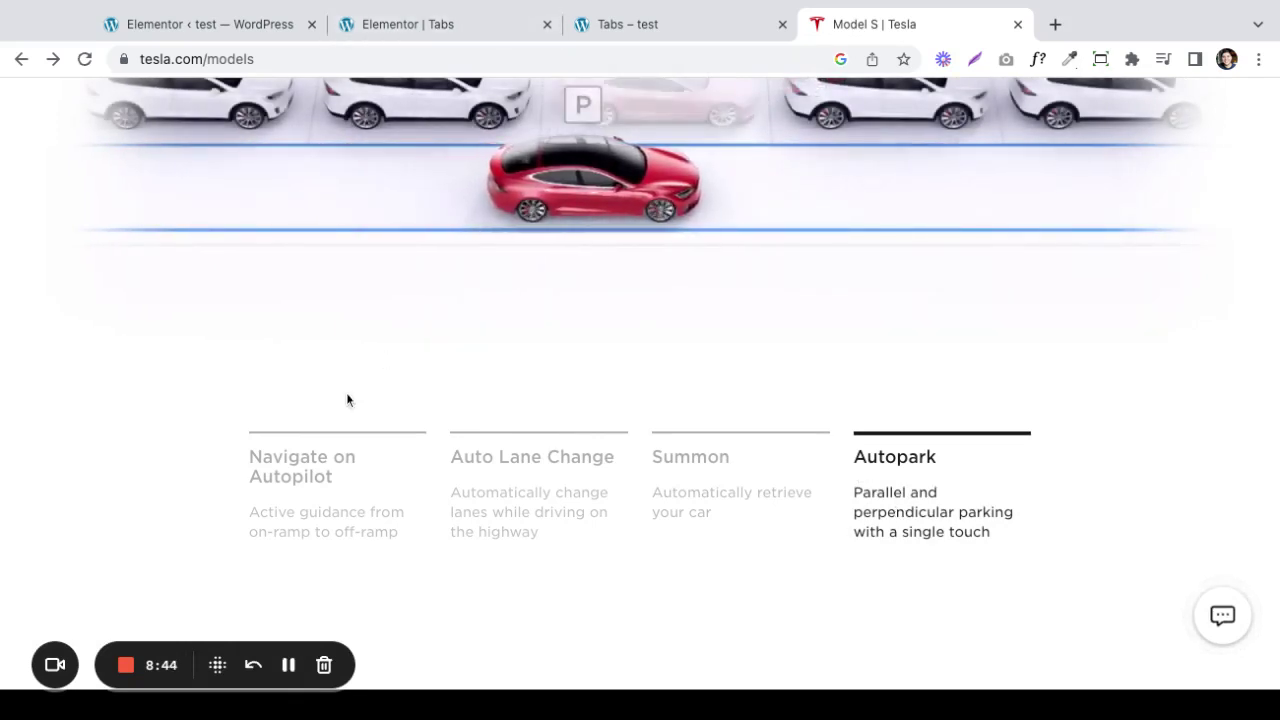
click(411, 26)
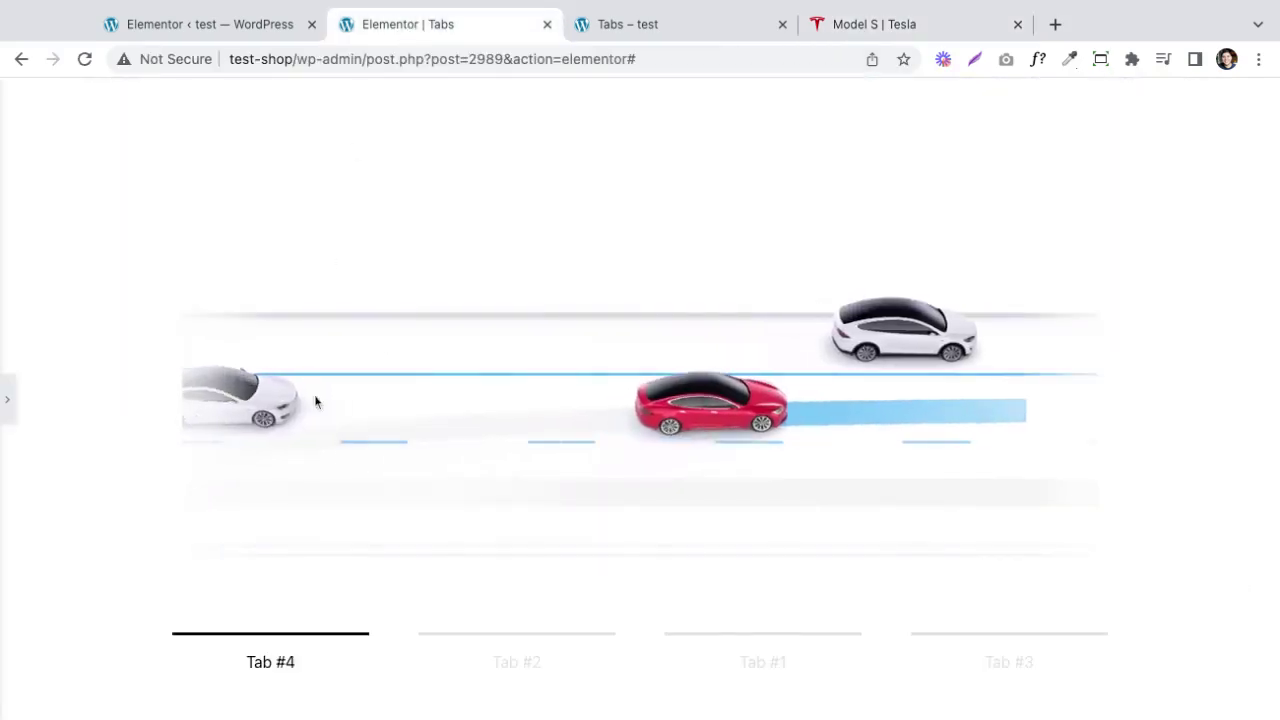
click(10, 405)
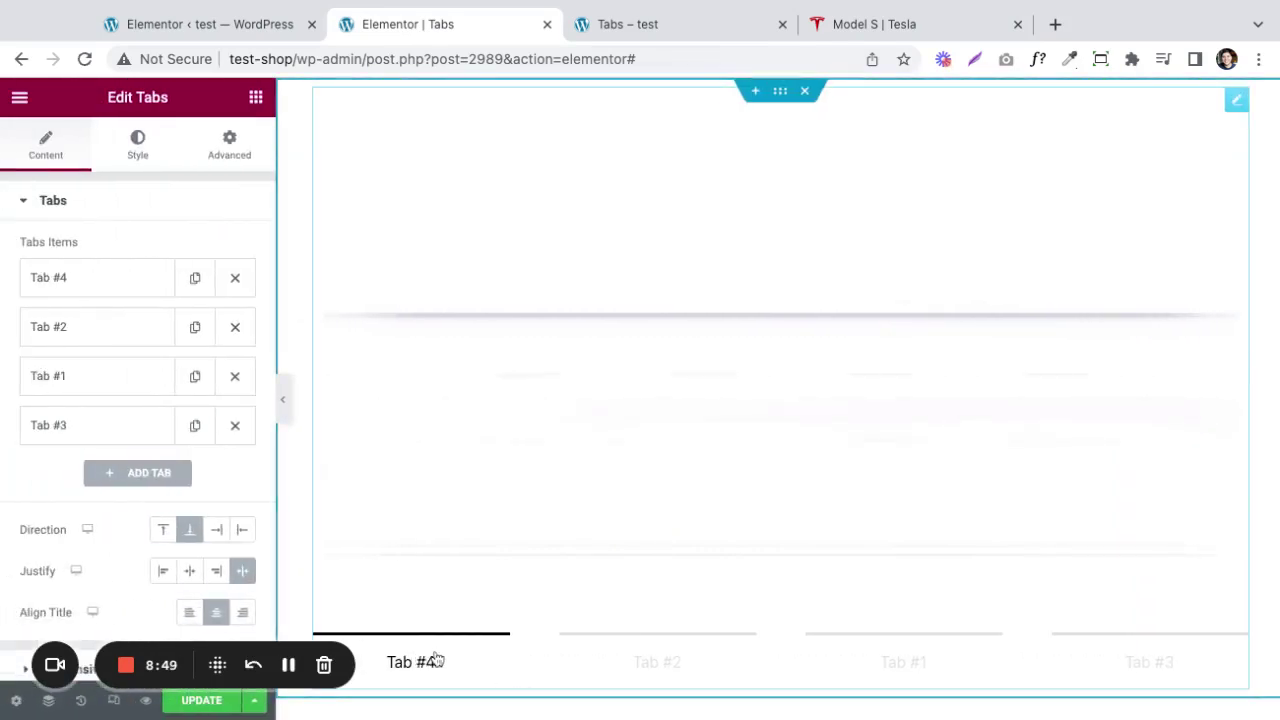
click(1058, 663)
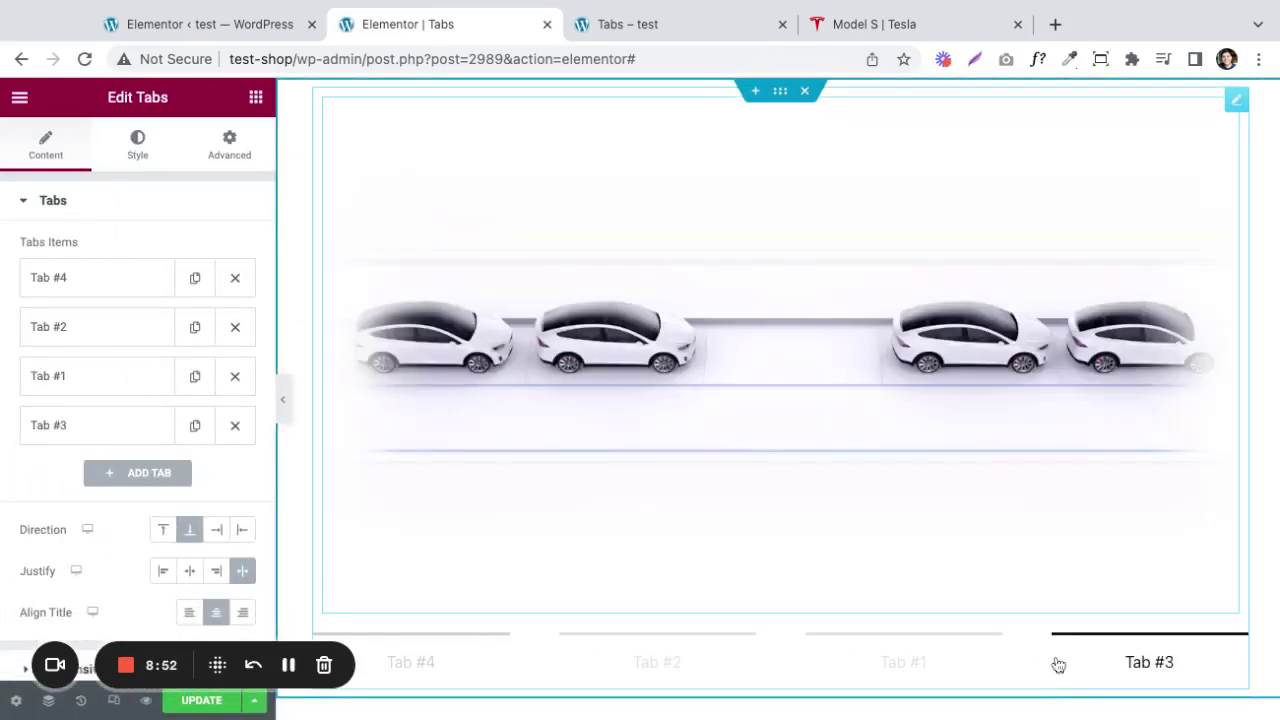
Add a Heading widget below the Tab #4 video and set its title to "Heading 1".
click(95, 292)
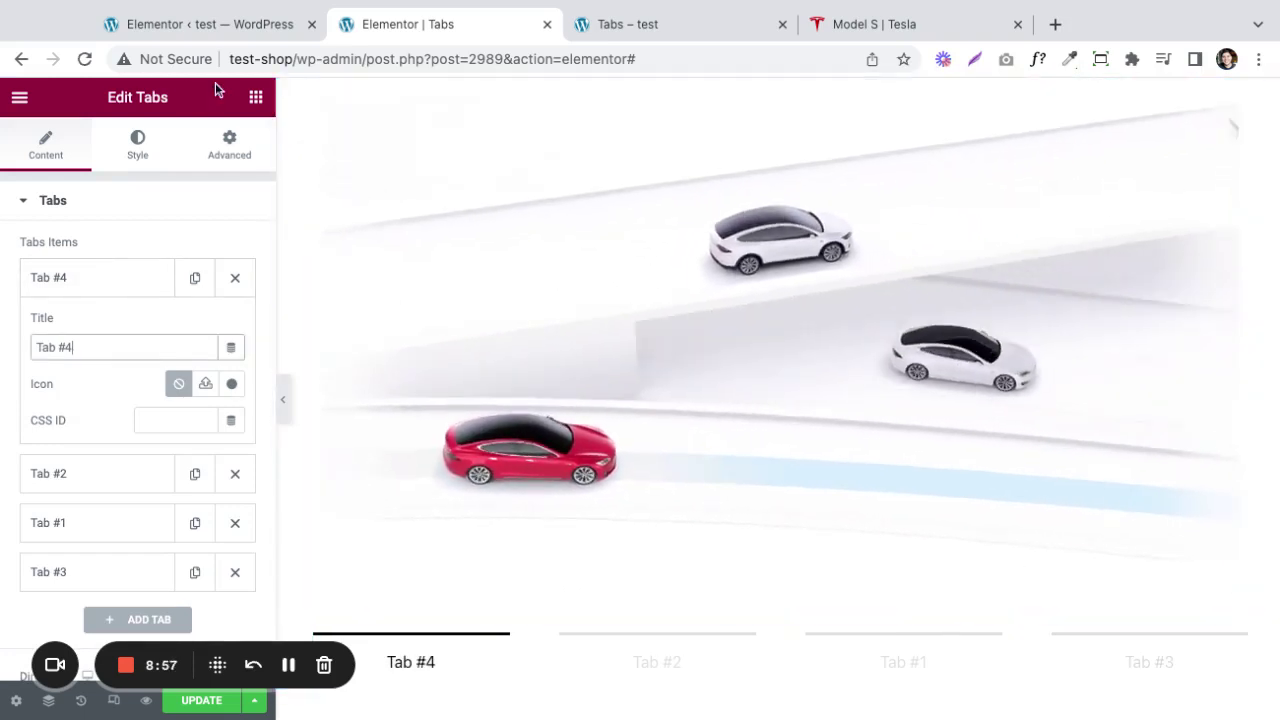
click(256, 97)
scroll(538, 573, down, 1)
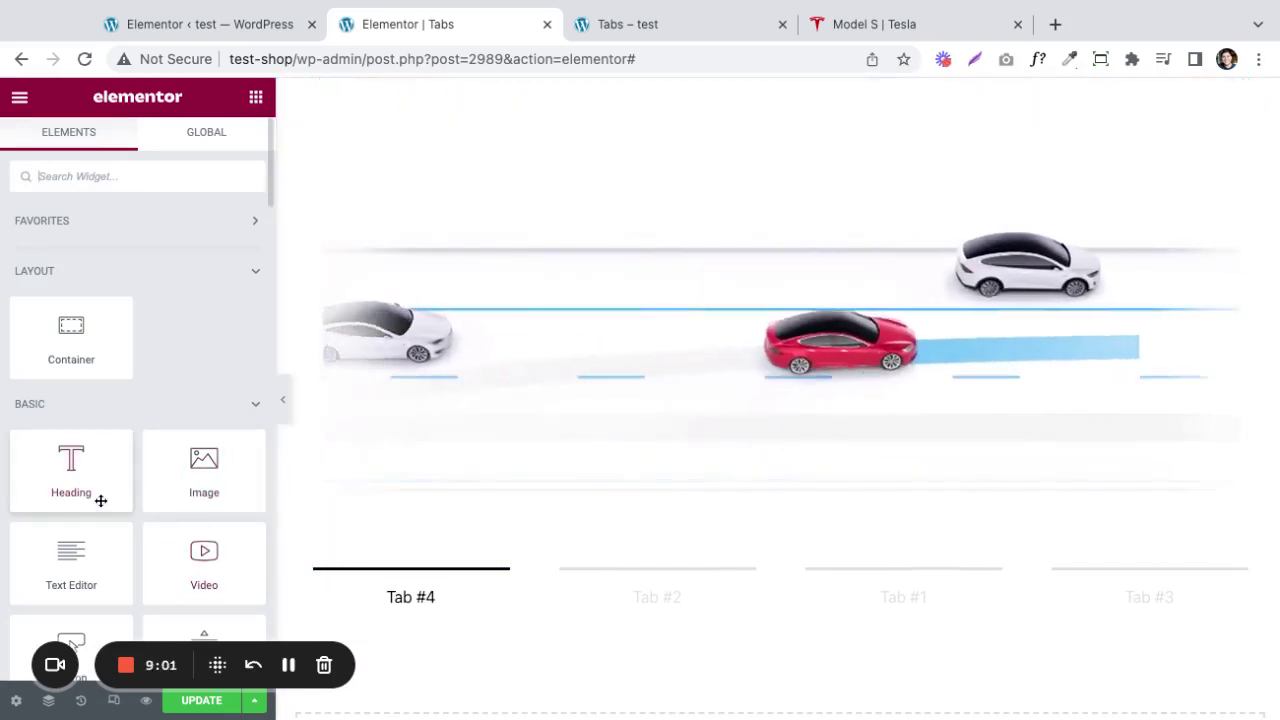
drag(72, 492, 550, 545)
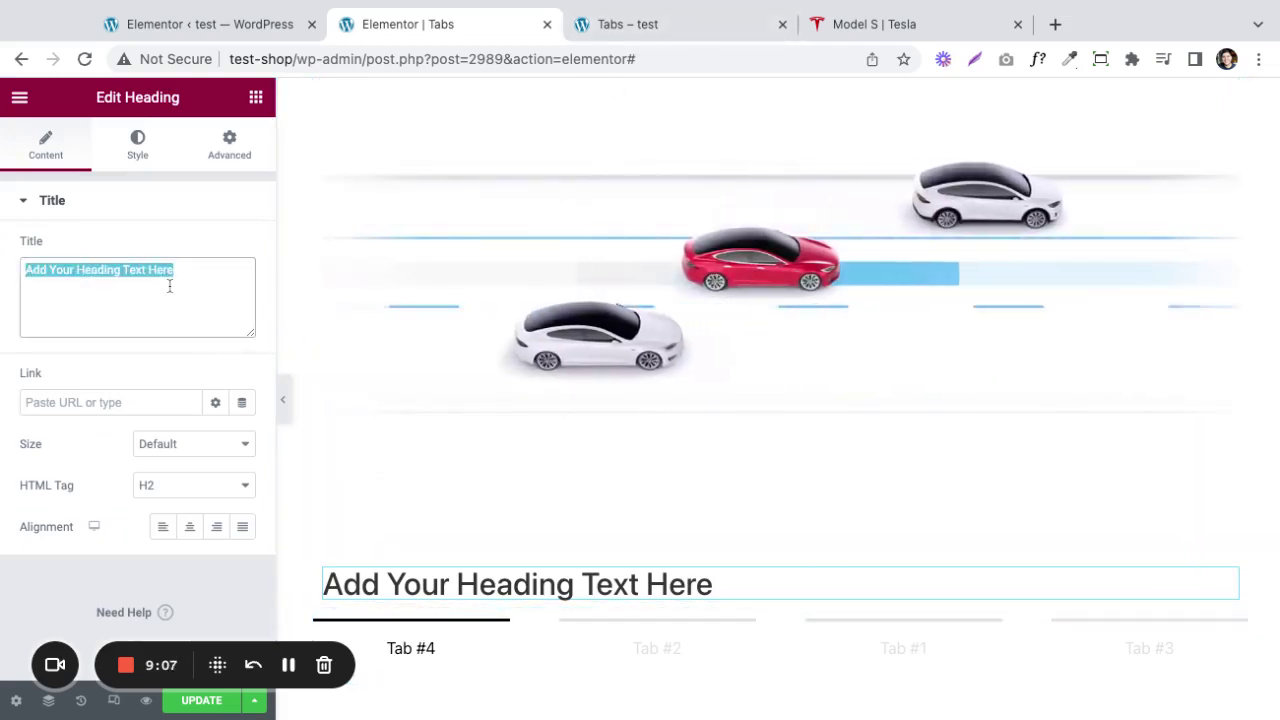
text(Heading 1)
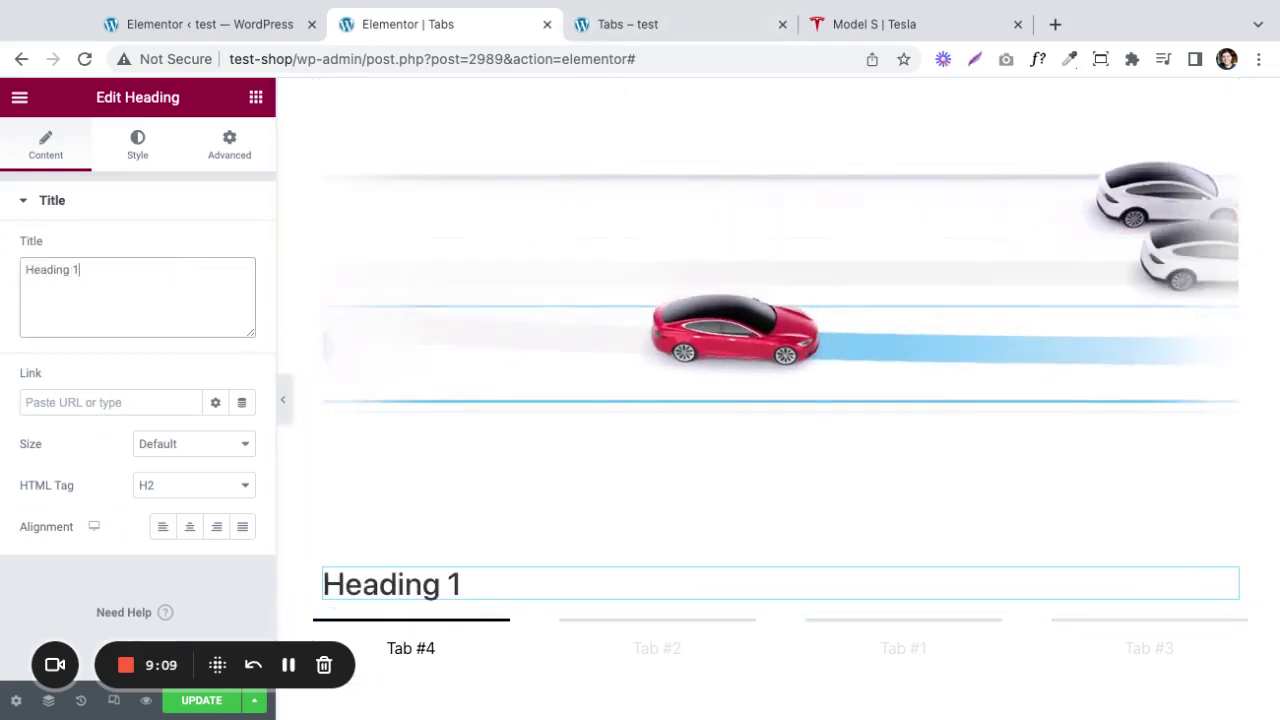
Make the Tab #4 heading's text black and reduce its font size.
click(139, 164)
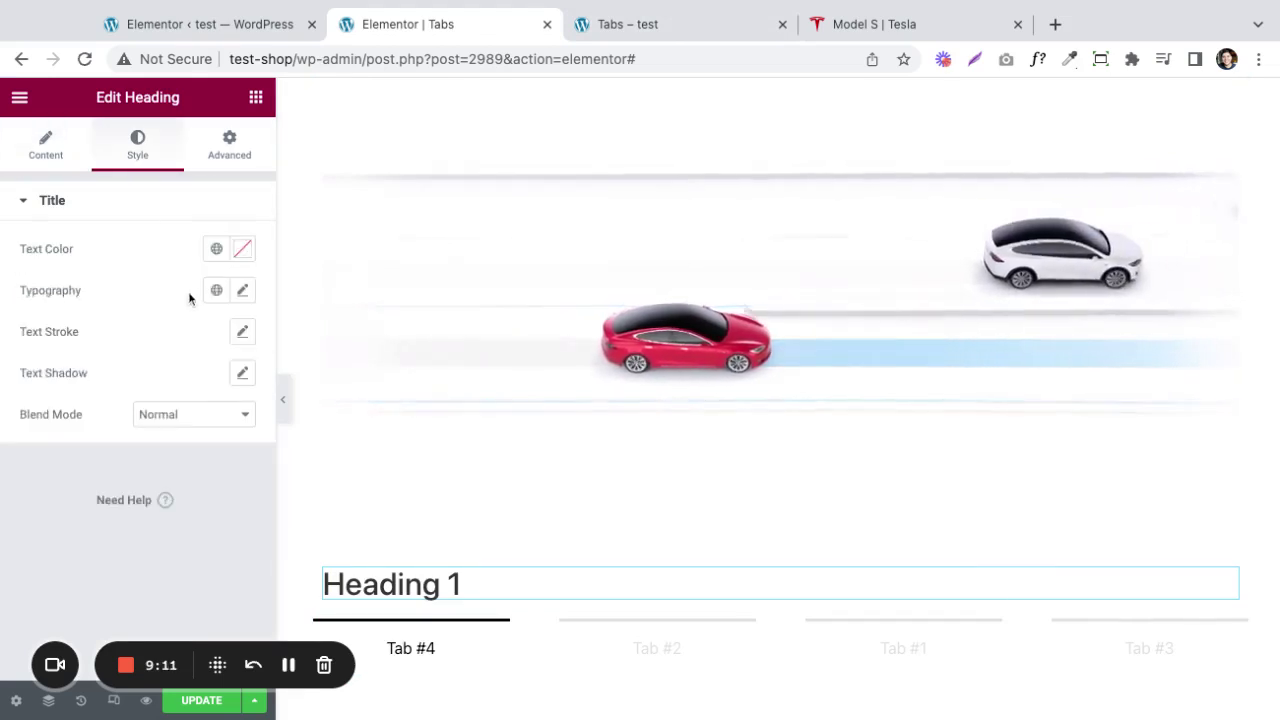
click(243, 250)
mouse_move(206, 377)
mouse_down()
mouse_move(37, 477)
mouse_move(36, 452)
mouse_up()
click(217, 360)
click(243, 291)
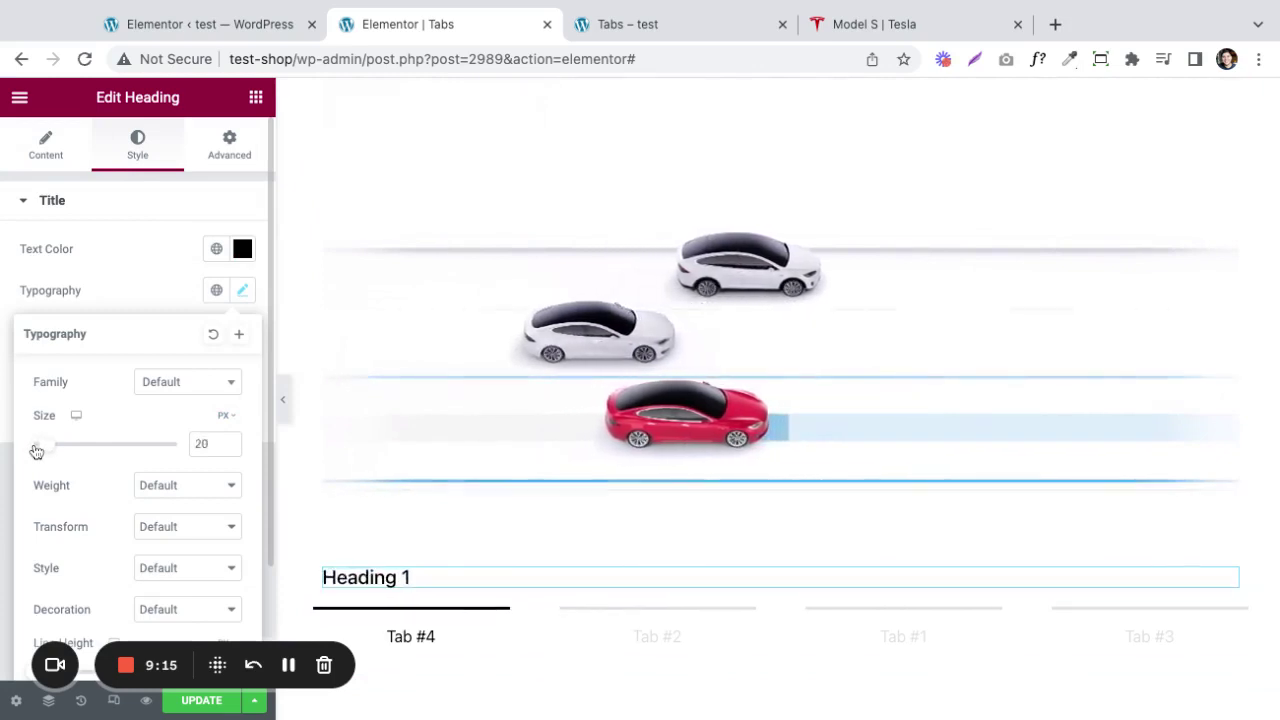
Add a Text Editor widget below the Tab #4 heading and set its right padding to 50%.
click(256, 99)
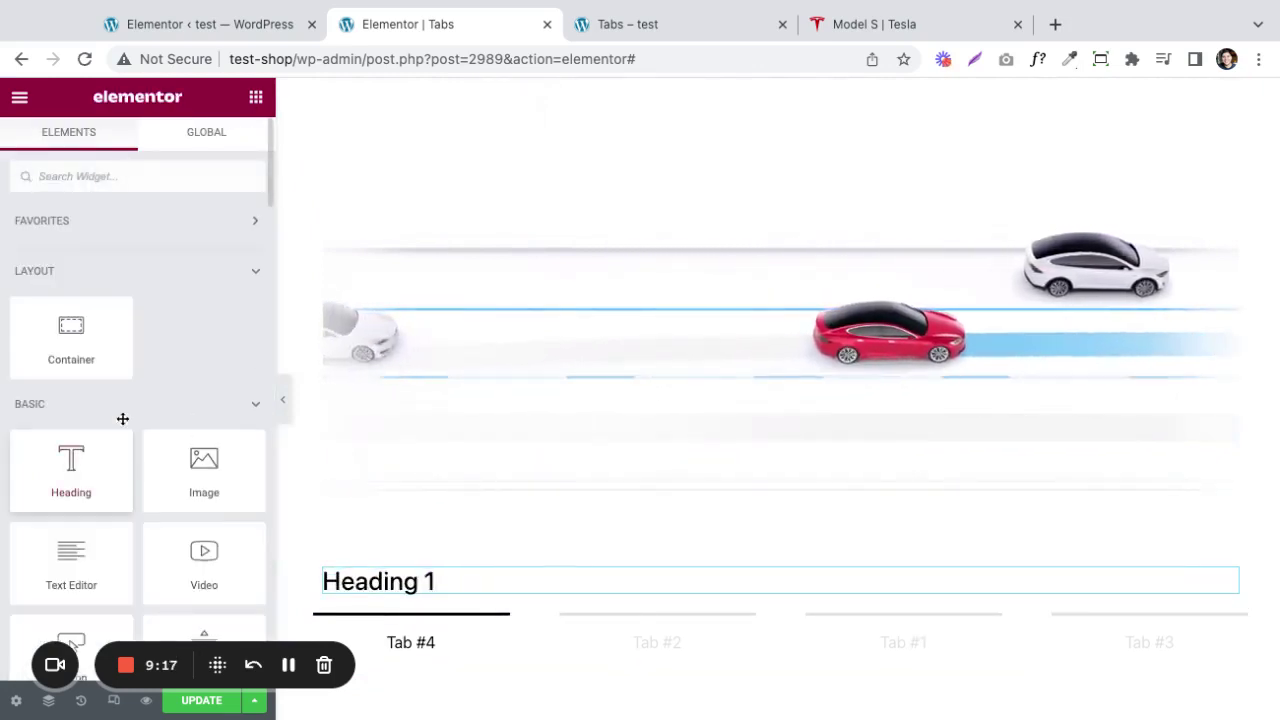
drag(78, 551, 526, 590)
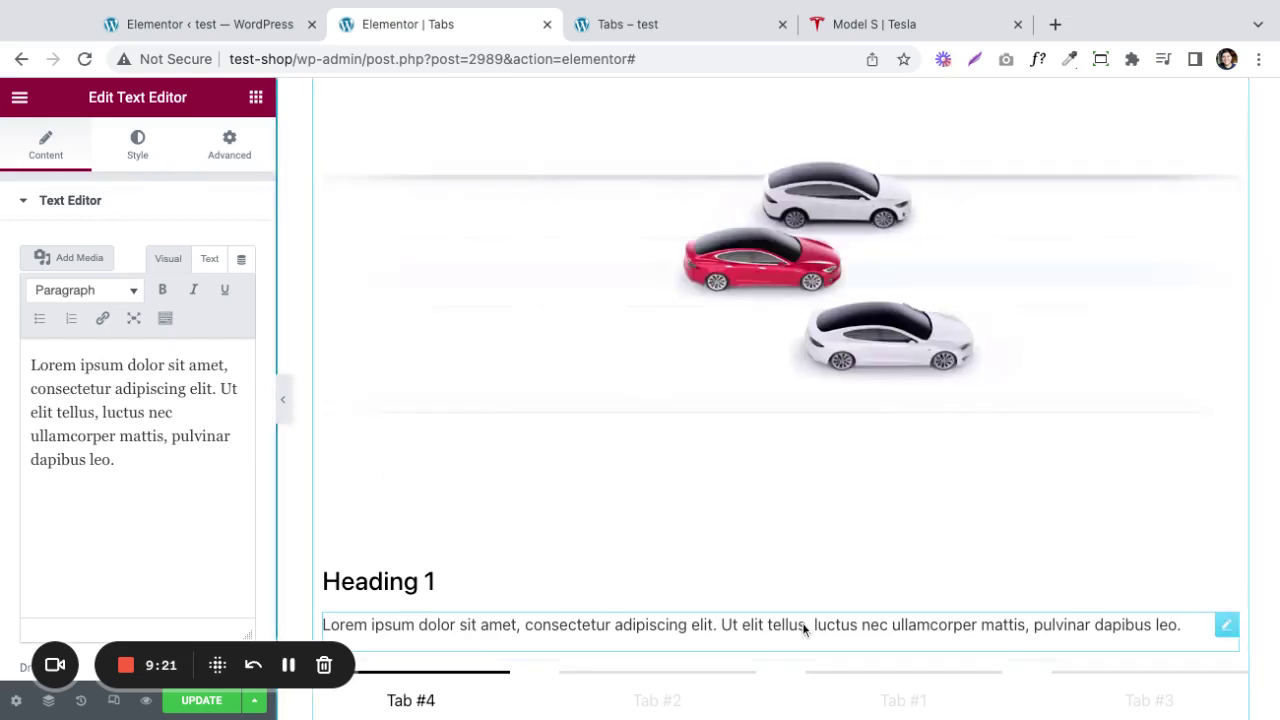
click(241, 172)
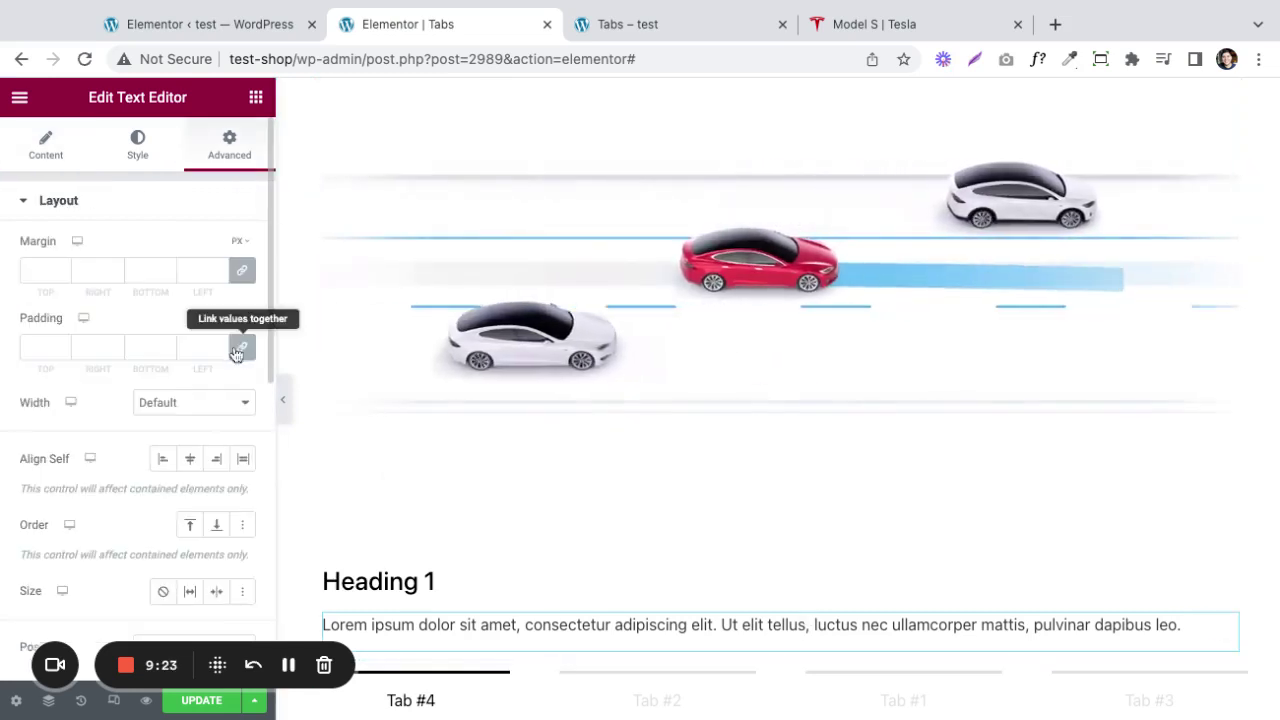
scroll(194, 594, down, 2)
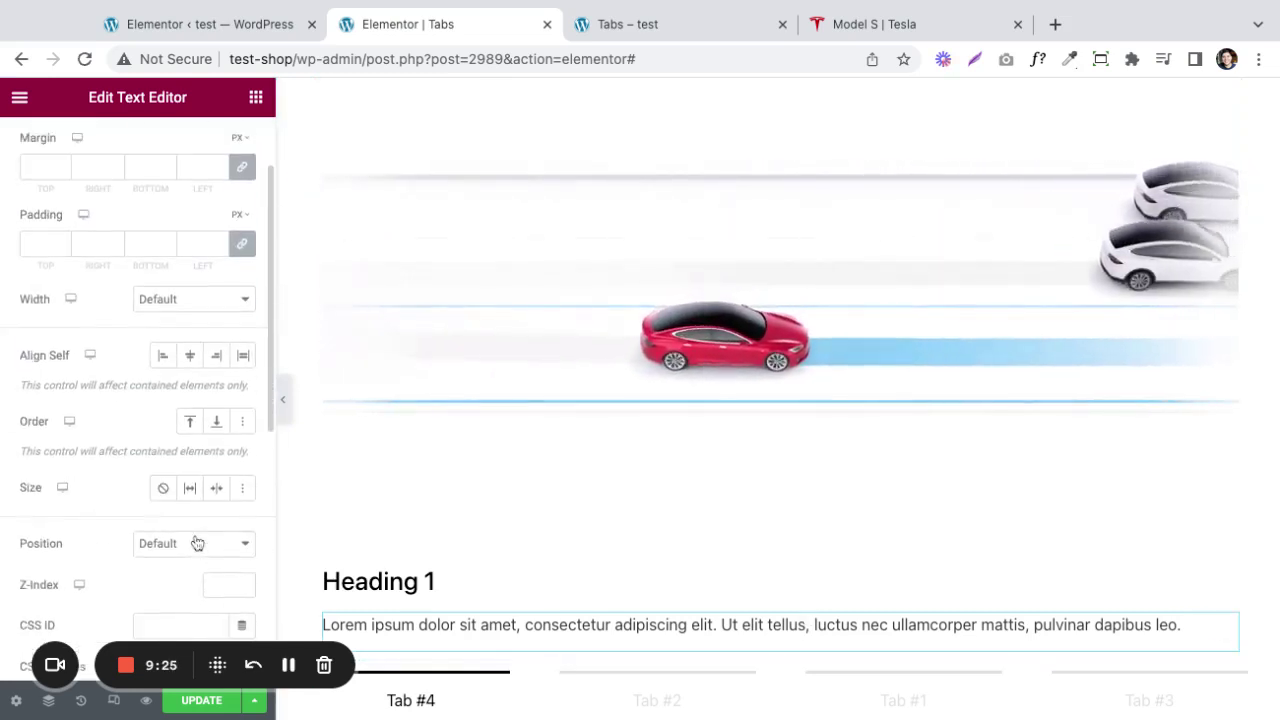
scroll(190, 470, up, 2)
click(242, 347)
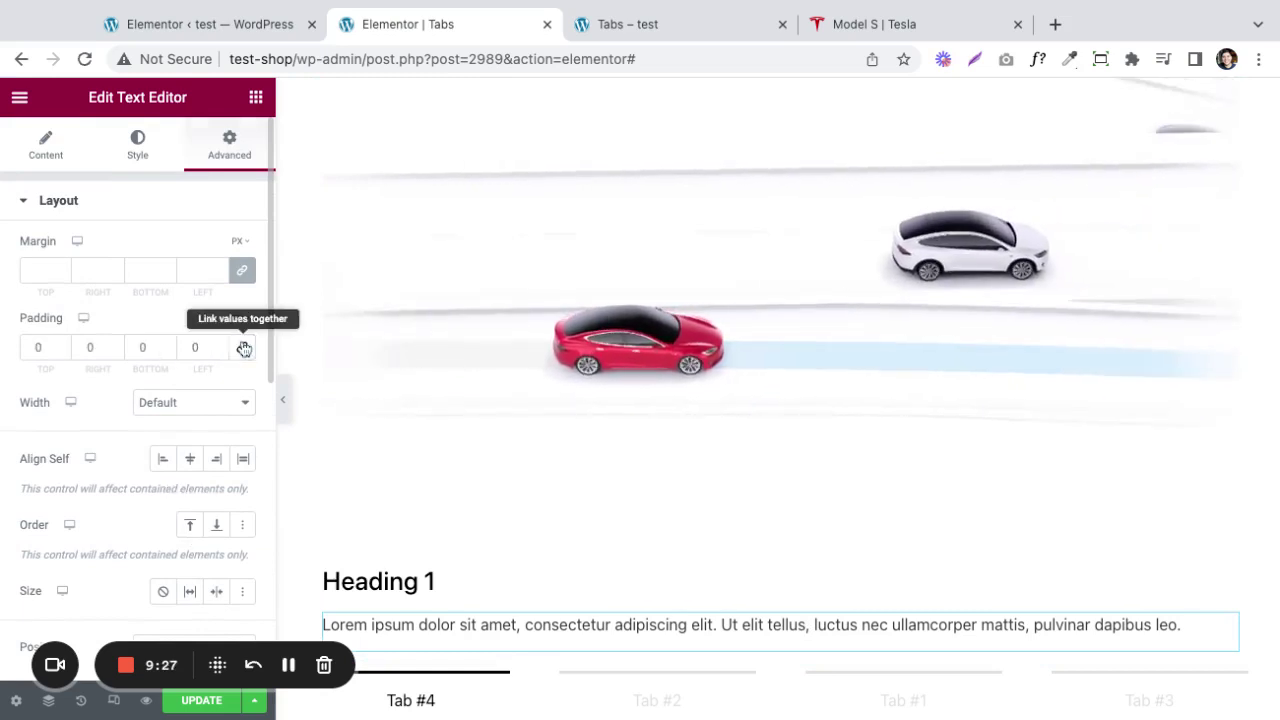
click(100, 347)
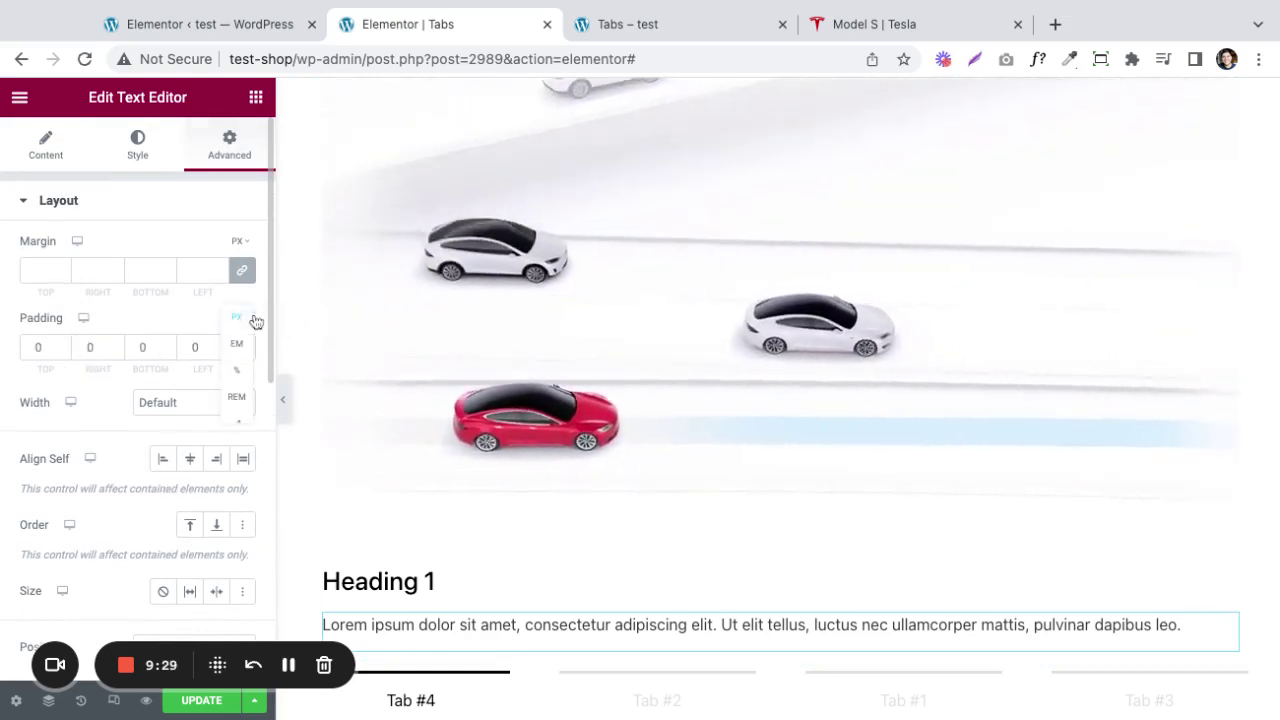
click(240, 319)
click(243, 356)
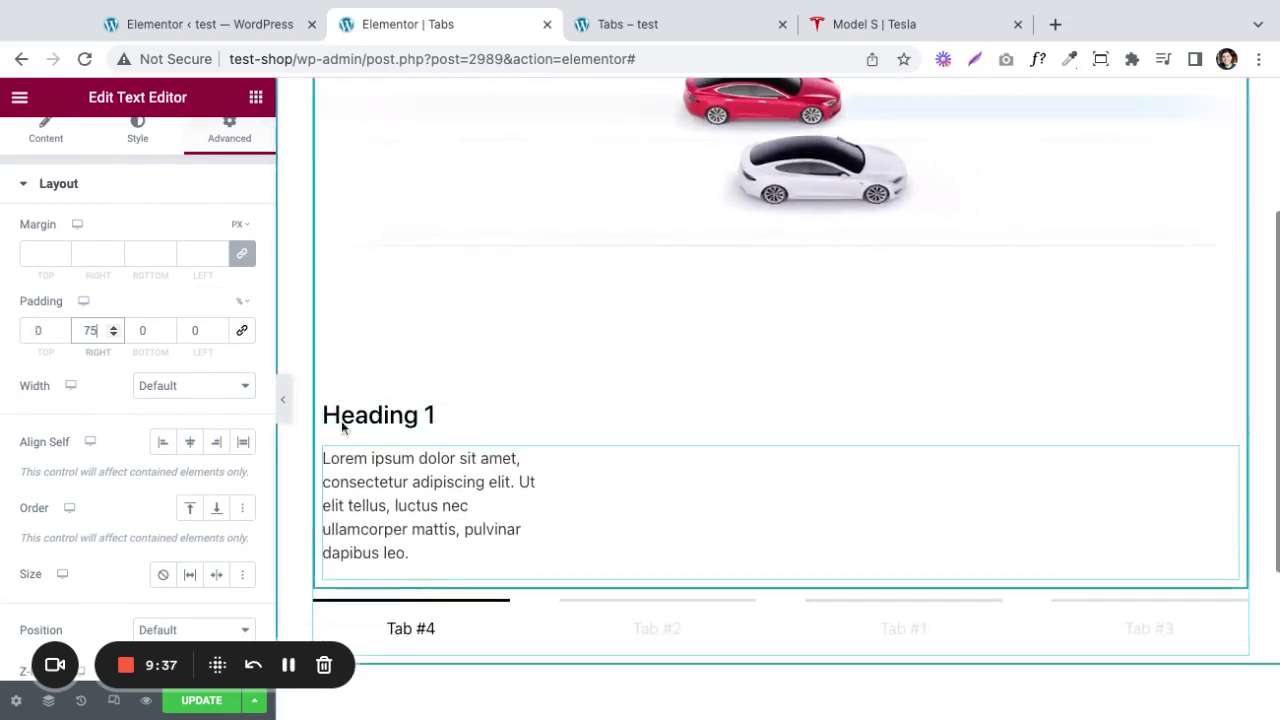
text(50)
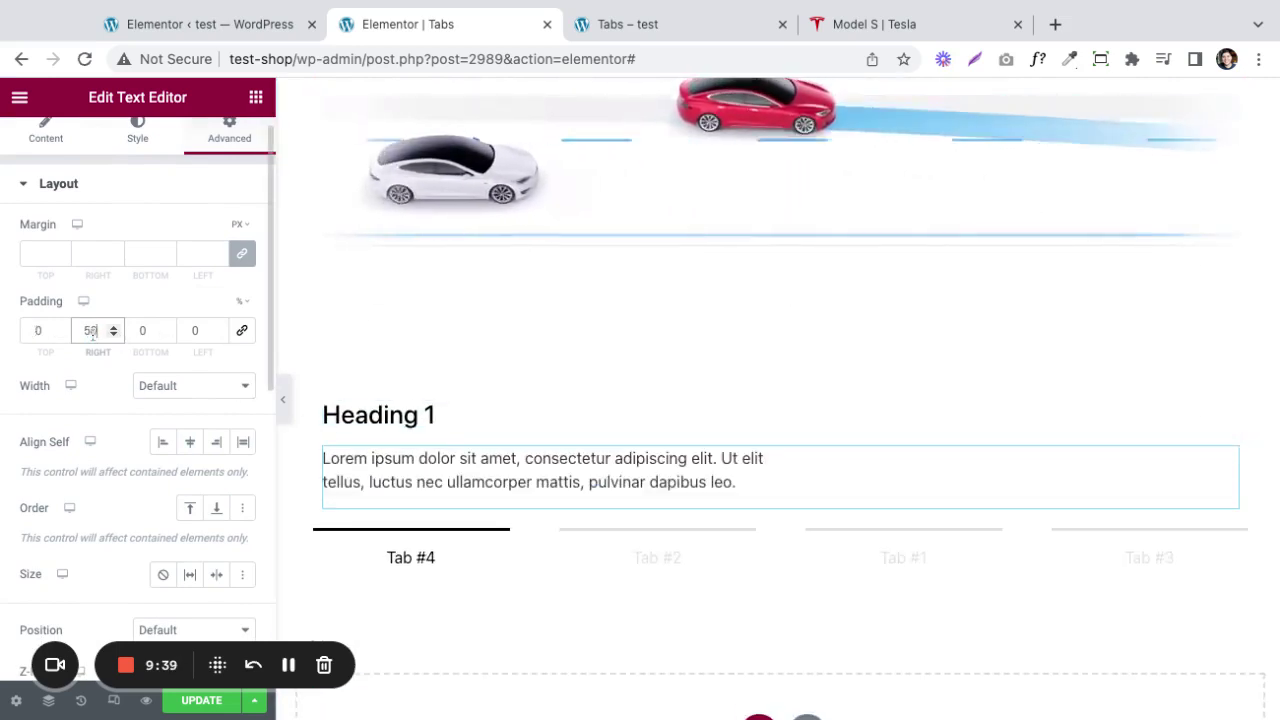
scroll(138, 215, up, 1)
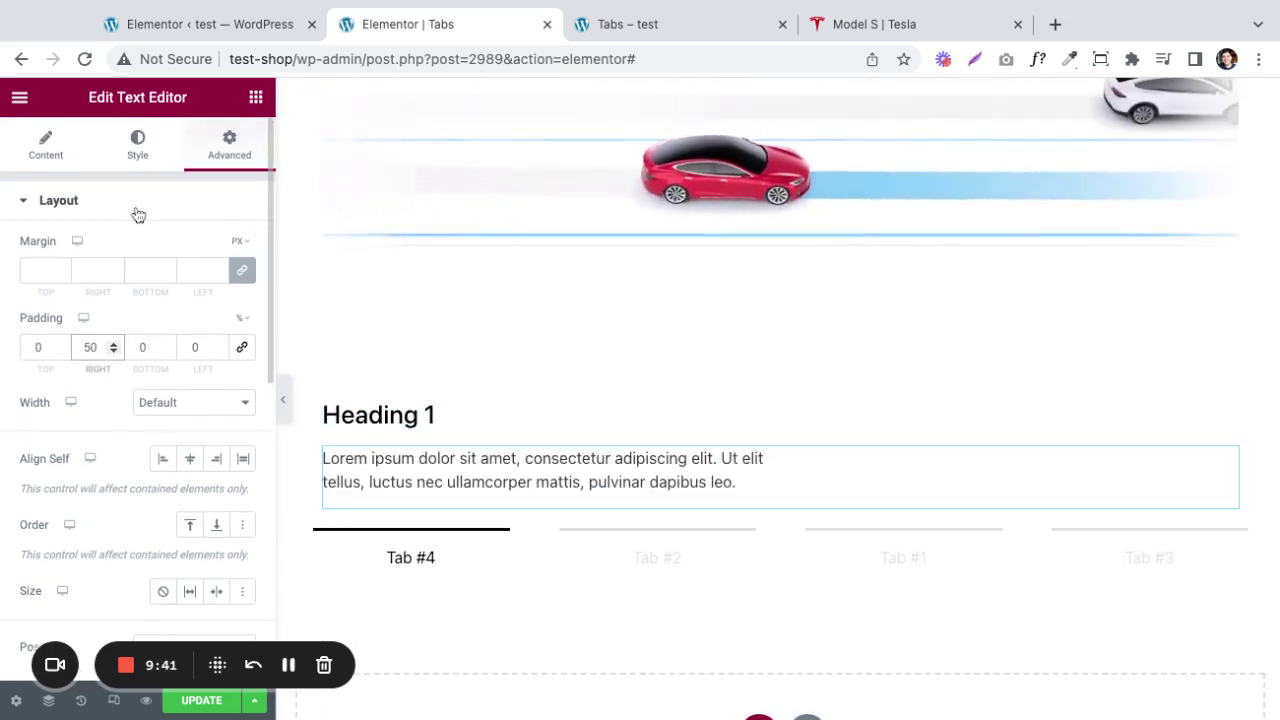
click(58, 163)
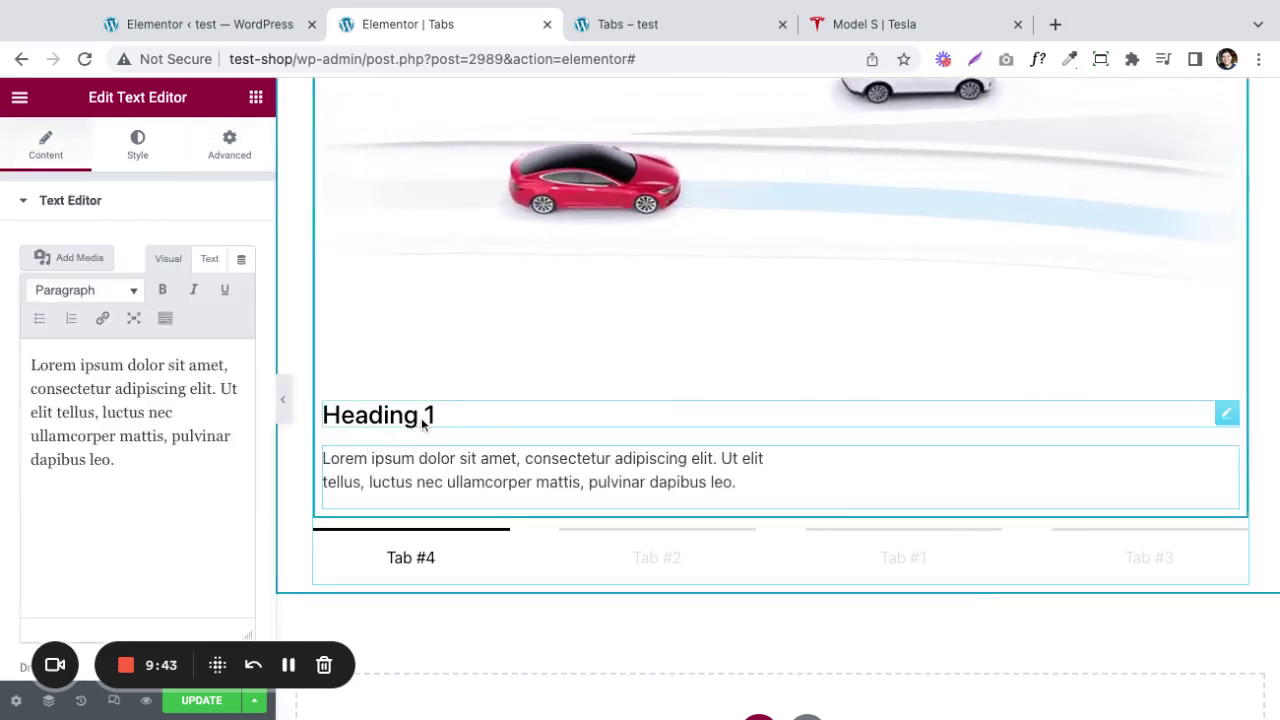
Copy the Tab #4 heading and paste it below the video in Tab #2.
click(422, 420)
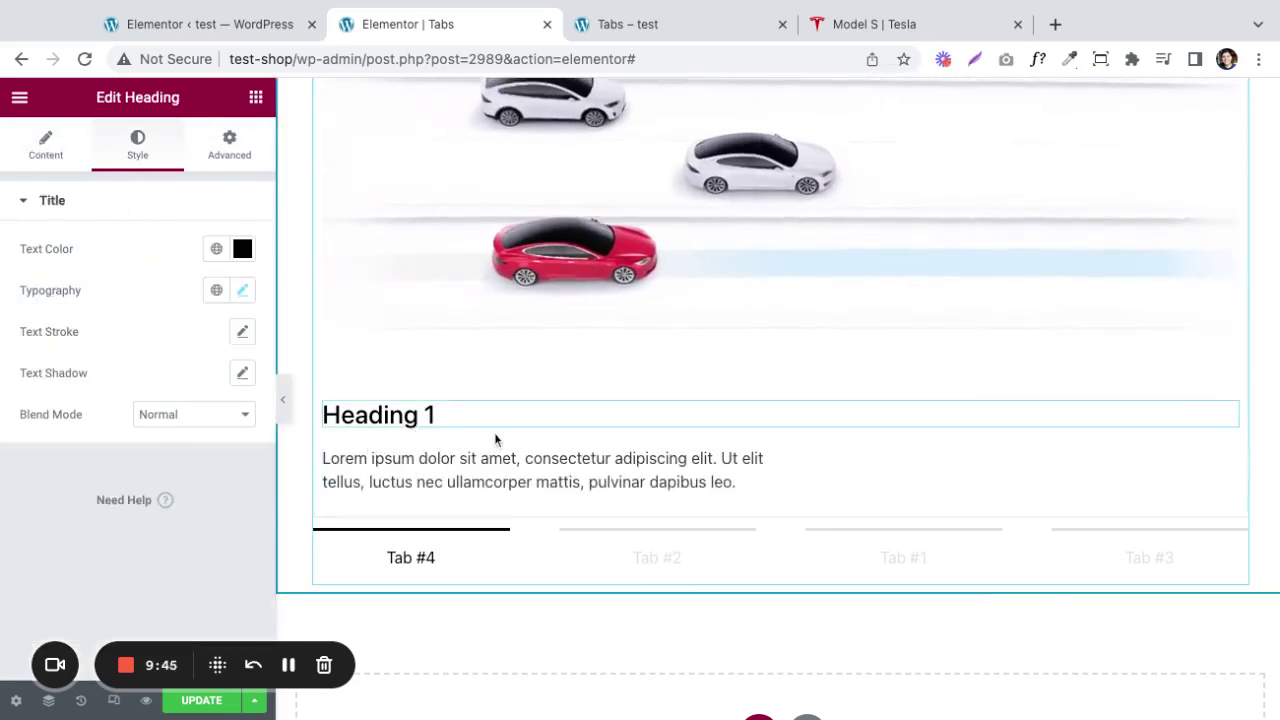
right_click(488, 438)
click(516, 434)
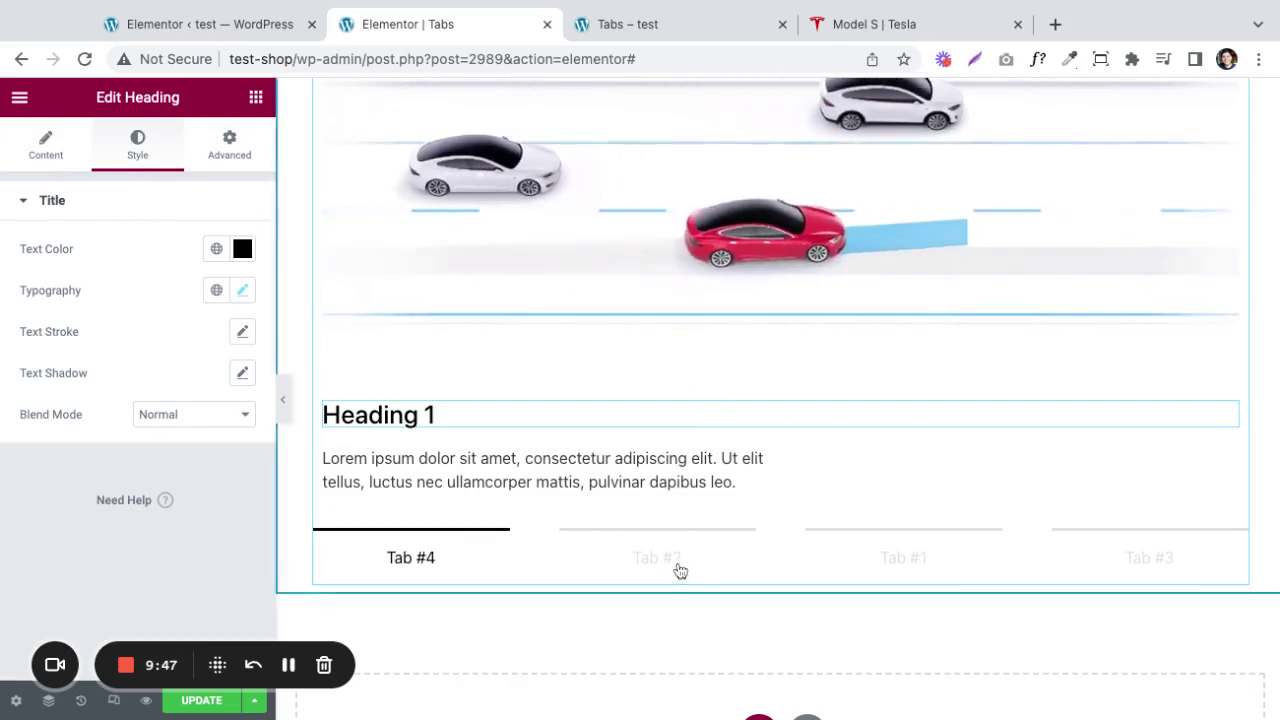
click(680, 570)
right_click(411, 273)
click(455, 384)
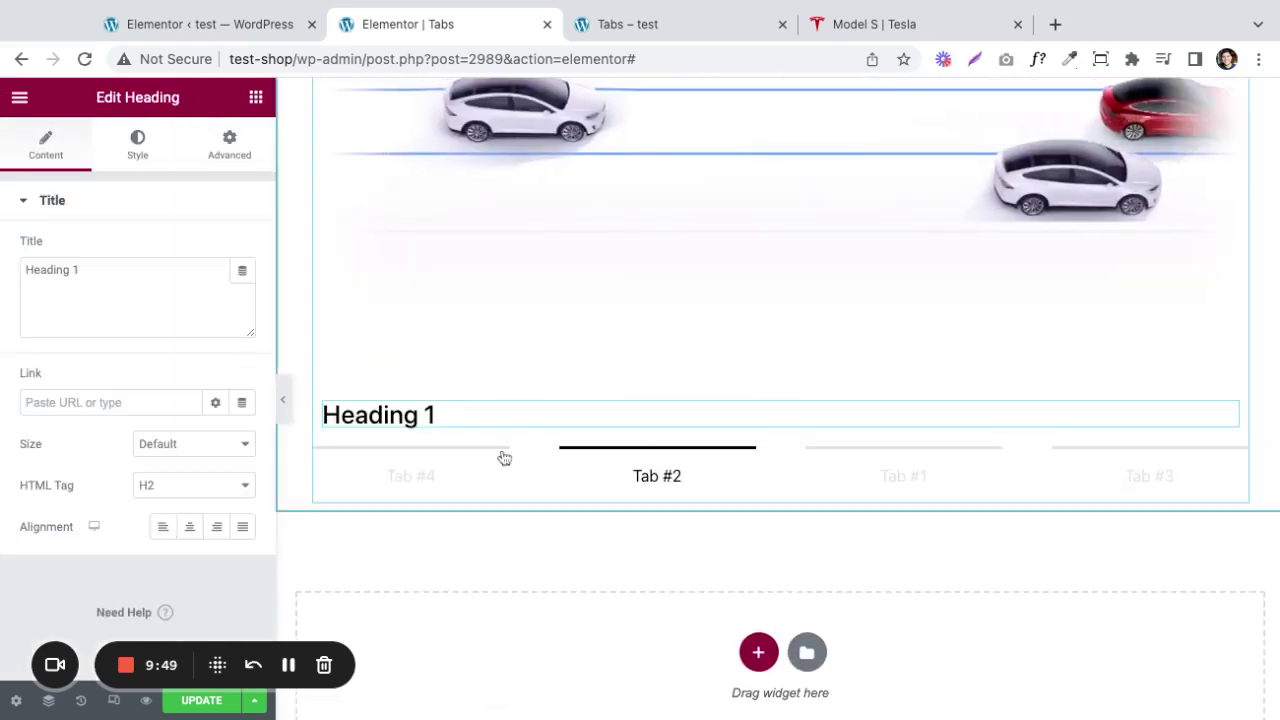
Copy the Tab #4 lorem ipsum text and paste it below the heading in Tab #2.
click(457, 482)
right_click(457, 486)
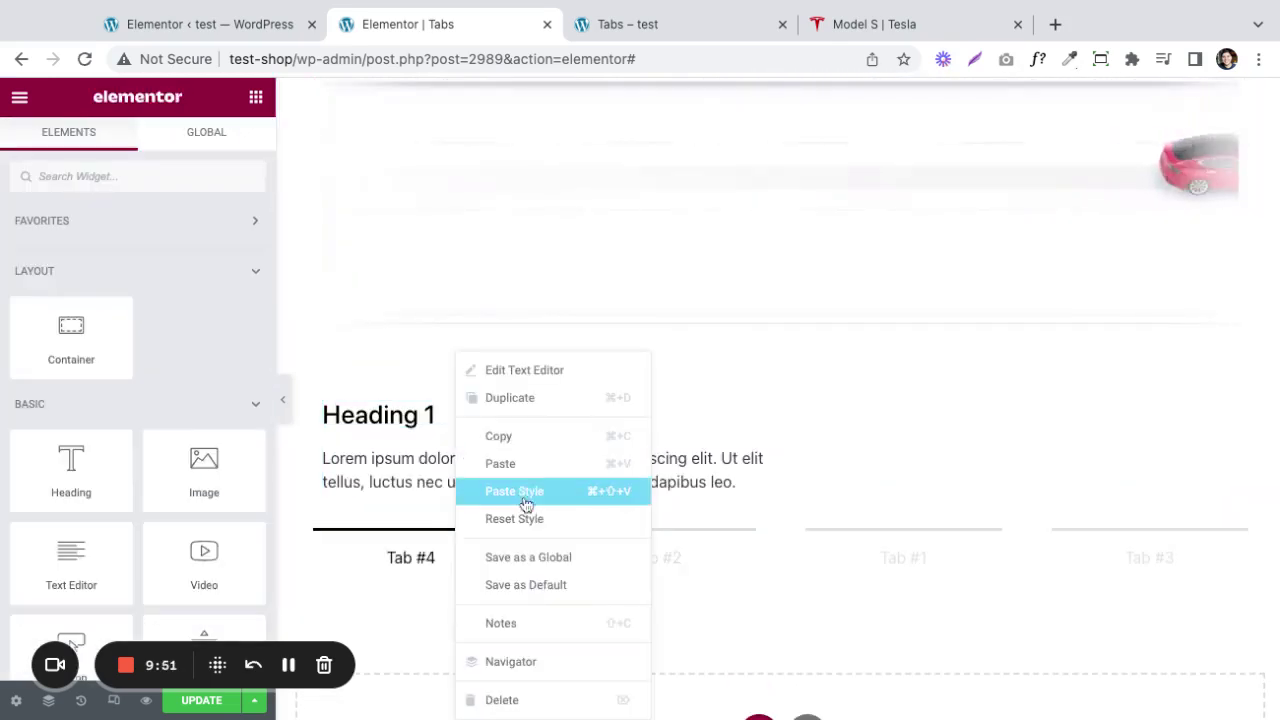
click(526, 447)
click(654, 563)
right_click(425, 418)
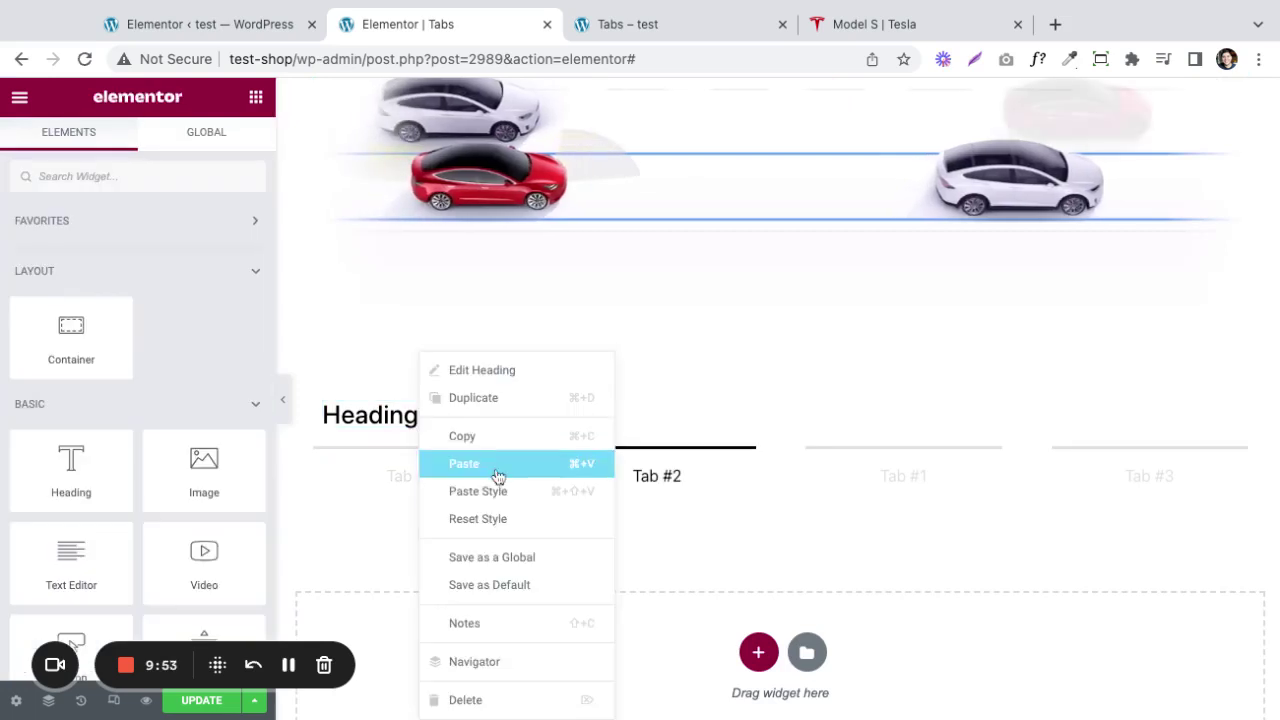
click(497, 472)
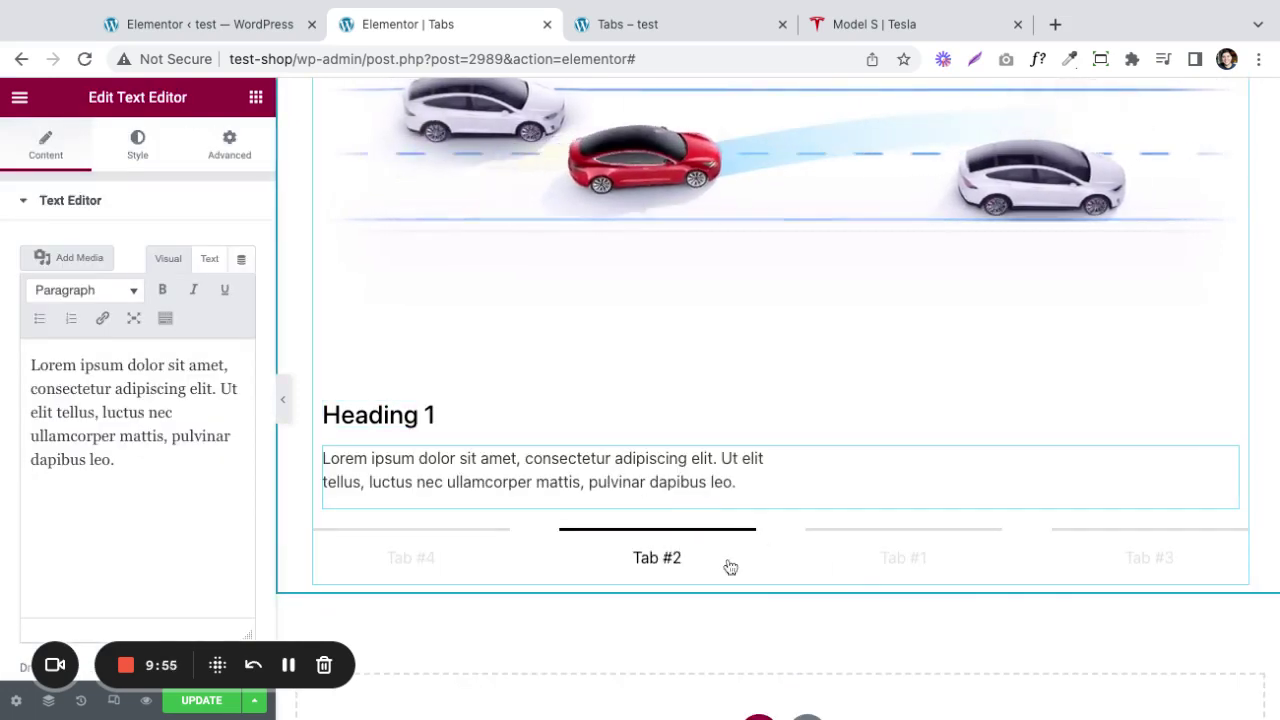
Paste the copied lorem ipsum text below the video in Tab #1.
click(878, 557)
right_click(583, 335)
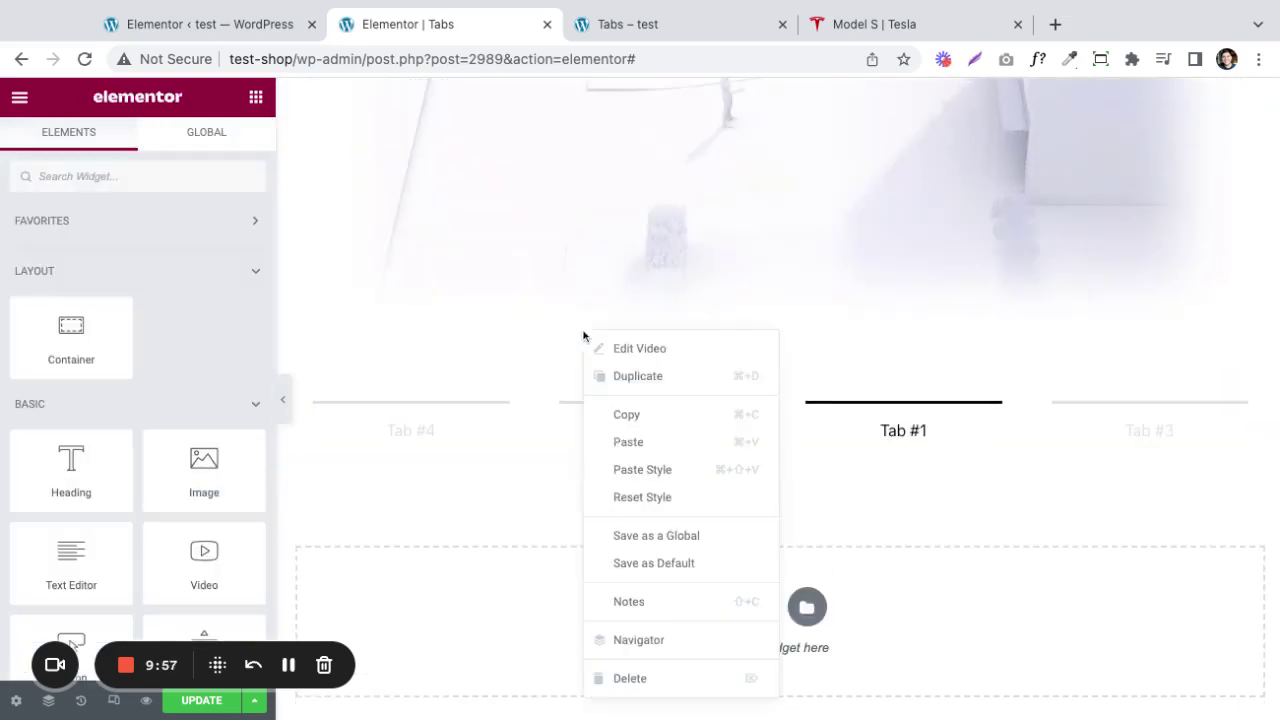
click(645, 444)
Copy the Tab #2 heading into Tab #1 and place it between the video and the lorem ipsum text.
click(660, 513)
right_click(463, 418)
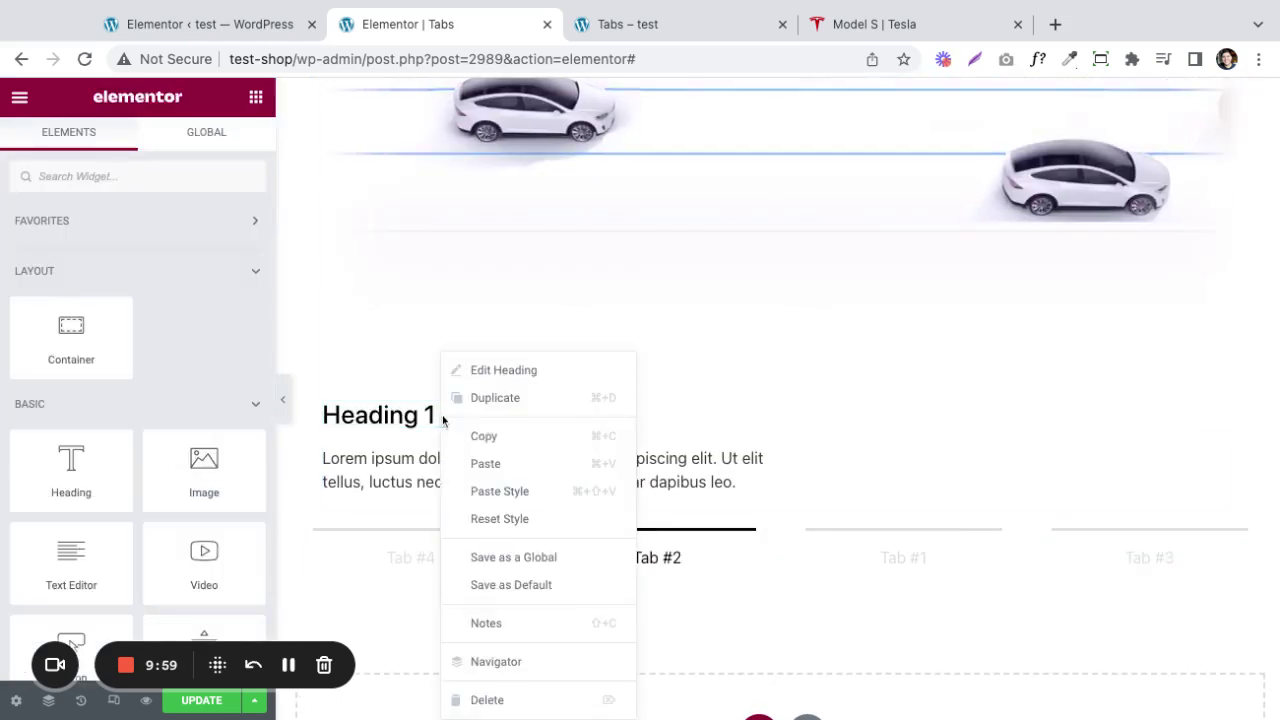
click(491, 437)
click(902, 553)
right_click(572, 434)
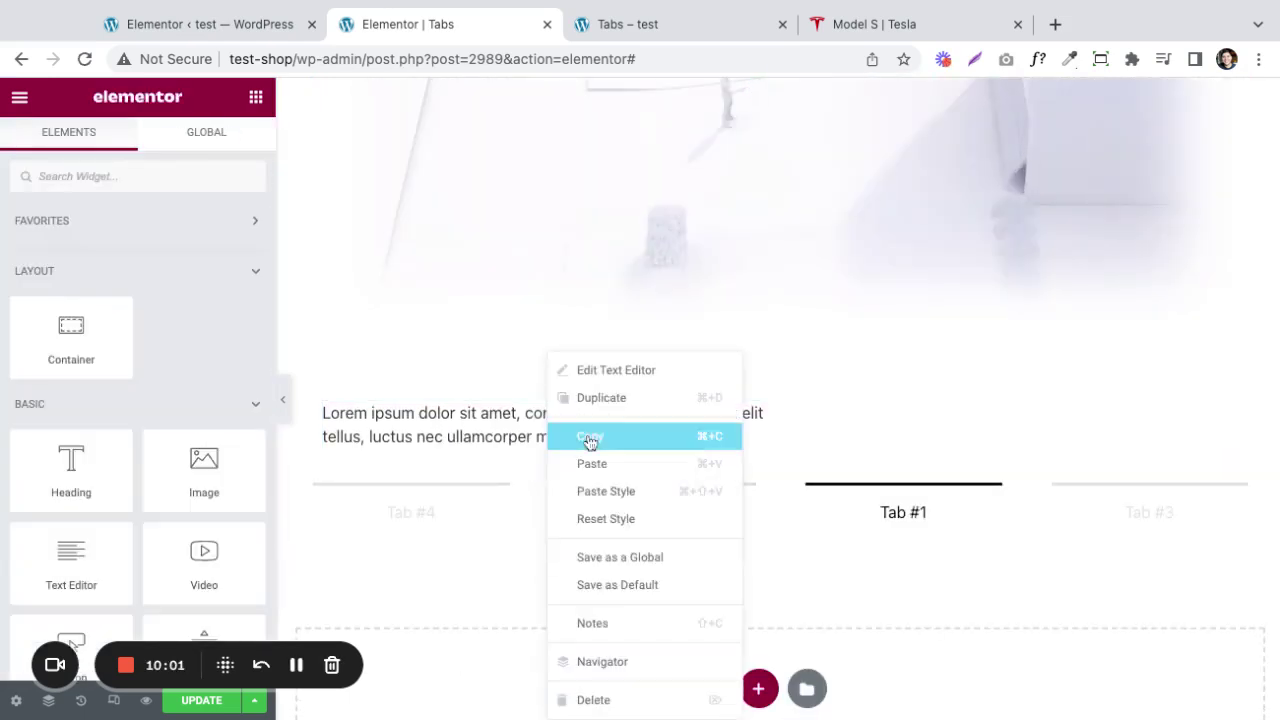
click(625, 465)
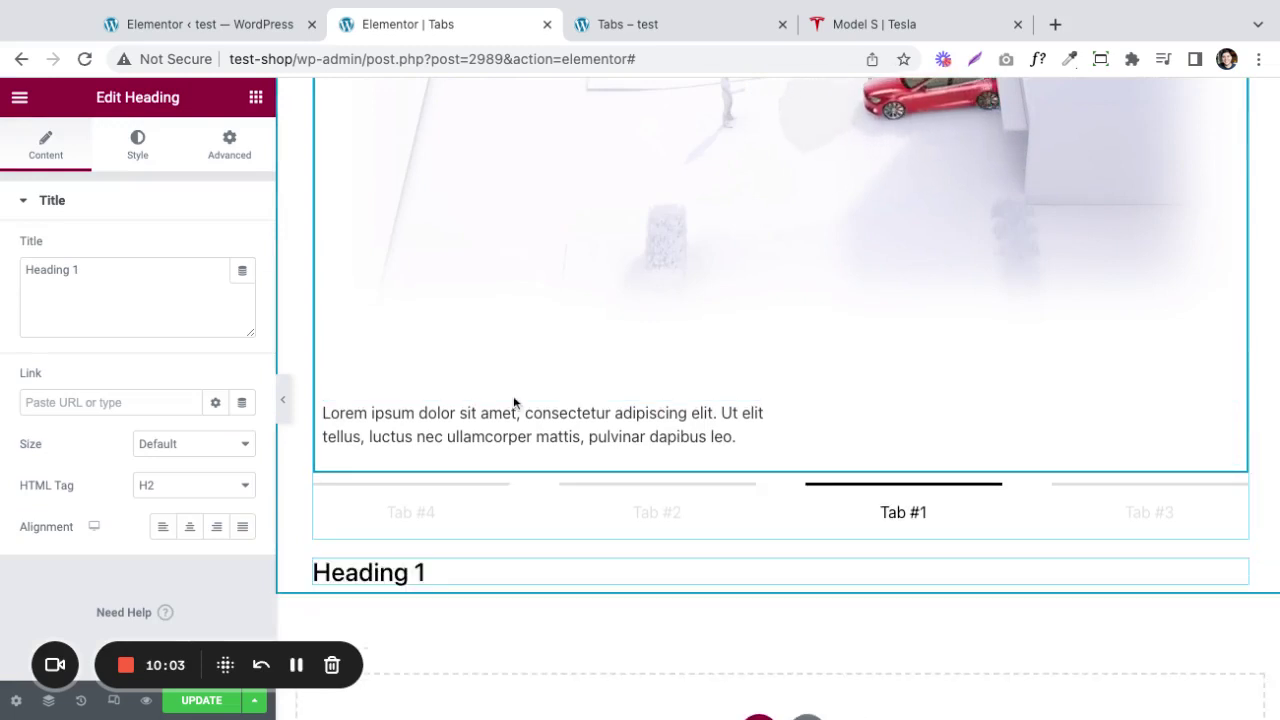
drag(486, 571, 486, 410)
Copy the Tab #1 heading and paste it below the video in Tab #3.
right_click(767, 411)
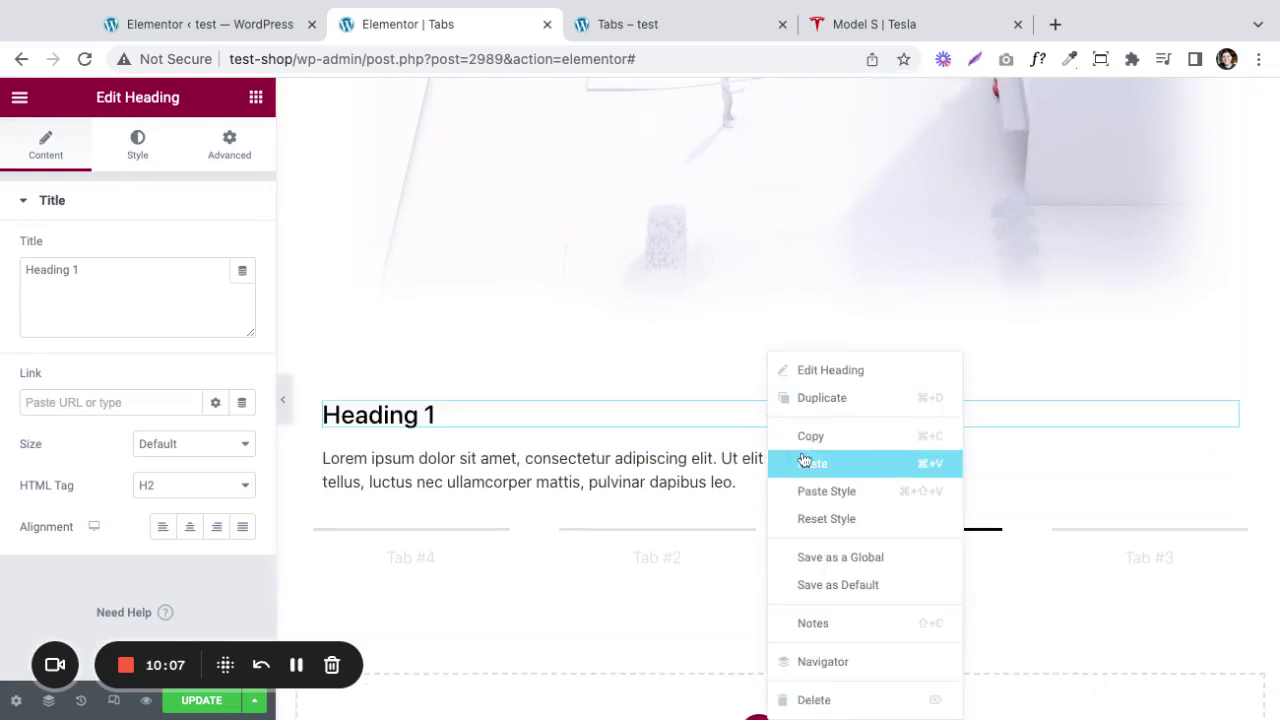
click(922, 484)
click(1106, 567)
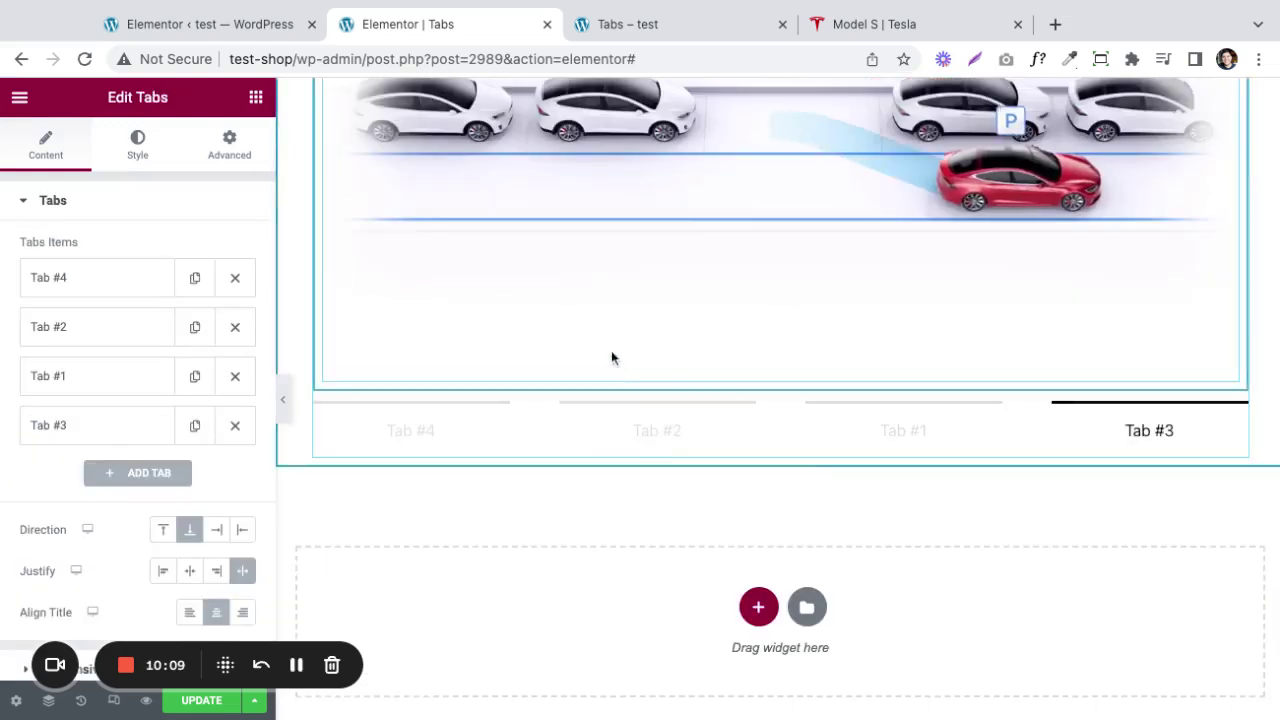
right_click(611, 355)
click(660, 464)
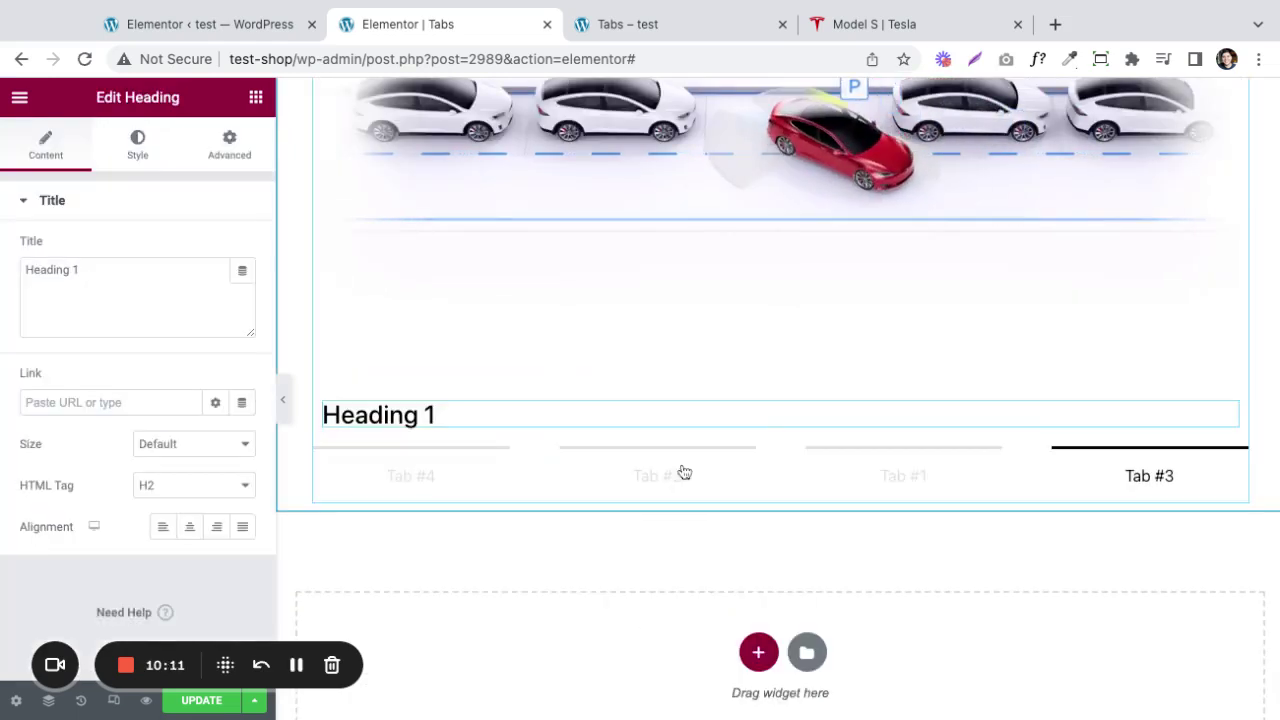
Copy the Tab #1 lorem ipsum text and paste its style onto the Tab #3 heading.
click(886, 472)
right_click(562, 474)
click(617, 440)
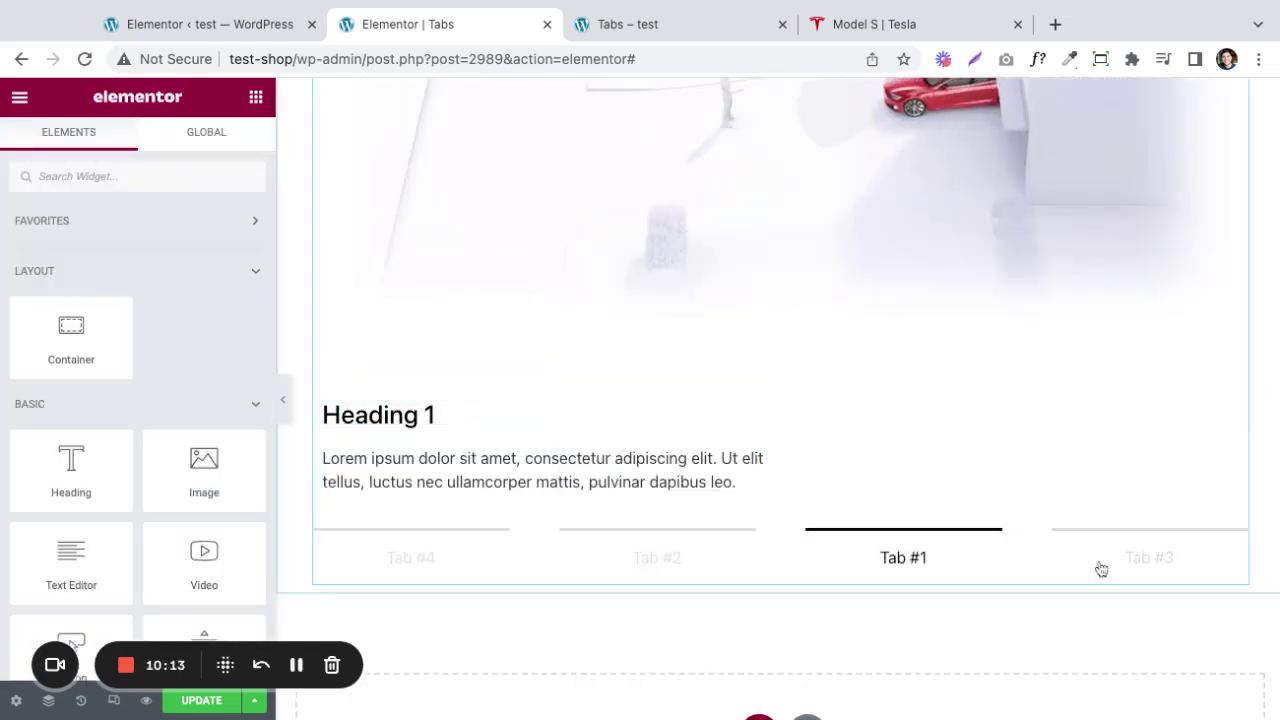
click(1122, 563)
right_click(531, 417)
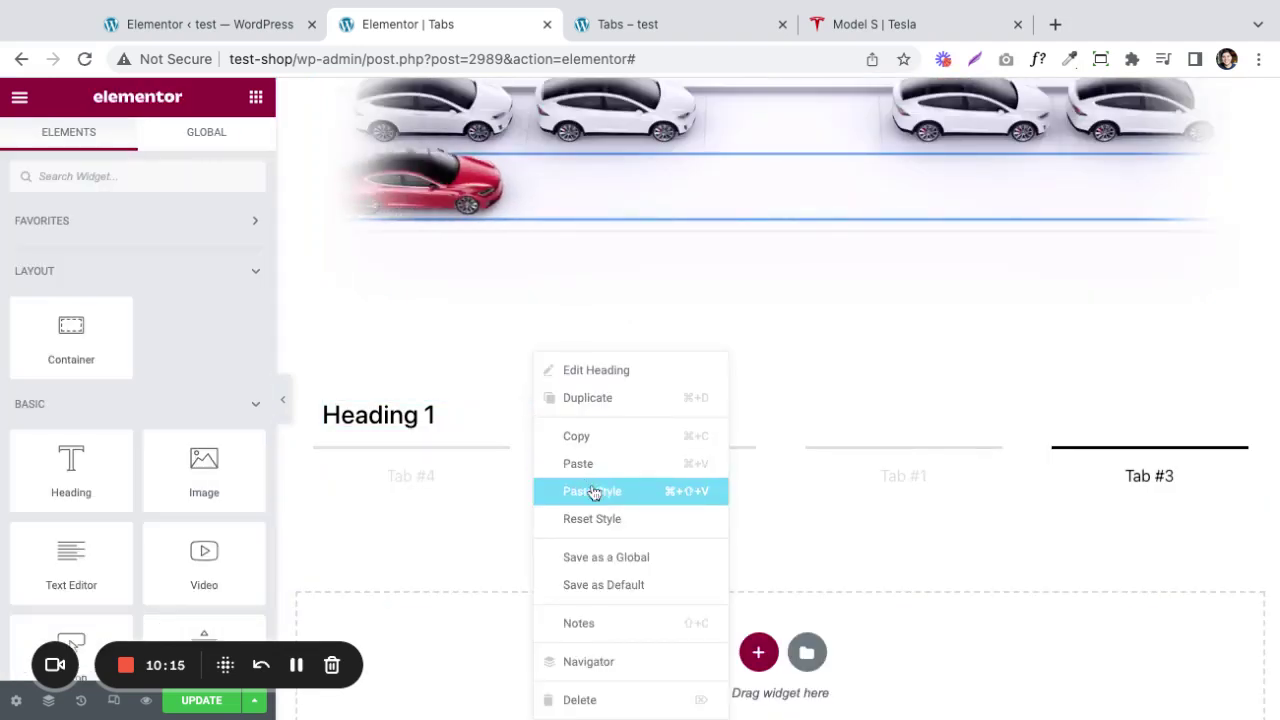
click(575, 490)
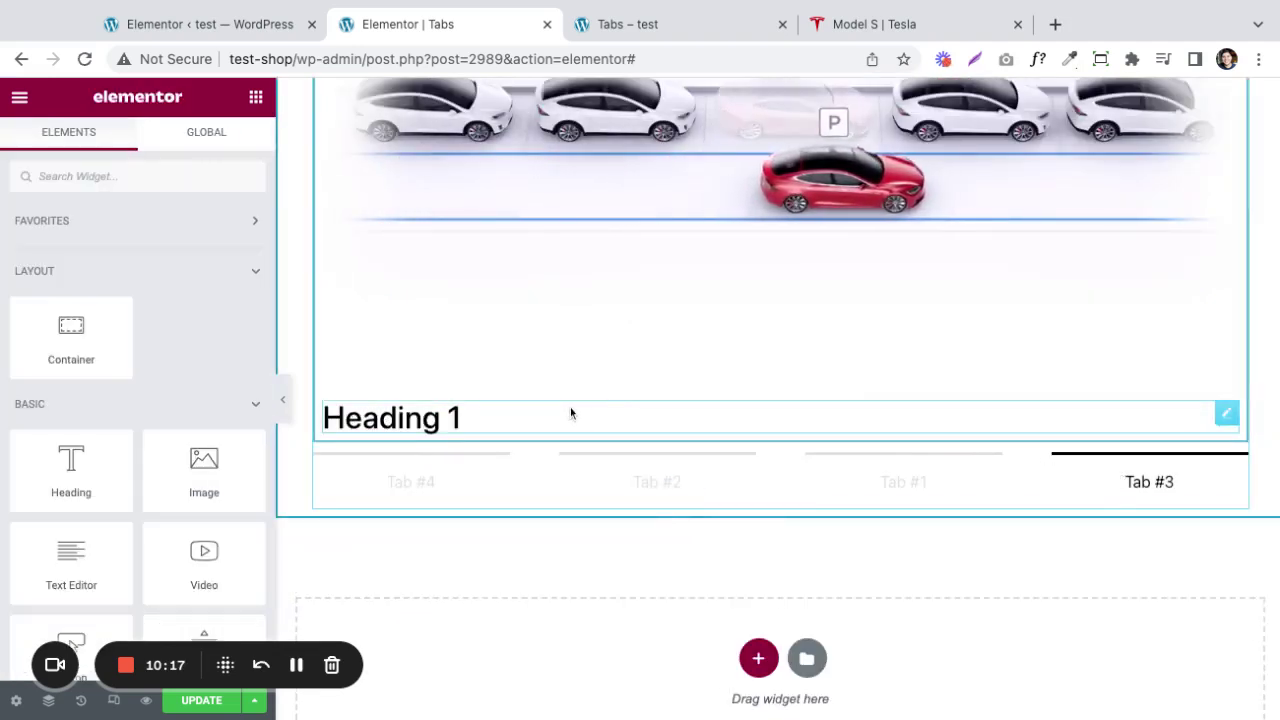
Copy the lorem ipsum text from Tab #1 and paste it below the heading in Tab #3.
click(873, 474)
right_click(478, 468)
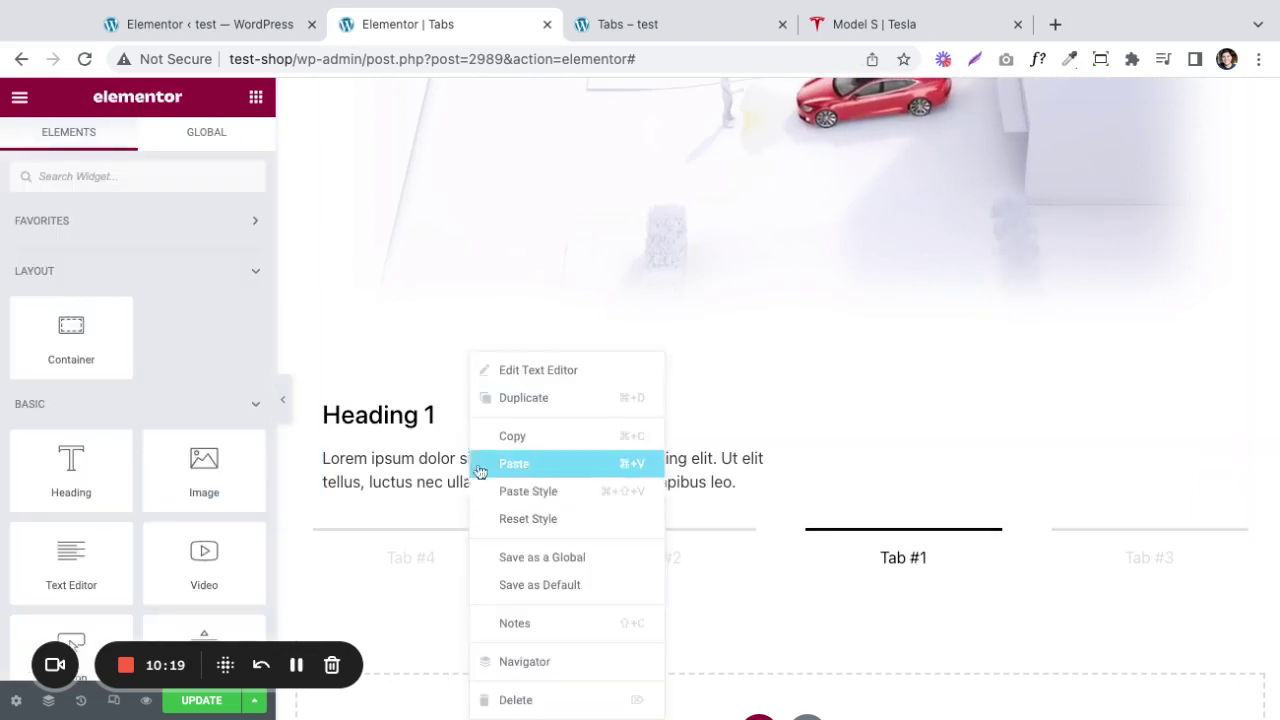
click(530, 447)
click(1111, 549)
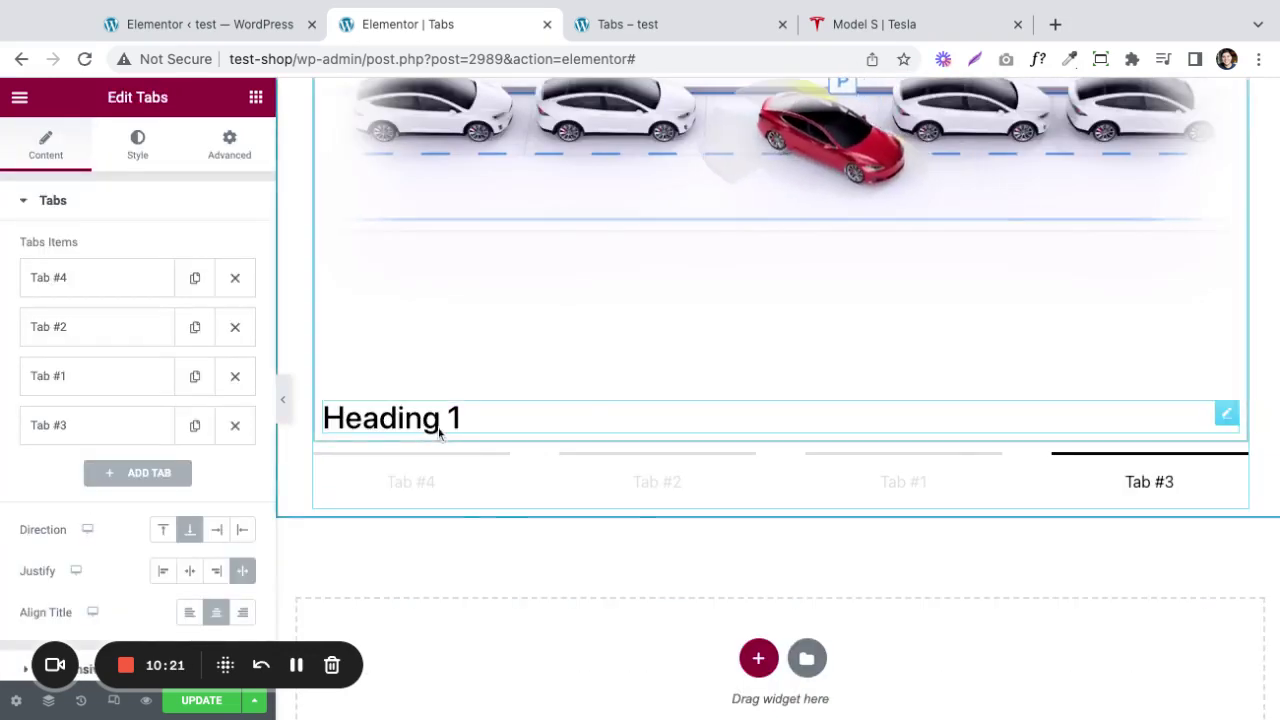
right_click(447, 418)
click(506, 470)
right_click(465, 440)
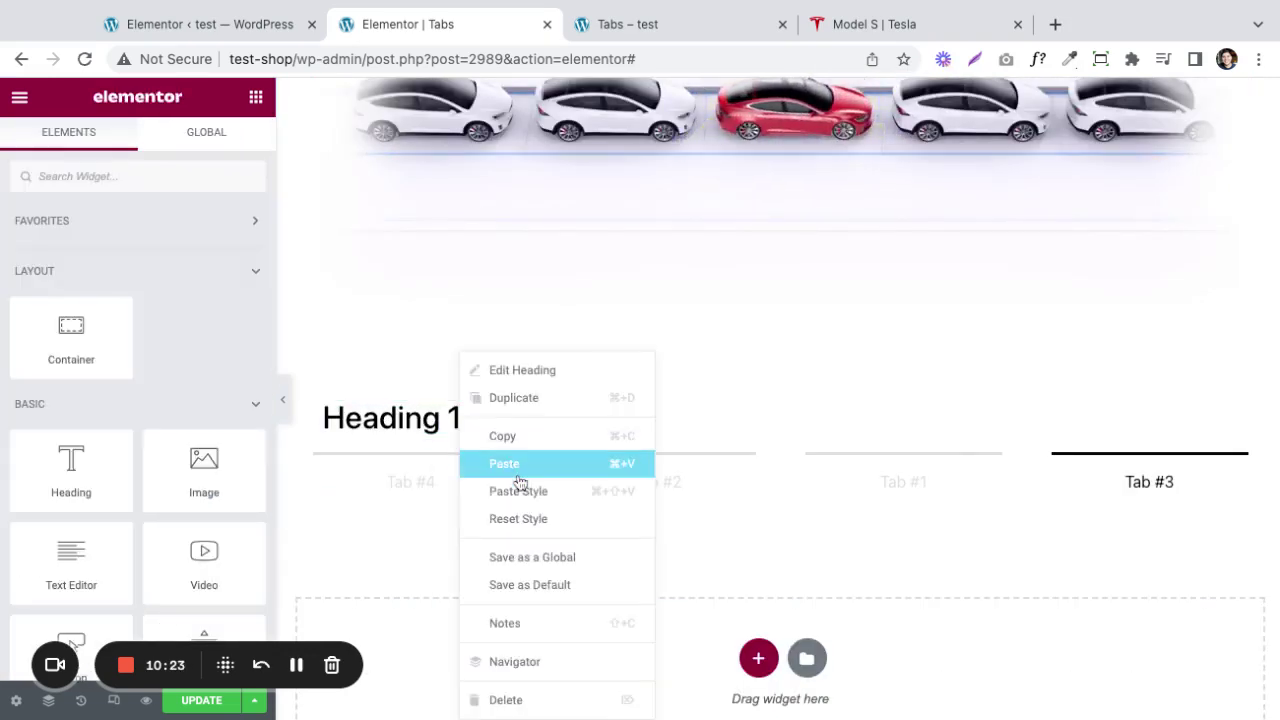
click(517, 462)
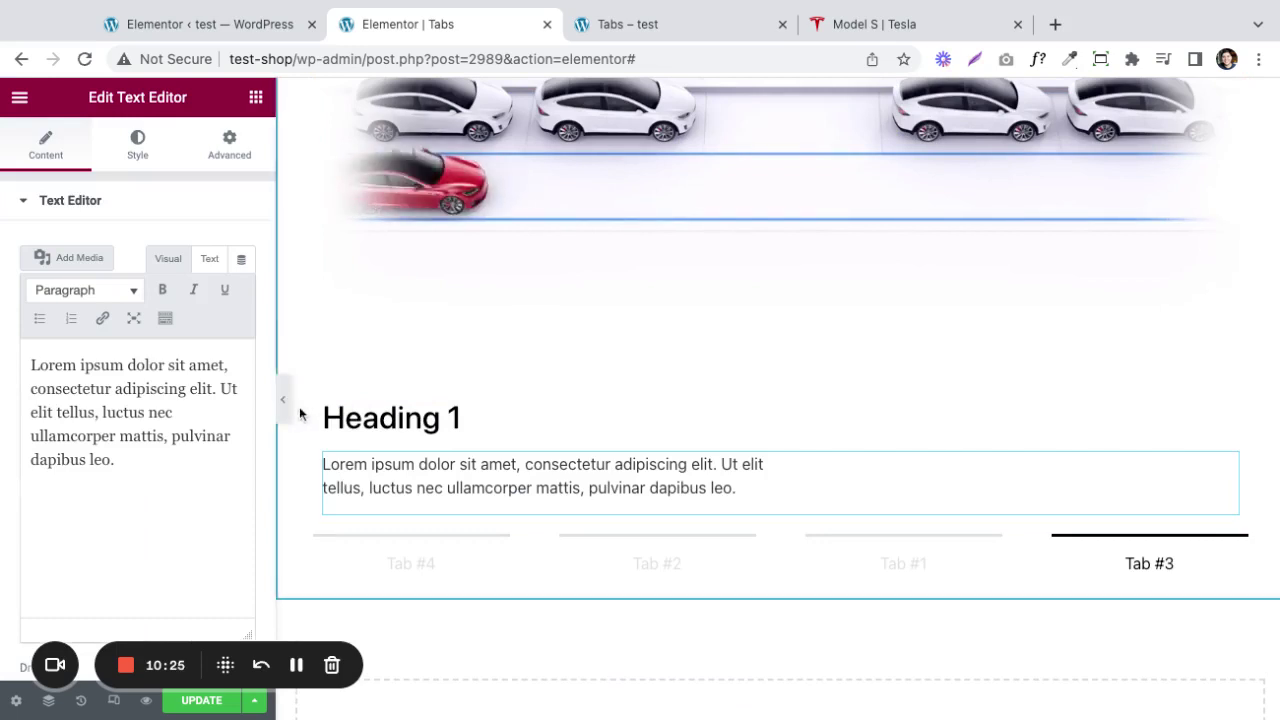
Preview the section without the editor panel and check the video, heading and text in all four tabs.
click(284, 401)
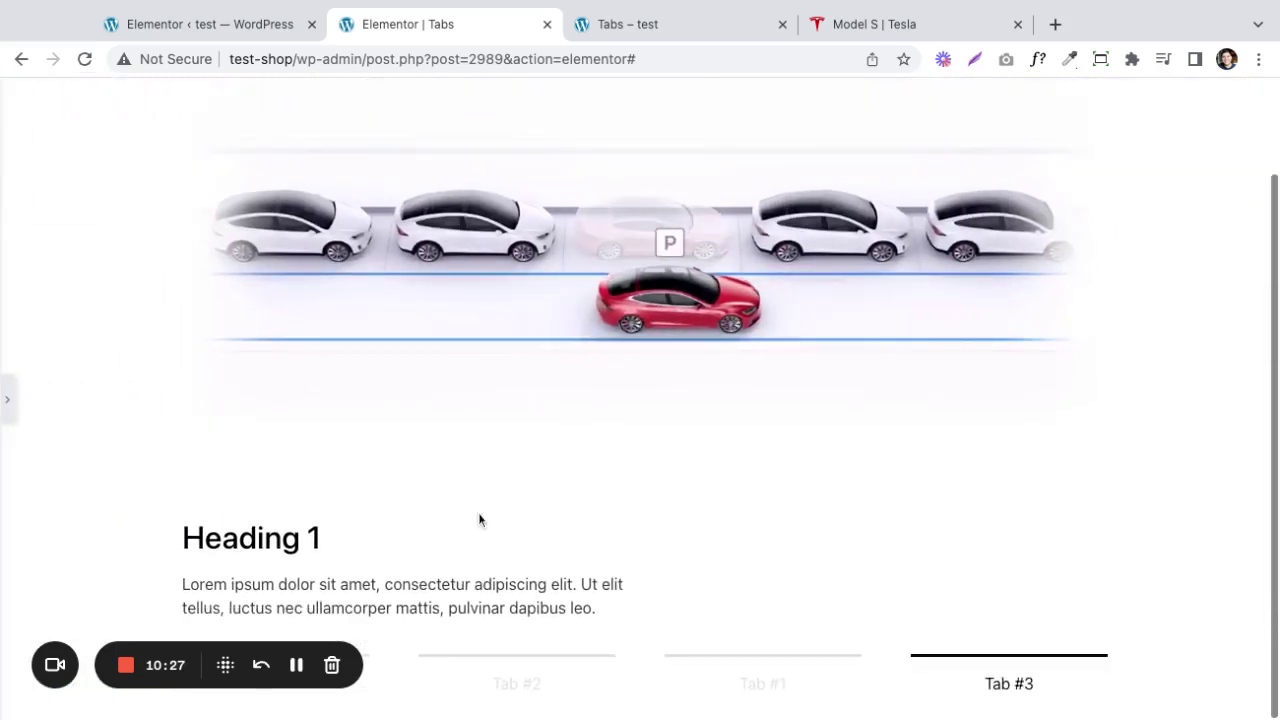
click(366, 664)
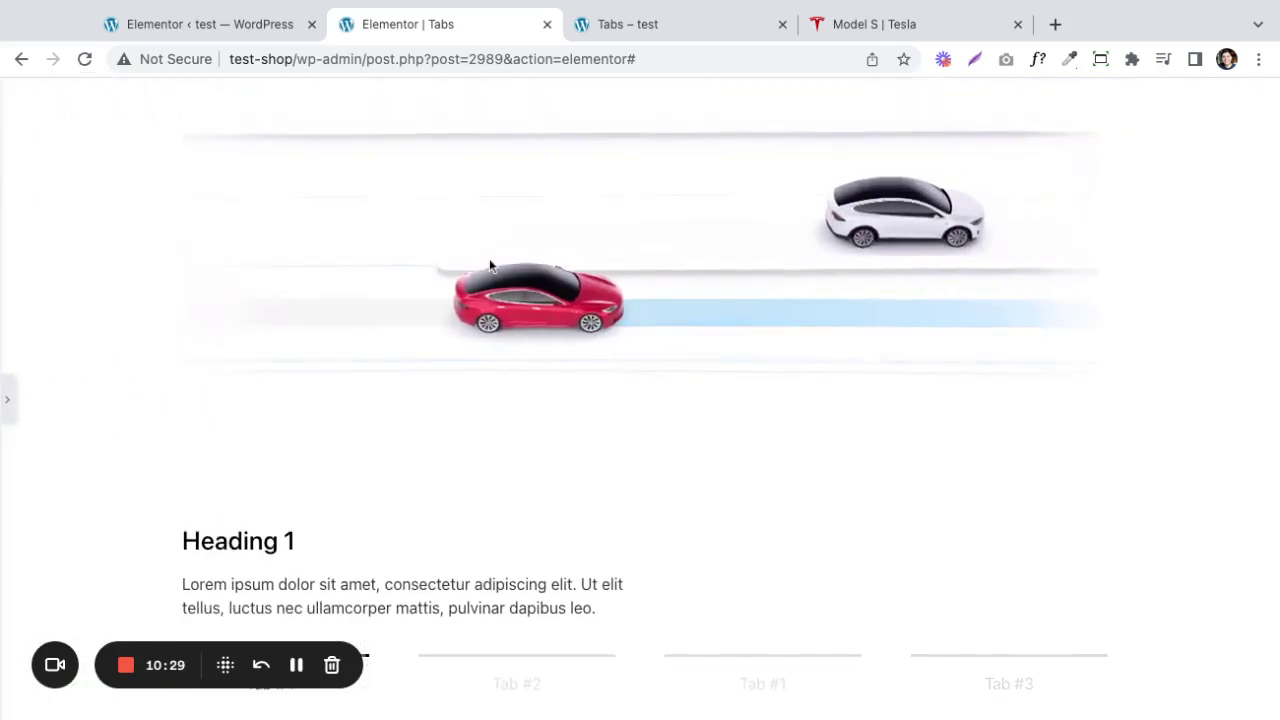
click(548, 689)
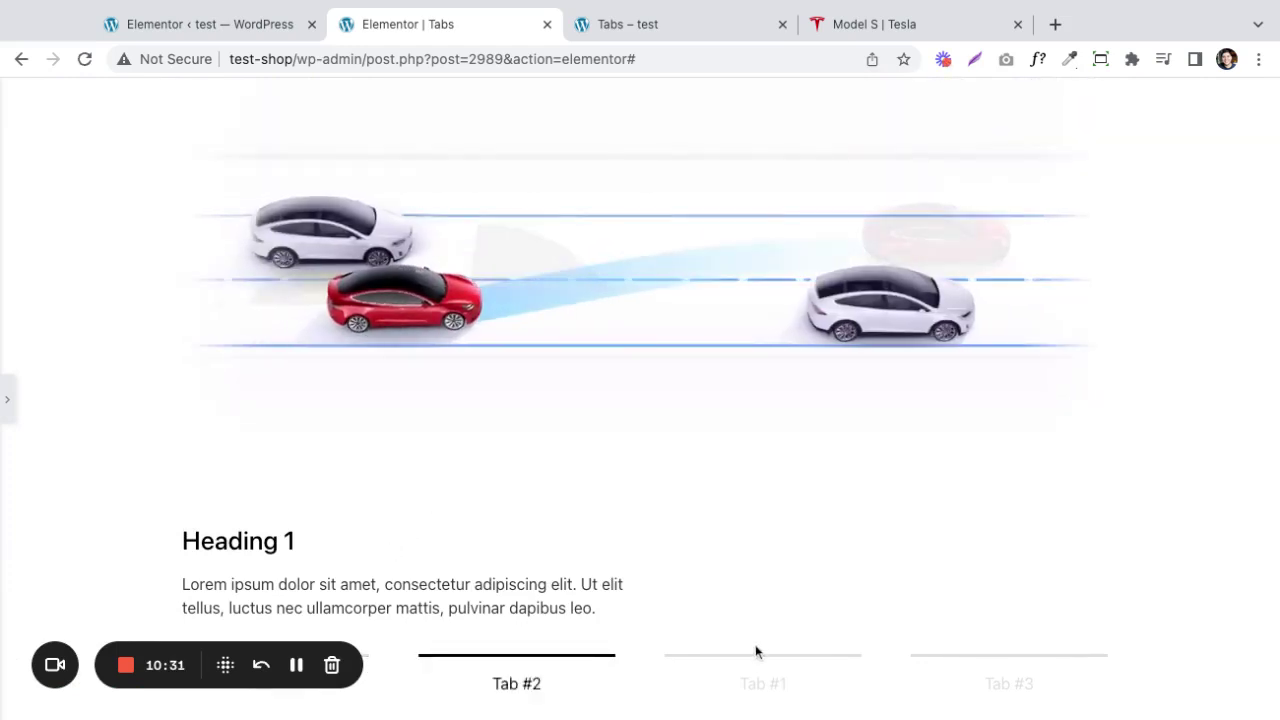
click(1000, 662)
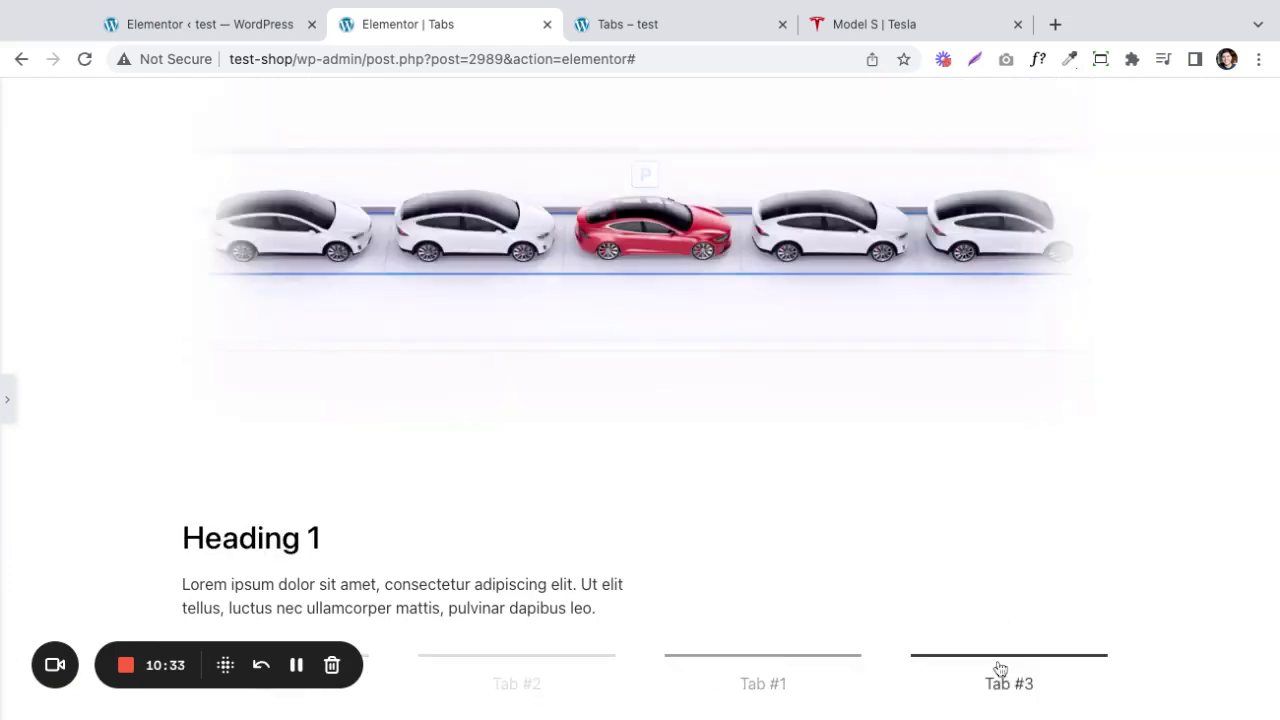
click(524, 673)
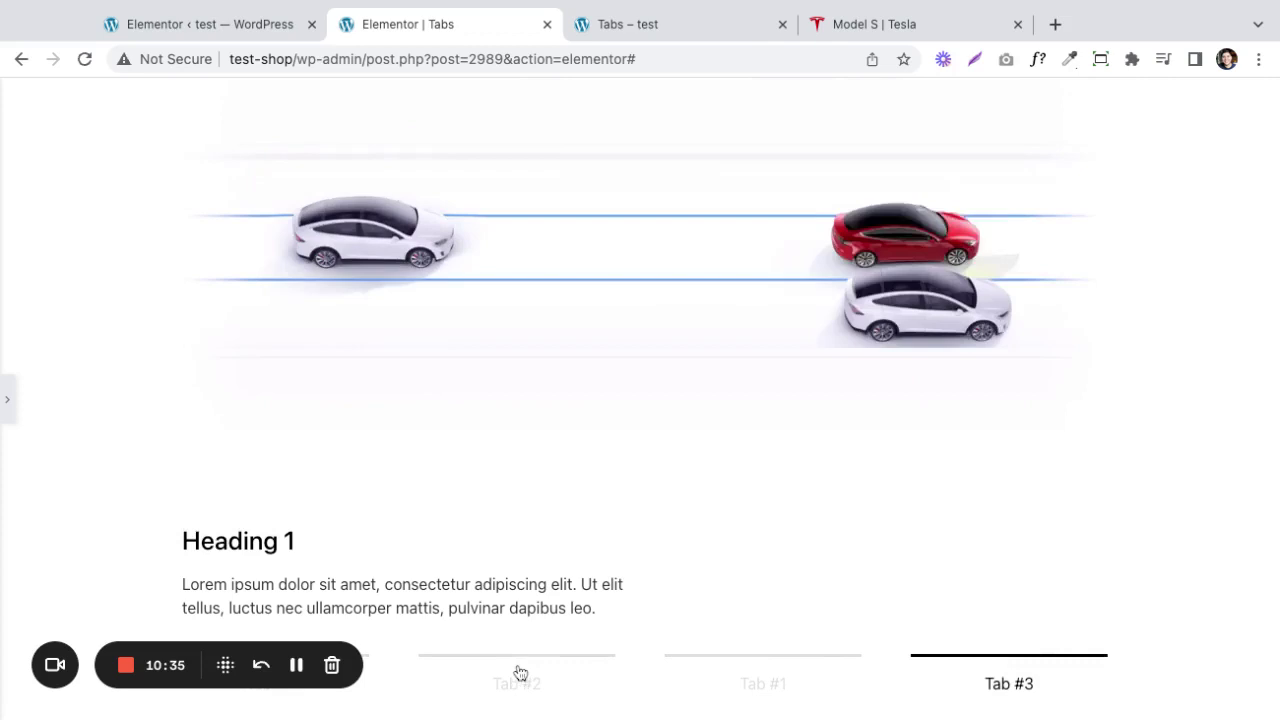
click(367, 666)
click(589, 681)
click(797, 666)
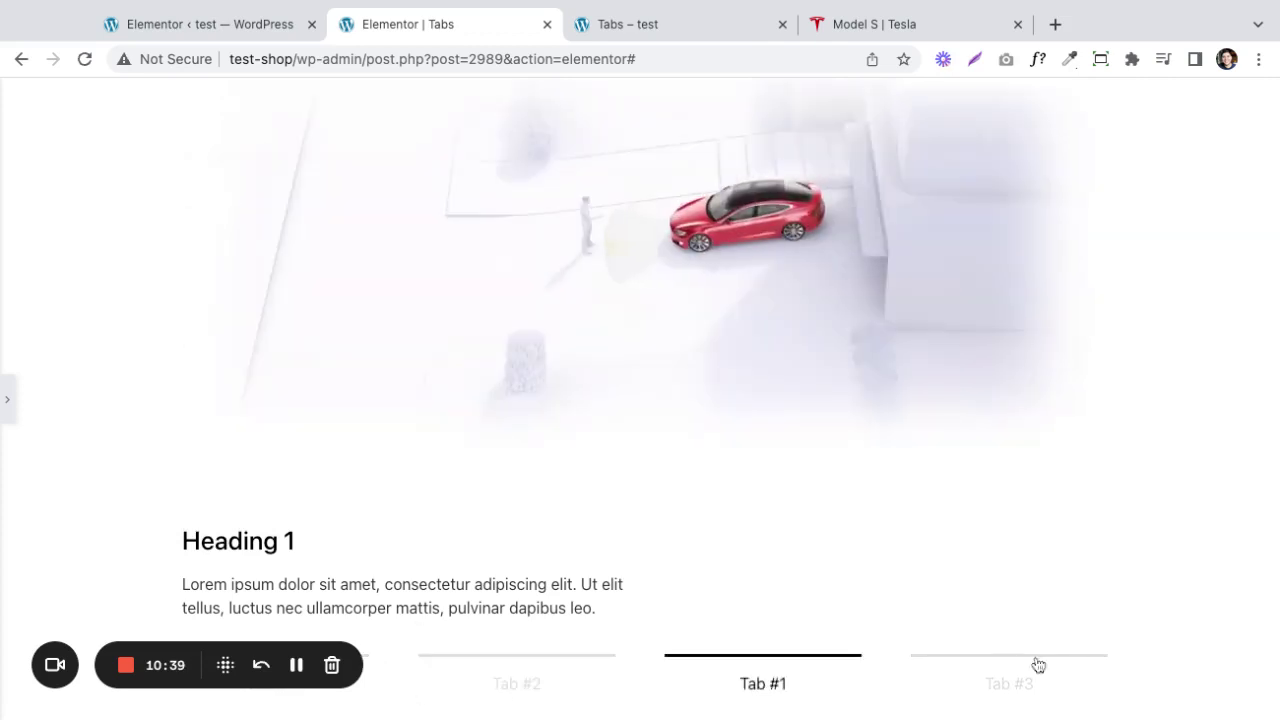
click(1034, 666)
click(519, 677)
click(823, 683)
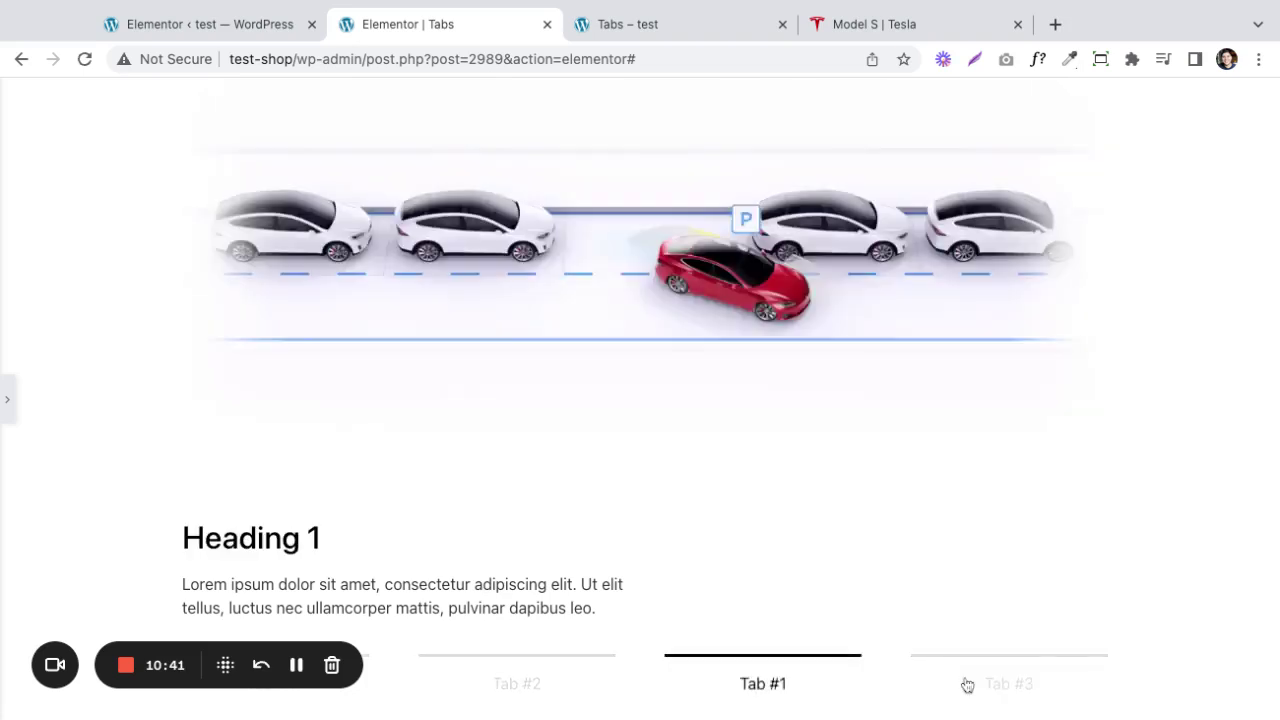
click(966, 686)
click(823, 680)
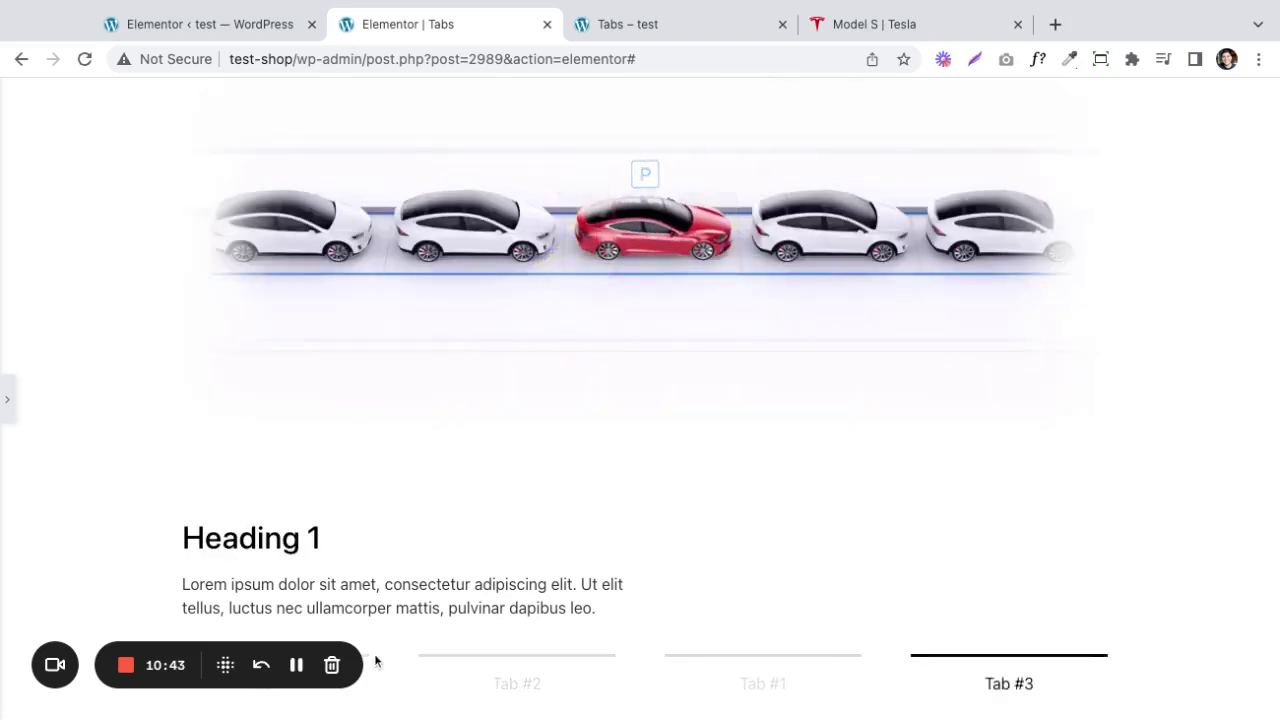
scroll(570, 460, up, 2)
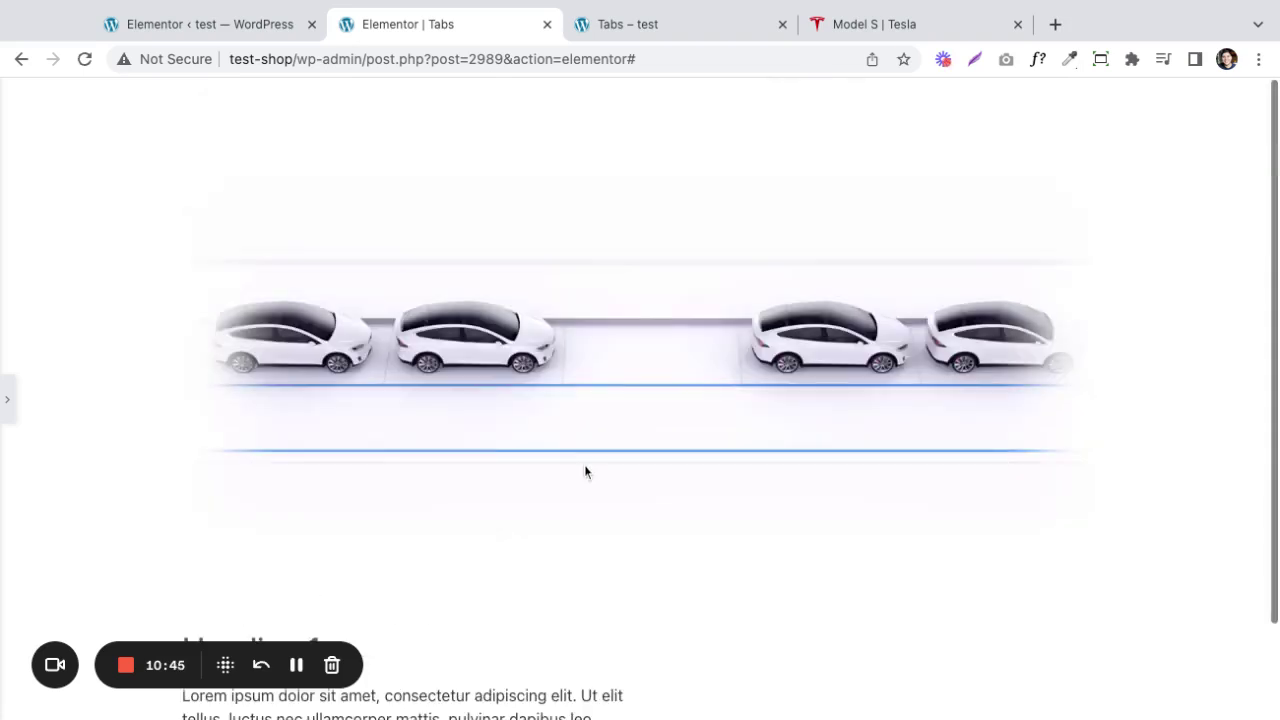
click(7, 403)
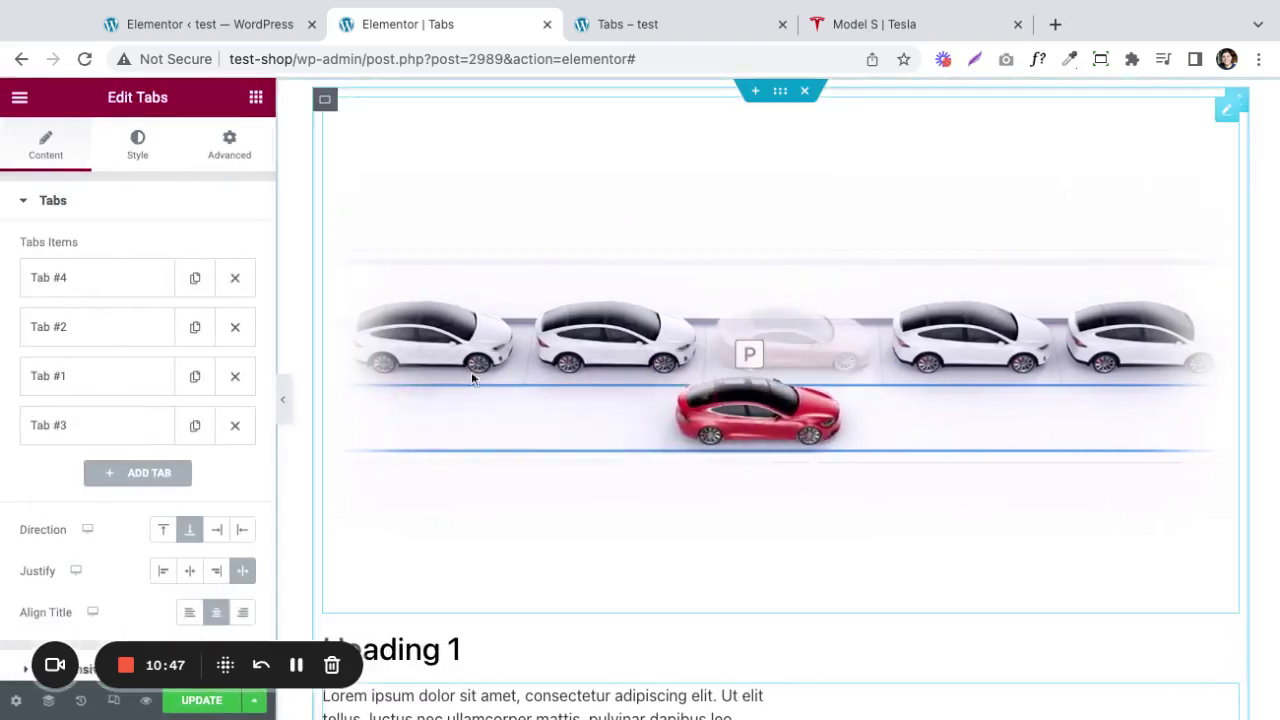
Add a new row-direction container above the existing Tesla tabs section.
click(756, 92)
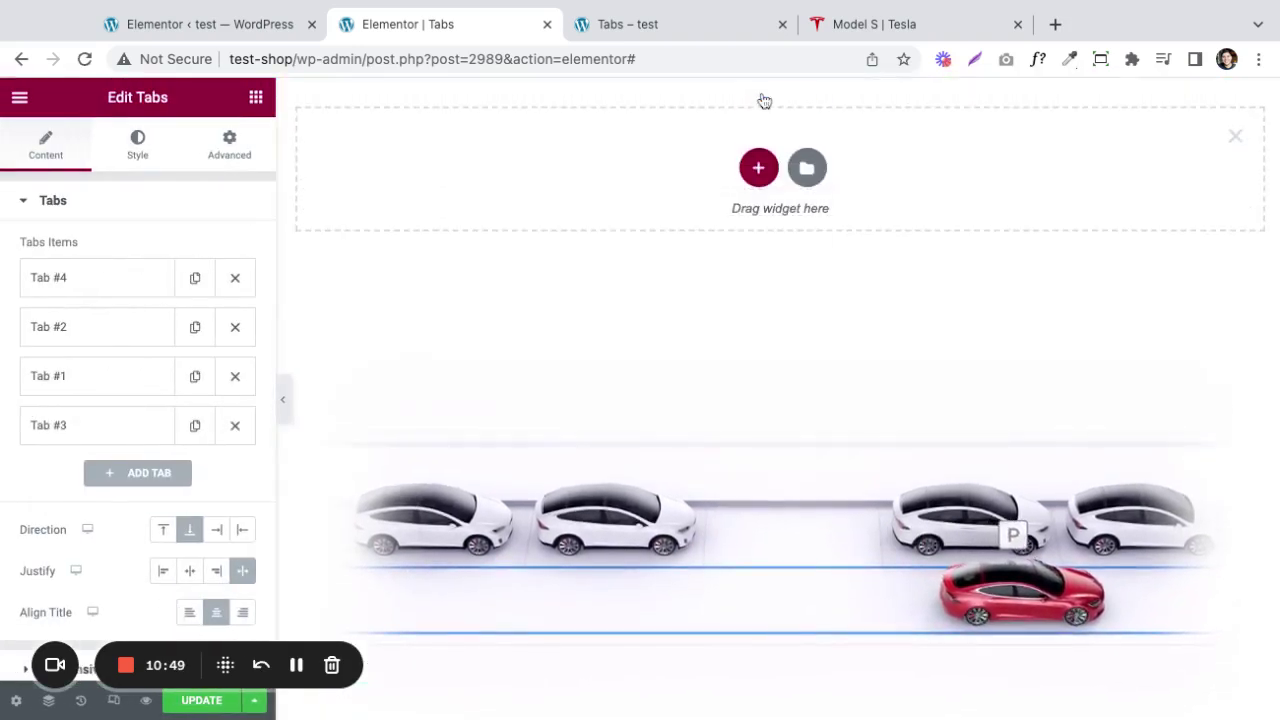
click(757, 170)
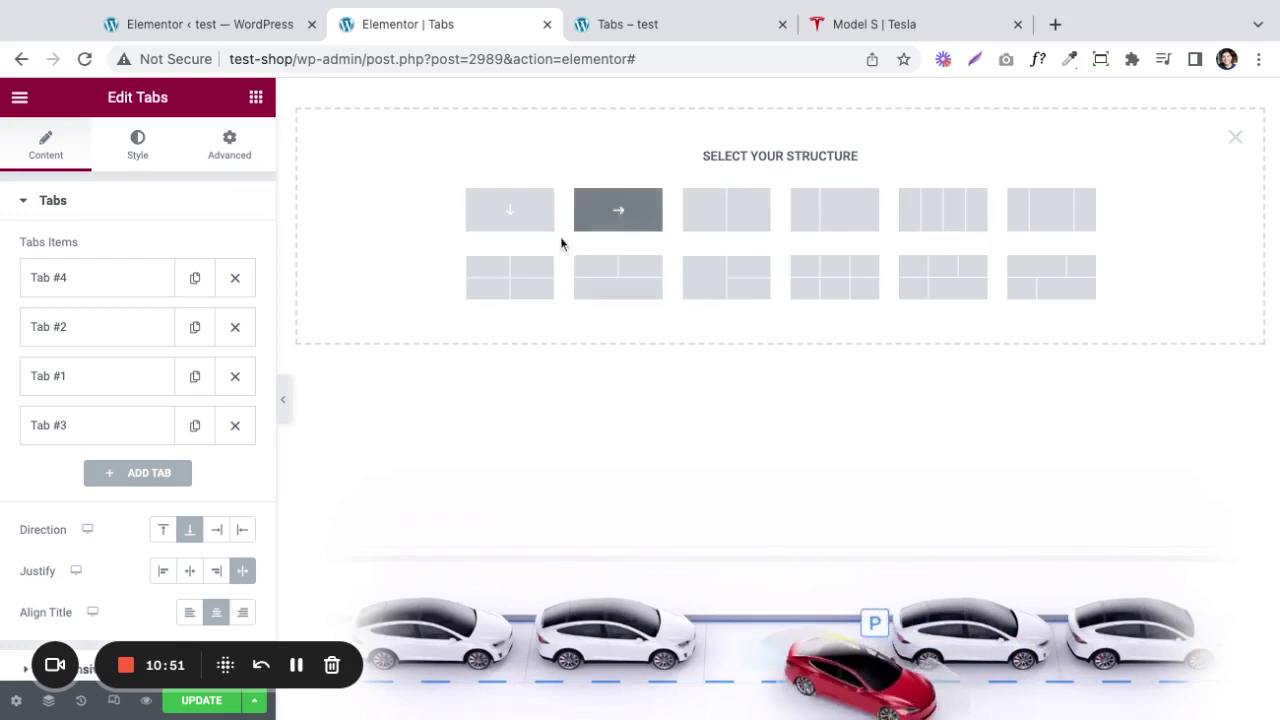
click(600, 222)
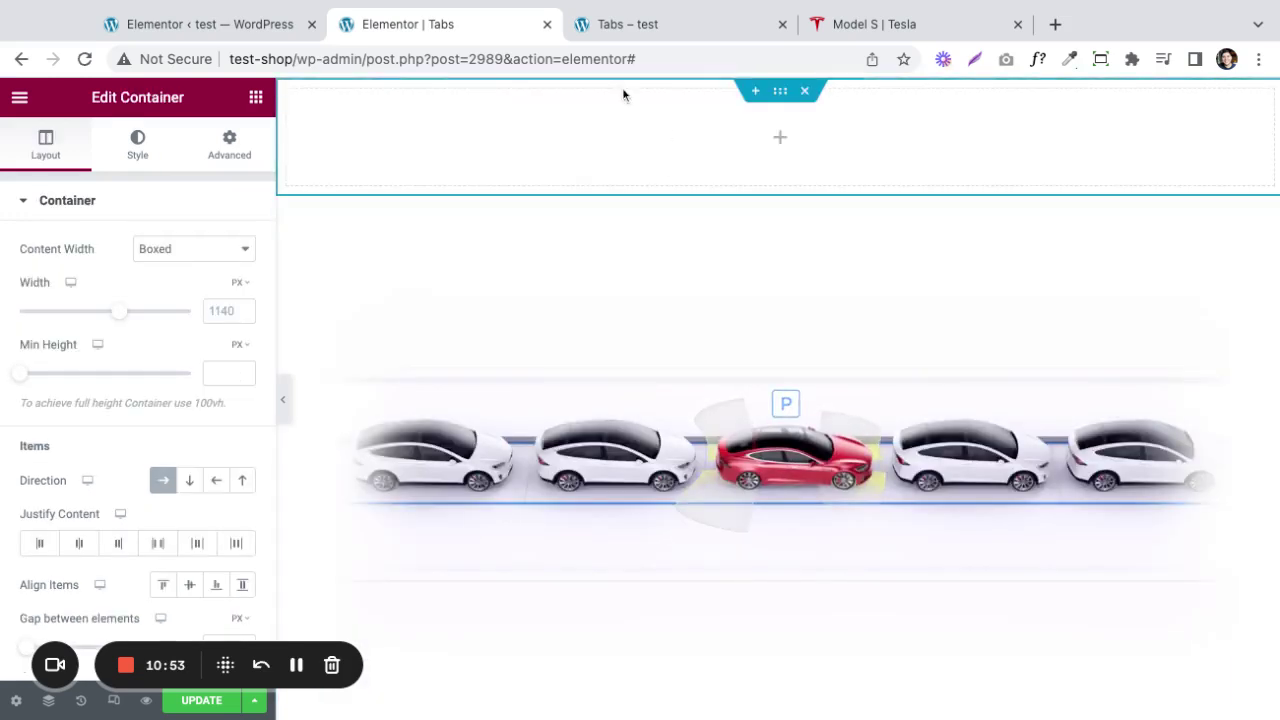
Search the widgets for "tabs" and add a Tabs widget to the new empty container.
click(256, 98)
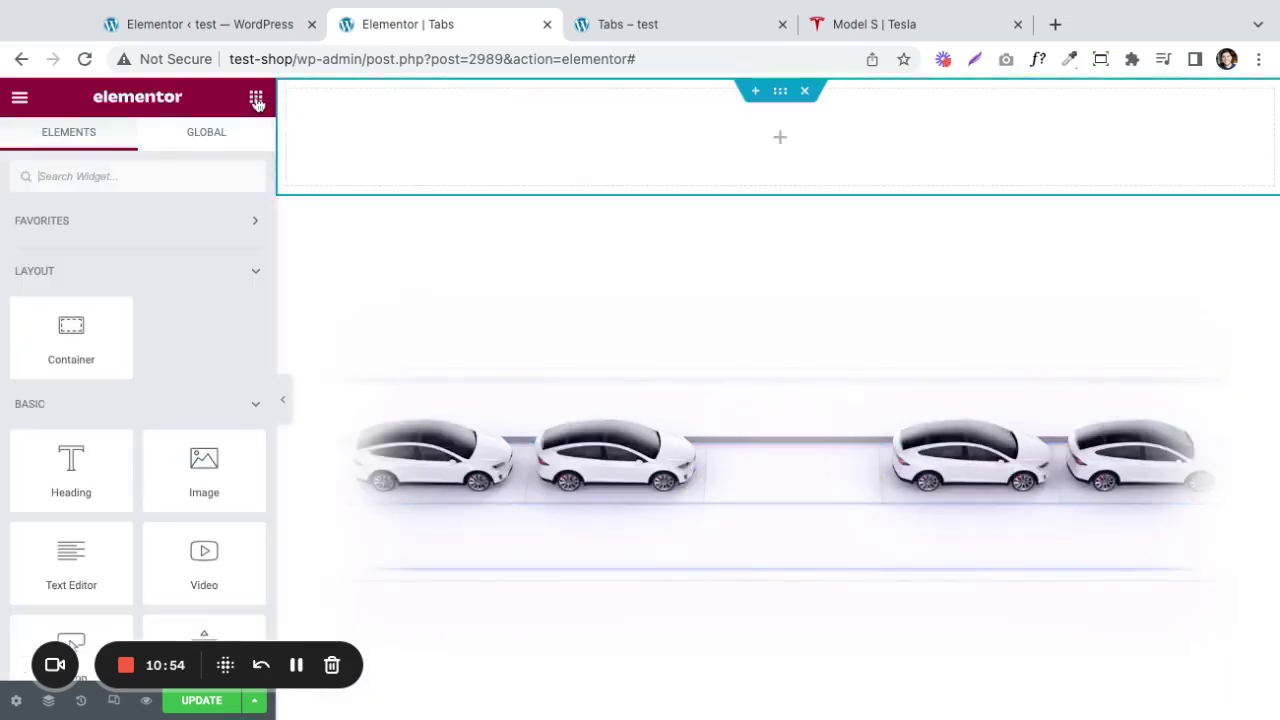
click(185, 177)
text(tabs)
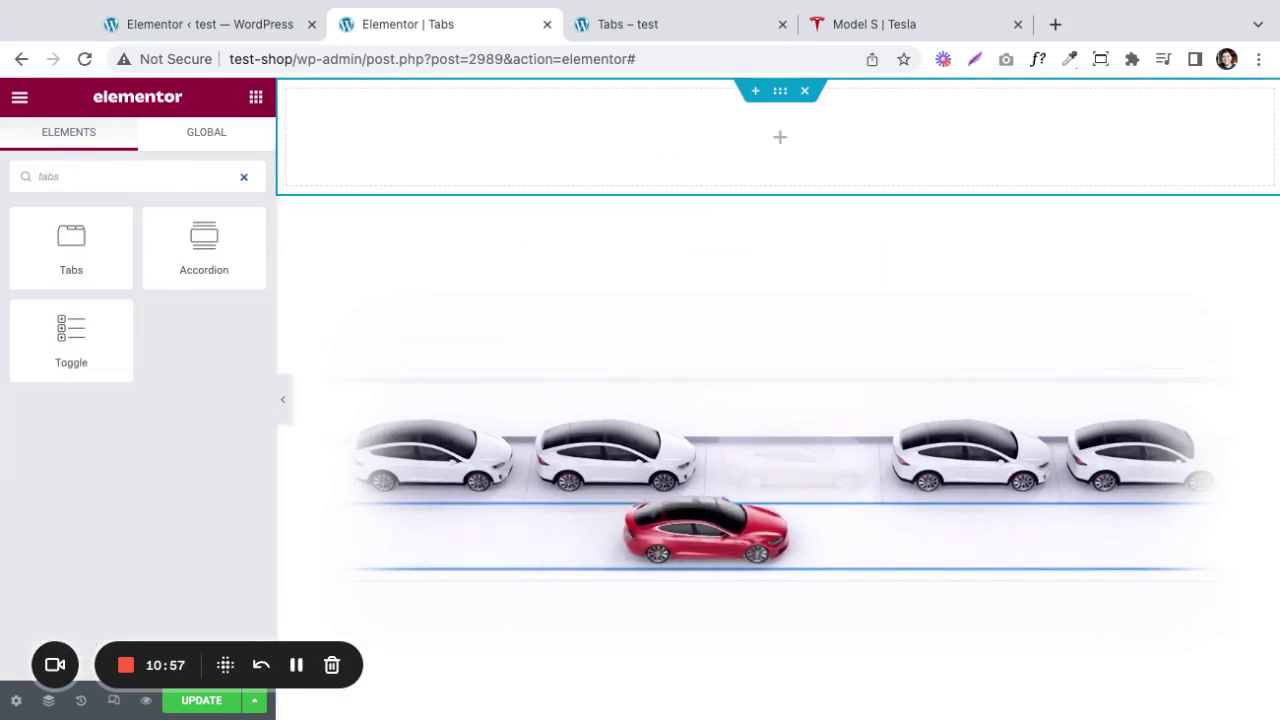
click(70, 250)
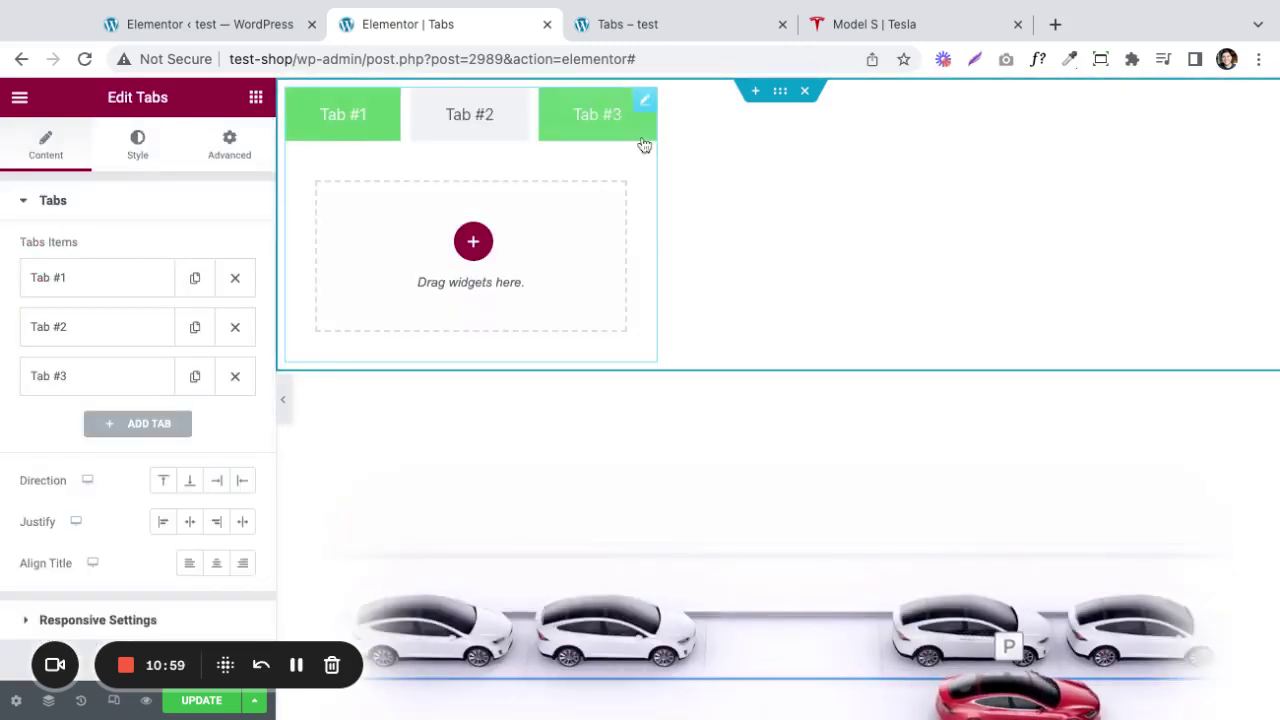
Search the widgets for "tab" and nest a second Tabs widget inside Tab #1 of the new Tabs widget.
click(258, 100)
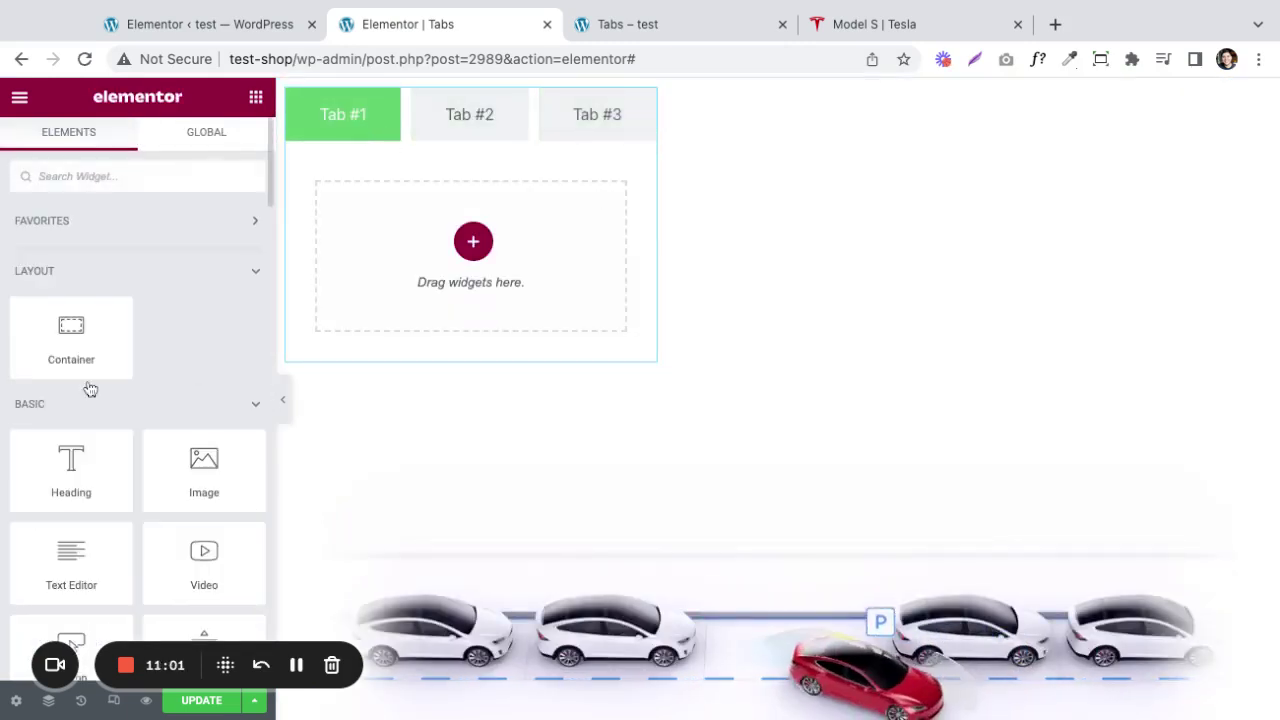
click(133, 177)
text(tab)
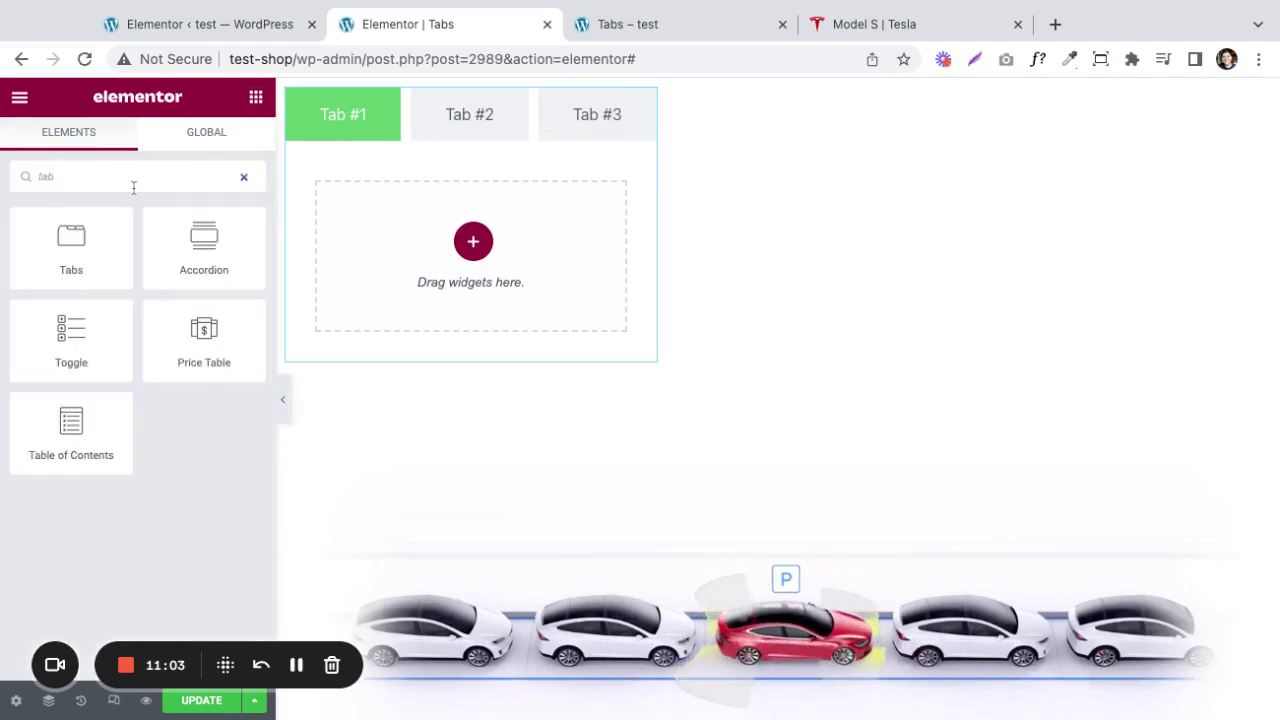
drag(48, 250, 519, 262)
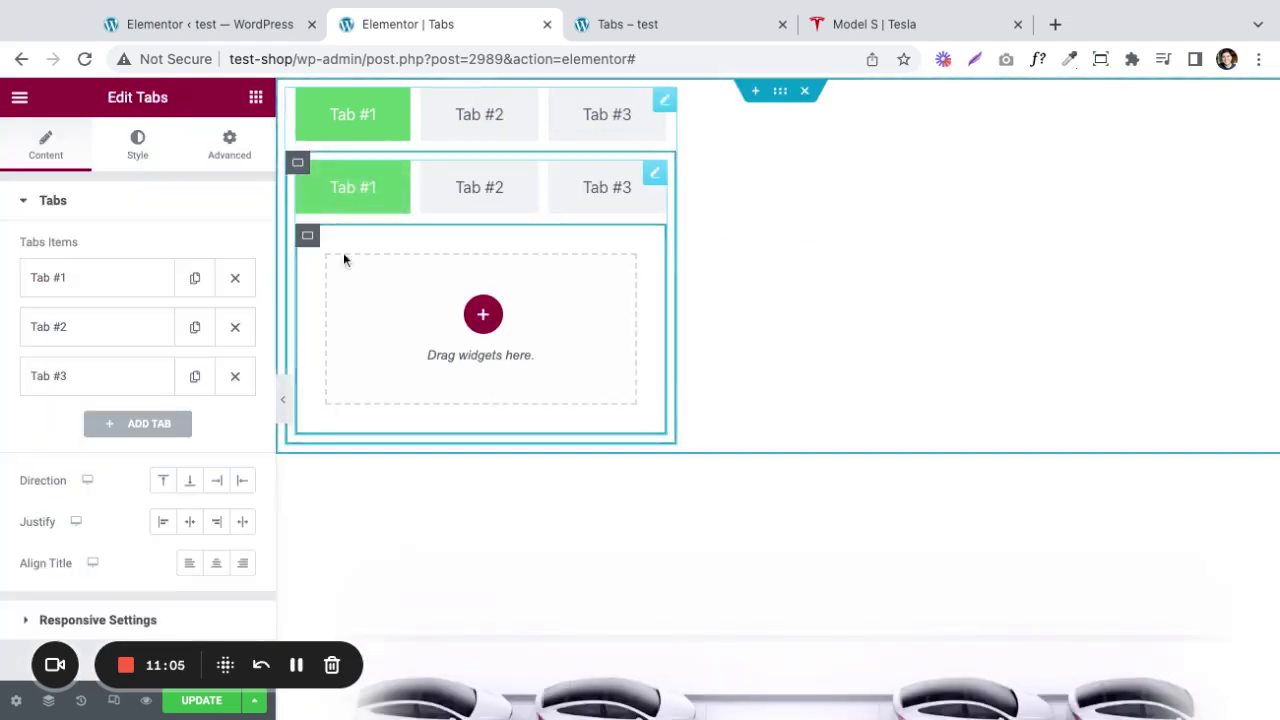
Preview the nested tabs without the editor panel and test switching between the outer and inner tabs.
click(281, 398)
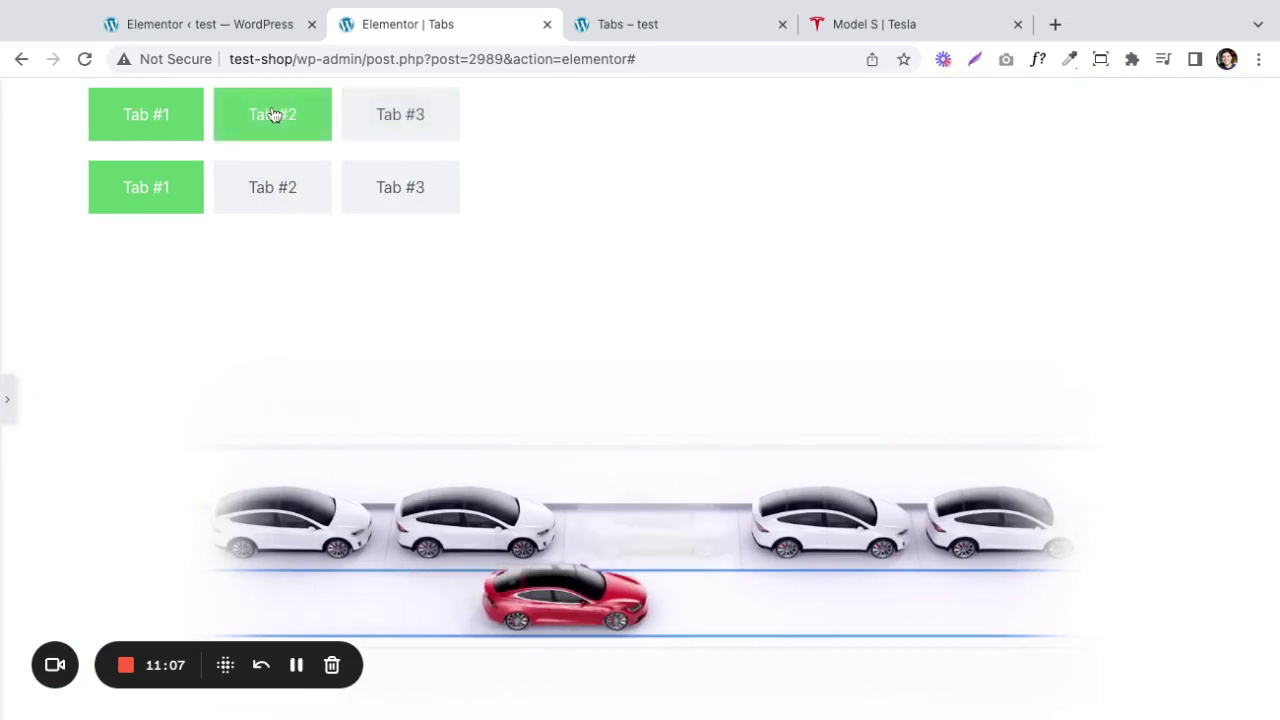
click(262, 114)
click(185, 130)
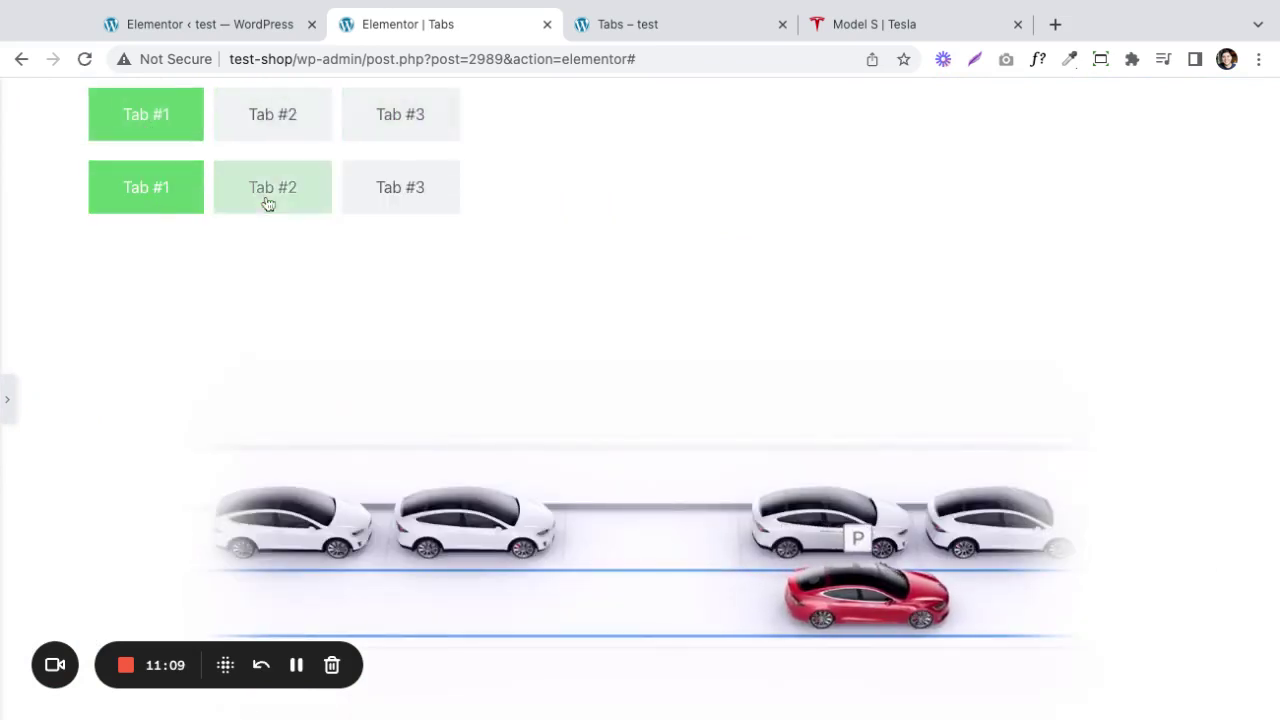
click(280, 112)
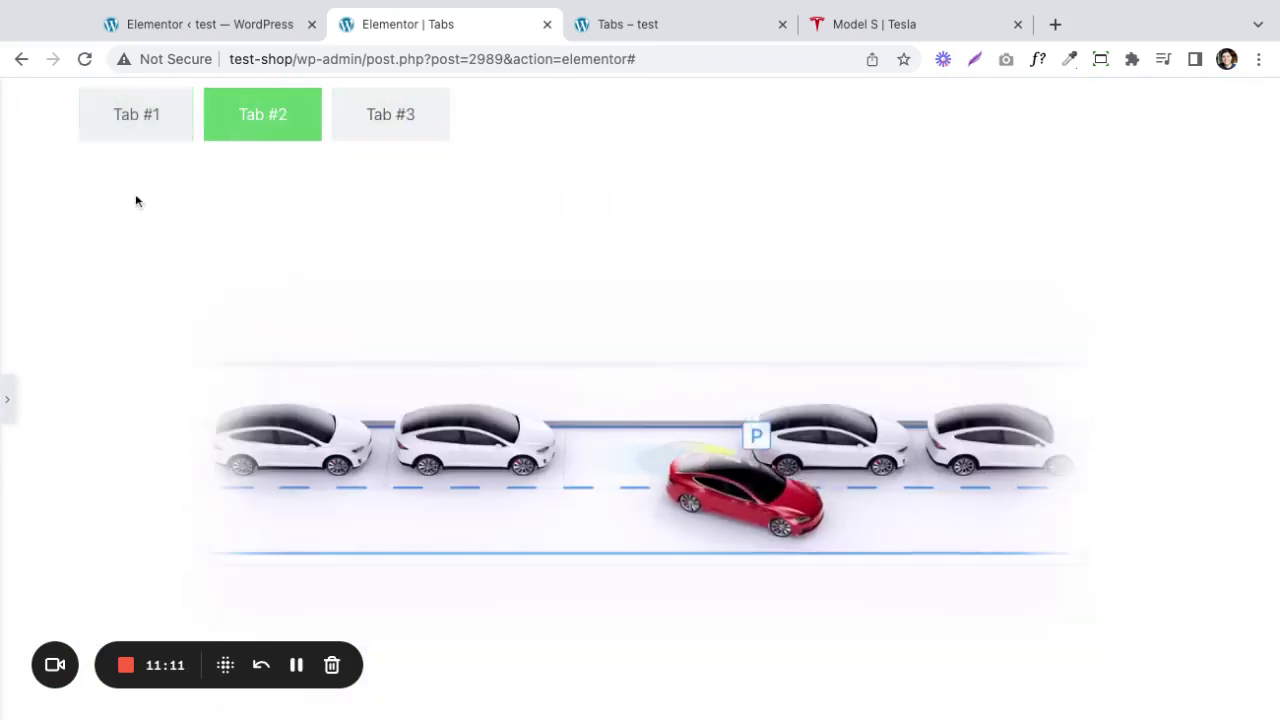
click(140, 132)
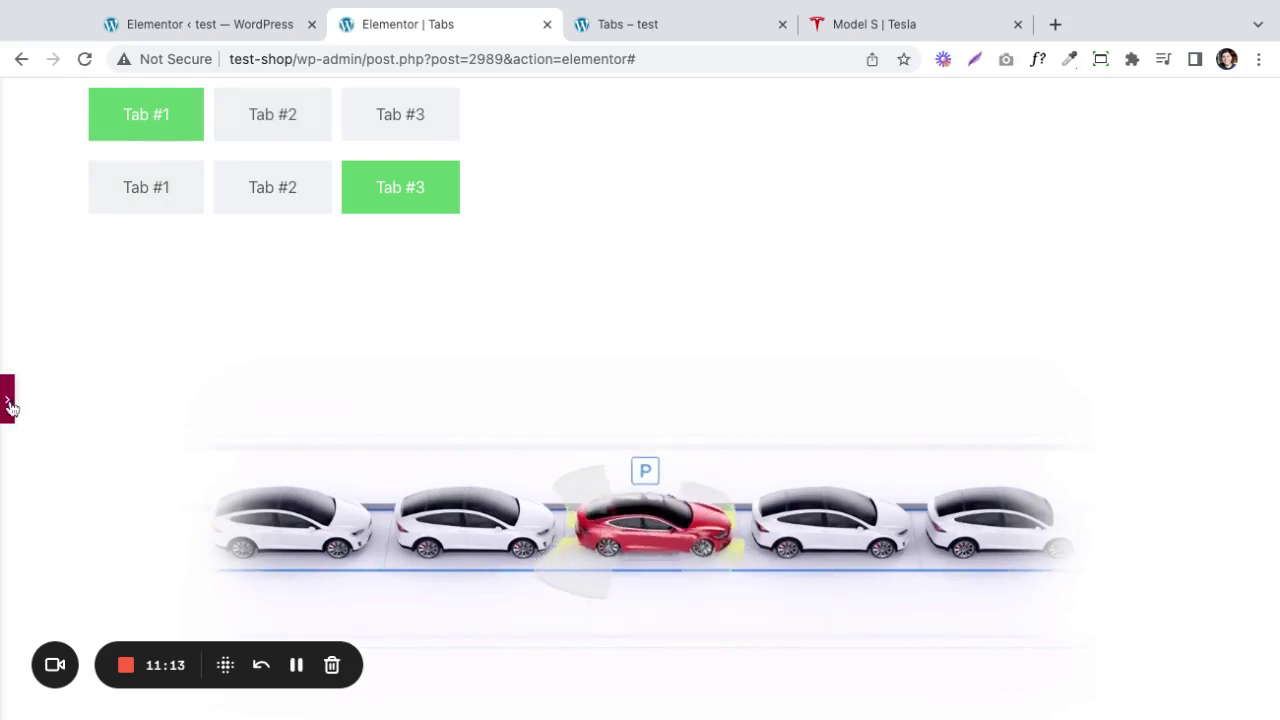
click(8, 400)
Try the Right direction on the four-item Tesla Tabs widget, set it to Left, and hide the editor panel to preview it.
scroll(665, 589, down, 5)
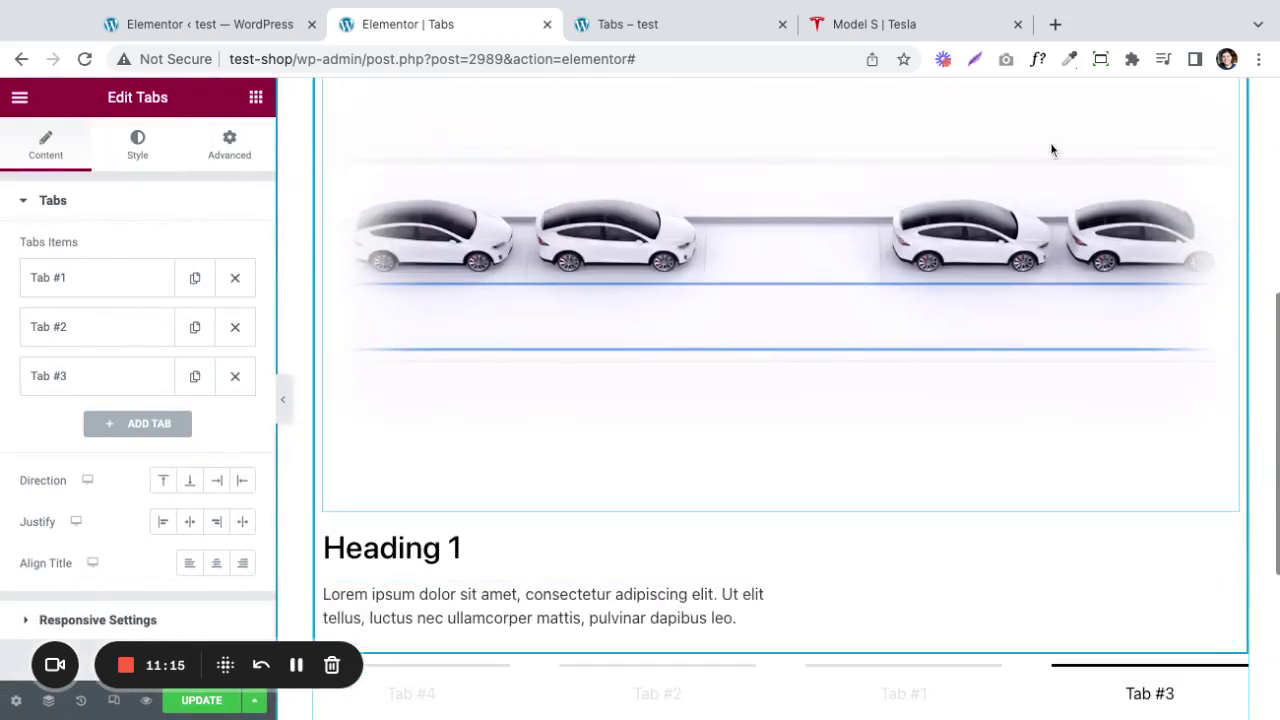
scroll(1100, 170, up, 3)
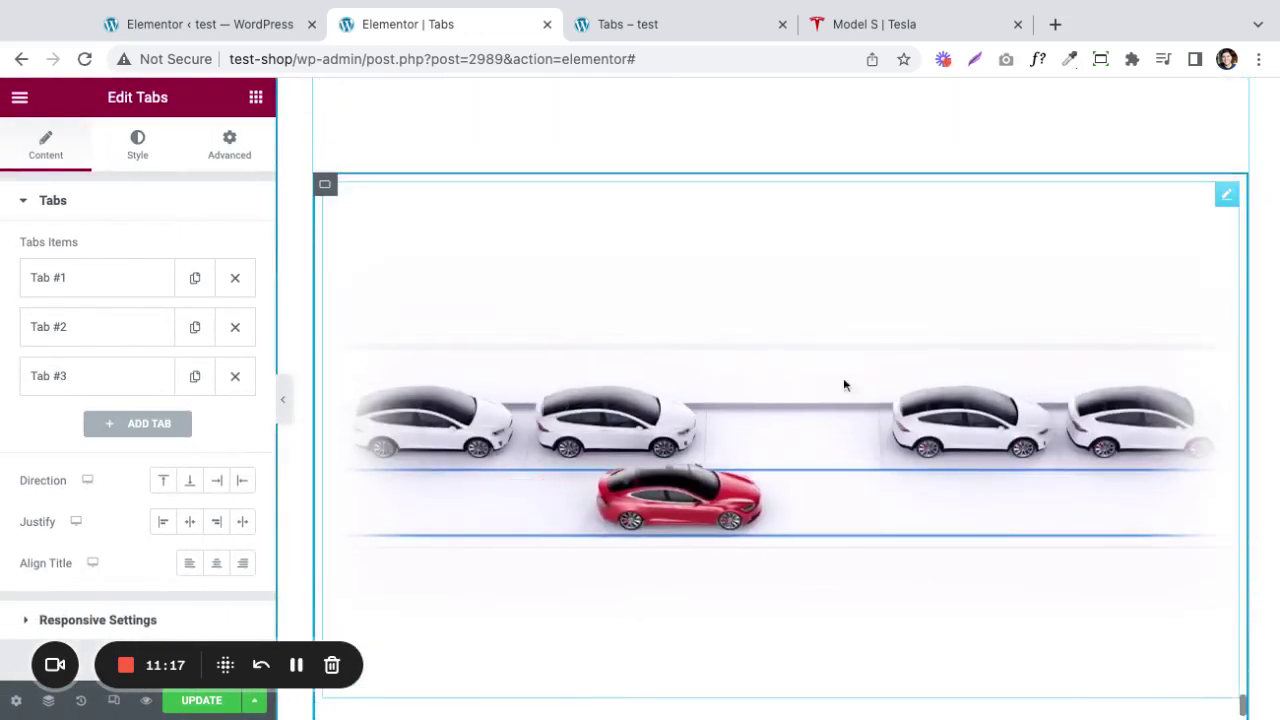
scroll(780, 400, down, 7)
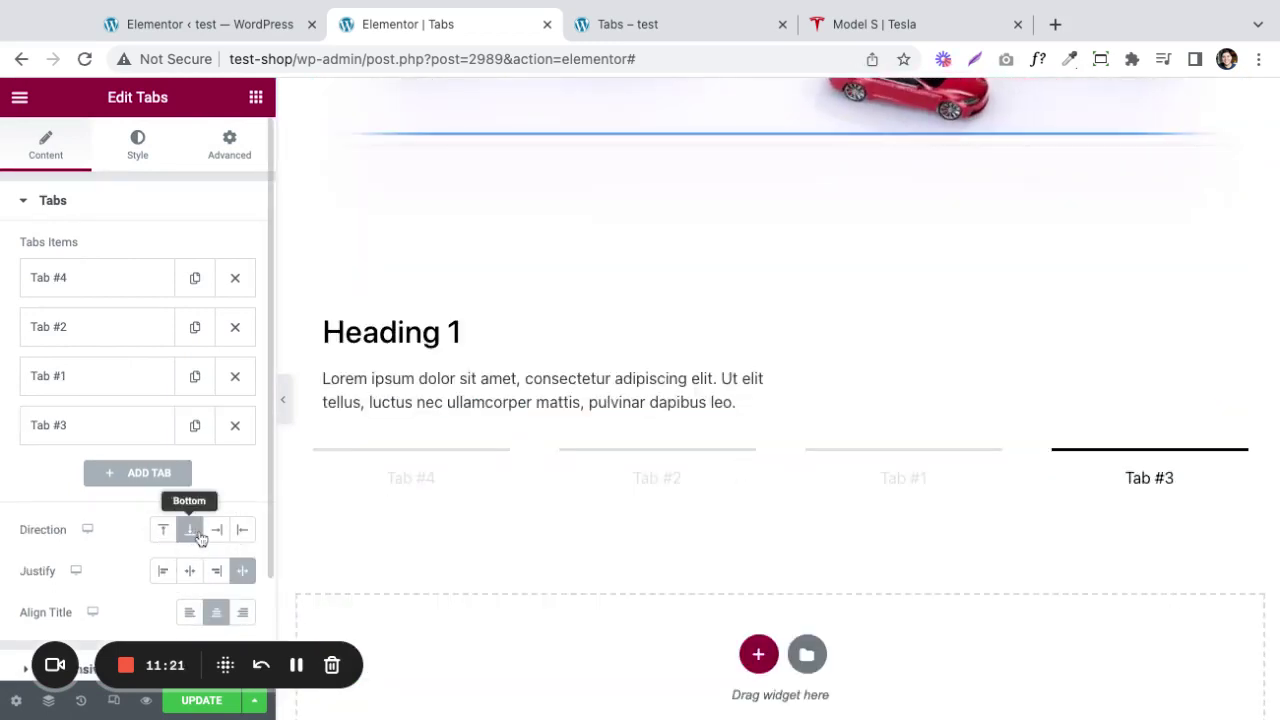
click(216, 530)
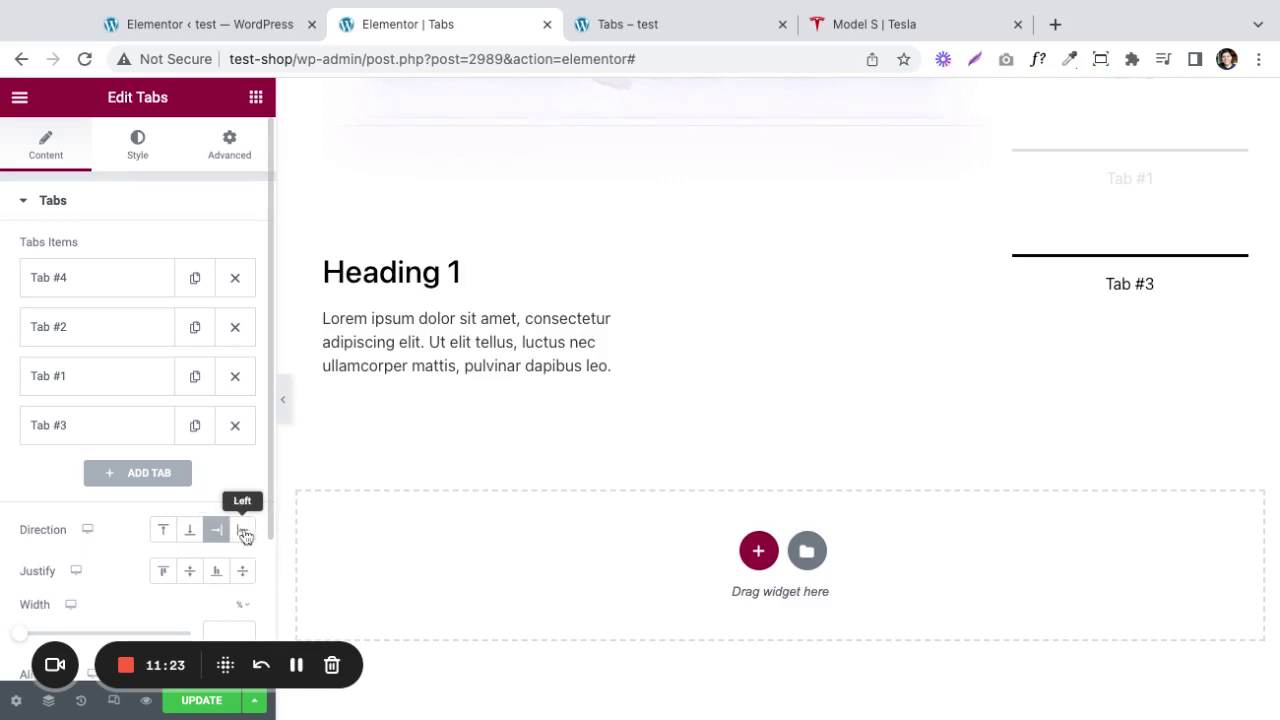
click(244, 531)
click(284, 402)
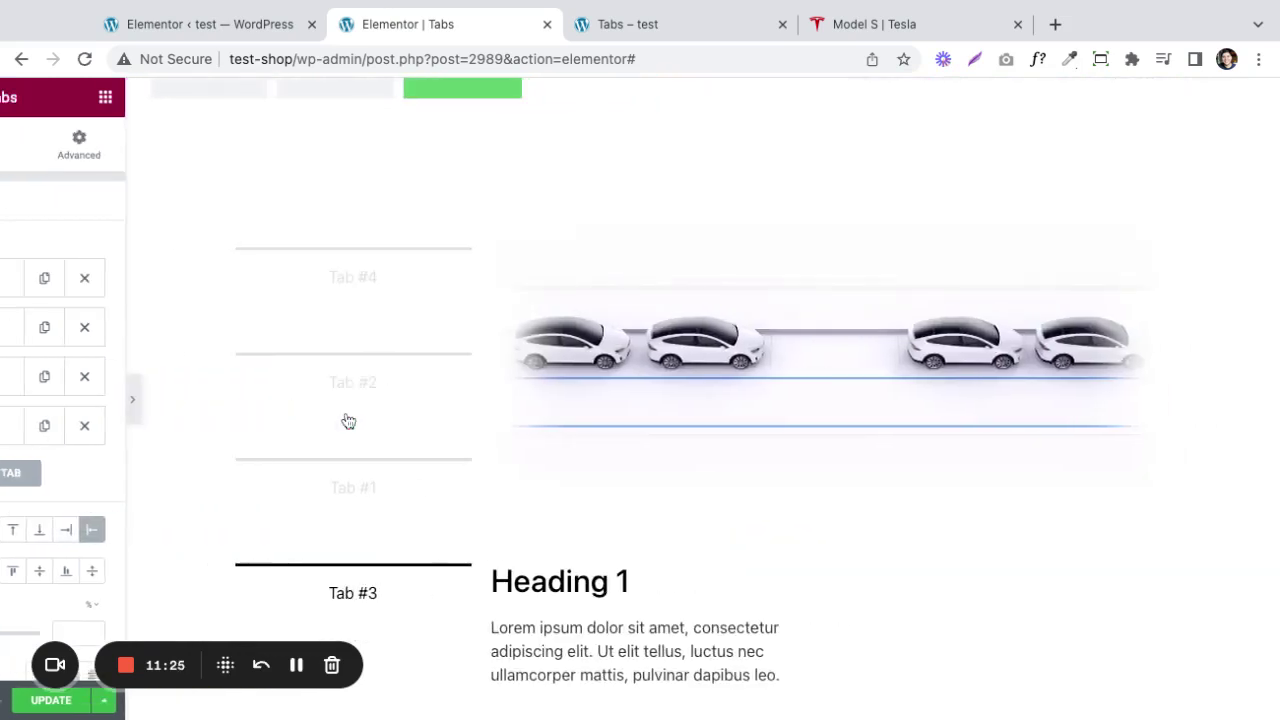
Test switching among all four tabs of the left-directed Tesla Tabs widget in preview, and bring back the editor panel.
click(300, 279)
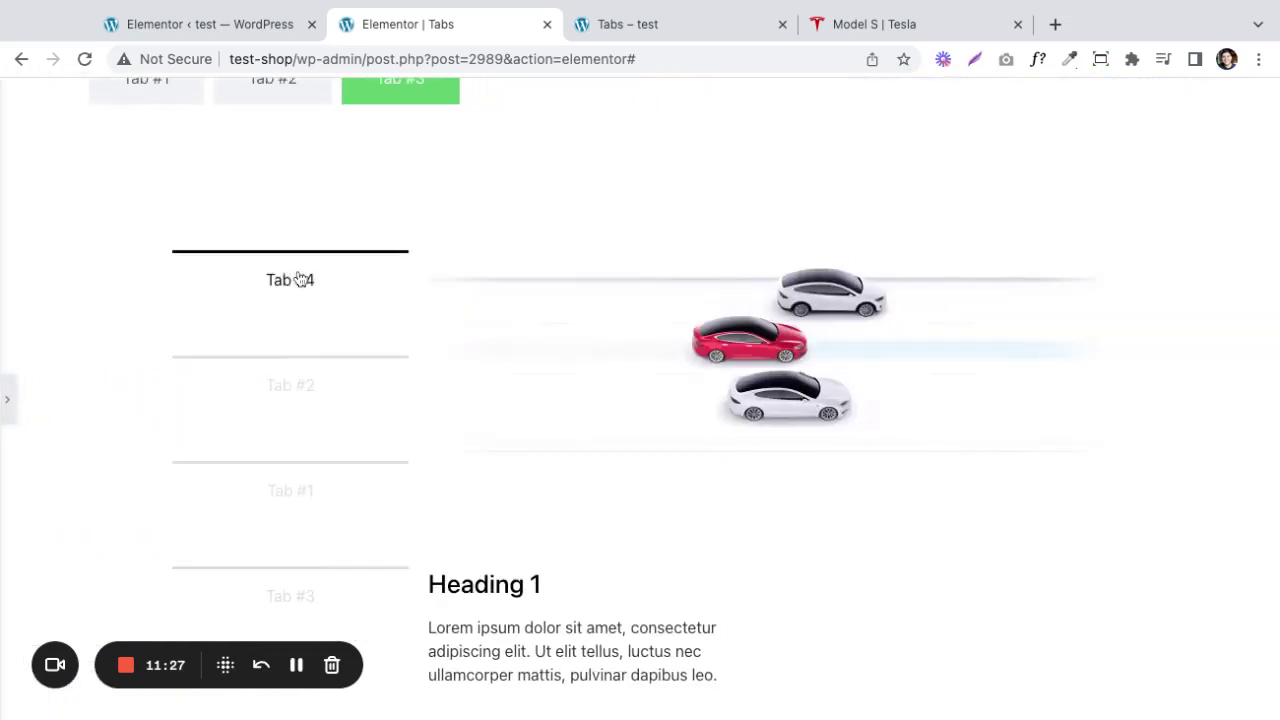
click(343, 444)
click(302, 515)
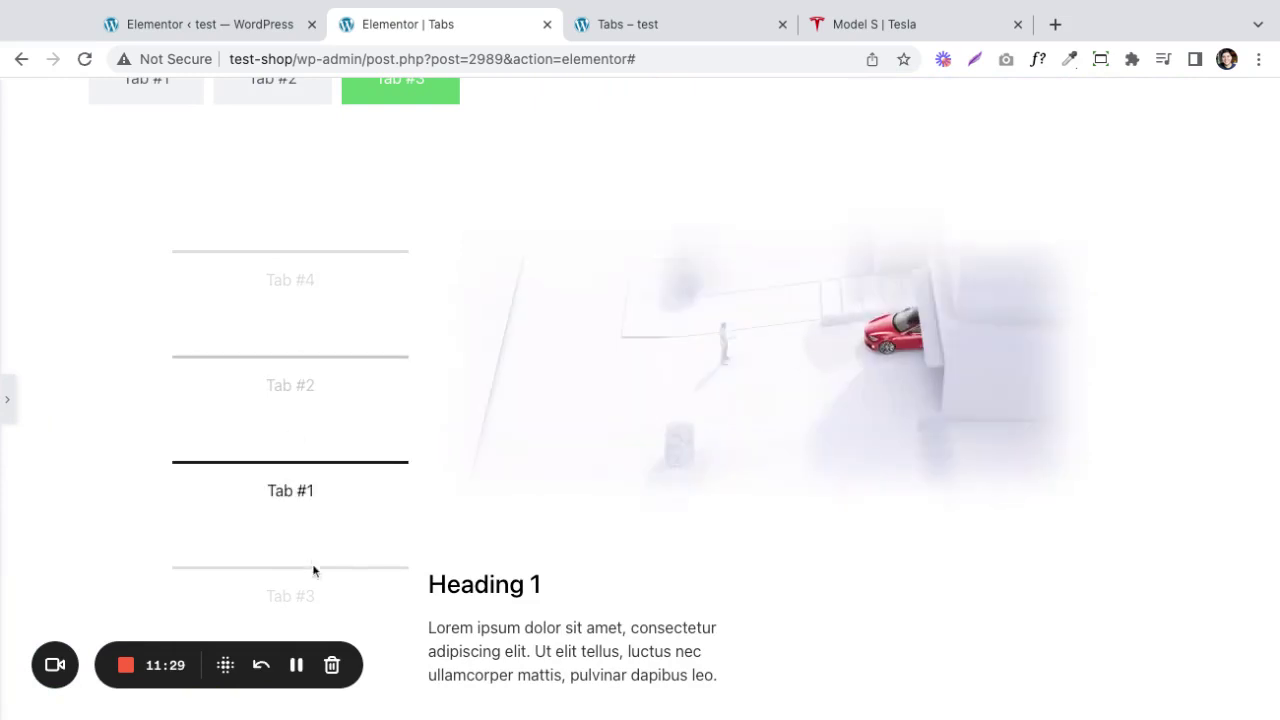
click(304, 594)
click(280, 330)
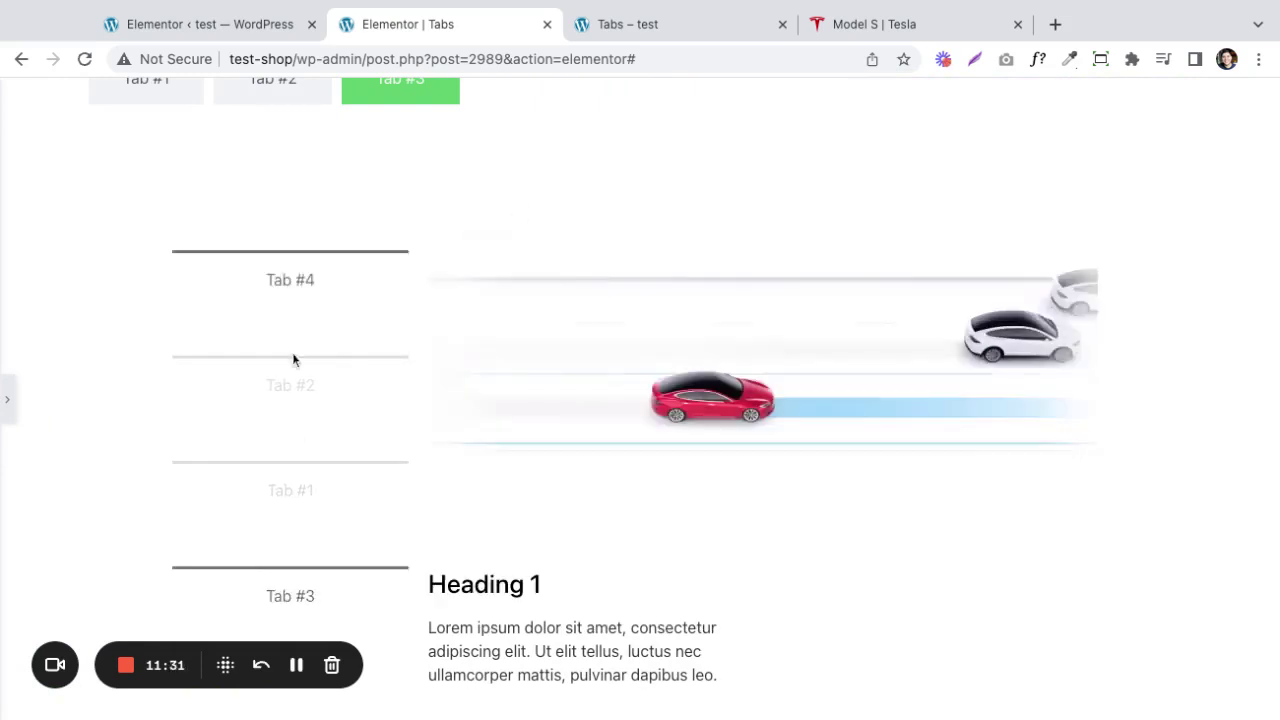
click(302, 420)
click(302, 545)
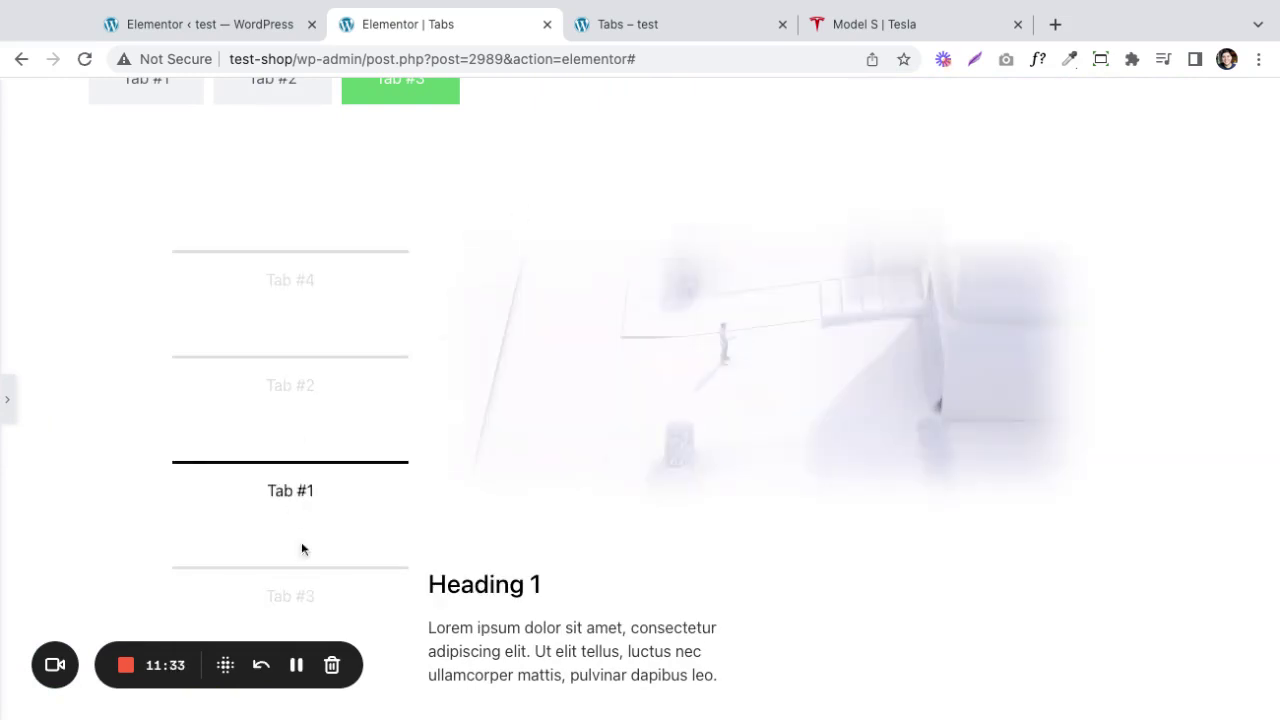
click(313, 600)
click(8, 400)
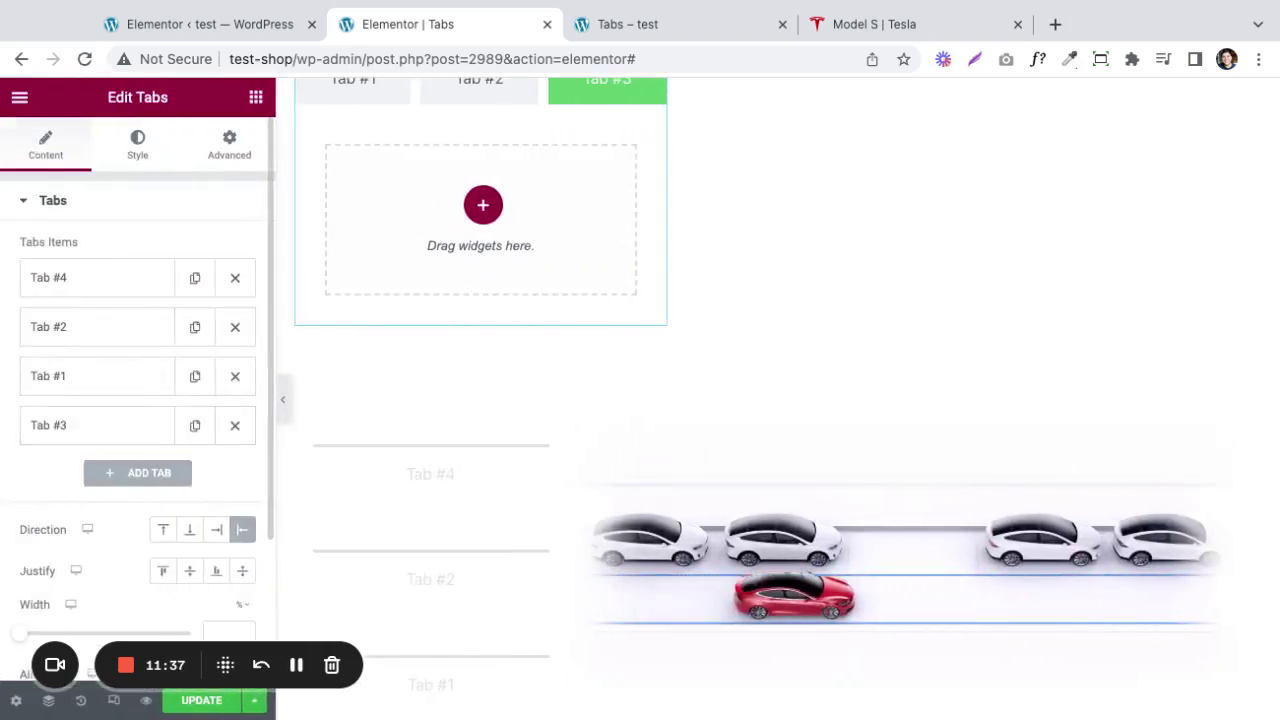
scroll(554, 239, up, 1)
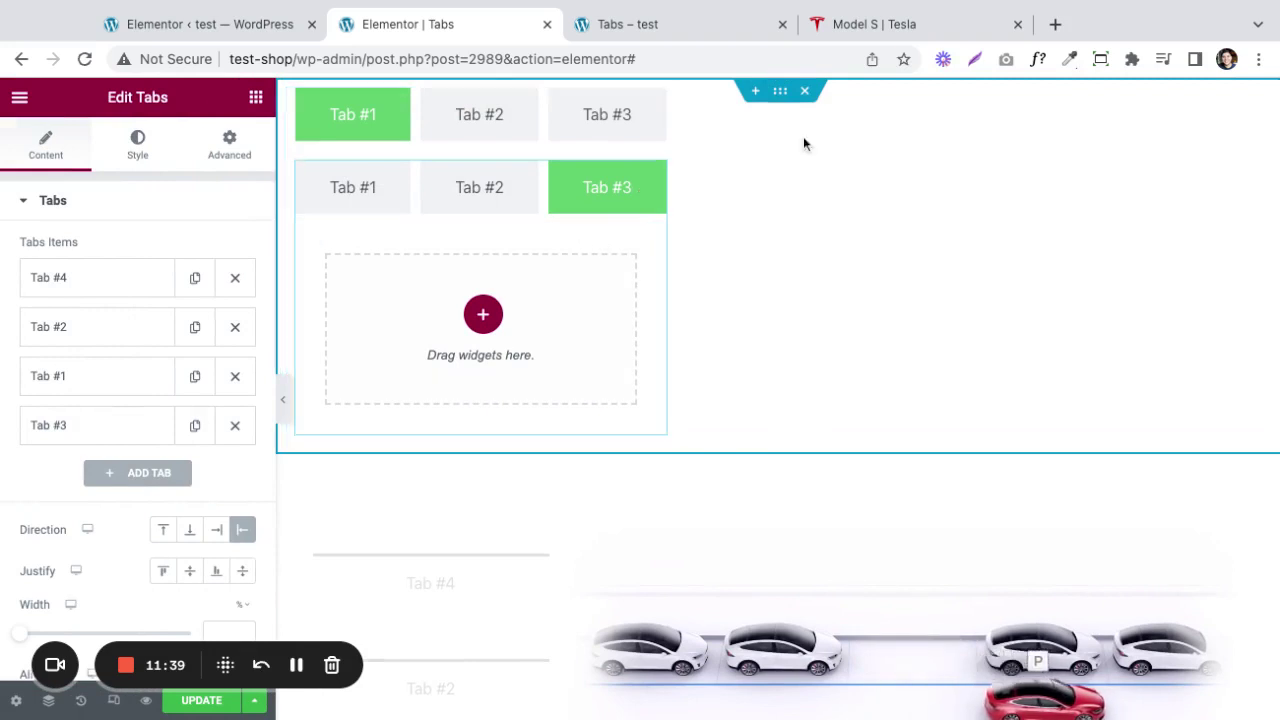
scroll(547, 495, down, 2)
scroll(547, 495, down, 1)
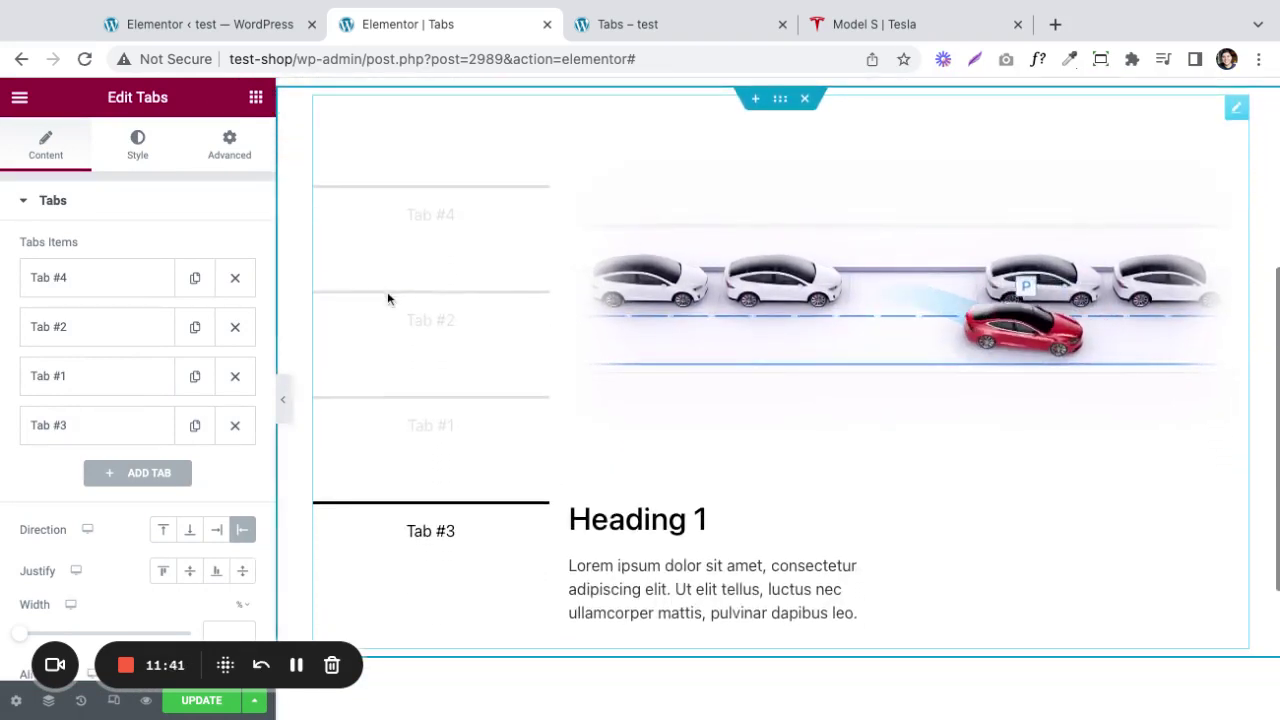
scroll(686, 449, down, 1)
scroll(686, 449, down, 2)
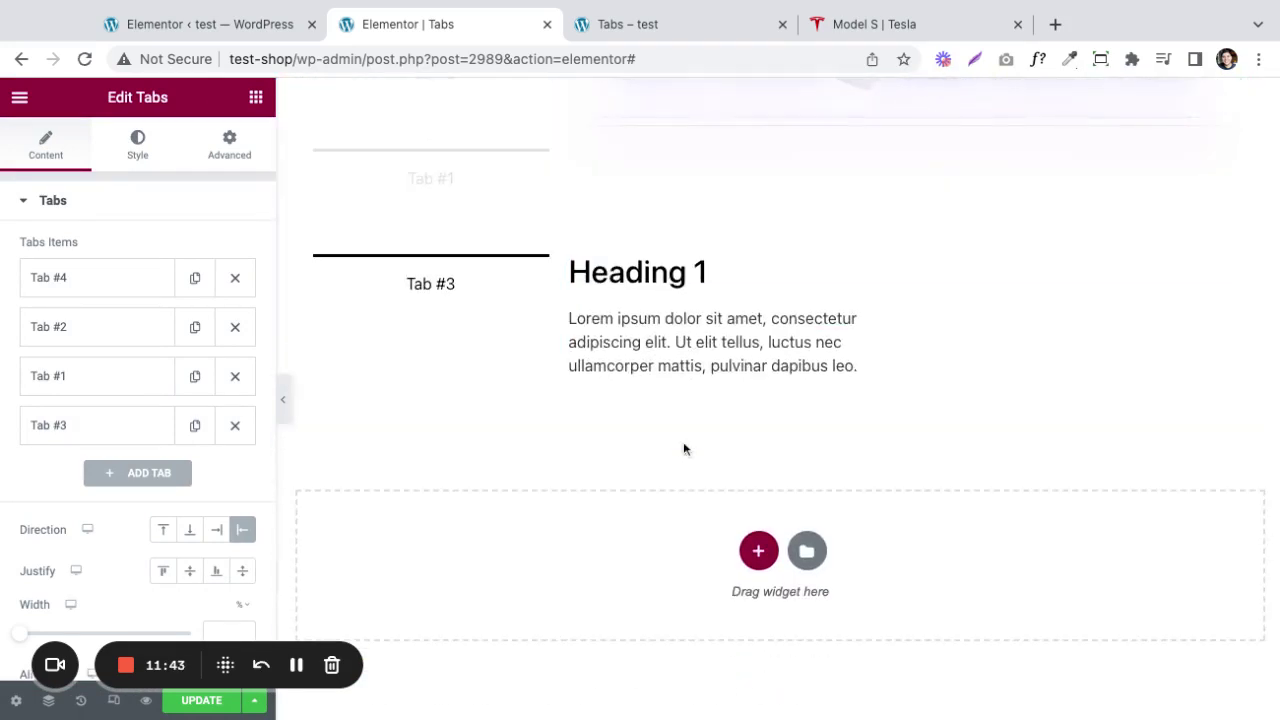
scroll(684, 449, up, 4)
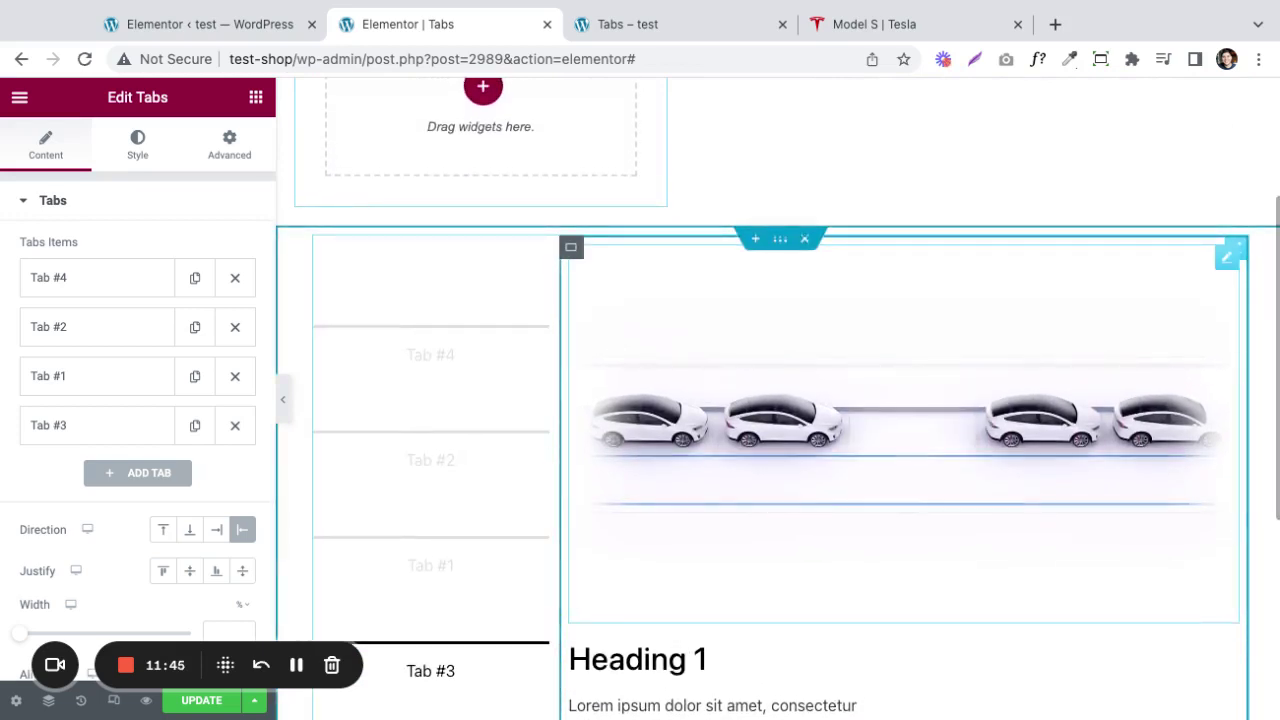